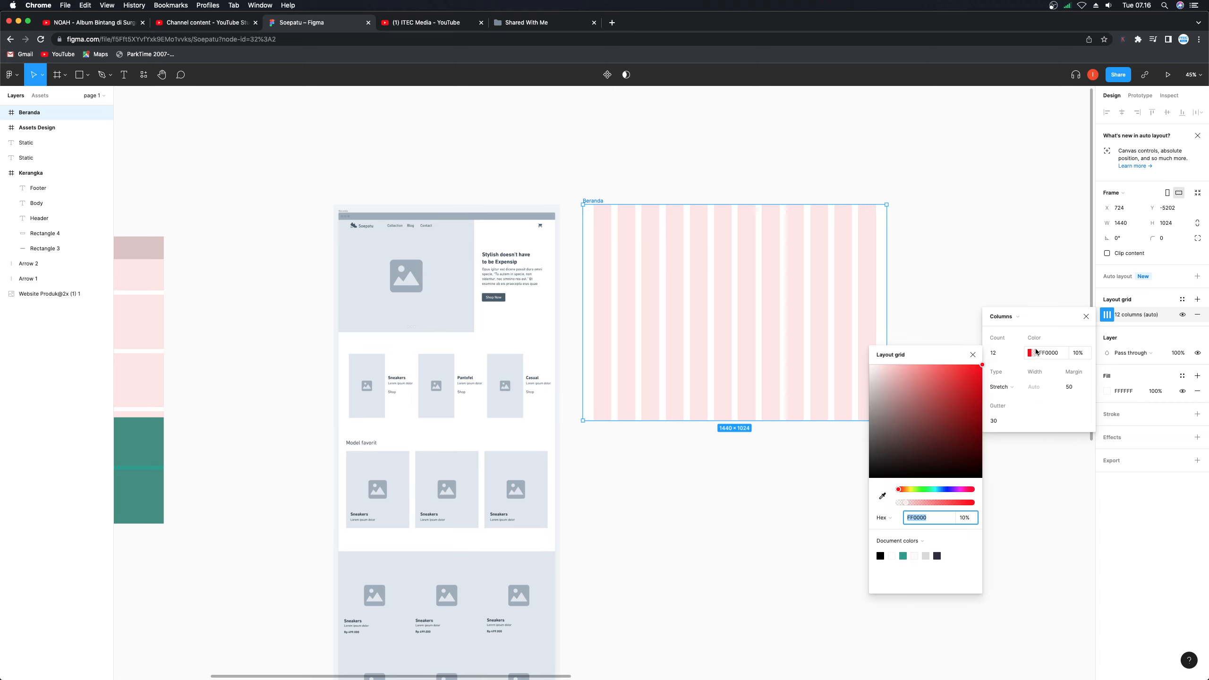
- Change the Beranda frame's column grid colour to light blue 63BDFF and close the grid settings
{"action": "left_click", "coordinate": [941, 490]}
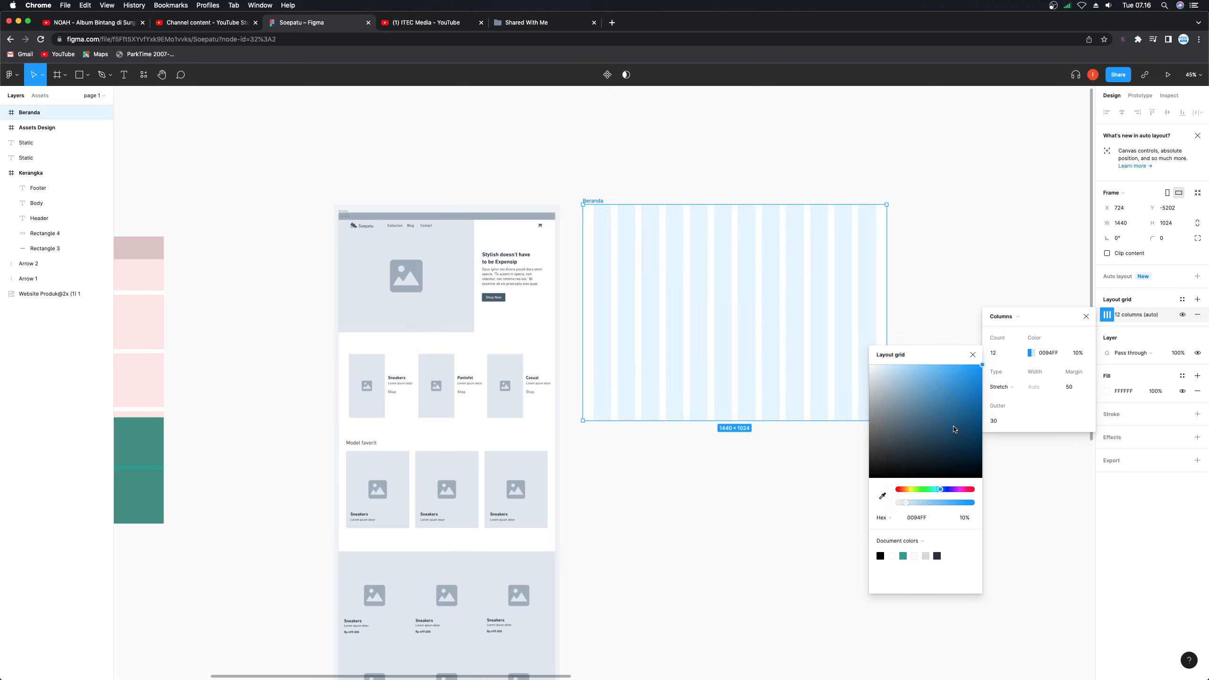
{"action": "left_click_drag", "start_coordinate": [966, 381], "coordinate": [938, 357]}
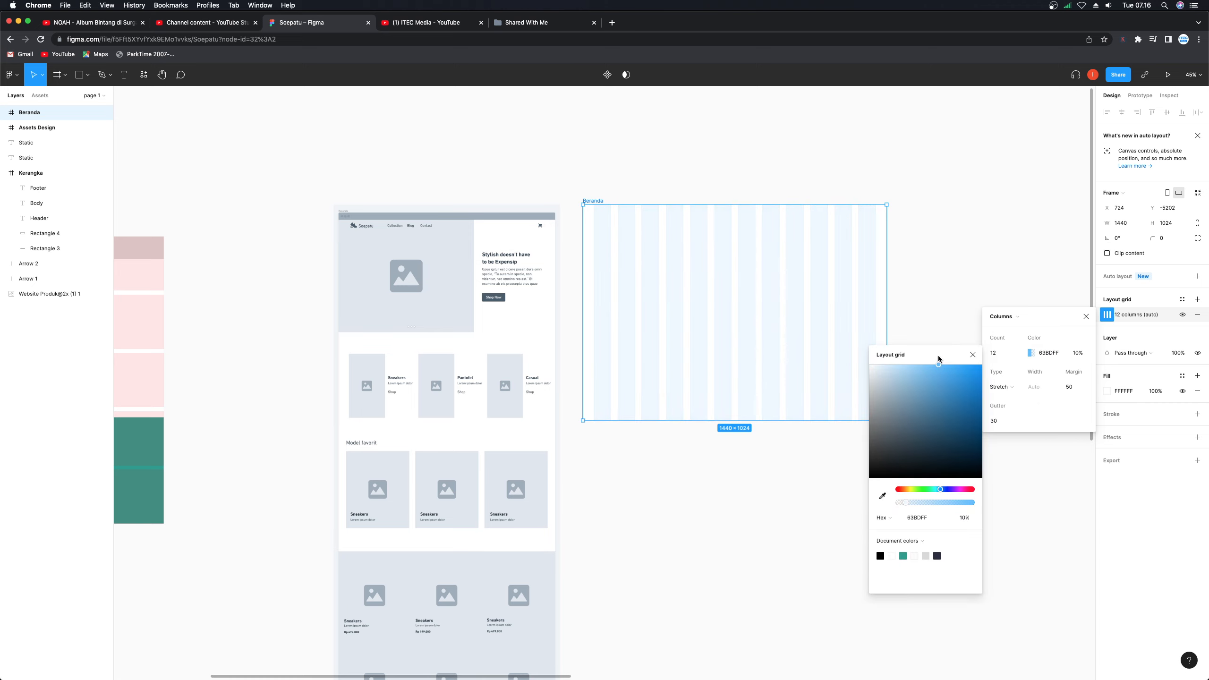
{"action": "left_click", "coordinate": [973, 355]}
{"action": "left_click", "coordinate": [967, 337]}
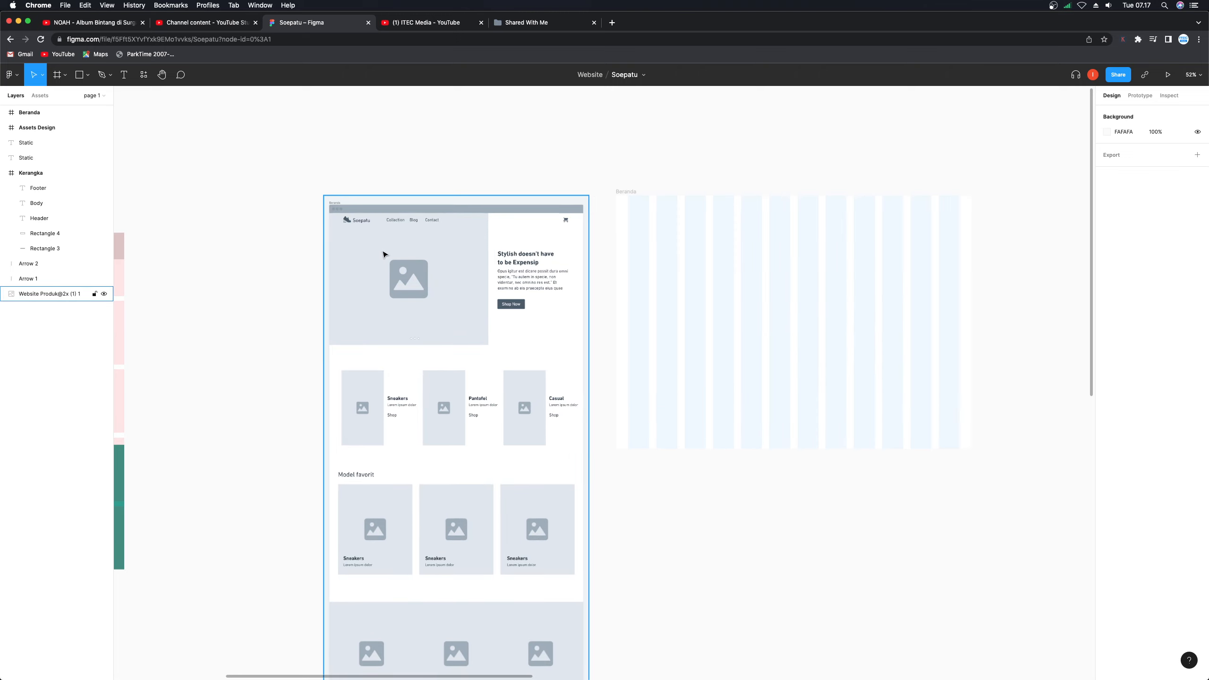
- Draw a header rectangle about 1440 × 75 spanning the full width along the upper edge of the Beranda frame
{"action": "scroll", "coordinate": [385, 257], "scroll_direction": "up", "scroll_amount": 5}
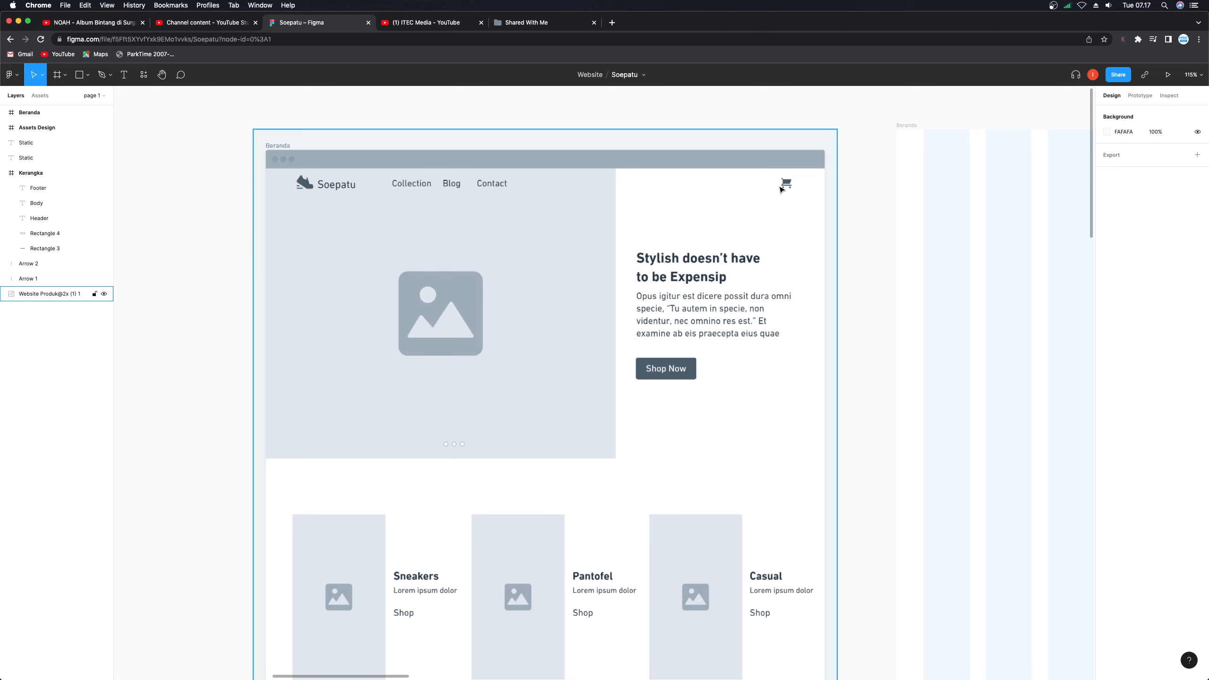
{"action": "scroll", "coordinate": [780, 189], "scroll_direction": "right", "scroll_amount": 2}
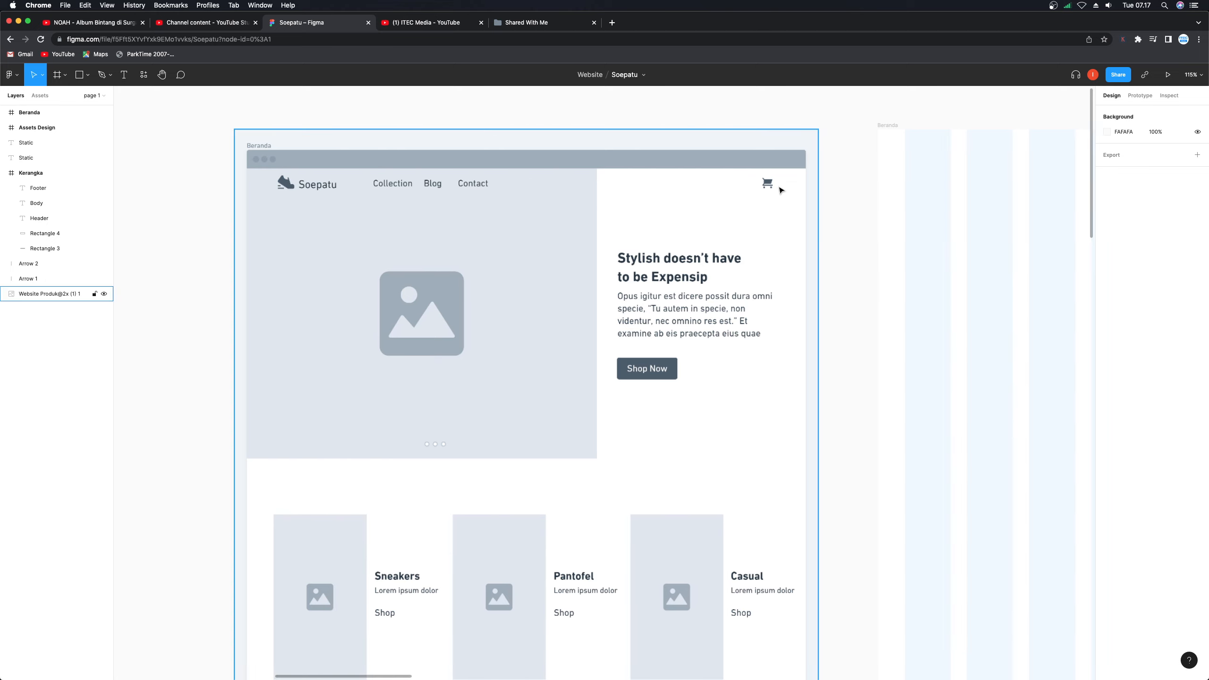
{"action": "scroll", "coordinate": [780, 189], "scroll_direction": "right", "scroll_amount": 8}
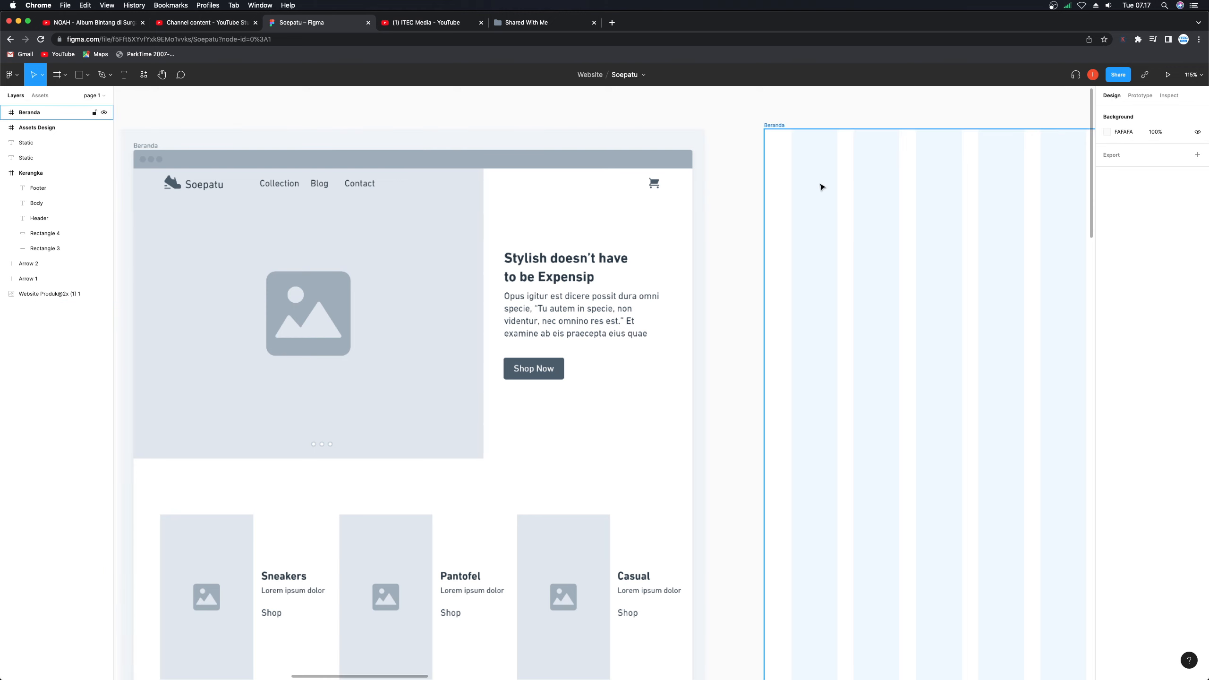
{"action": "scroll", "coordinate": [822, 187], "scroll_direction": "right", "scroll_amount": 20}
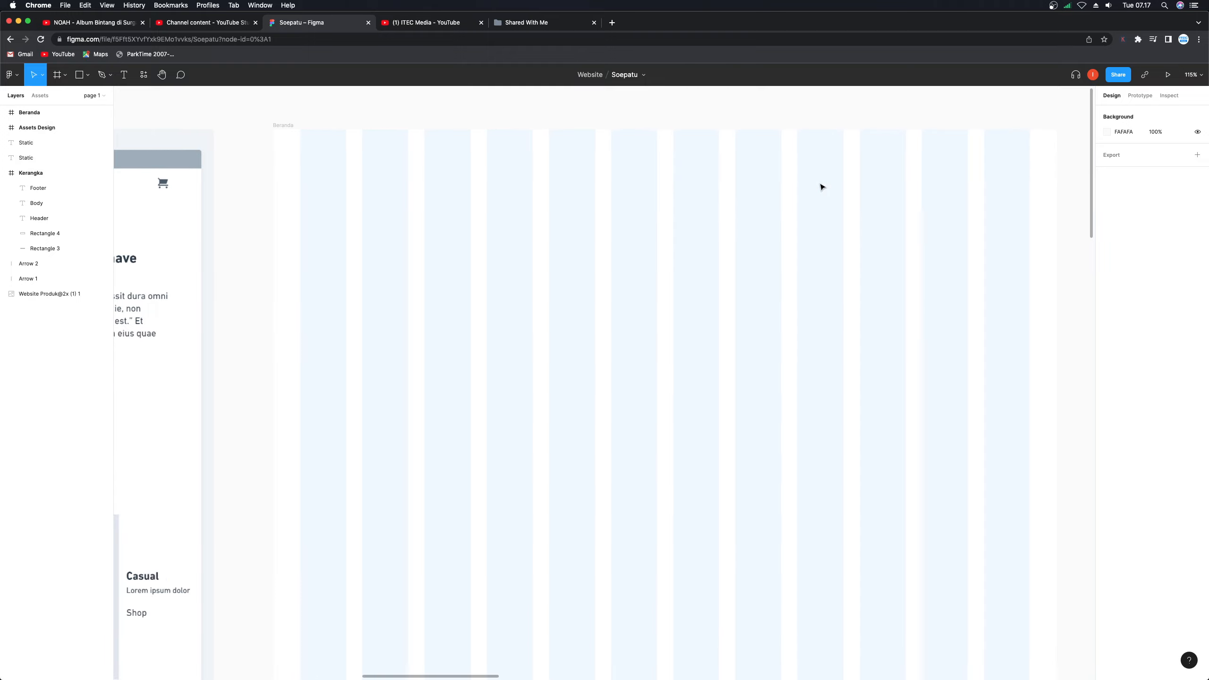
{"action": "scroll", "coordinate": [822, 187], "scroll_direction": "left", "scroll_amount": 4}
{"action": "left_click", "coordinate": [619, 186]}
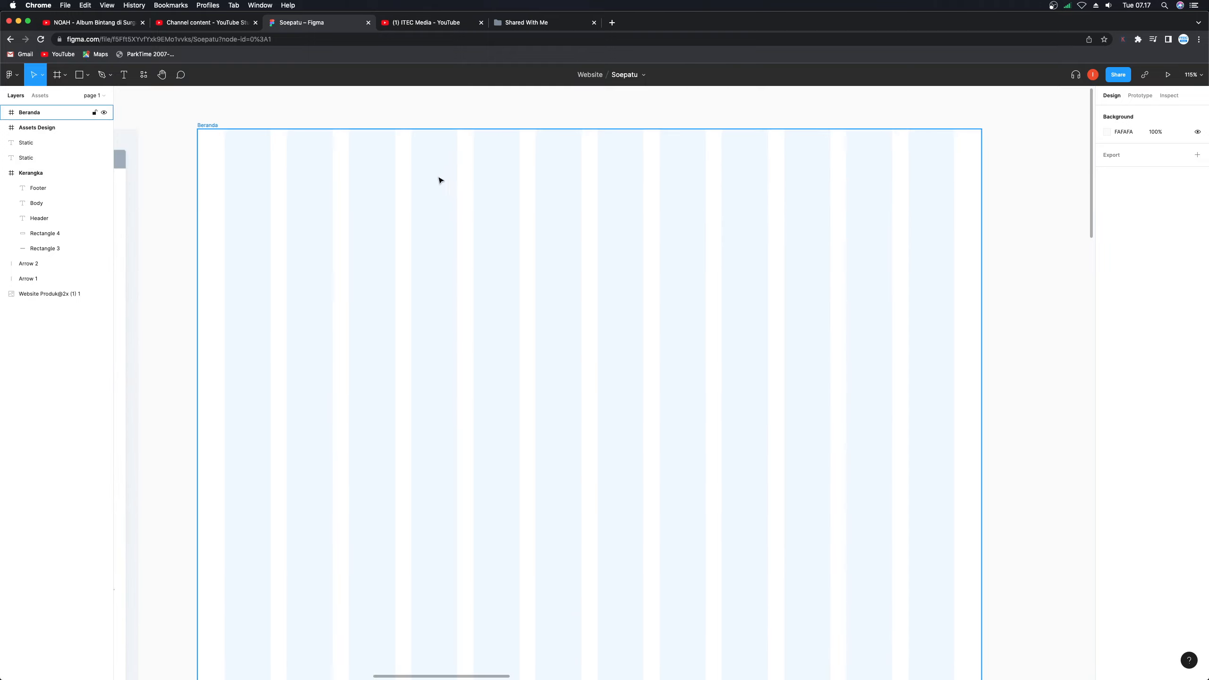
{"action": "key", "text": "r"}
{"action": "left_click", "coordinate": [86, 82]}
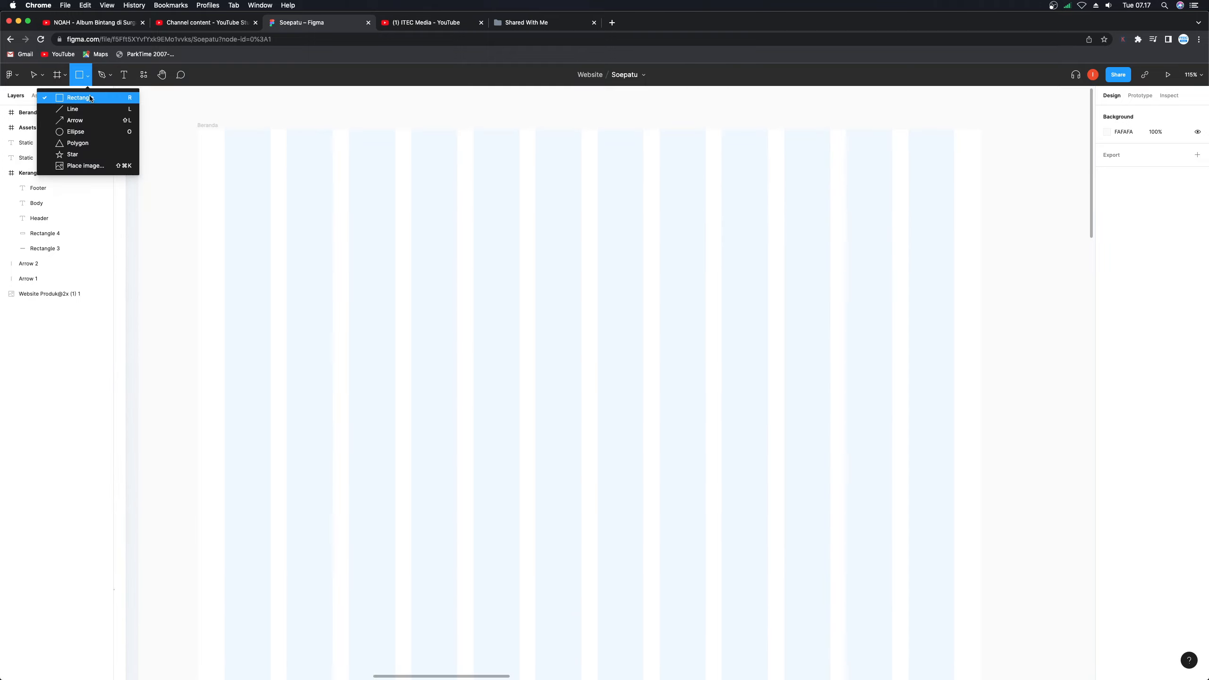
{"action": "left_click", "coordinate": [84, 96]}
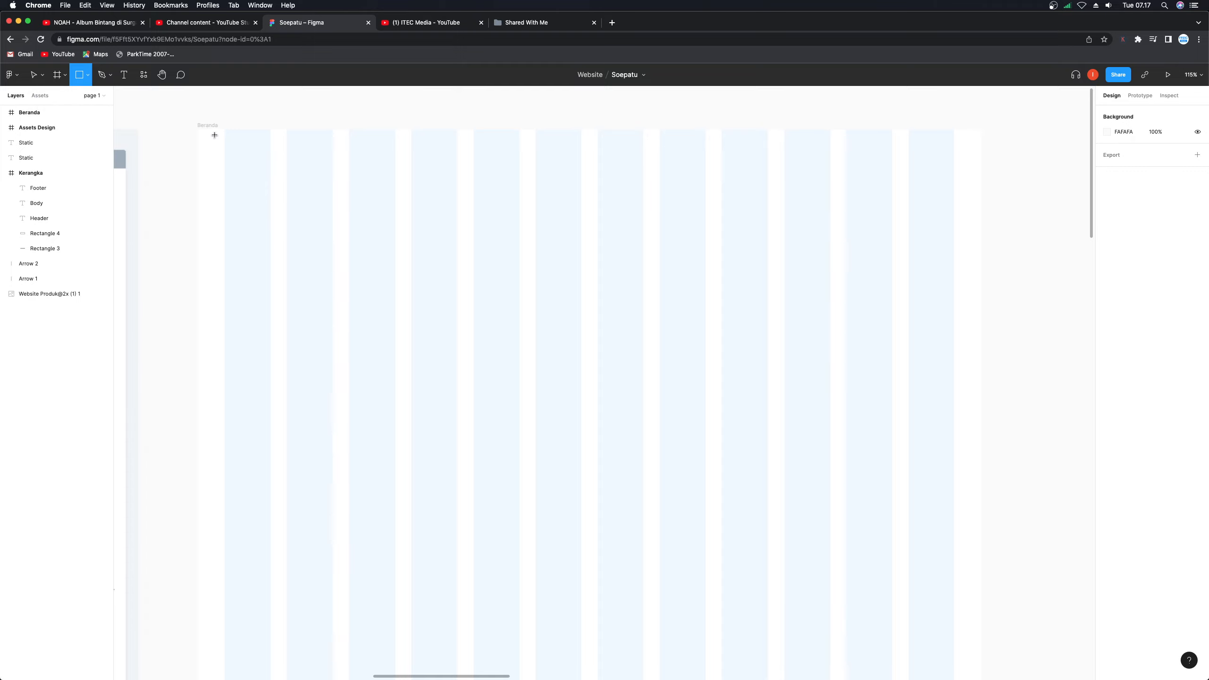
{"action": "mouse_move", "coordinate": [214, 135]}
{"action": "left_mouse_down"}
{"action": "mouse_move", "coordinate": [395, 159]}
{"action": "mouse_move", "coordinate": [980, 173]}
{"action": "left_mouse_up"}
{"action": "left_click_drag", "start_coordinate": [215, 135], "coordinate": [198, 130]}
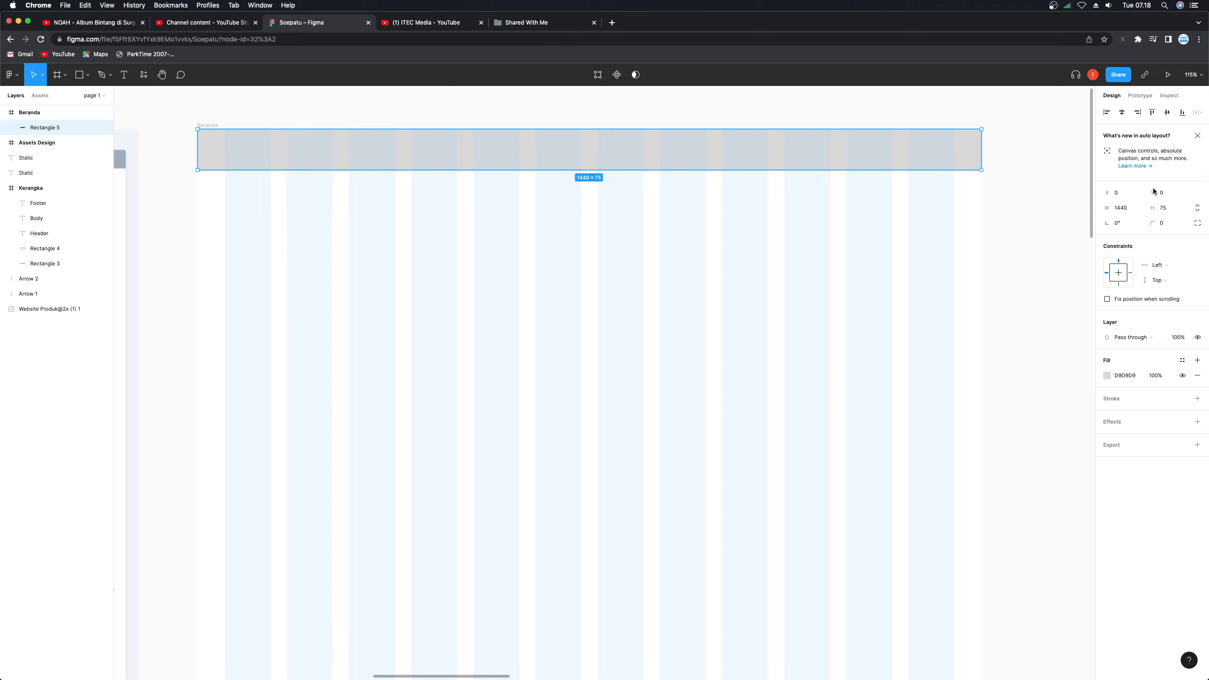
- Set the header rectangle's height to 70 and deselect it
{"action": "left_click", "coordinate": [1174, 211]}
{"action": "type", "text": "70"}
{"action": "key", "text": "Return"}
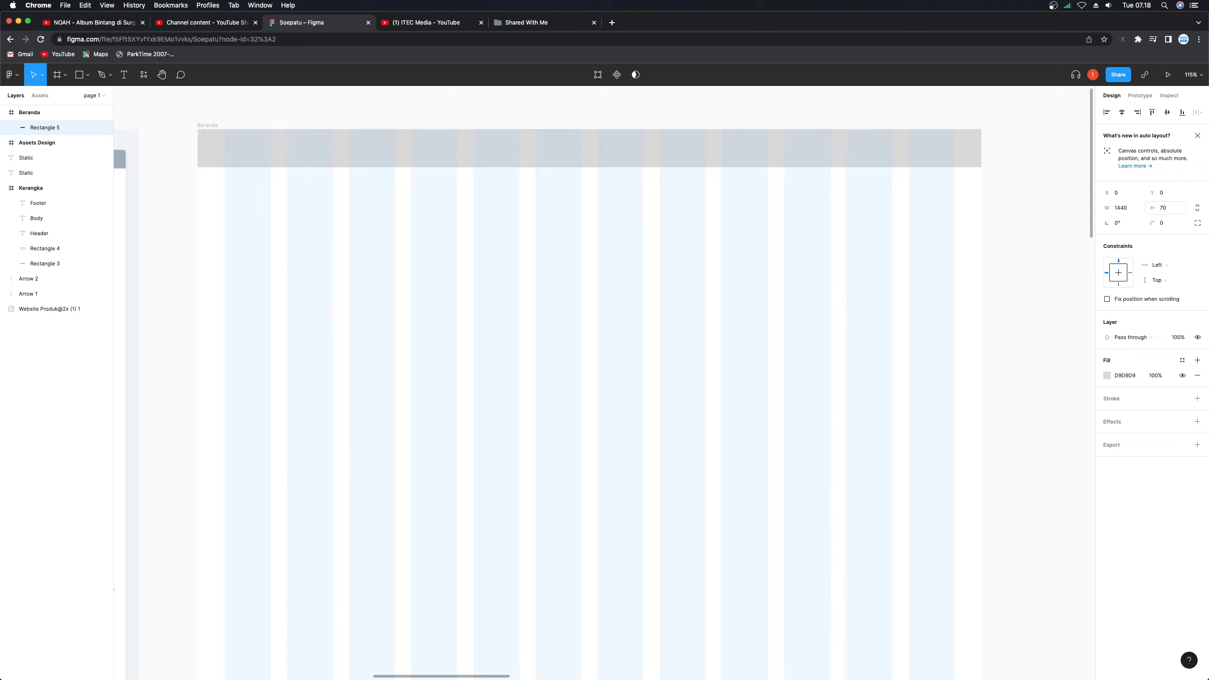
{"action": "left_click", "coordinate": [878, 260]}
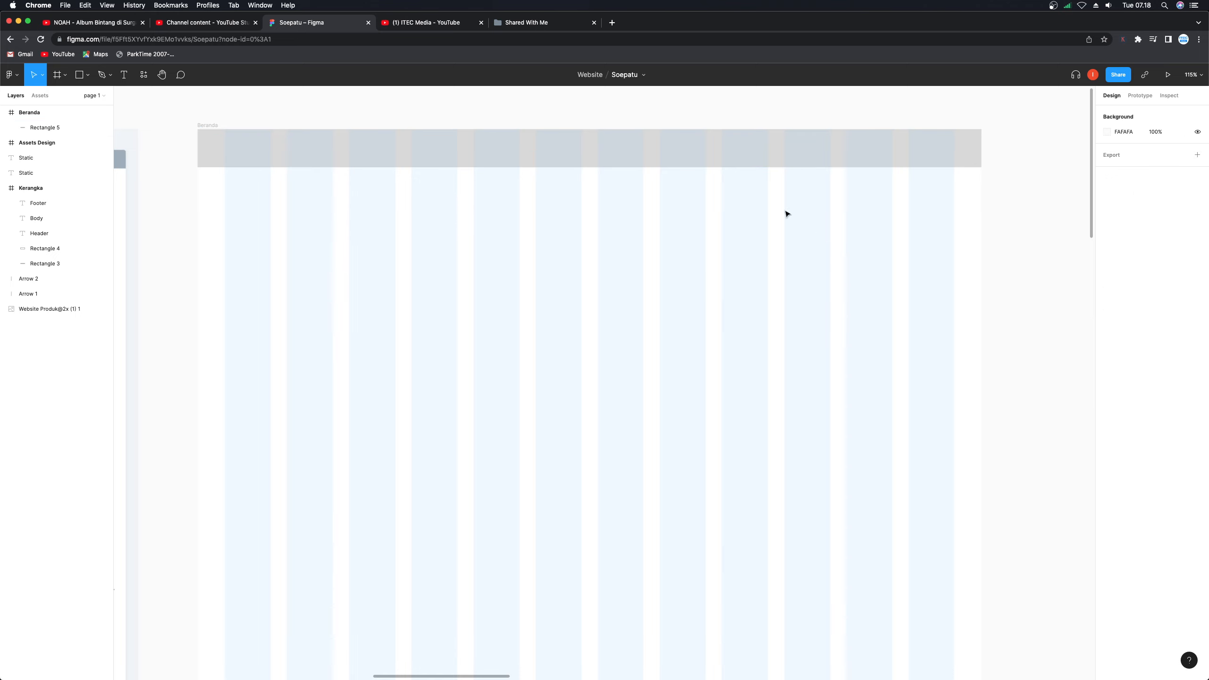
- Try stretching the header rectangle downward to a height of about 247, and undo the resize
{"action": "left_click", "coordinate": [724, 152]}
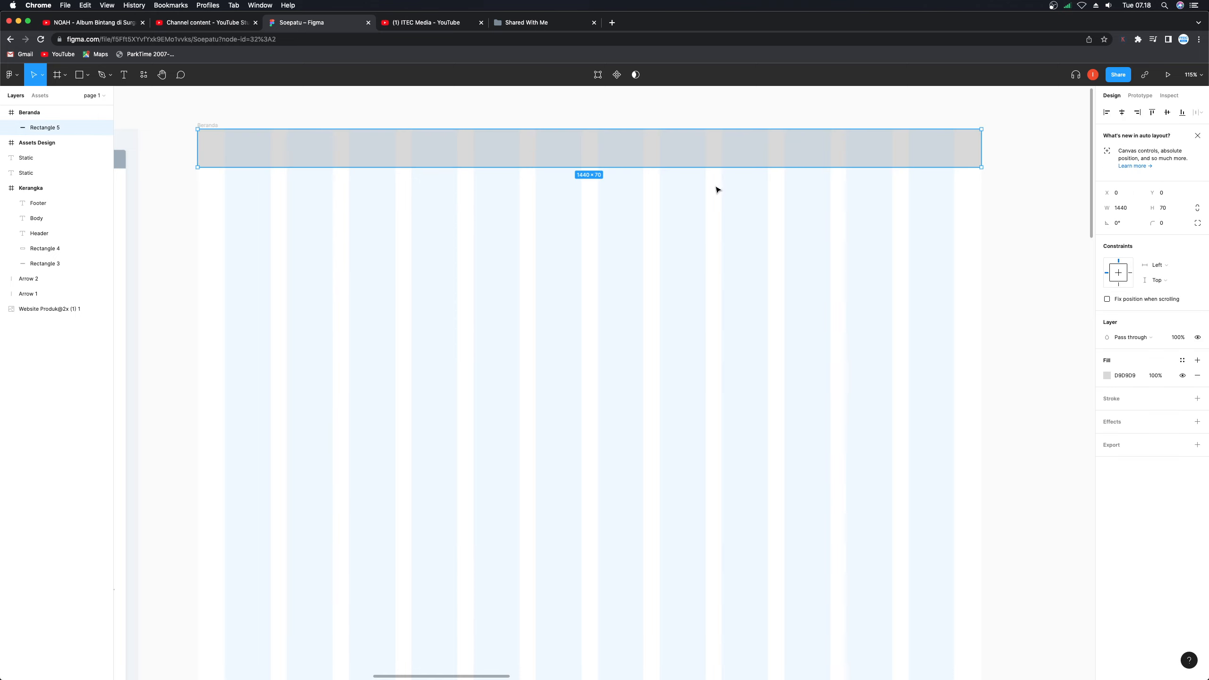
{"action": "left_click", "coordinate": [780, 204]}
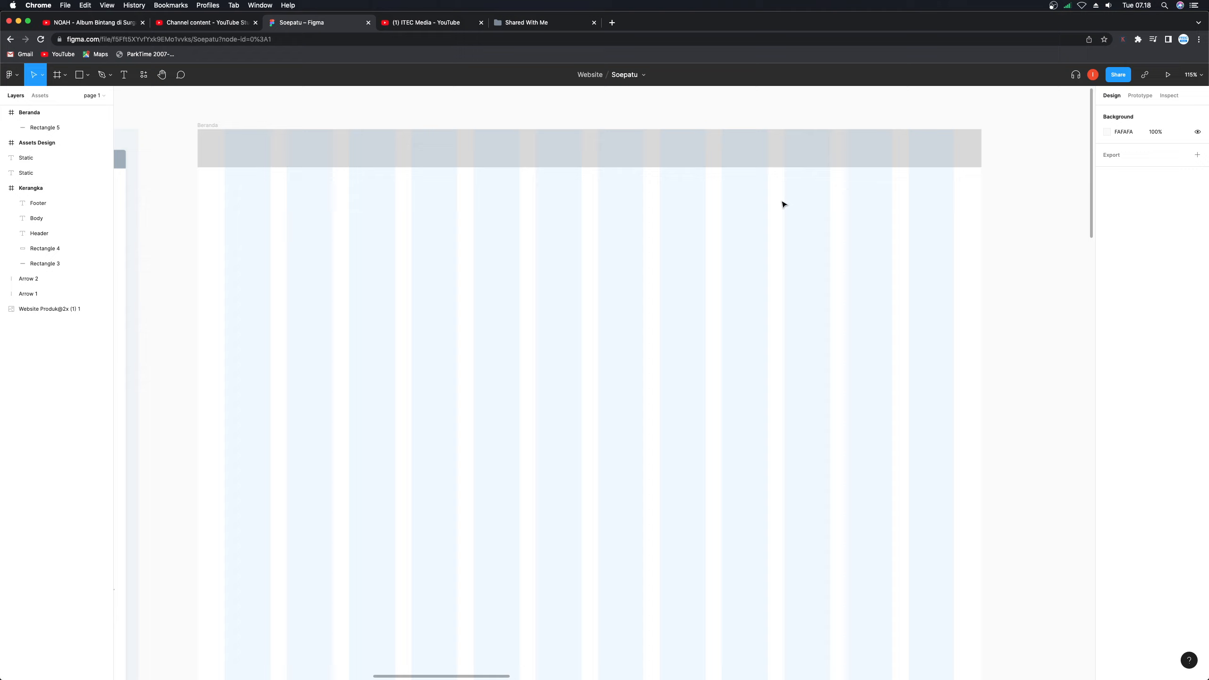
{"action": "left_click", "coordinate": [713, 159]}
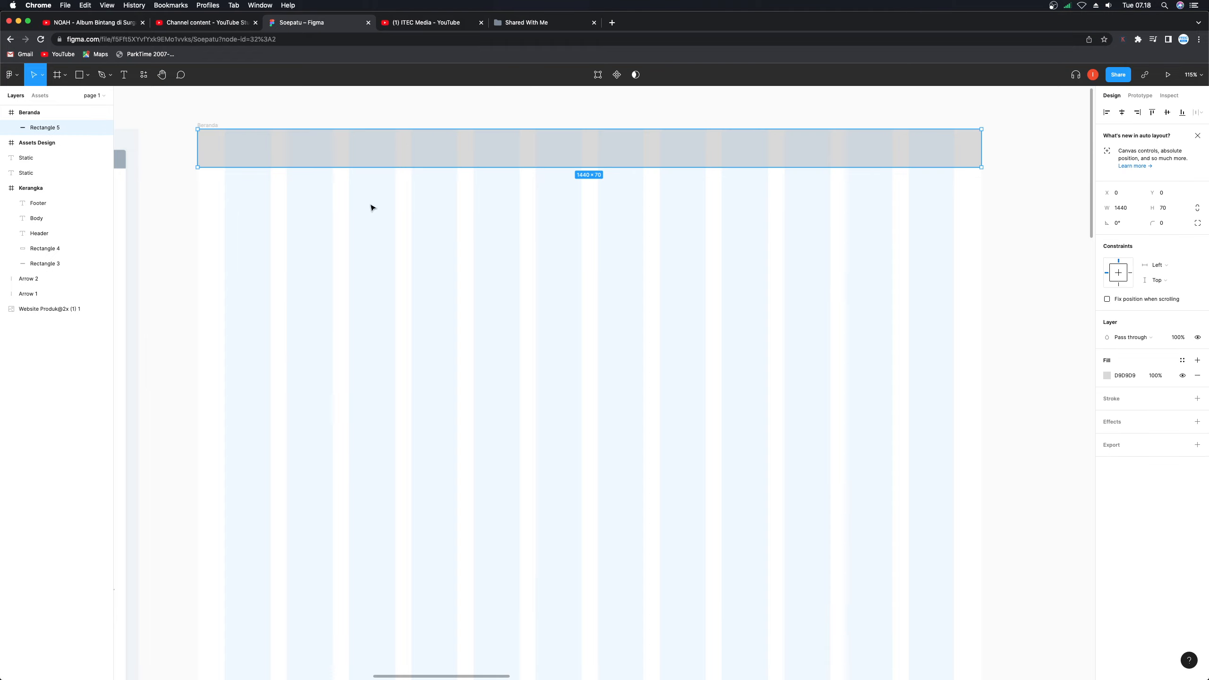
{"action": "left_click_drag", "start_coordinate": [372, 167], "coordinate": [375, 263]}
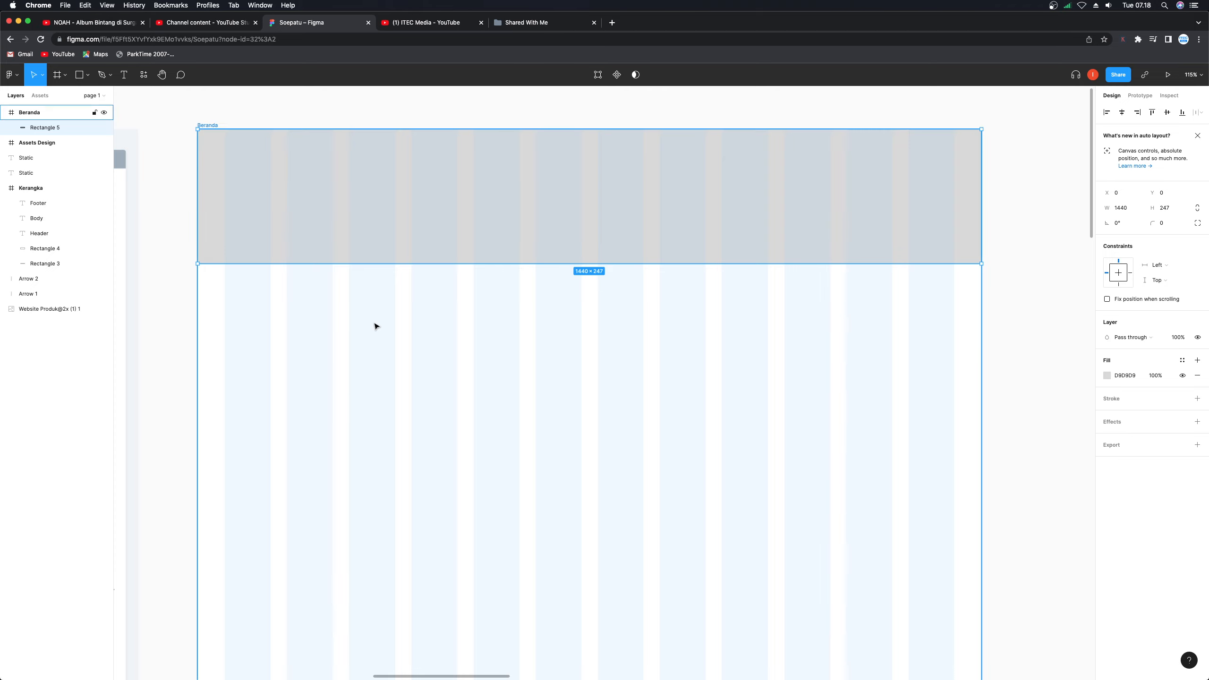
{"action": "key", "text": "super+z"}
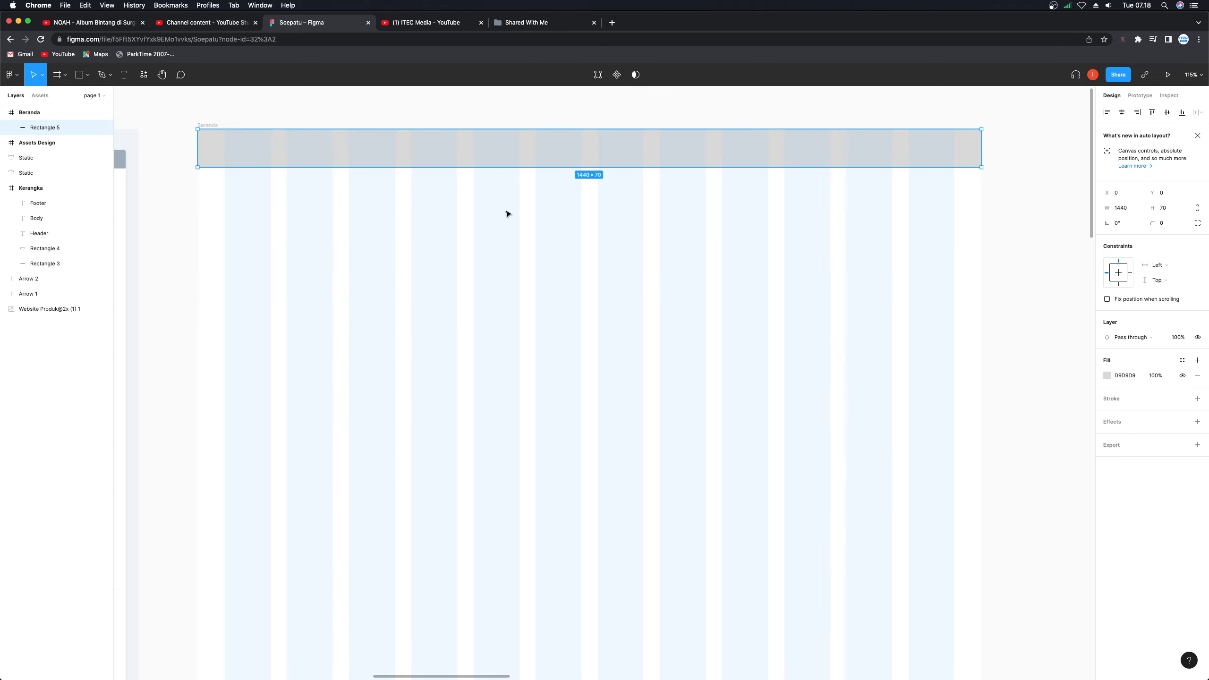
{"action": "left_click", "coordinate": [445, 196]}
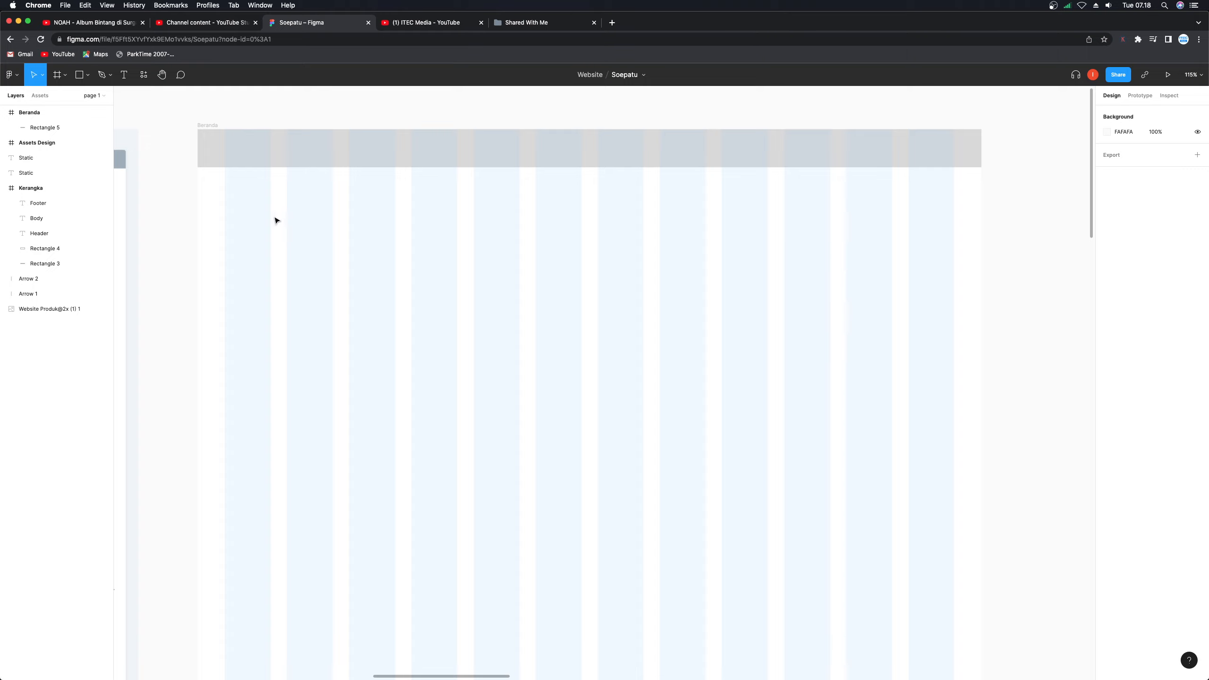
- Add the text "Soepatu" near the left end of the header rectangle in the Beranda frame
{"action": "scroll", "coordinate": [242, 214], "scroll_direction": "left", "scroll_amount": 10}
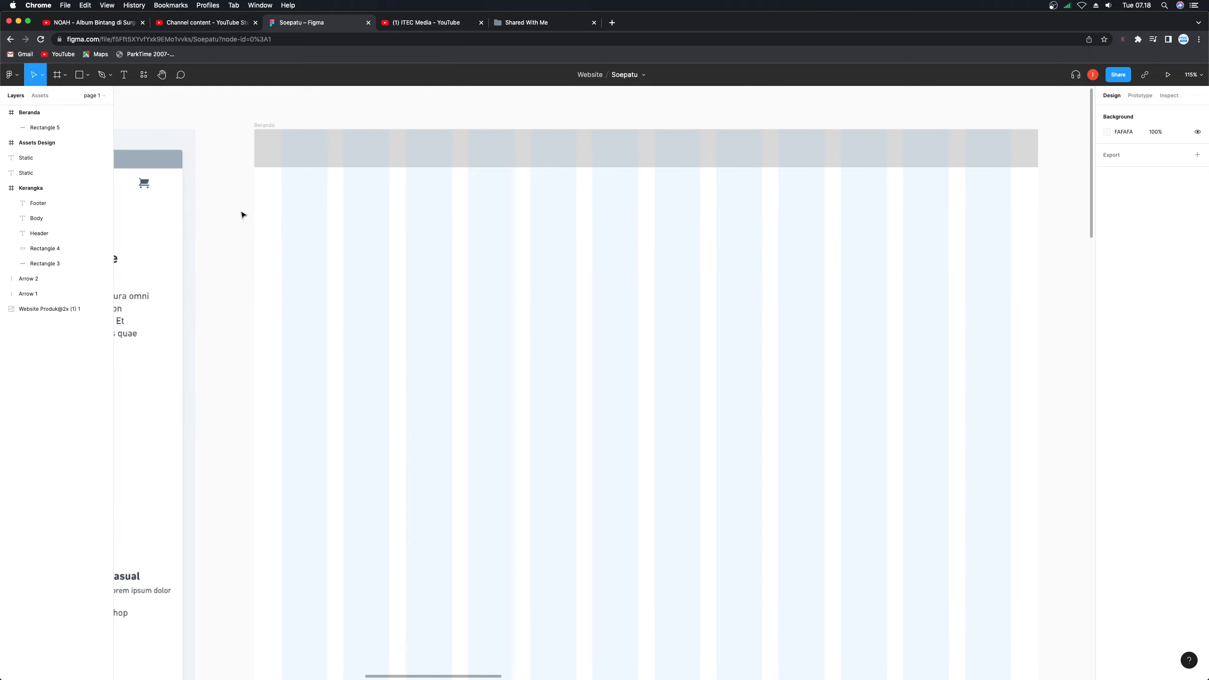
{"action": "scroll", "coordinate": [242, 214], "scroll_direction": "left", "scroll_amount": 4}
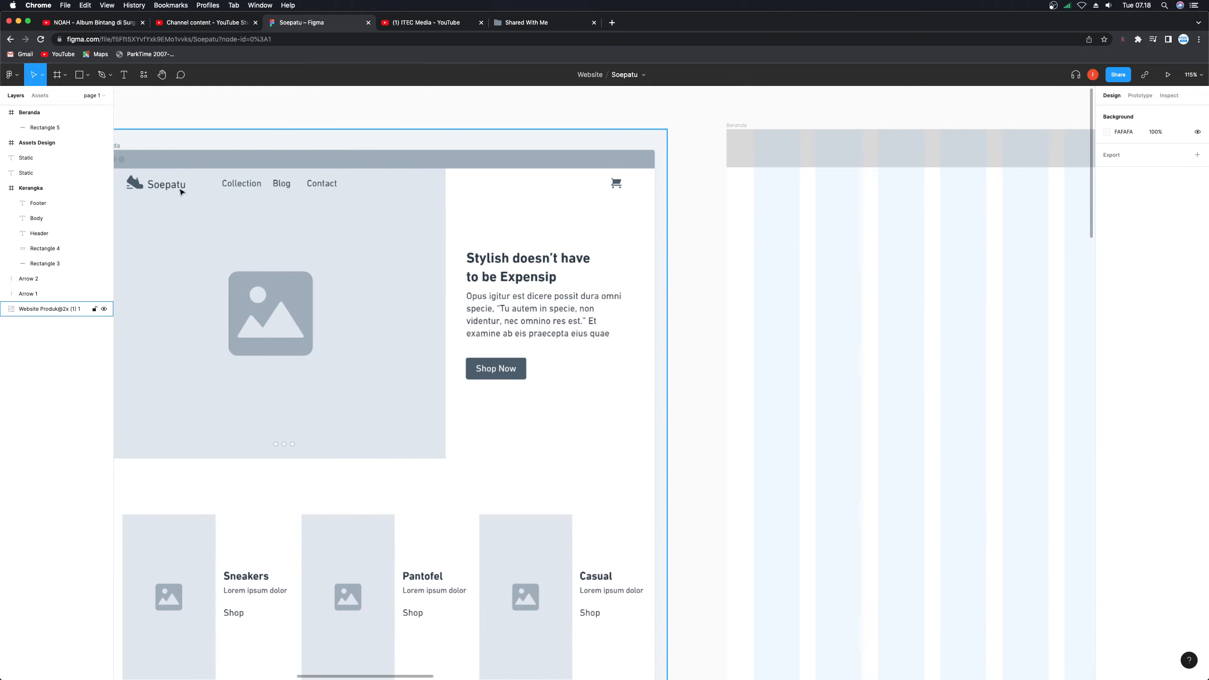
{"action": "scroll", "coordinate": [853, 223], "scroll_direction": "right", "scroll_amount": 8}
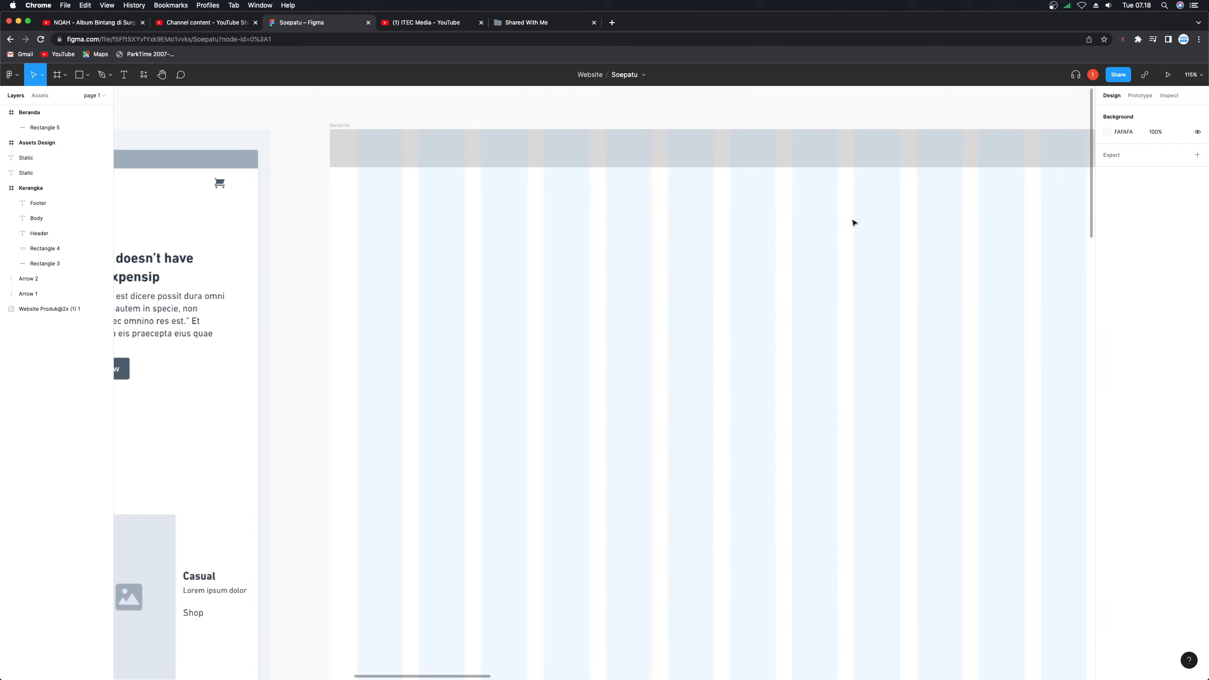
{"action": "key", "text": "t"}
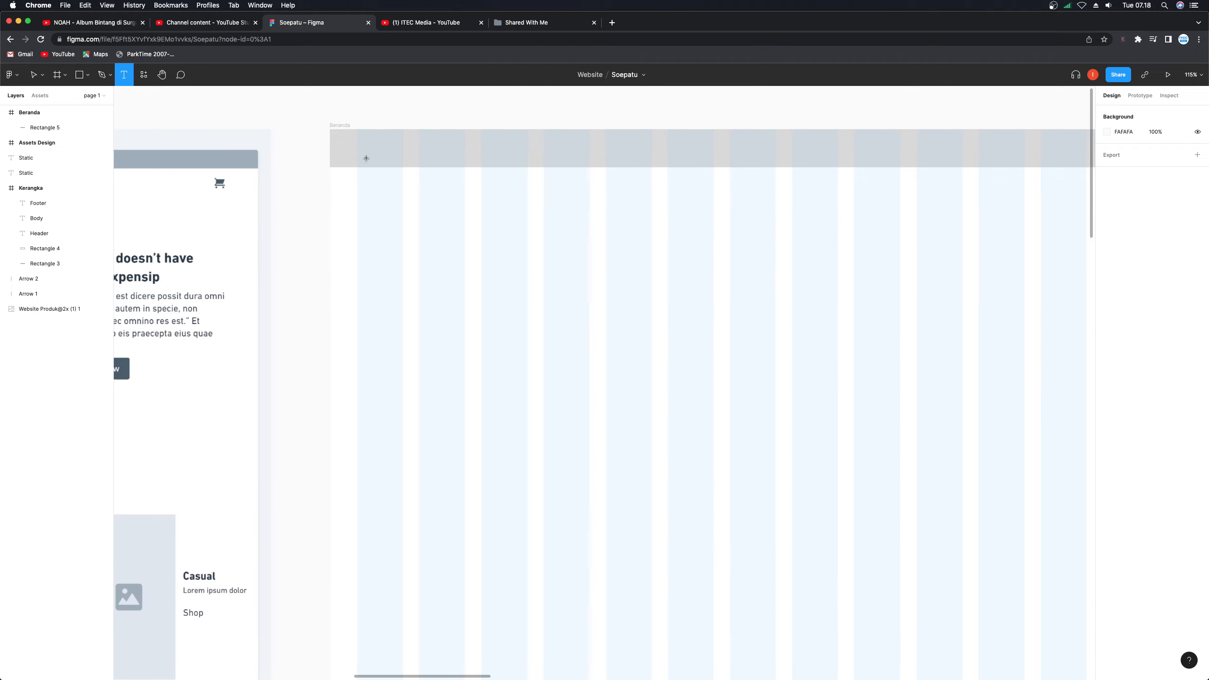
{"action": "left_click", "coordinate": [366, 161]}
{"action": "type", "text": "Soepatu"}
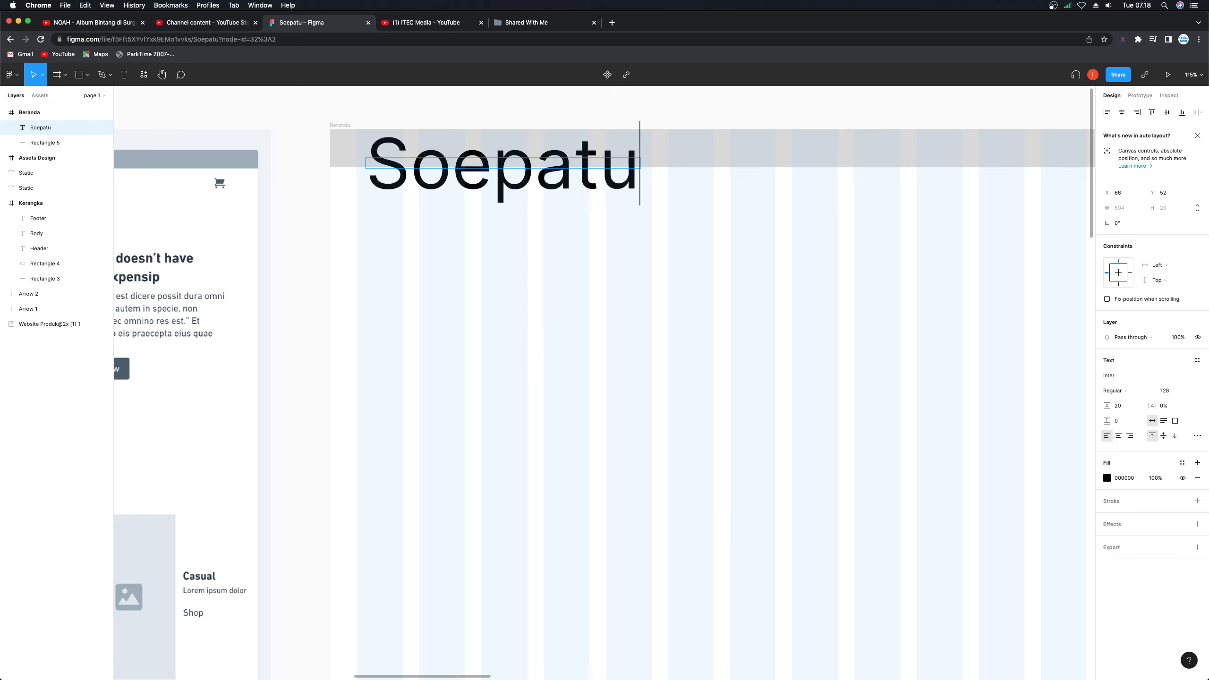
{"action": "key", "text": "Escape"}
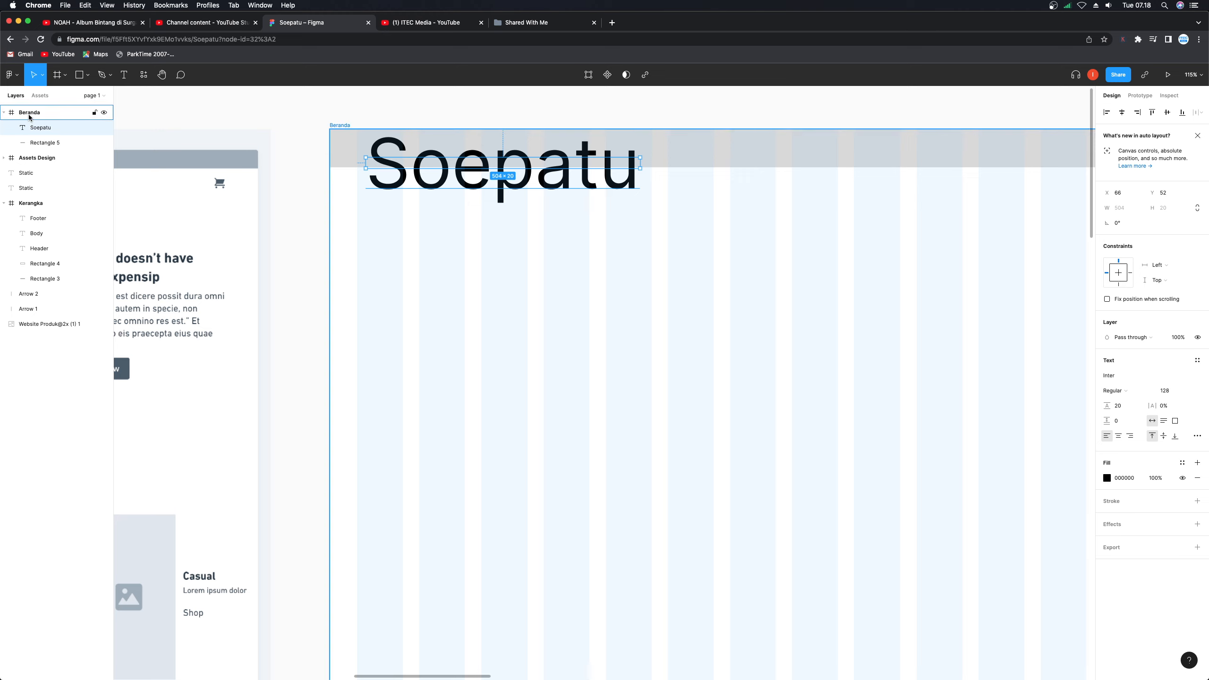
- Collapse the Kerangka frame's layers and set the Soepatu text to Bold, size 32
{"action": "left_click", "coordinate": [4, 205]}
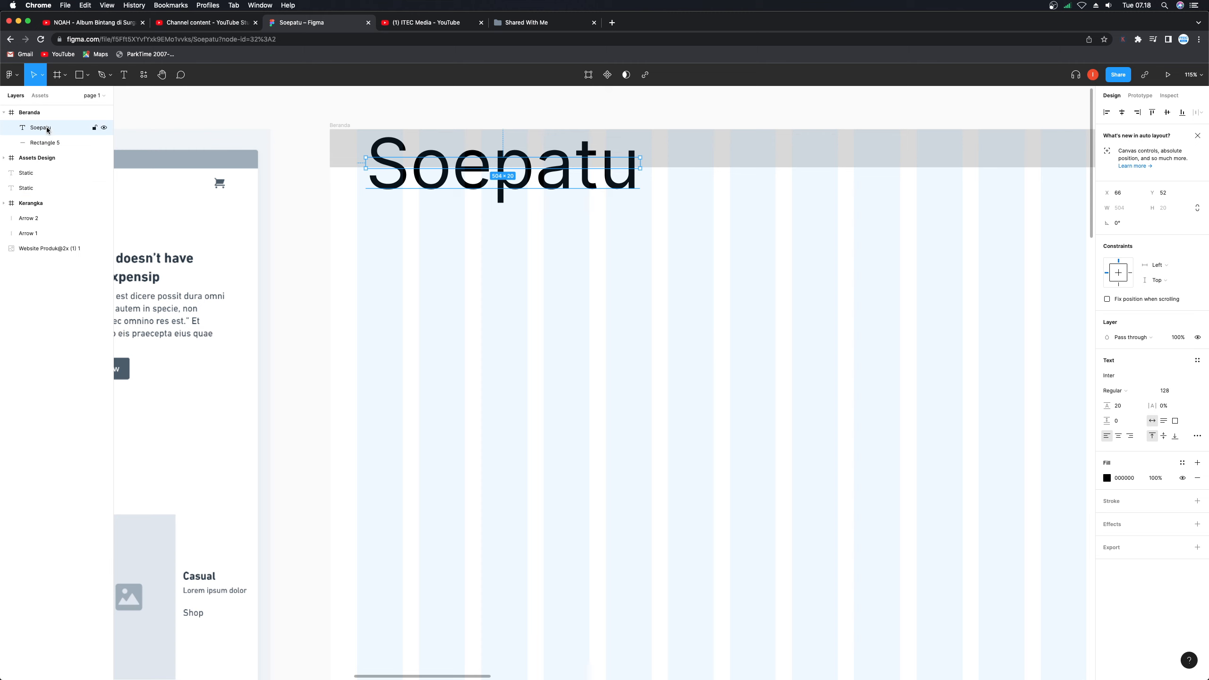
{"action": "left_click", "coordinate": [1151, 391]}
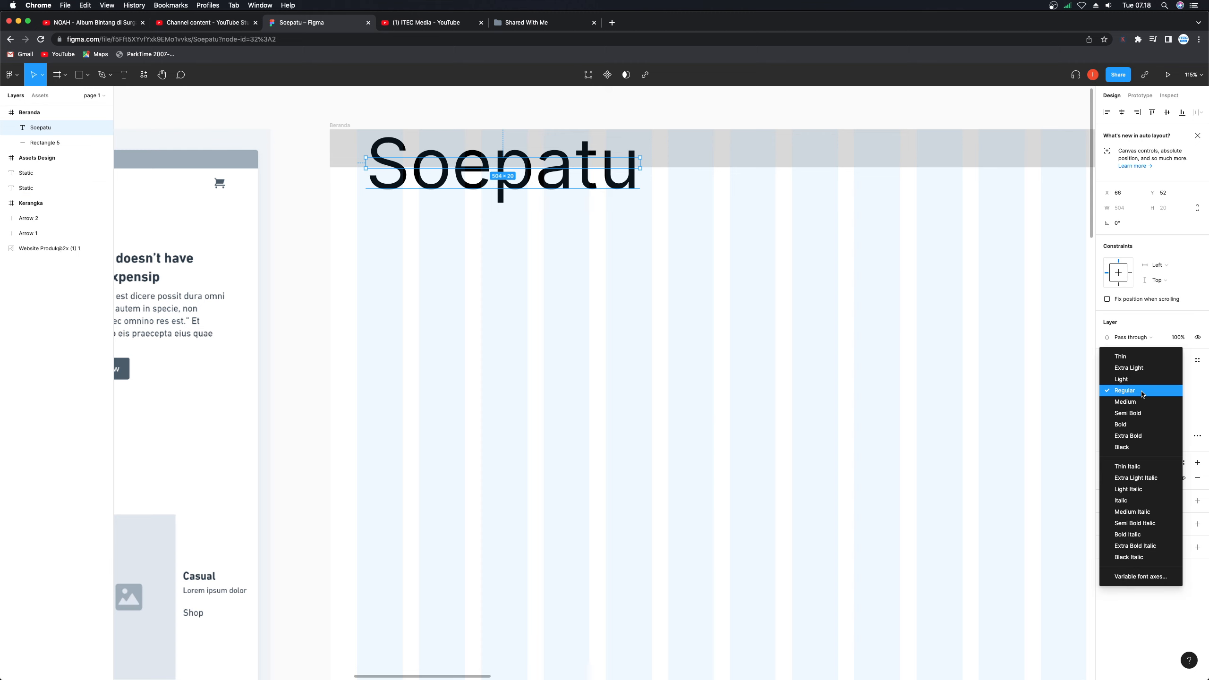
{"action": "left_click", "coordinate": [1133, 426]}
{"action": "left_click", "coordinate": [1163, 391]}
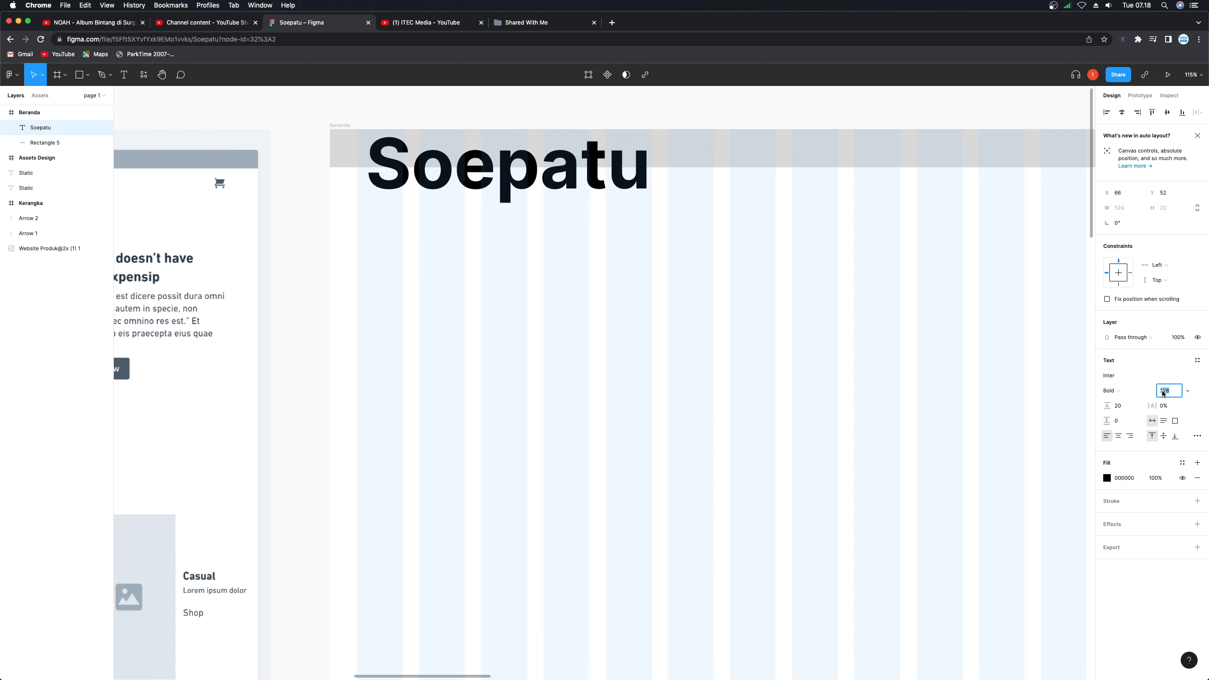
{"action": "type", "text": "32"}
{"action": "key", "text": "Return"}
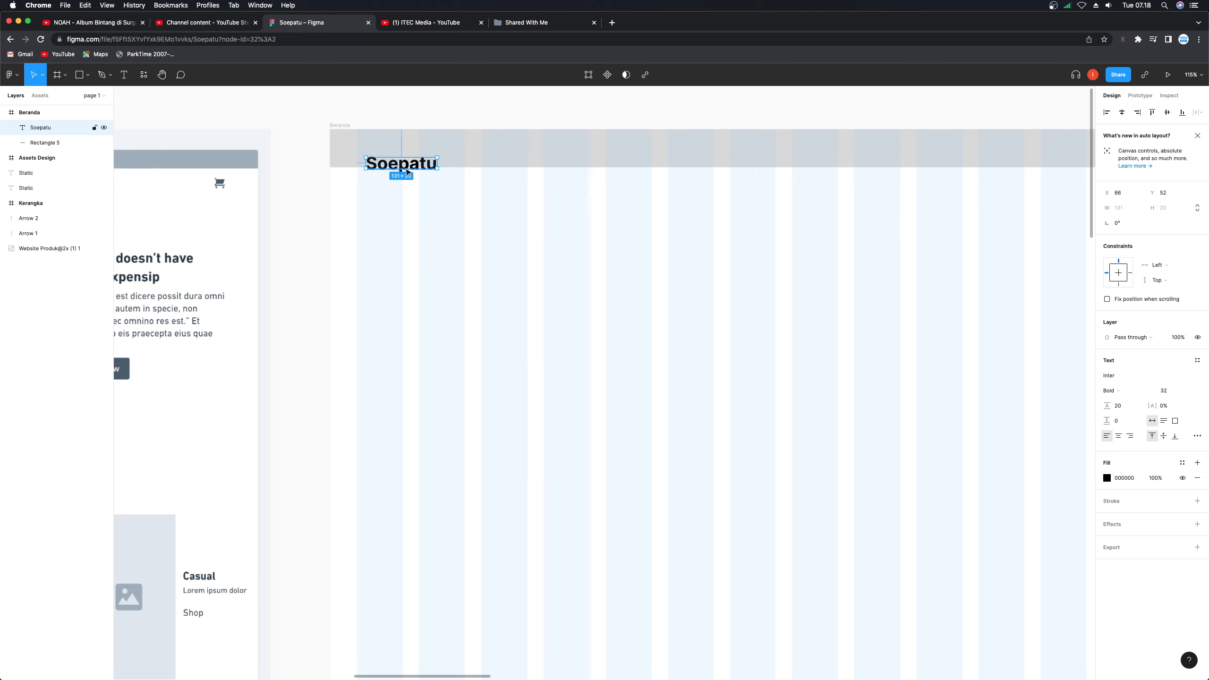
- Move the Soepatu text to X 50, Y 25 so it aligns with the first grid column and sits vertically centred in the header
{"action": "left_click_drag", "start_coordinate": [406, 169], "coordinate": [399, 157]}
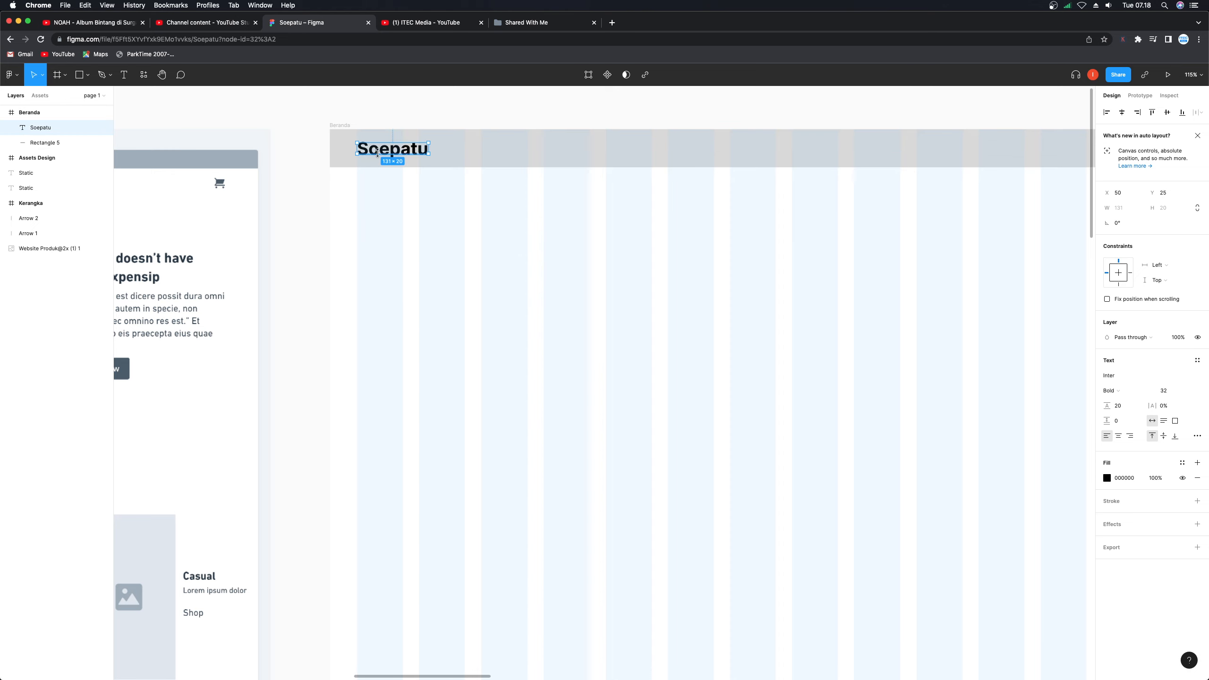
{"action": "scroll", "coordinate": [378, 139], "scroll_direction": "up", "scroll_amount": 1}
{"action": "scroll", "coordinate": [379, 141], "scroll_direction": "up", "scroll_amount": 10}
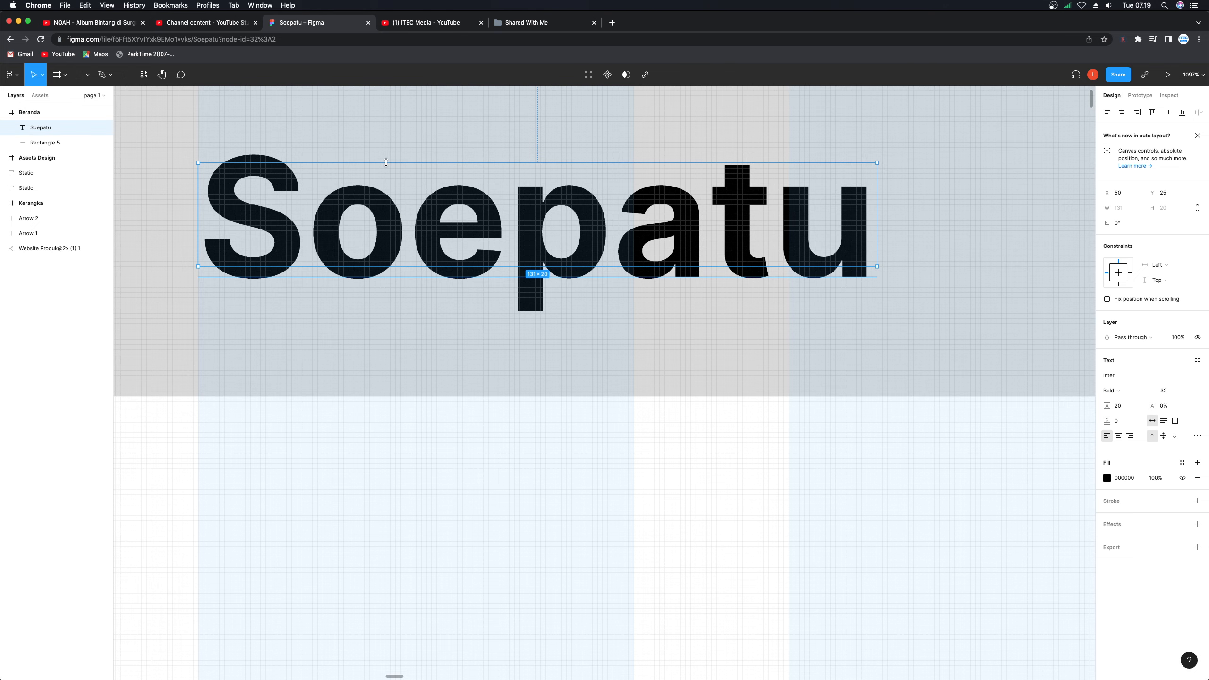
{"action": "scroll", "coordinate": [390, 162], "scroll_direction": "down", "scroll_amount": 6}
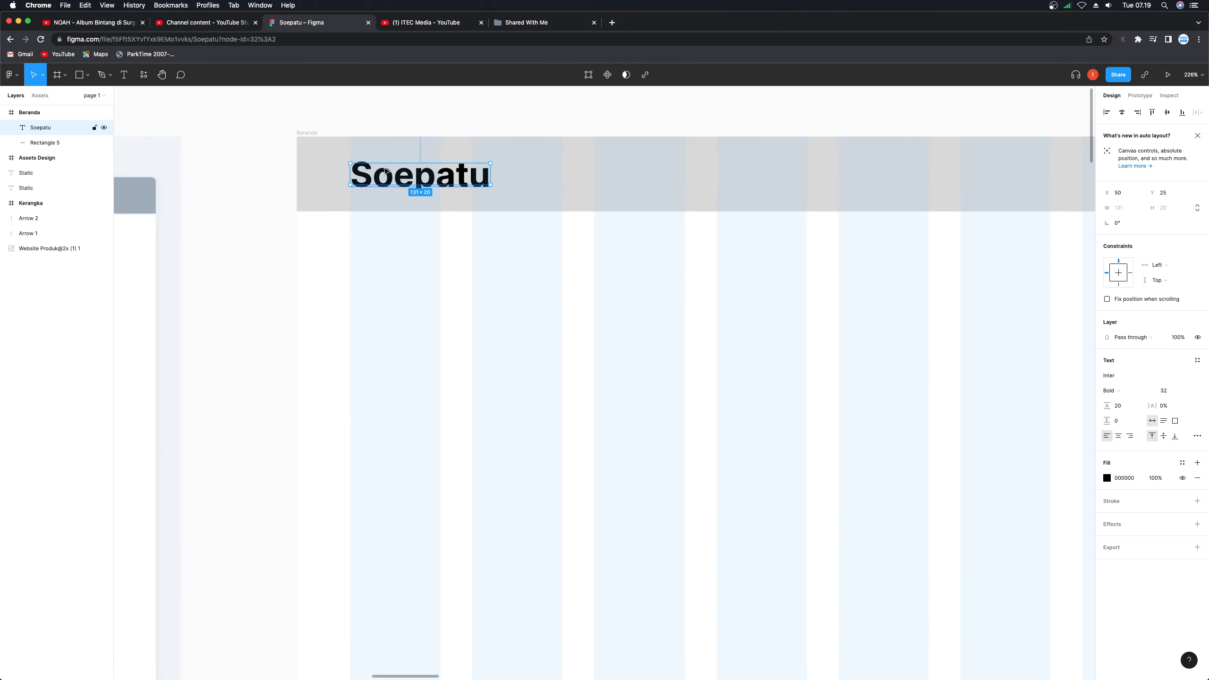
- Duplicate the Soepatu text with the copy offset to X 51, Y 26, and select both texts together
{"action": "key", "text": "super+d"}
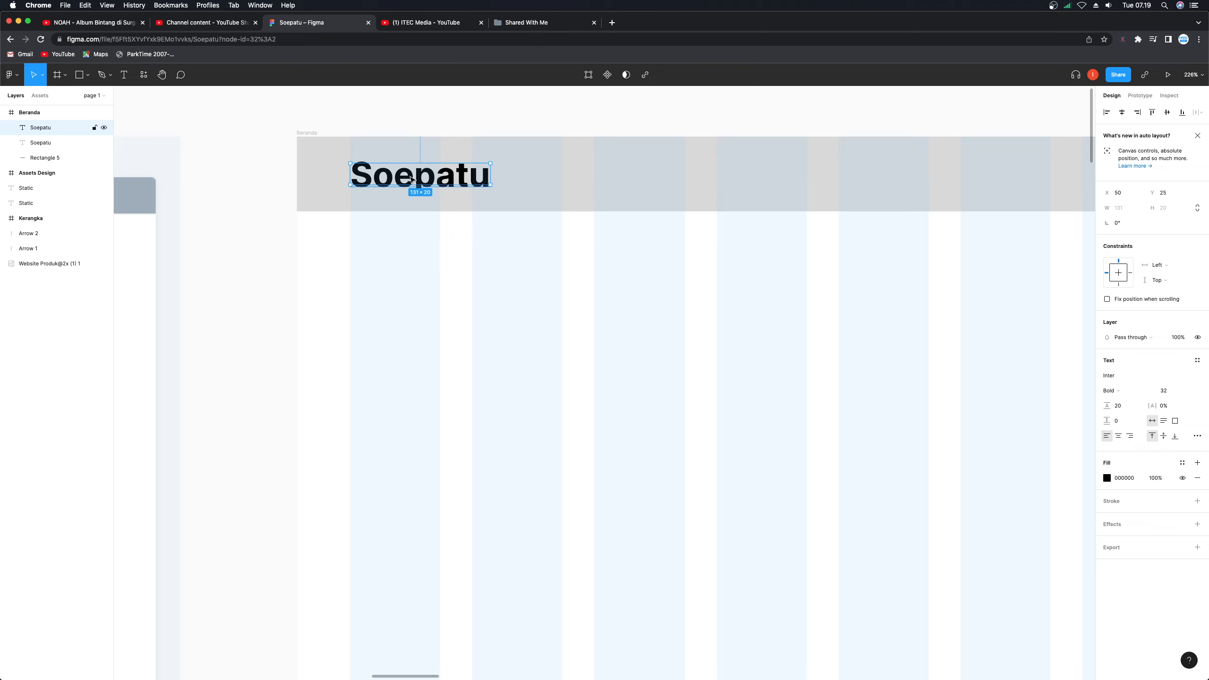
{"action": "key", "text": "Right"}
{"action": "key", "text": "Down"}
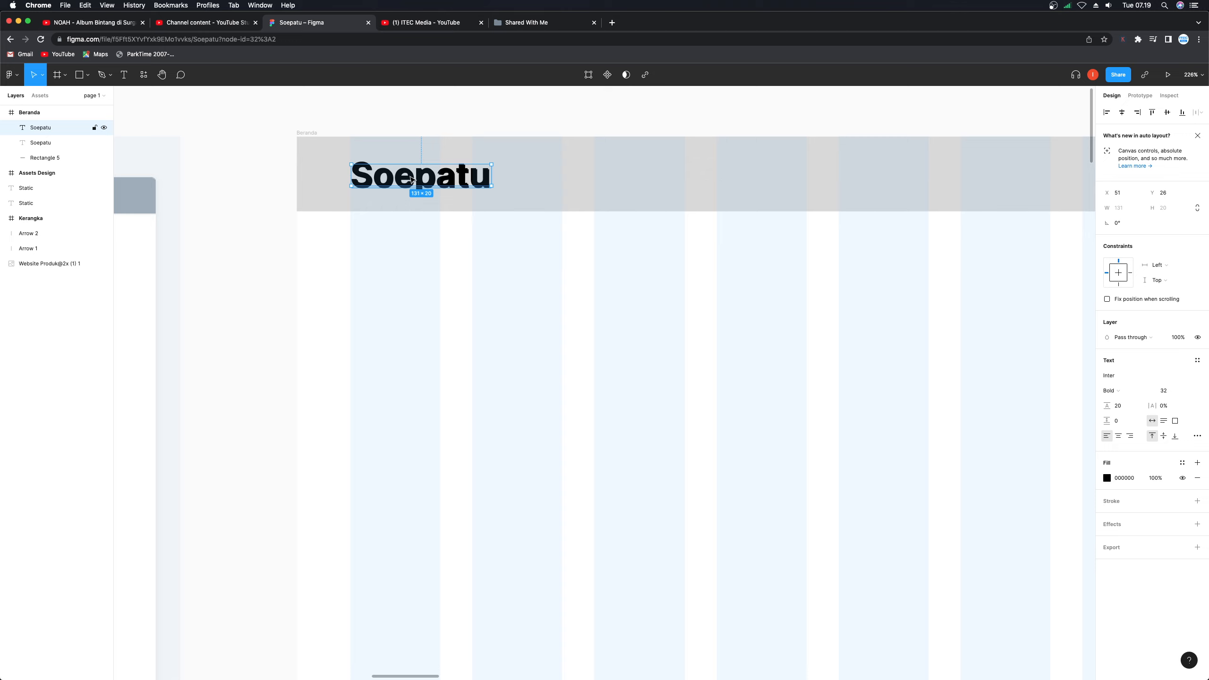
{"action": "left_click", "coordinate": [58, 142], "text": "shift"}
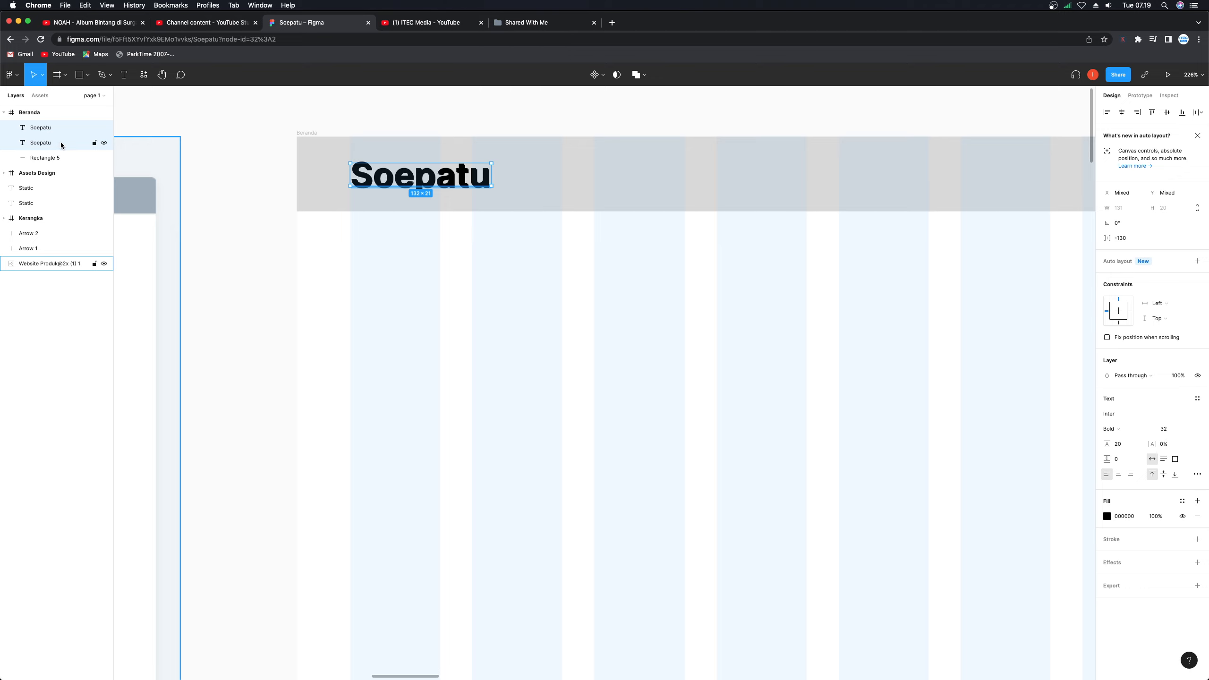
- Group the two overlapping Soepatu texts in the Beranda frame and name the group "Logo"
{"action": "key", "text": "super+g"}
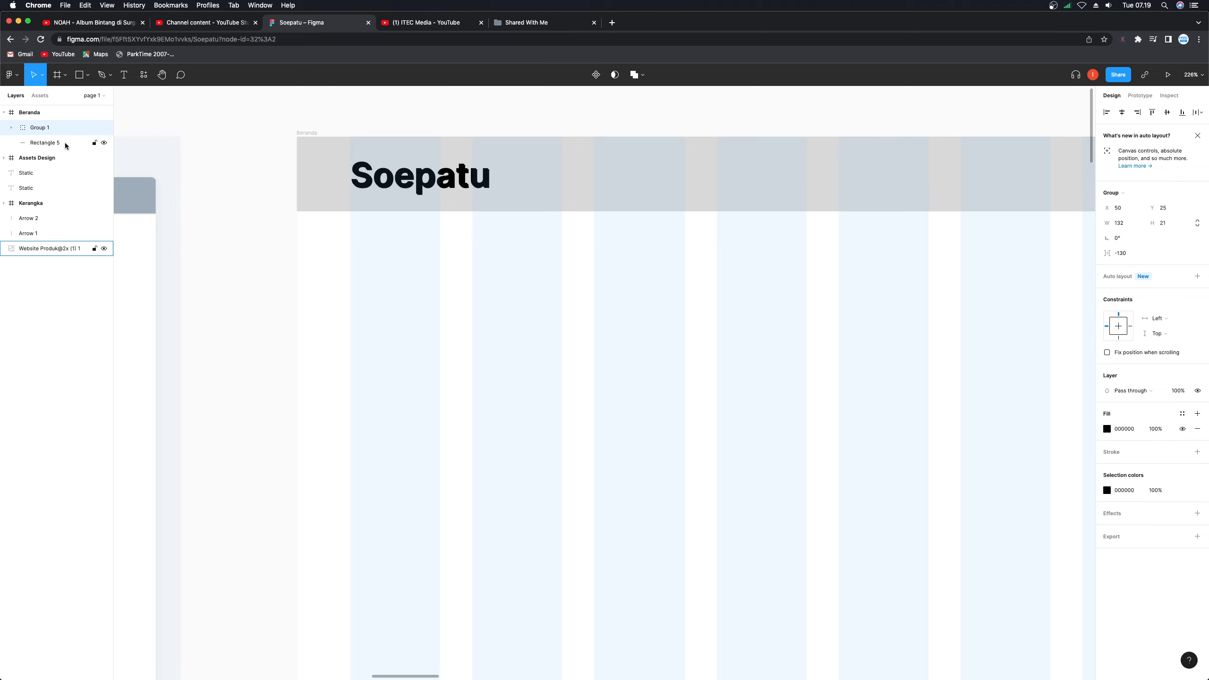
{"action": "double_click", "coordinate": [52, 130]}
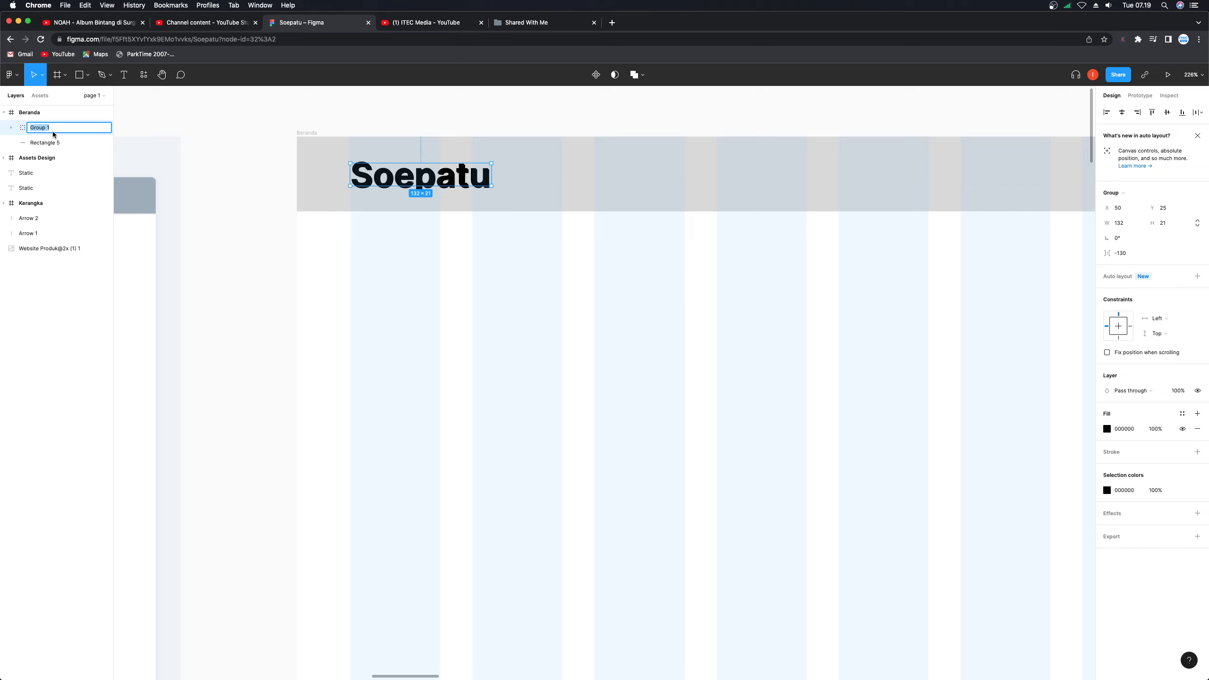
{"action": "type", "text": "Logo"}
{"action": "key", "text": "Return"}
- Rename the header rectangle's layer to "Navbar Background"
{"action": "left_click", "coordinate": [56, 146]}
{"action": "double_click", "coordinate": [54, 142]}
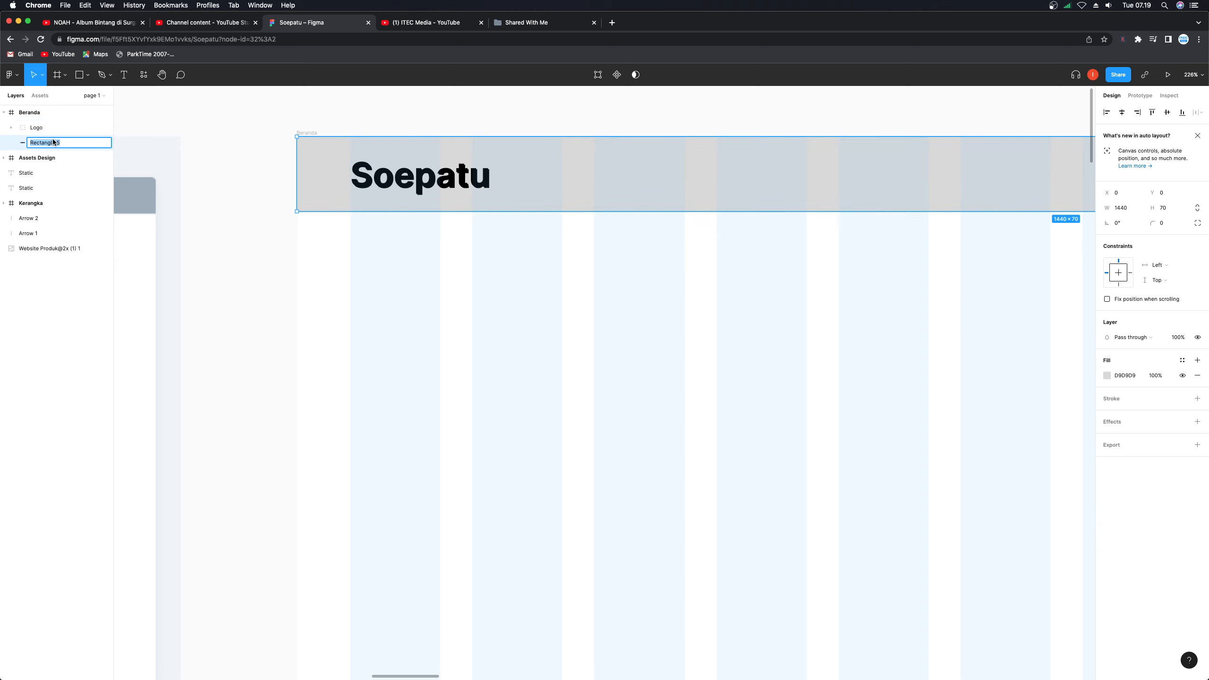
{"action": "type", "text": "Navbar Background"}
{"action": "key", "text": "Return"}
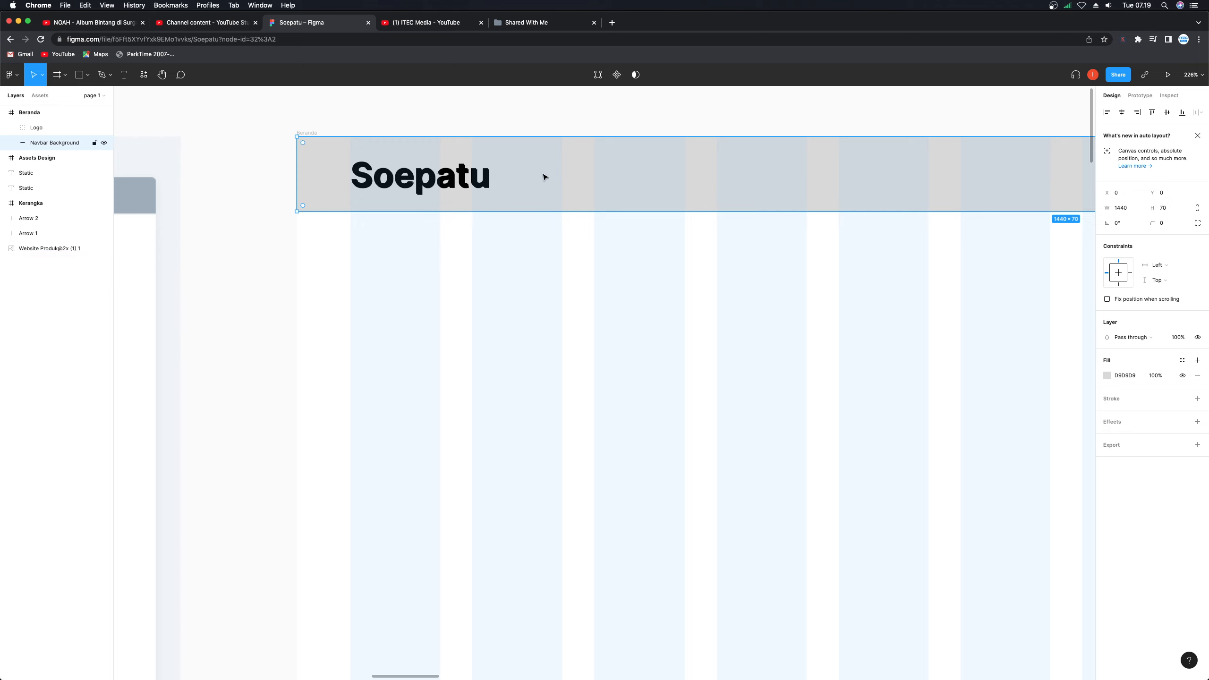
- Add one text line reading "Collection Blog Contact" in the header, with wide gaps between the words, following the wireframe's menu
{"action": "scroll", "coordinate": [545, 177], "scroll_direction": "down", "scroll_amount": 5}
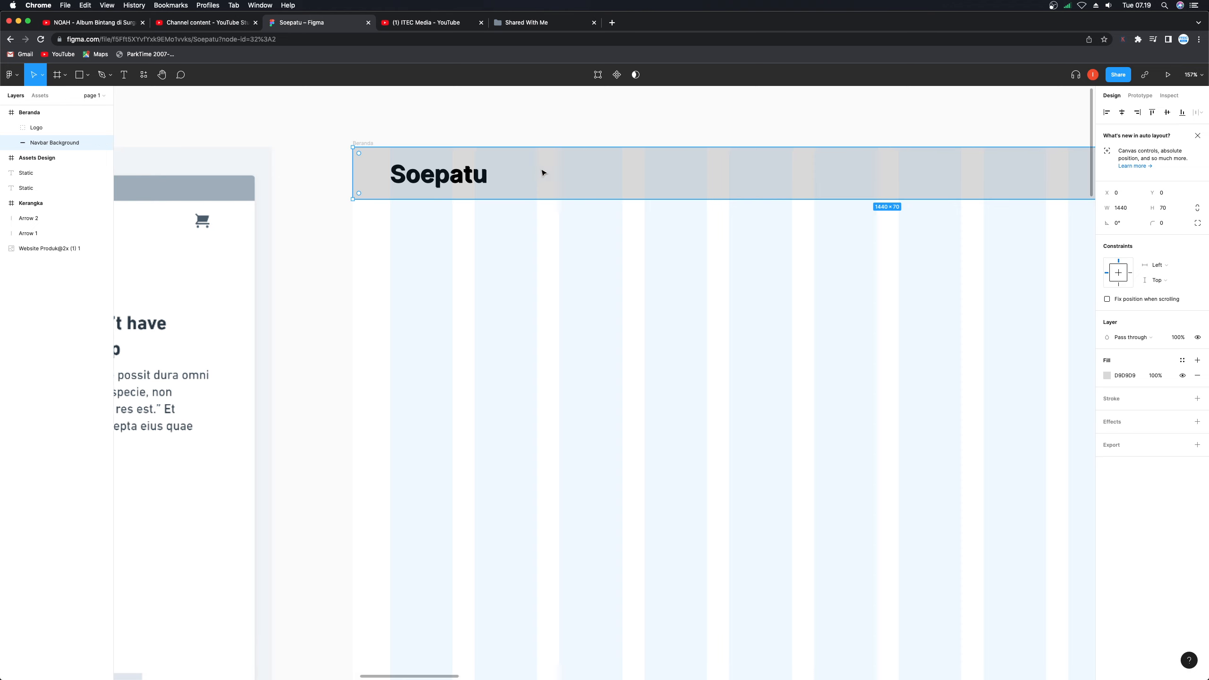
{"action": "scroll", "coordinate": [544, 172], "scroll_direction": "left", "scroll_amount": 10}
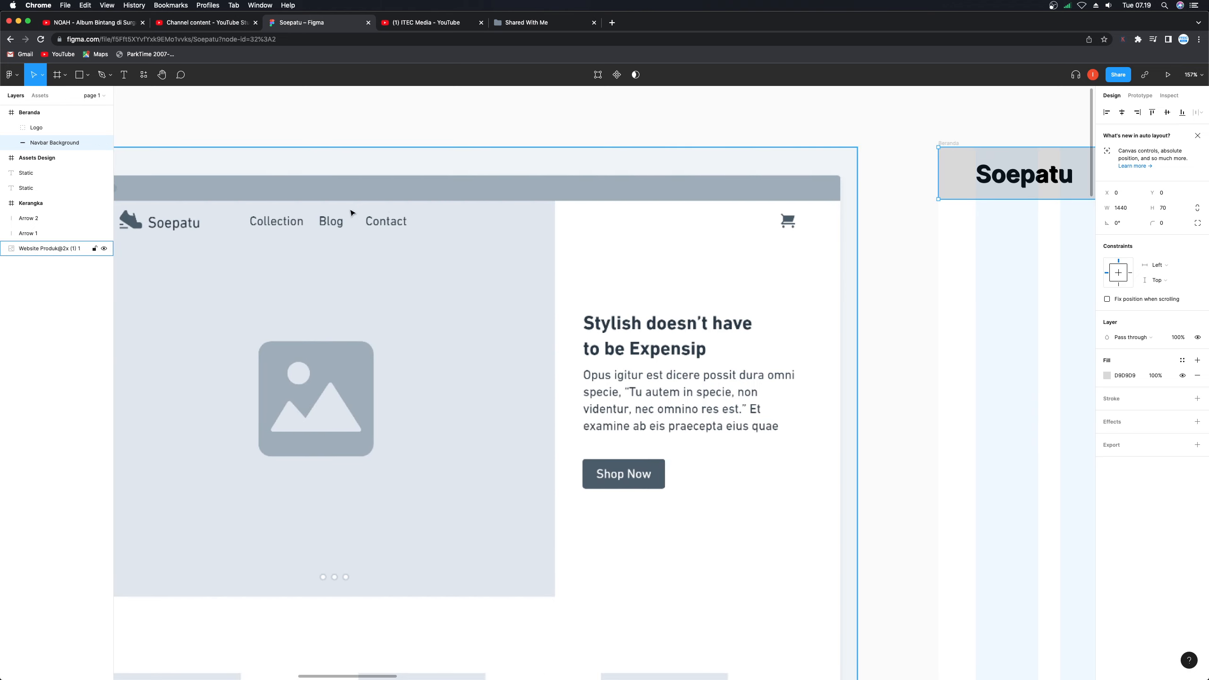
{"action": "scroll", "coordinate": [597, 240], "scroll_direction": "left", "scroll_amount": 3}
{"action": "scroll", "coordinate": [596, 239], "scroll_direction": "right", "scroll_amount": 8}
{"action": "scroll", "coordinate": [596, 239], "scroll_direction": "right", "scroll_amount": 15}
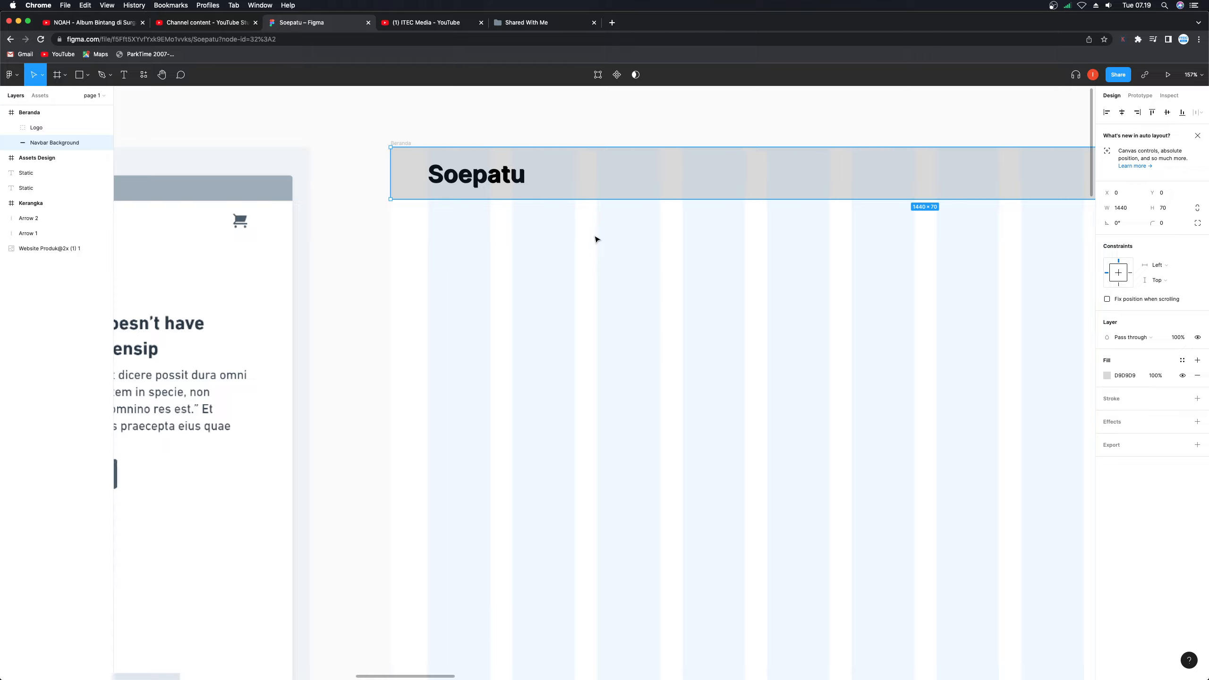
{"action": "key", "text": "t"}
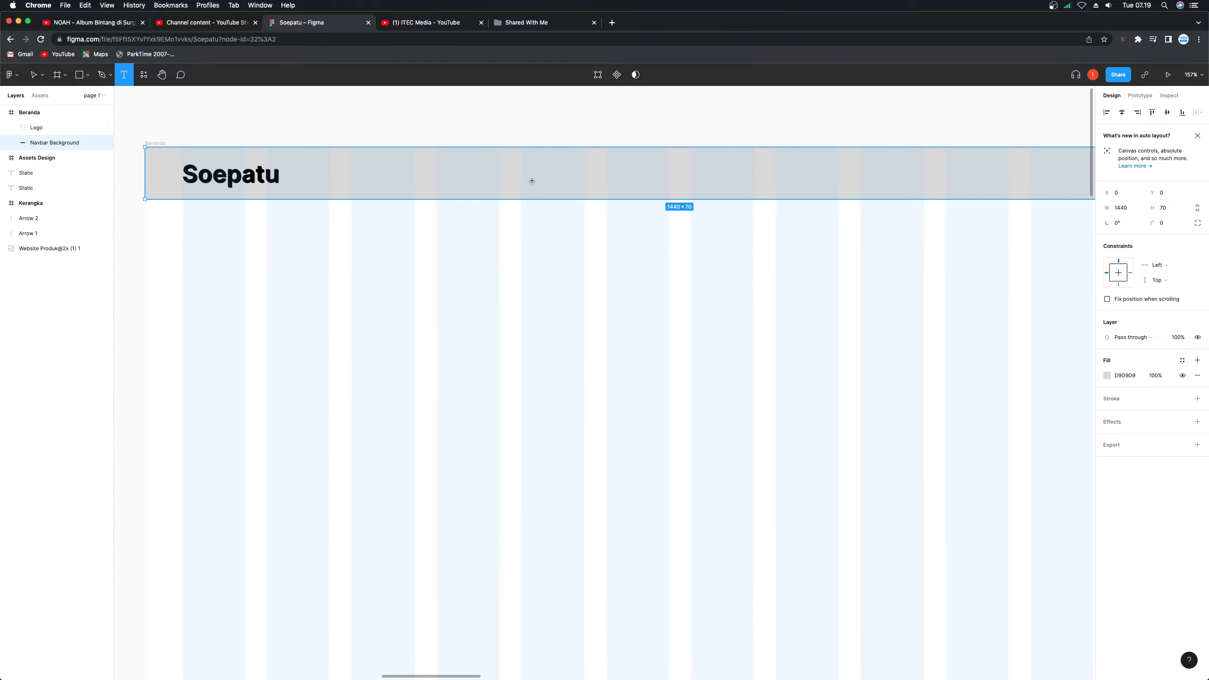
{"action": "left_click", "coordinate": [529, 177]}
{"action": "type", "text": "Co"}
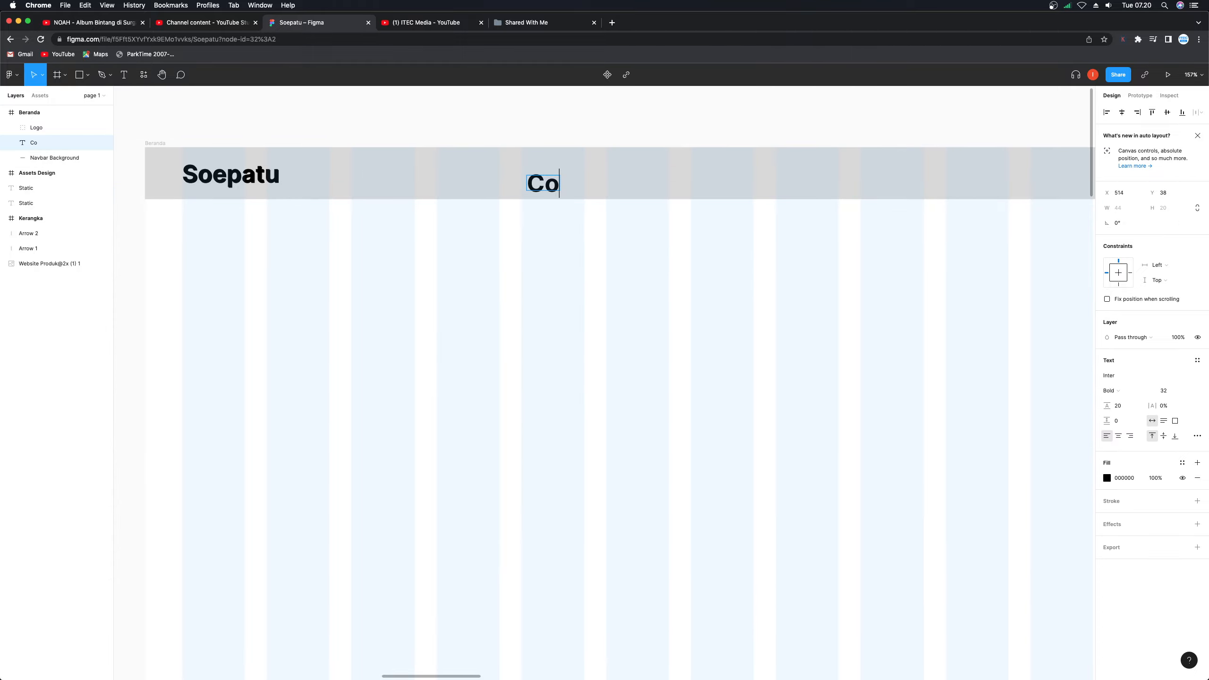
{"action": "type", "text": "llection"}
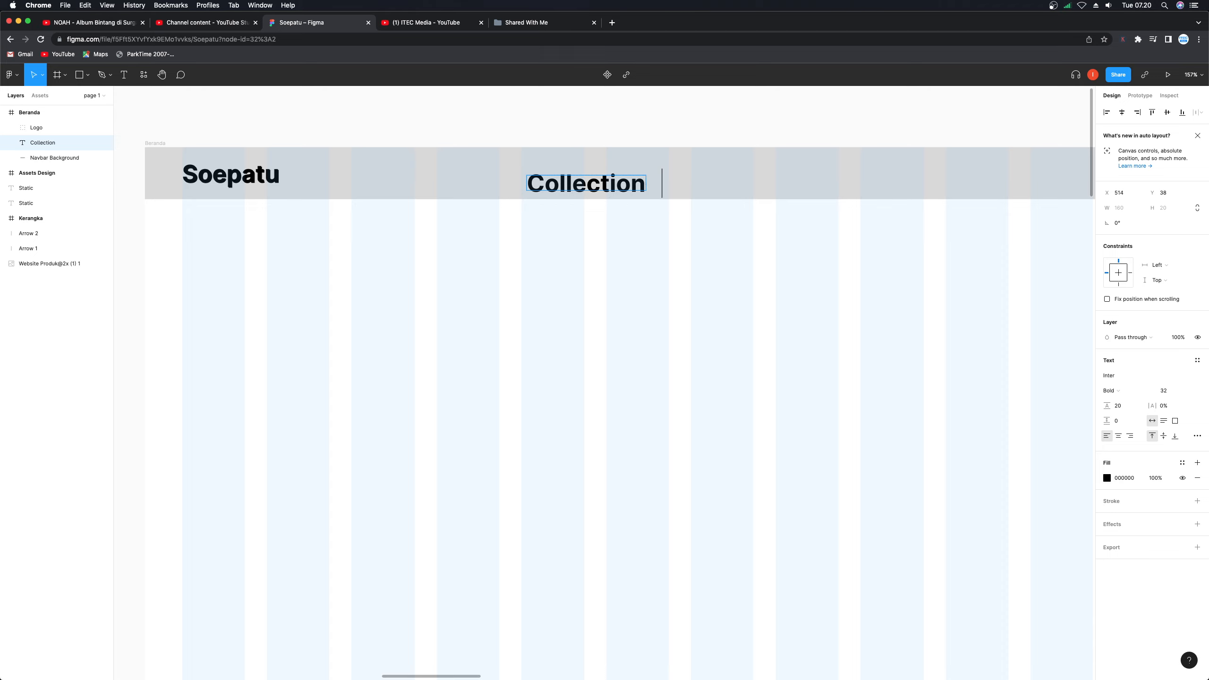
{"action": "type", "text": "     Blog   "}
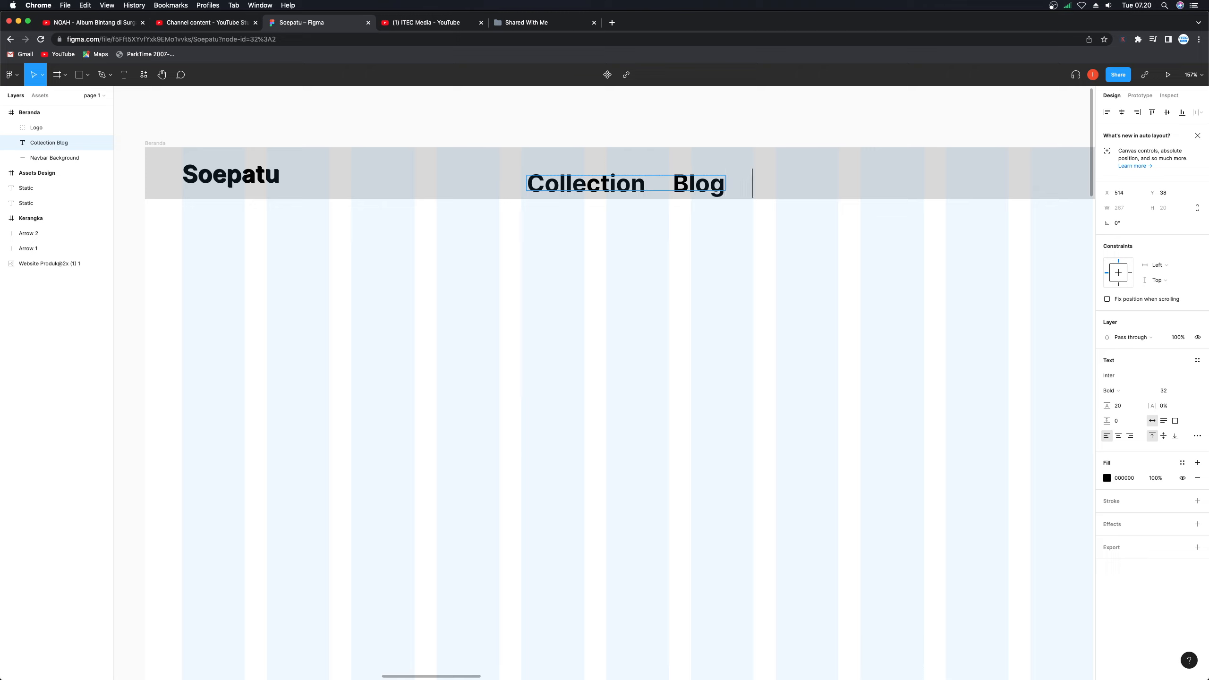
{"action": "type", "text": "  Contact"}
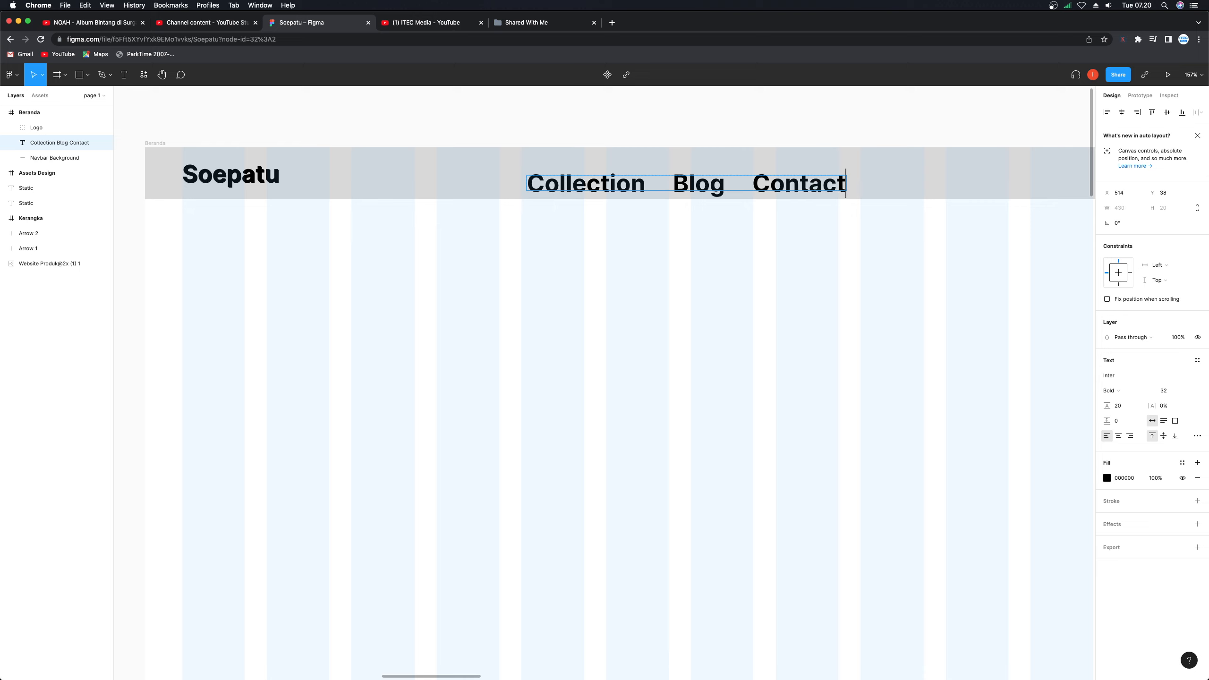
{"action": "key", "text": "Escape"}
- Nudge the menu text up within the header and set it to Medium, size 16
{"action": "left_click_drag", "start_coordinate": [621, 187], "coordinate": [616, 175]}
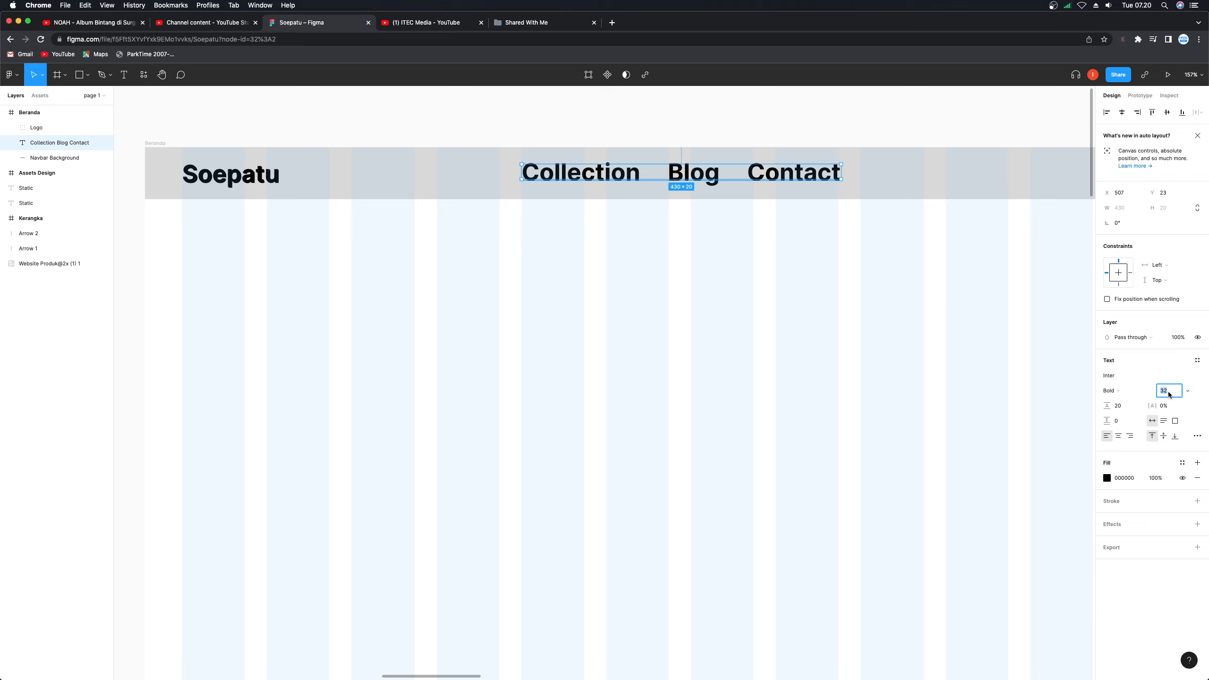
{"action": "type", "text": "16"}
{"action": "key", "text": "Return"}
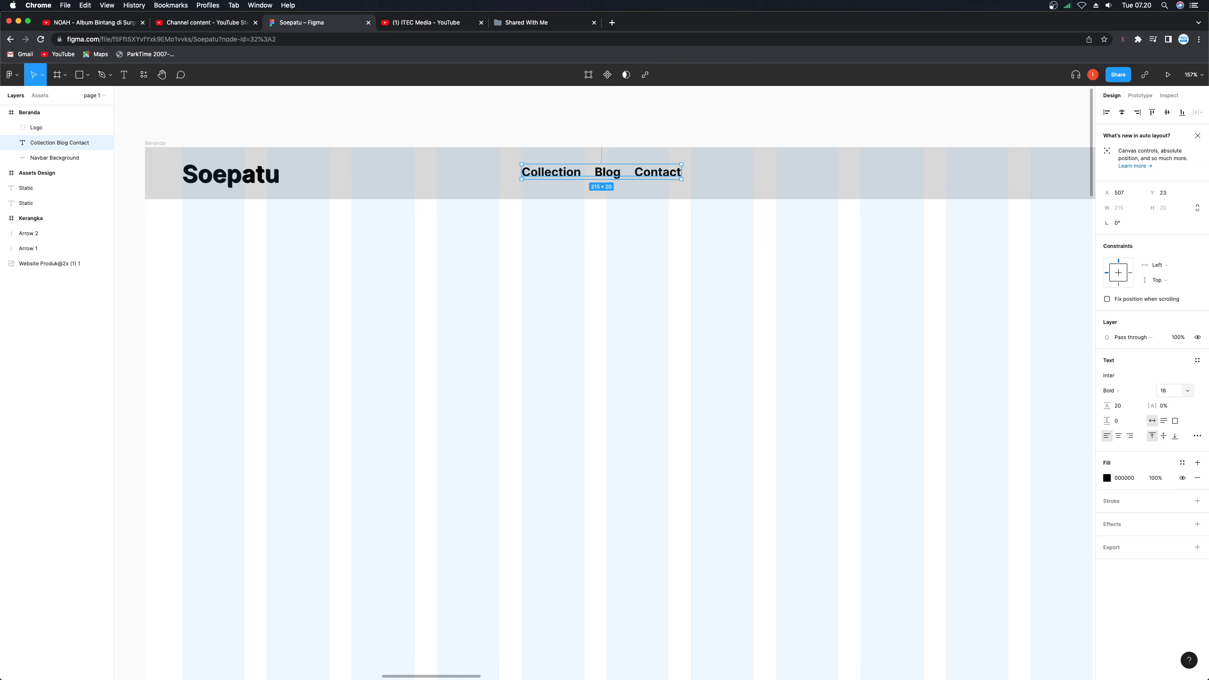
{"action": "left_click", "coordinate": [1111, 391]}
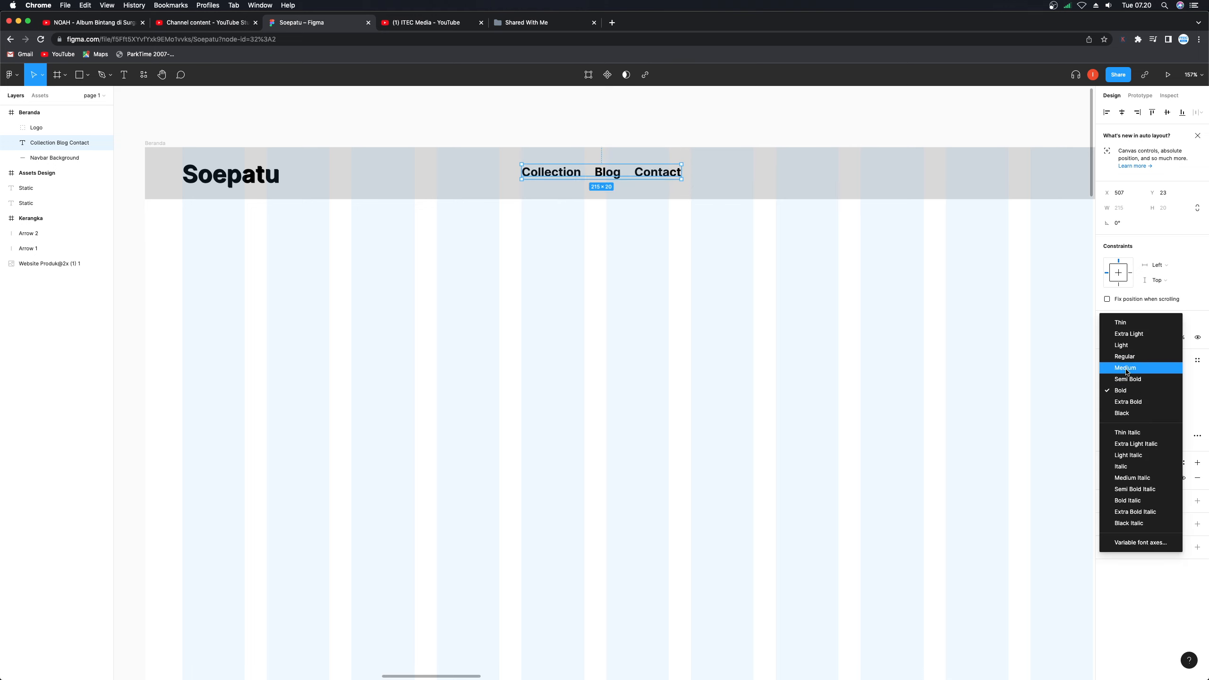
{"action": "left_click", "coordinate": [1126, 369]}
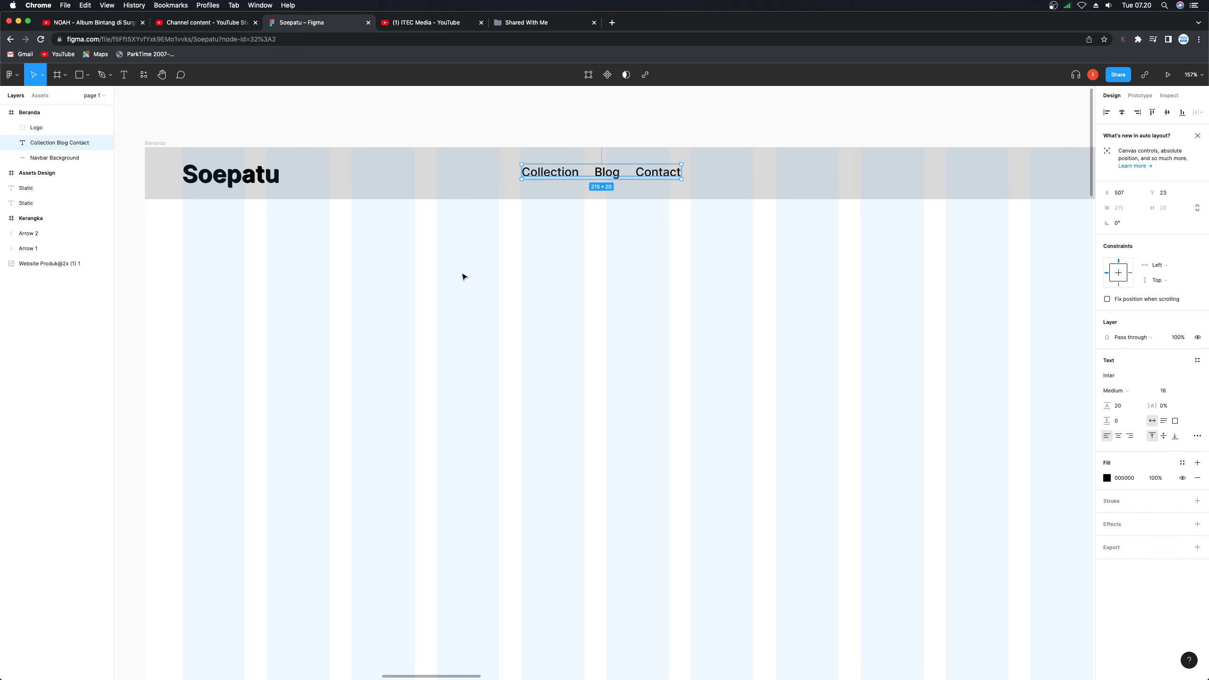
- Move the menu text to about X 460, Y 26 in the header and deselect it
{"action": "left_click_drag", "start_coordinate": [566, 172], "coordinate": [532, 175]}
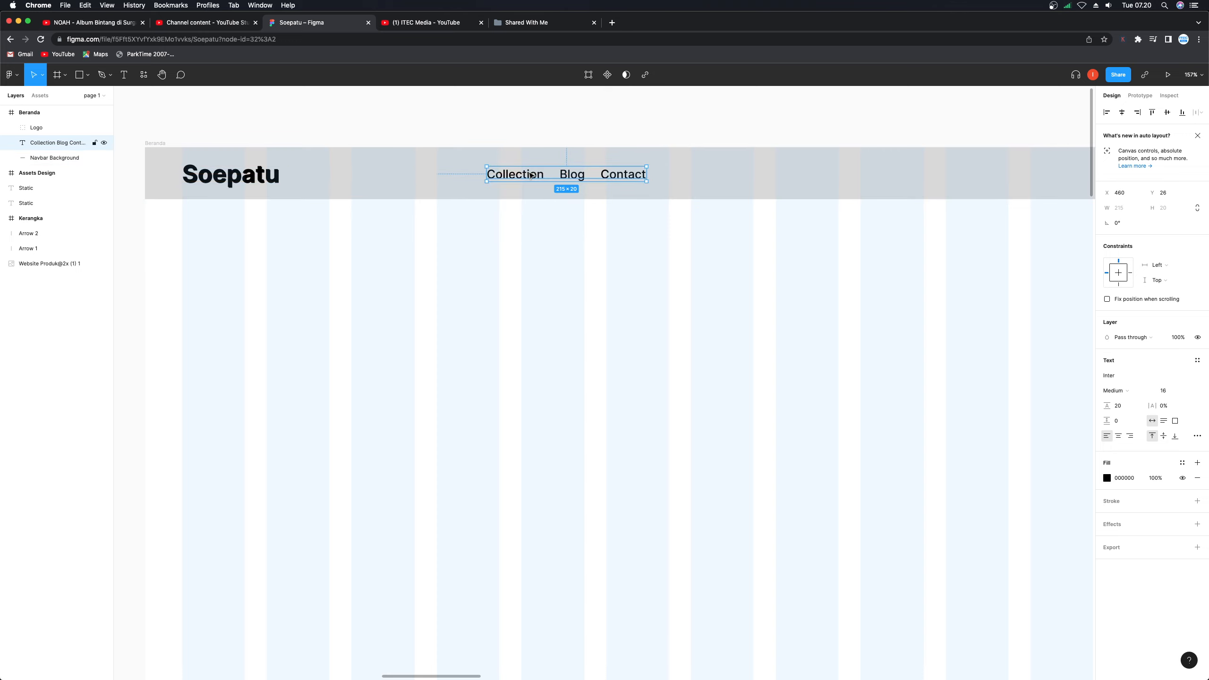
{"action": "scroll", "coordinate": [576, 217], "scroll_direction": "down", "scroll_amount": 3}
{"action": "scroll", "coordinate": [575, 215], "scroll_direction": "down", "scroll_amount": 5}
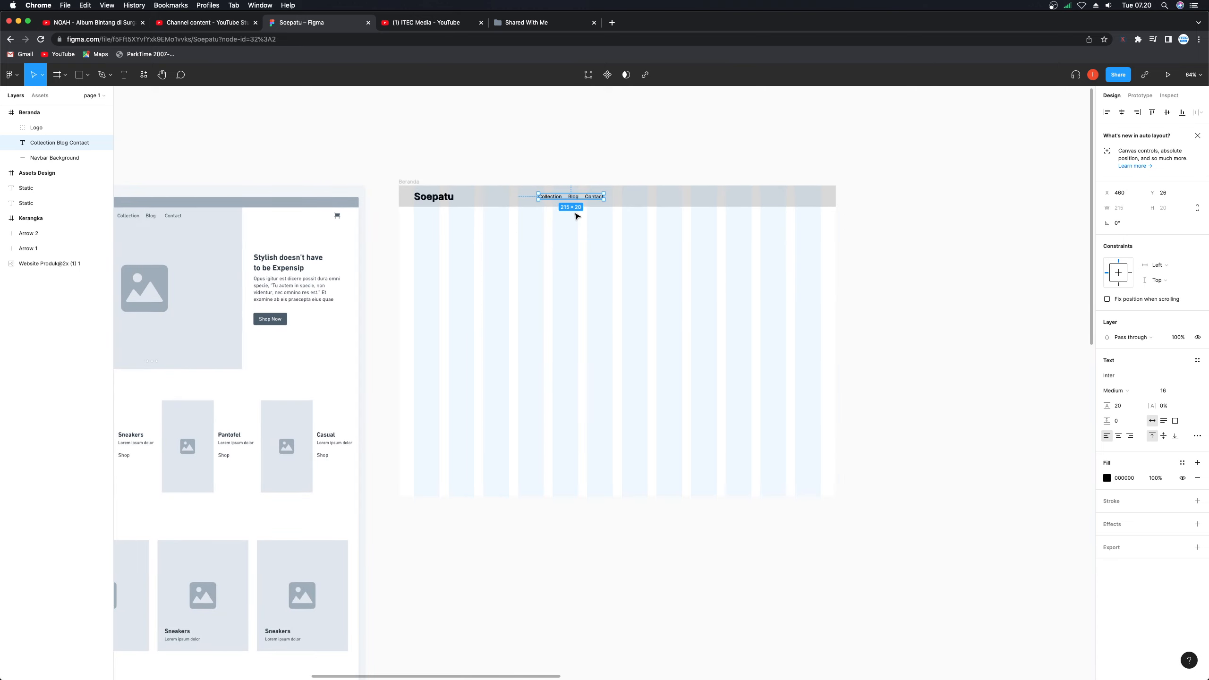
{"action": "left_click", "coordinate": [685, 170]}
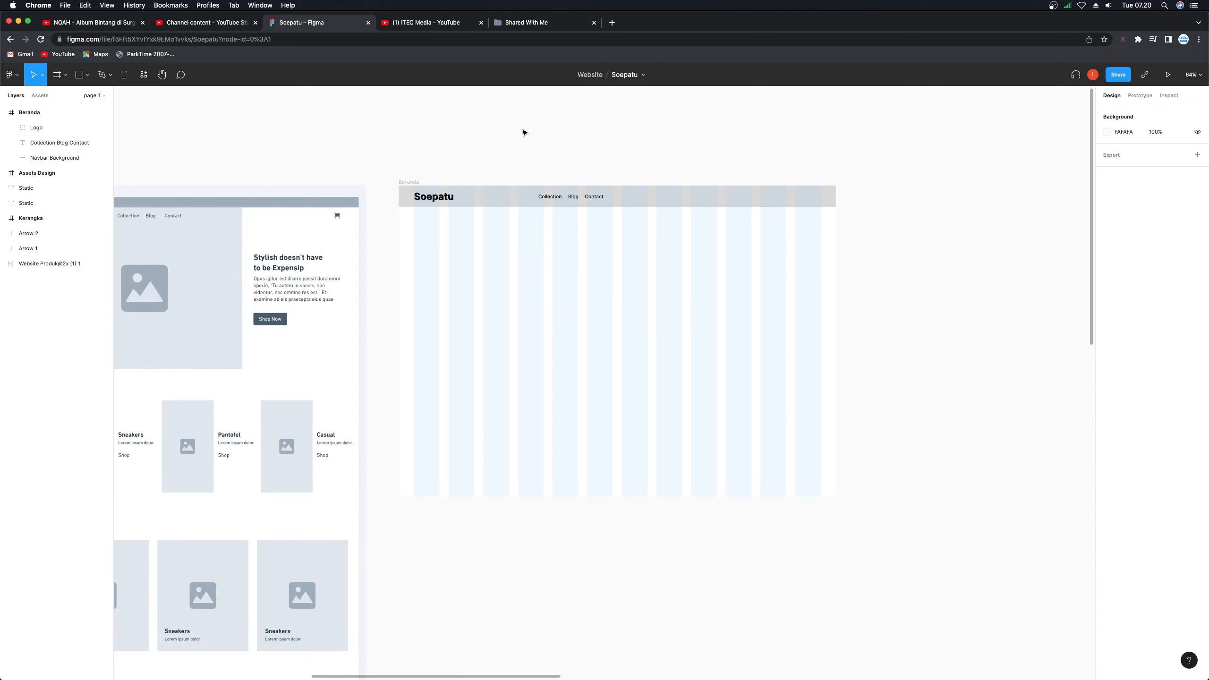
- Open the IconScout site in a new browser tab, search for "cart" and limit the results to icons
{"action": "left_click", "coordinate": [561, 22]}
{"action": "left_click", "coordinate": [612, 23]}
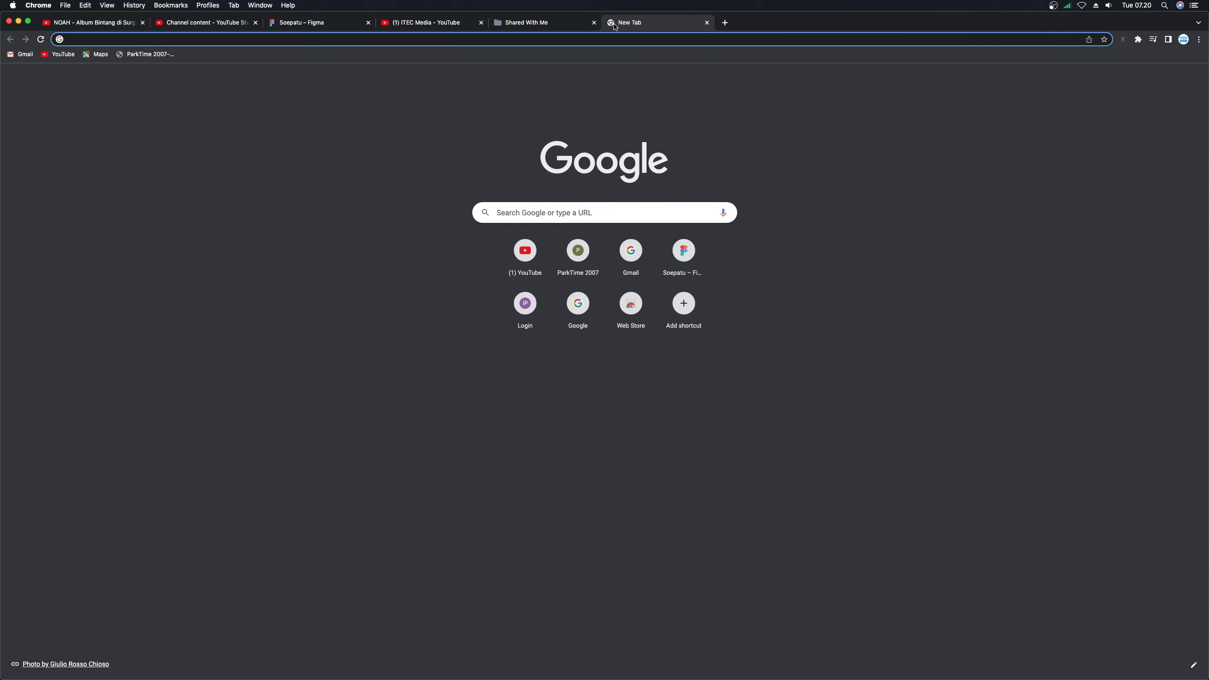
{"action": "type", "text": "iconscout"}
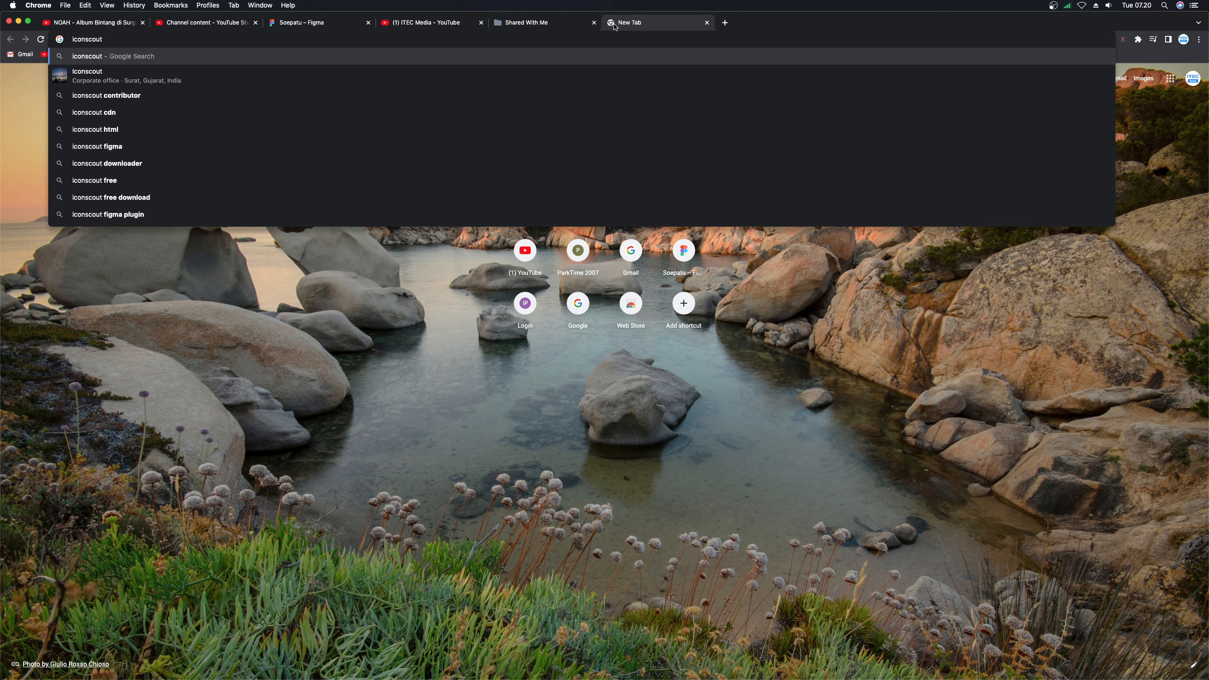
{"action": "key", "text": "Return"}
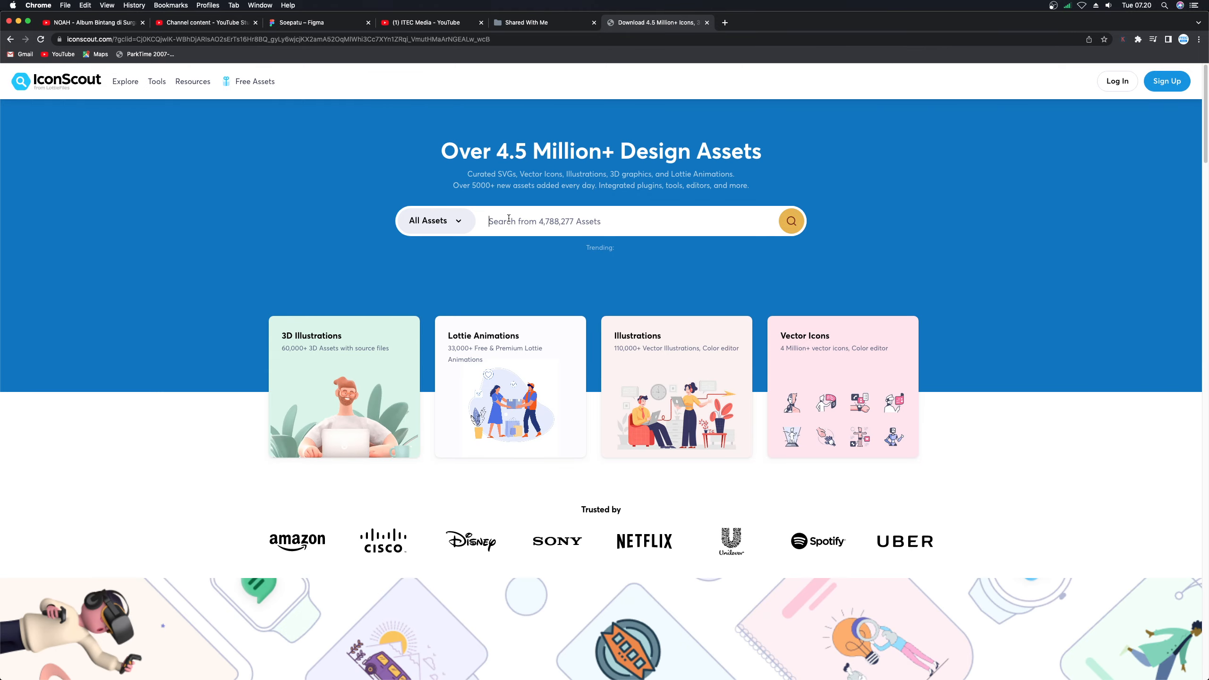
{"action": "type", "text": "cart"}
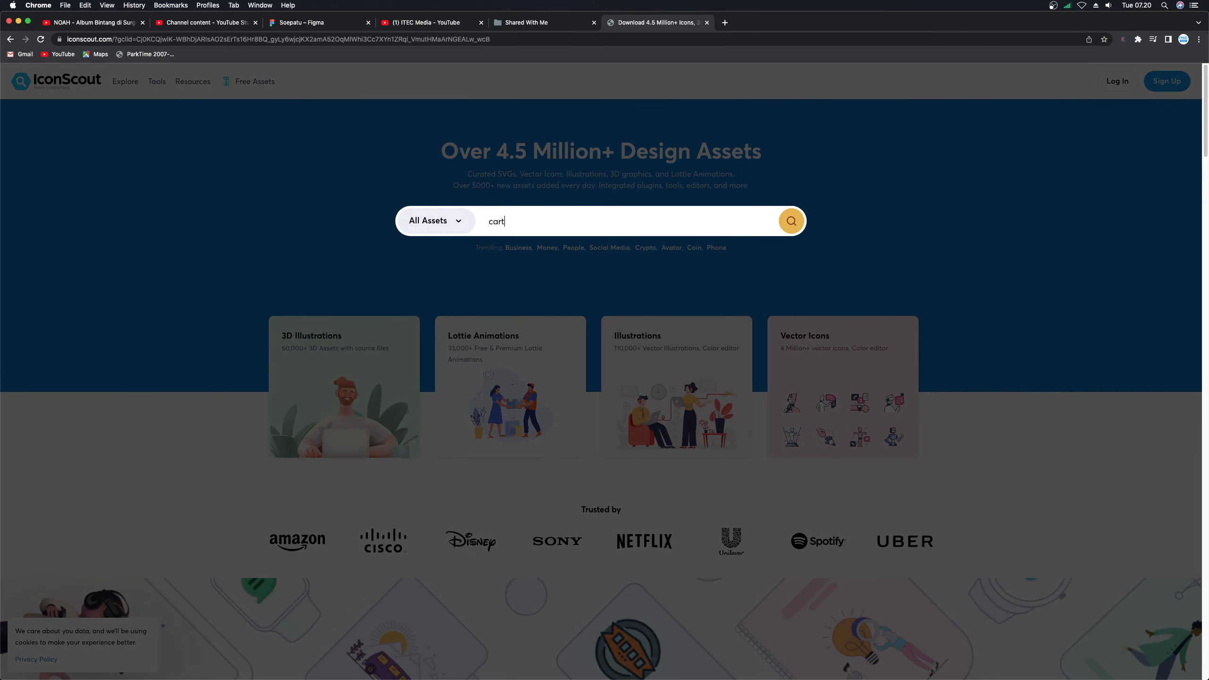
{"action": "key", "text": "Return"}
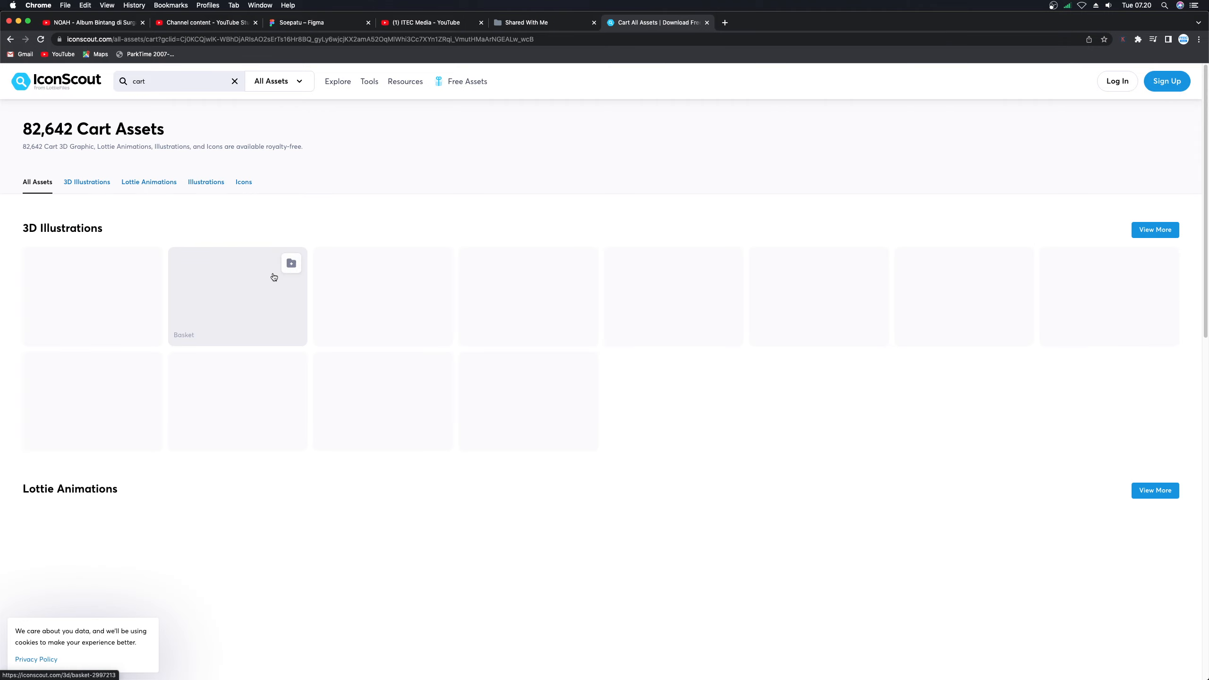
{"action": "left_click", "coordinate": [245, 181]}
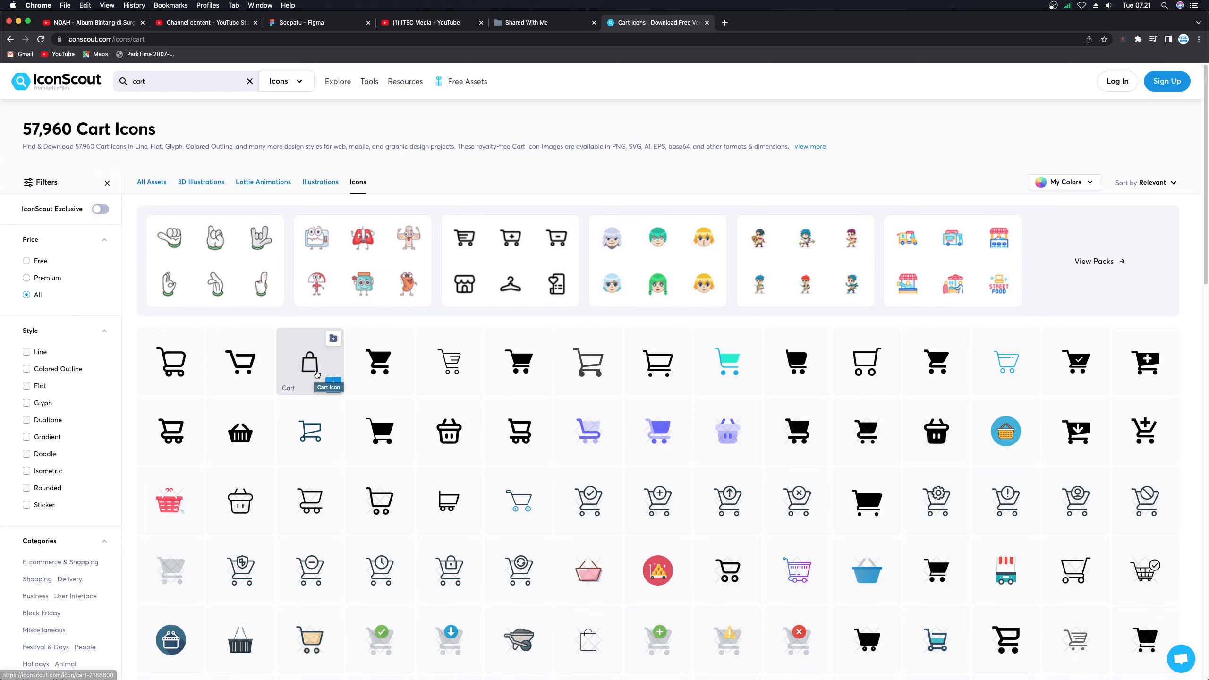
- Request the shopping-bag cart icon as PNG 512 and log in to the existing IconScout account
{"action": "mouse_move", "coordinate": [333, 384]}
{"action": "mouse_move", "coordinate": [381, 331]}
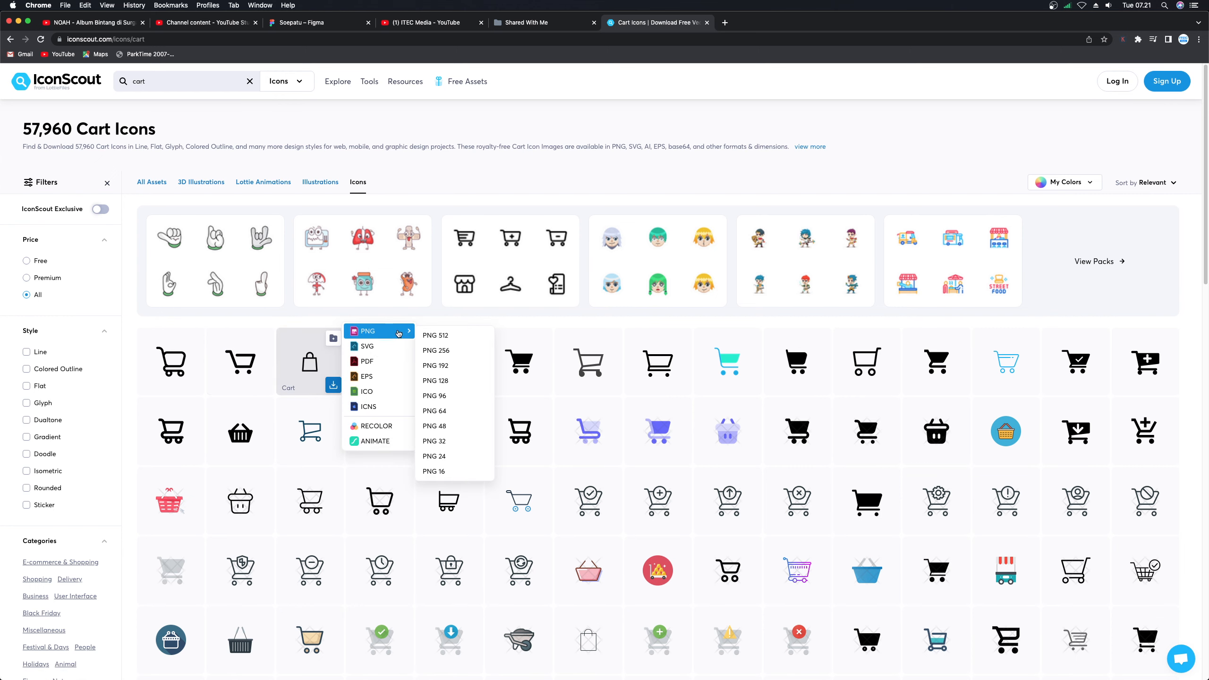
{"action": "left_click", "coordinate": [454, 336]}
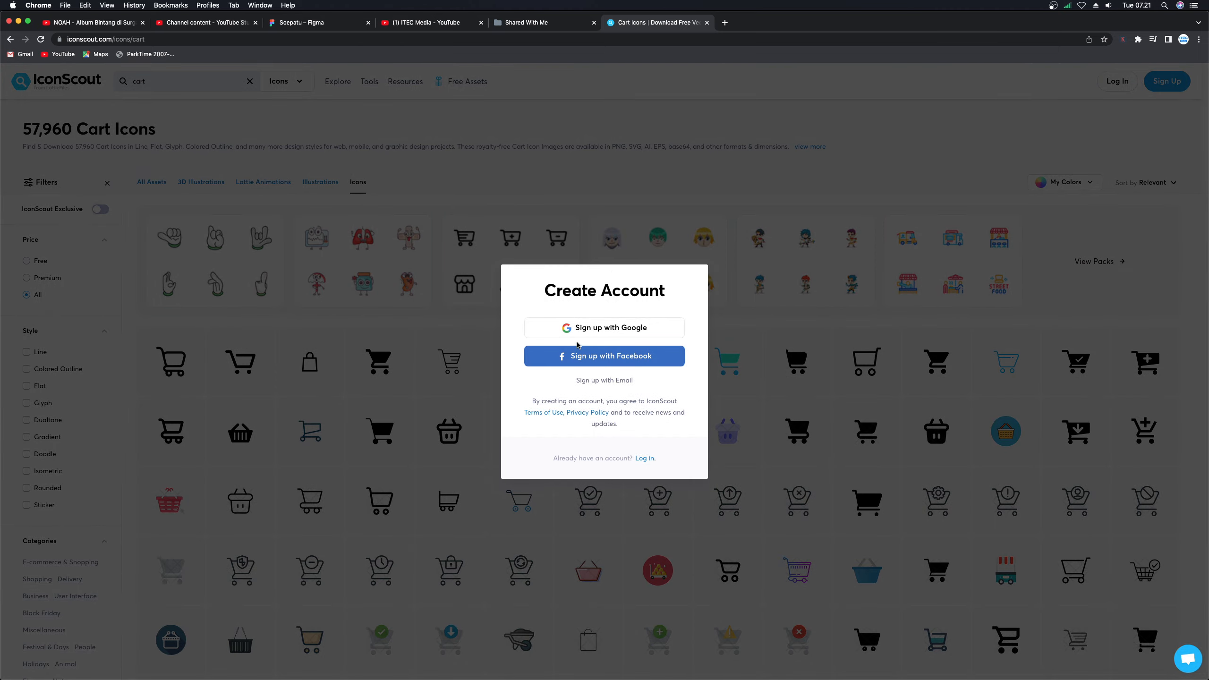
{"action": "left_click", "coordinate": [645, 457]}
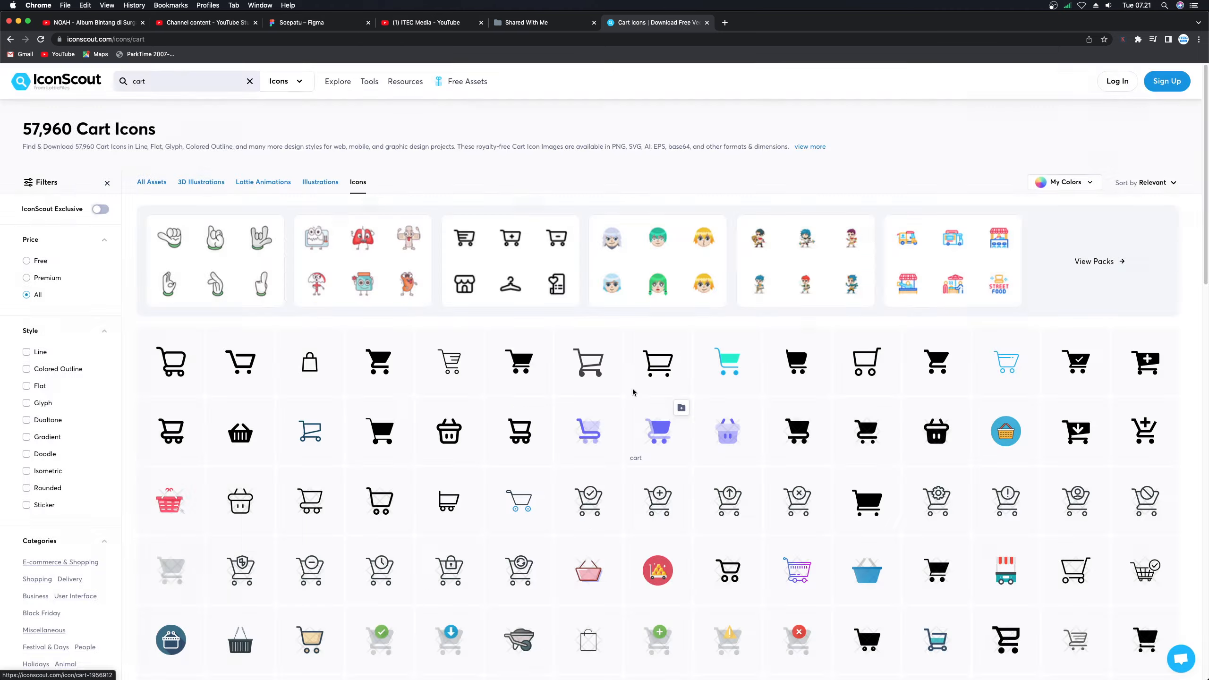
{"action": "left_click", "coordinate": [593, 280]}
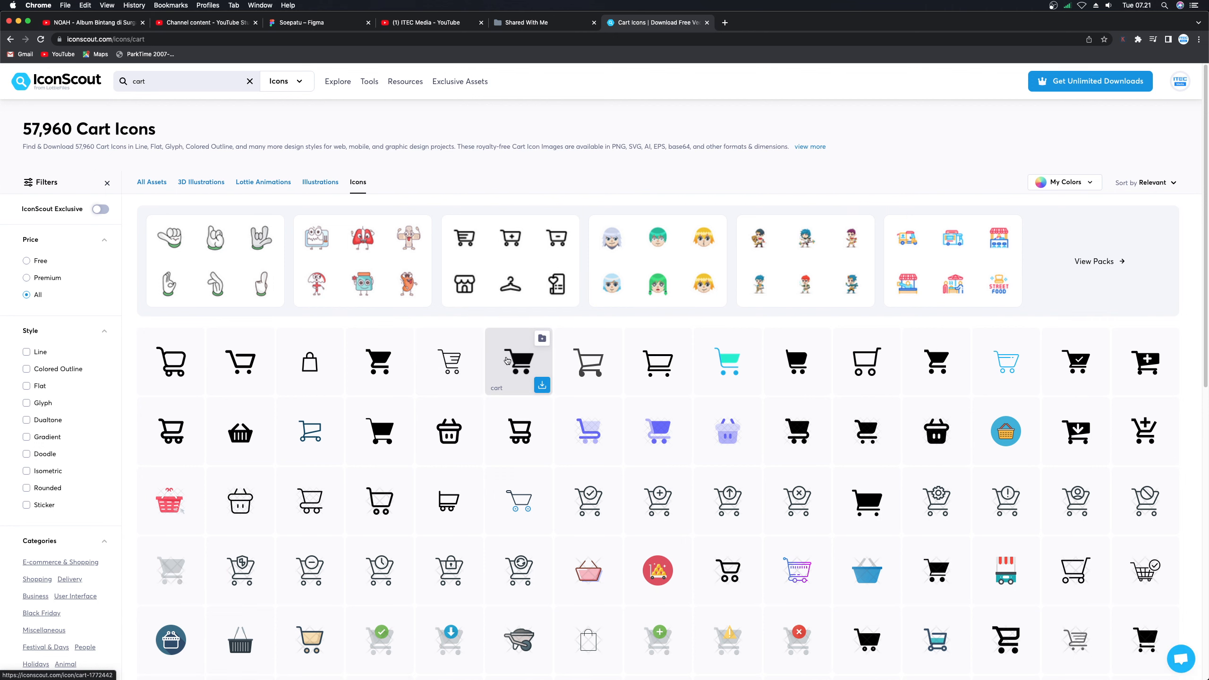
- Download the shopping-bag icon as PNG 512 and place cart.png at about X 940, Y -71 in Figma's Beranda frame
{"action": "left_click", "coordinate": [333, 384]}
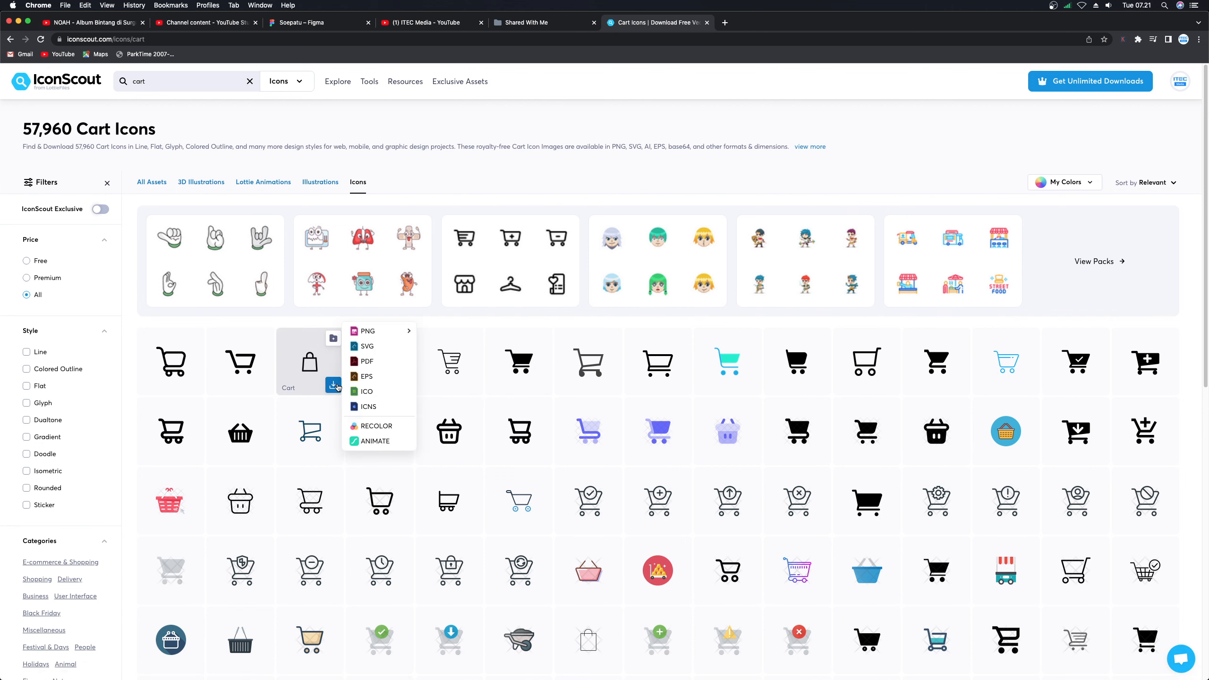
{"action": "mouse_move", "coordinate": [381, 331]}
{"action": "left_click", "coordinate": [443, 336]}
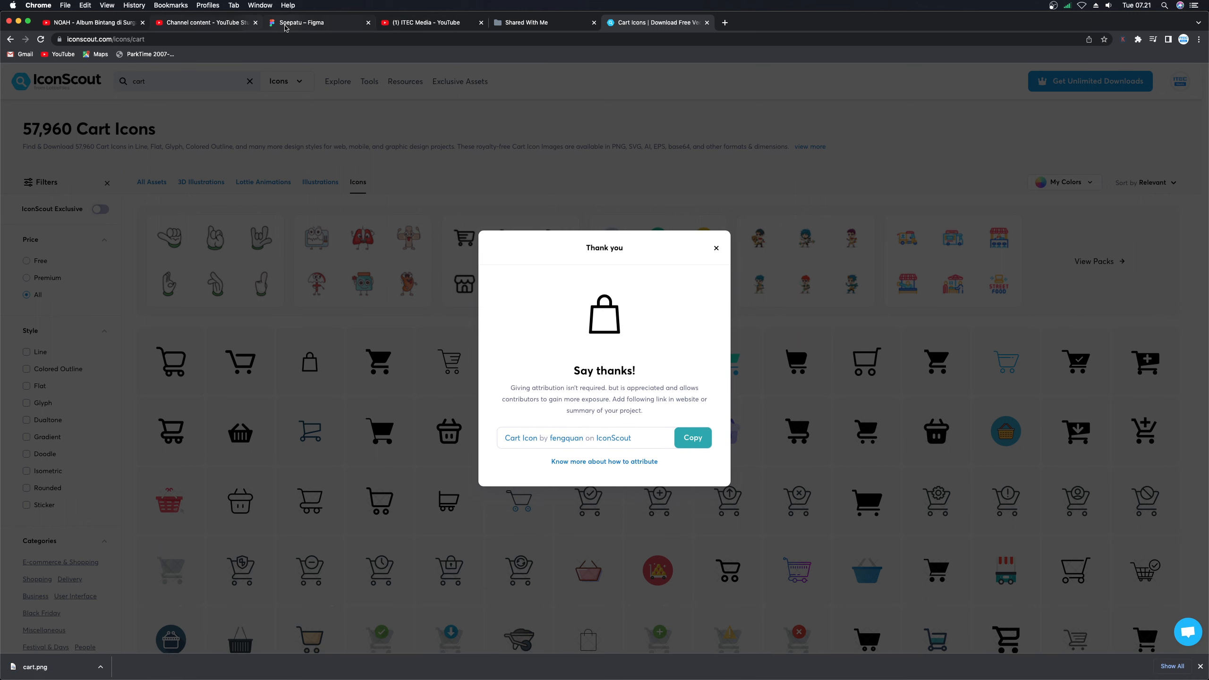
{"action": "left_click", "coordinate": [305, 22]}
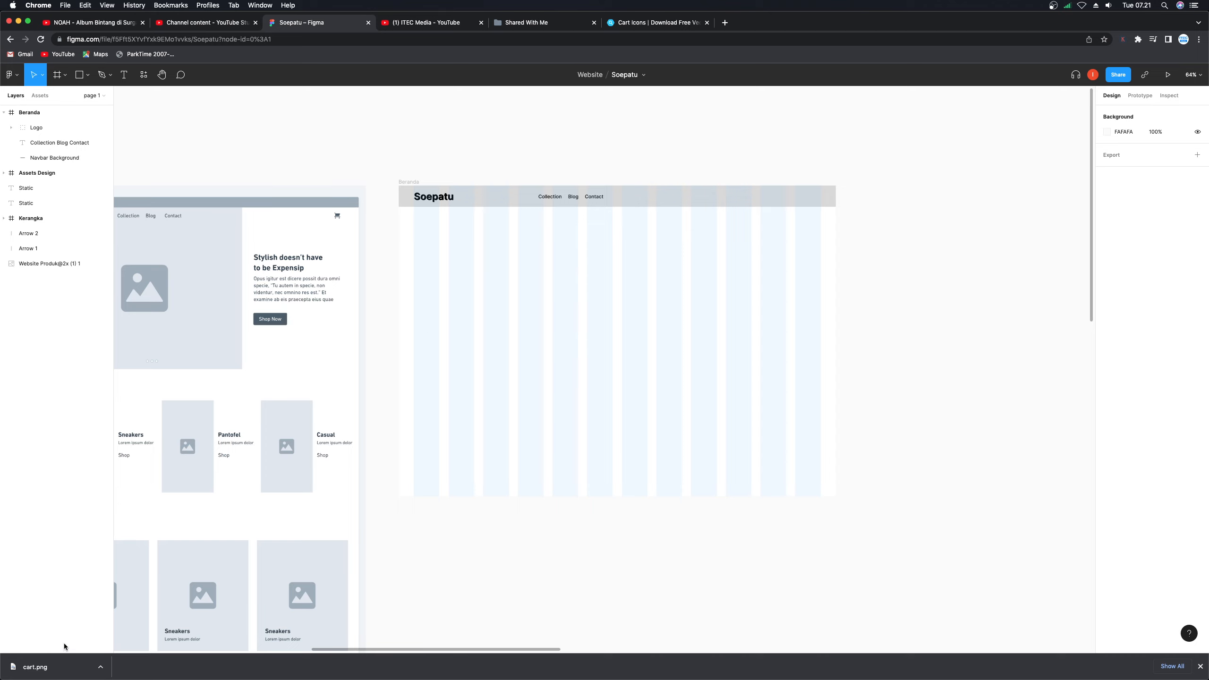
{"action": "left_click_drag", "start_coordinate": [51, 669], "coordinate": [758, 268]}
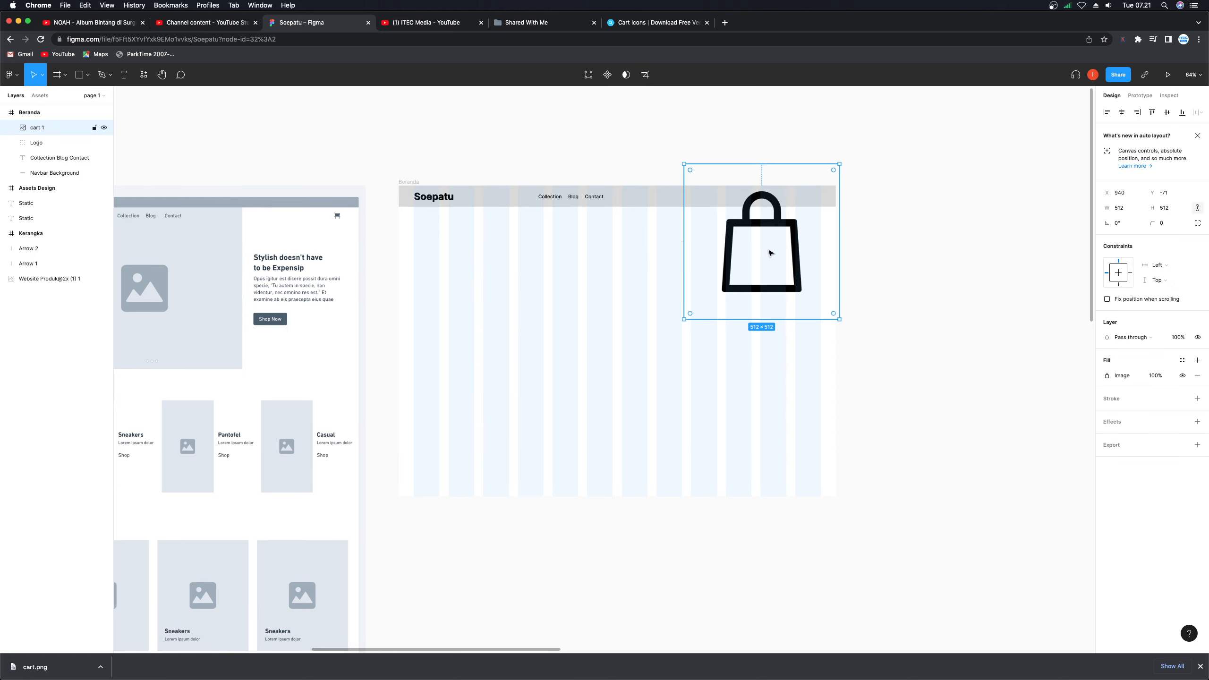
- Resize the placed cart image to 32 × 32 and turn off its constrained proportions
{"action": "left_click", "coordinate": [1127, 213]}
{"action": "left_click", "coordinate": [1164, 209]}
{"action": "left_click", "coordinate": [1127, 210]}
{"action": "type", "text": "32"}
{"action": "key", "text": "Return"}
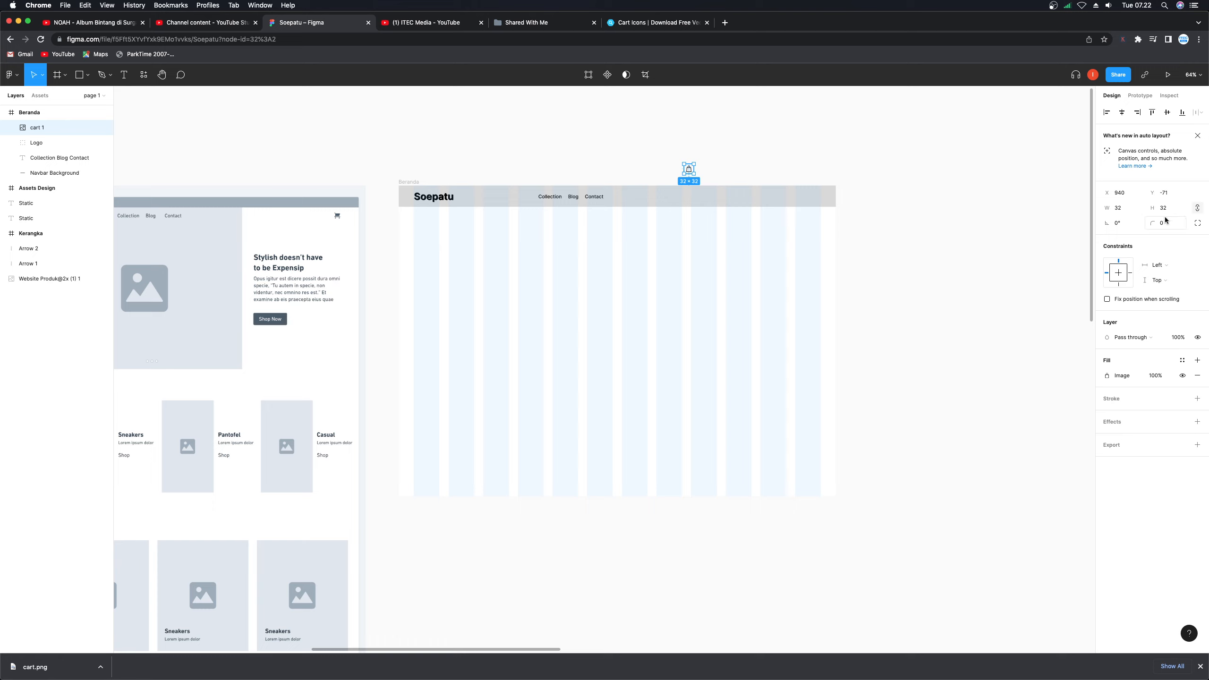
{"action": "left_click", "coordinate": [1198, 210]}
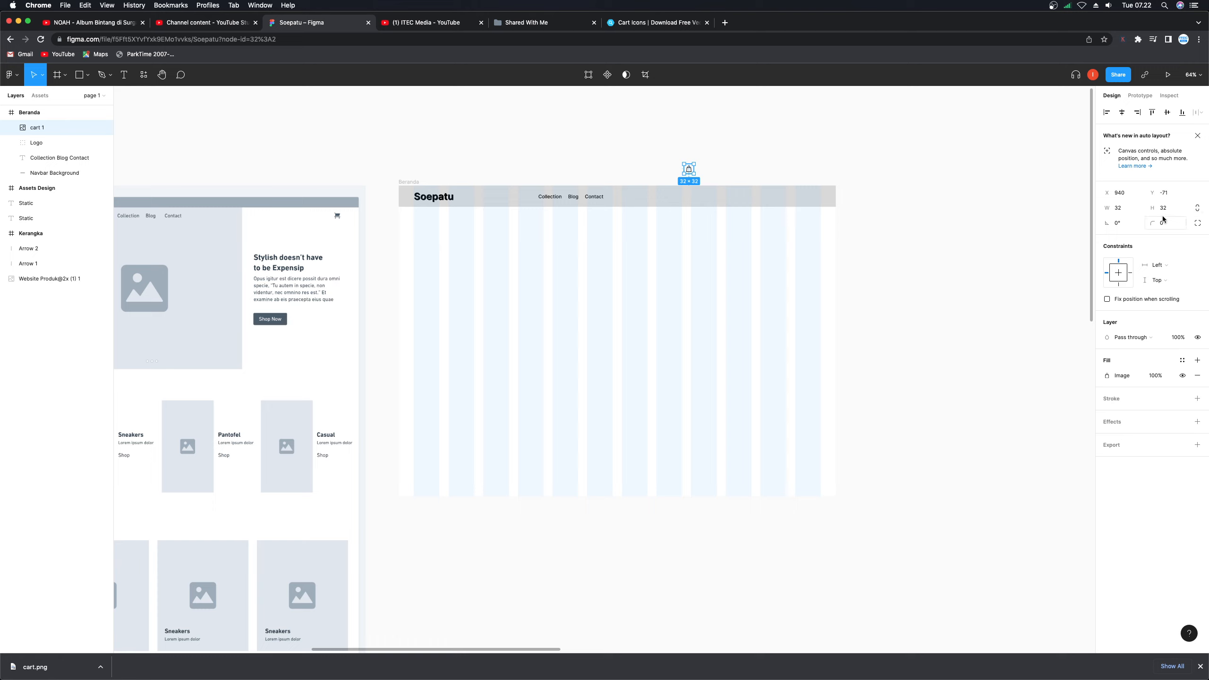
- Move the 32 × 32 cart icon onto the far end of the navbar at X 1358, Y 20
{"action": "left_click", "coordinate": [1130, 215]}
{"action": "key", "text": "Return"}
{"action": "key", "text": "super+z"}
{"action": "left_click_drag", "start_coordinate": [688, 172], "coordinate": [814, 200]}
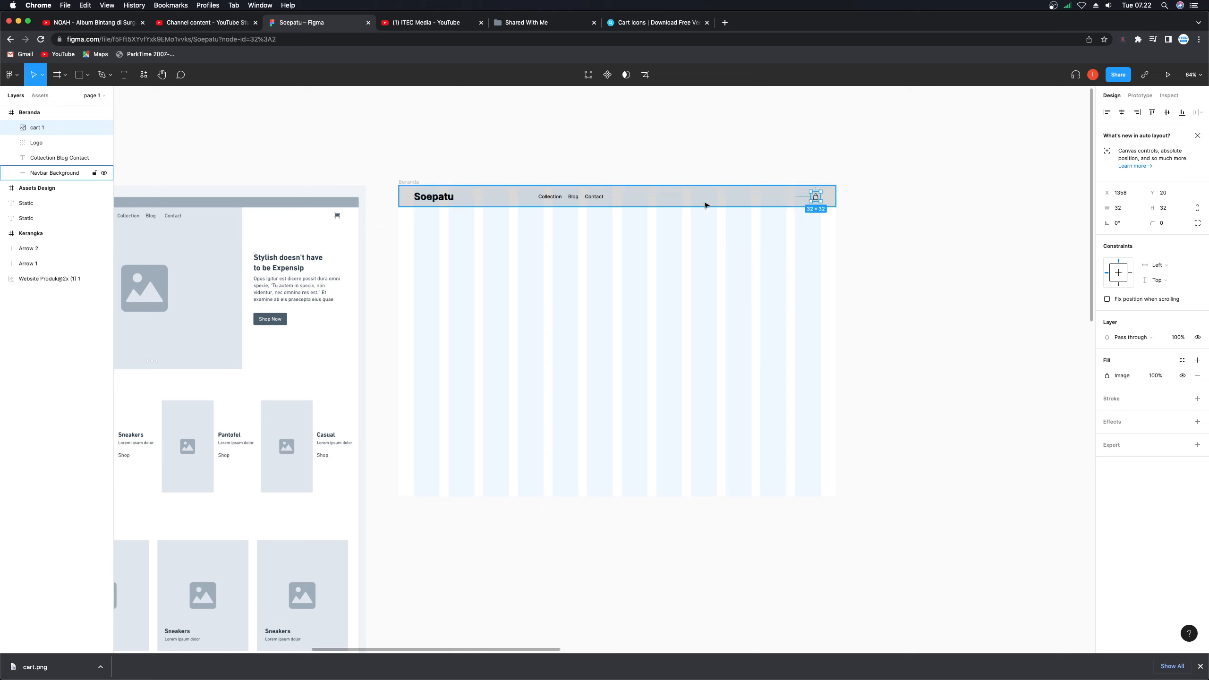
- Select the Logo group, the menu text and the cart icon together to check their alignment in the navbar
{"action": "left_click", "coordinate": [438, 201]}
{"action": "left_click_drag", "start_coordinate": [434, 201], "coordinate": [440, 202]}
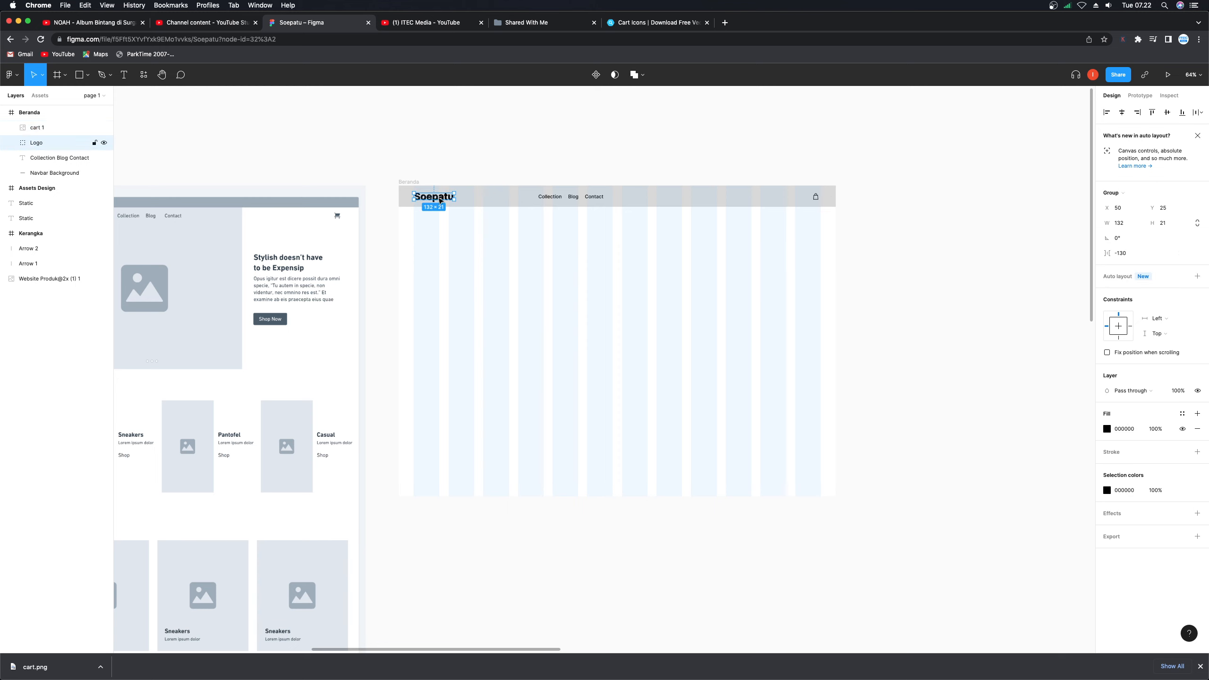
{"action": "left_click", "coordinate": [553, 201], "text": "shift"}
{"action": "left_click", "coordinate": [814, 196], "text": "shift"}
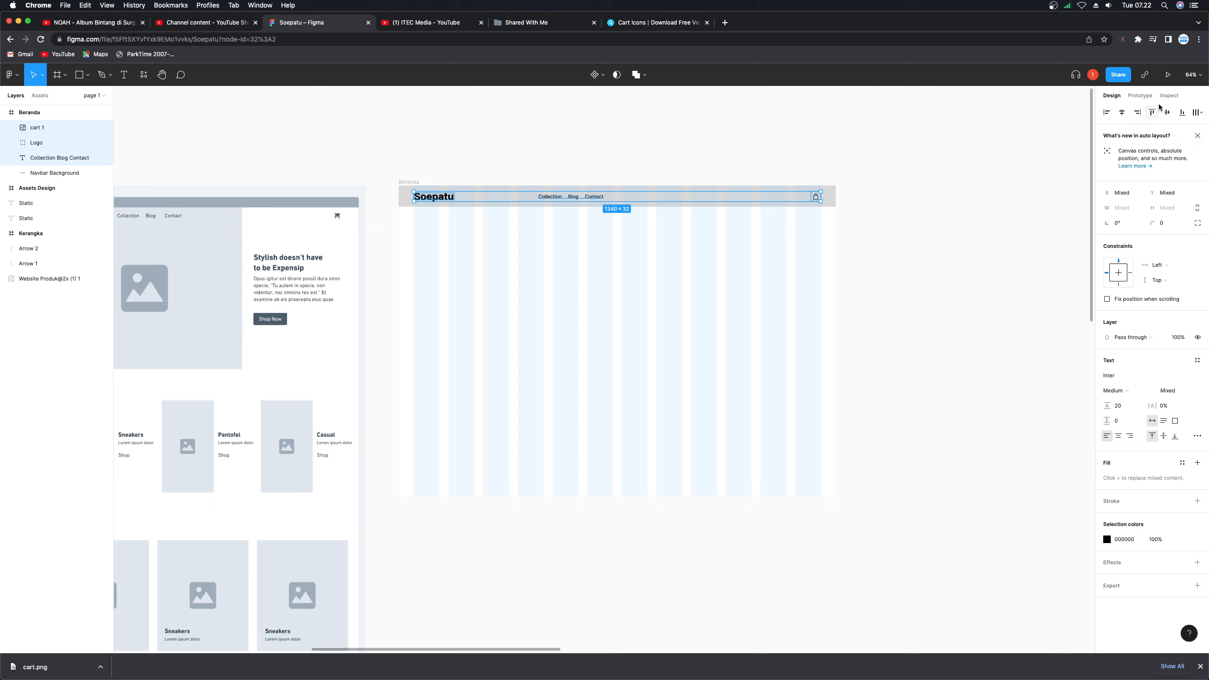
{"action": "left_click", "coordinate": [561, 162]}
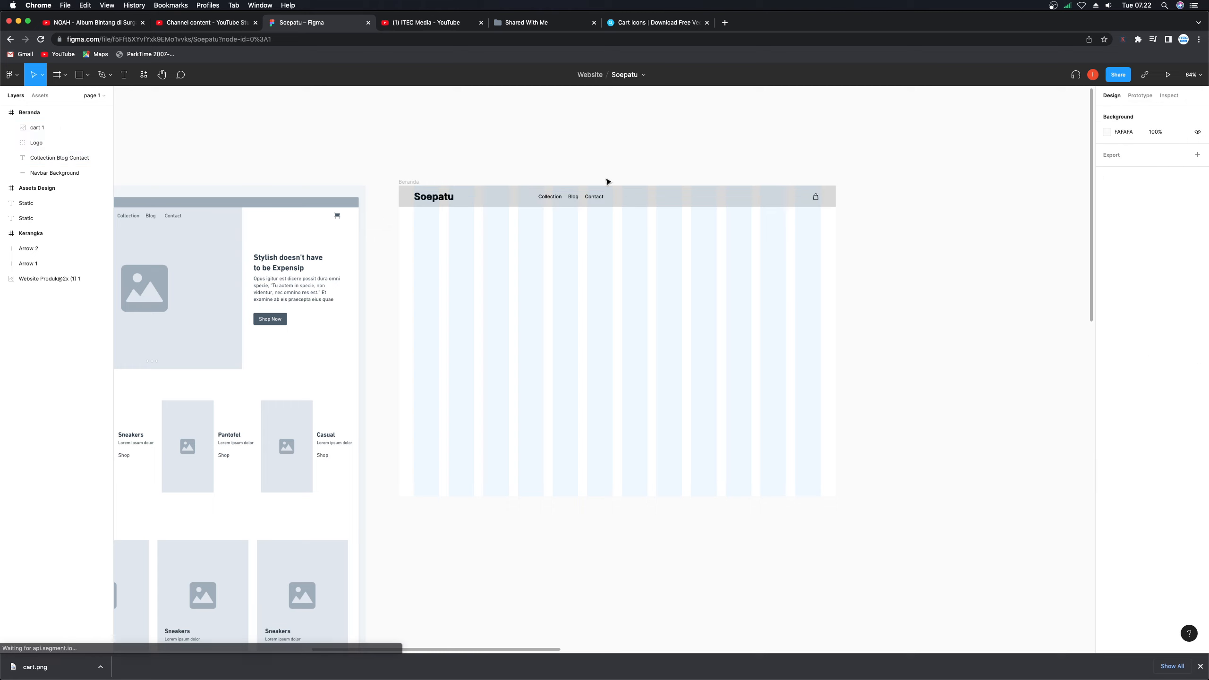
- Shift the Collection Blog Contact menu text 40 px closer to the logo, to X 420
{"action": "left_click", "coordinate": [560, 198]}
{"action": "key", "text": "shift+Left"}
{"action": "key", "text": "shift+Left"}
{"action": "key", "text": "shift+Left"}
{"action": "key", "text": "shift+Left"}
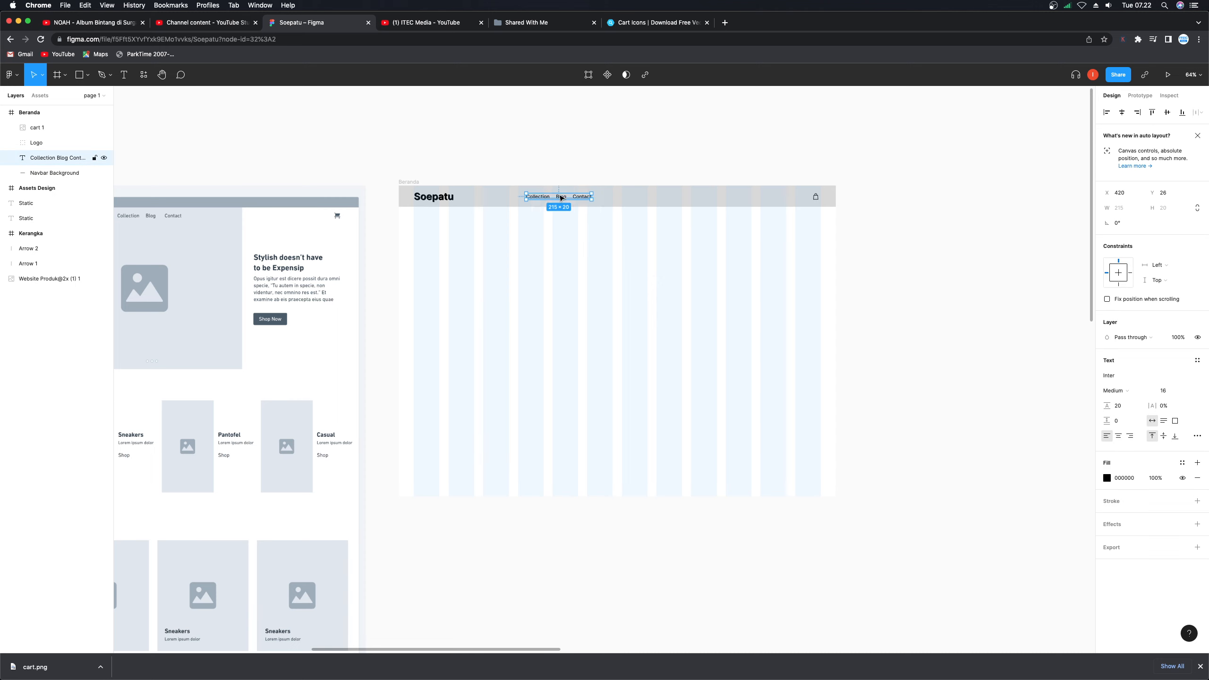
{"action": "left_click", "coordinate": [557, 174]}
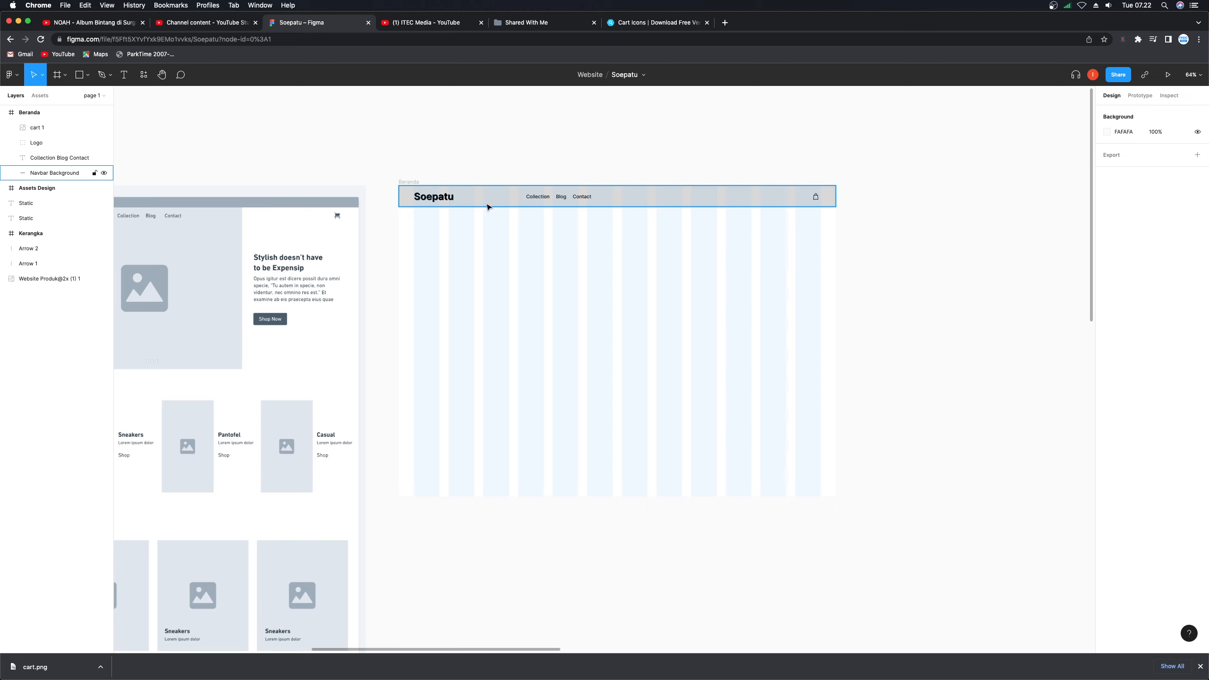
- Switch to the IconScout browser tab, search the web for "unsplash" there and open the Unsplash site
{"action": "scroll", "coordinate": [487, 207], "scroll_direction": "right", "scroll_amount": 2}
{"action": "scroll", "coordinate": [487, 207], "scroll_direction": "left", "scroll_amount": 5}
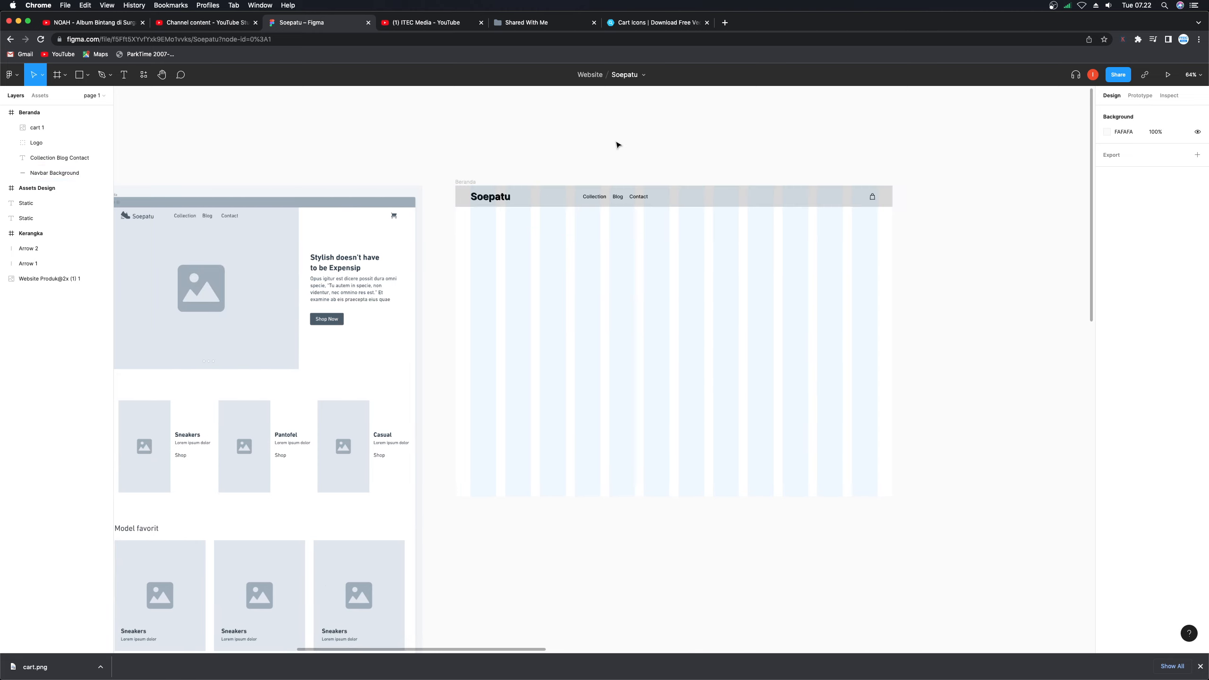
{"action": "left_click", "coordinate": [636, 24]}
{"action": "left_click", "coordinate": [630, 40]}
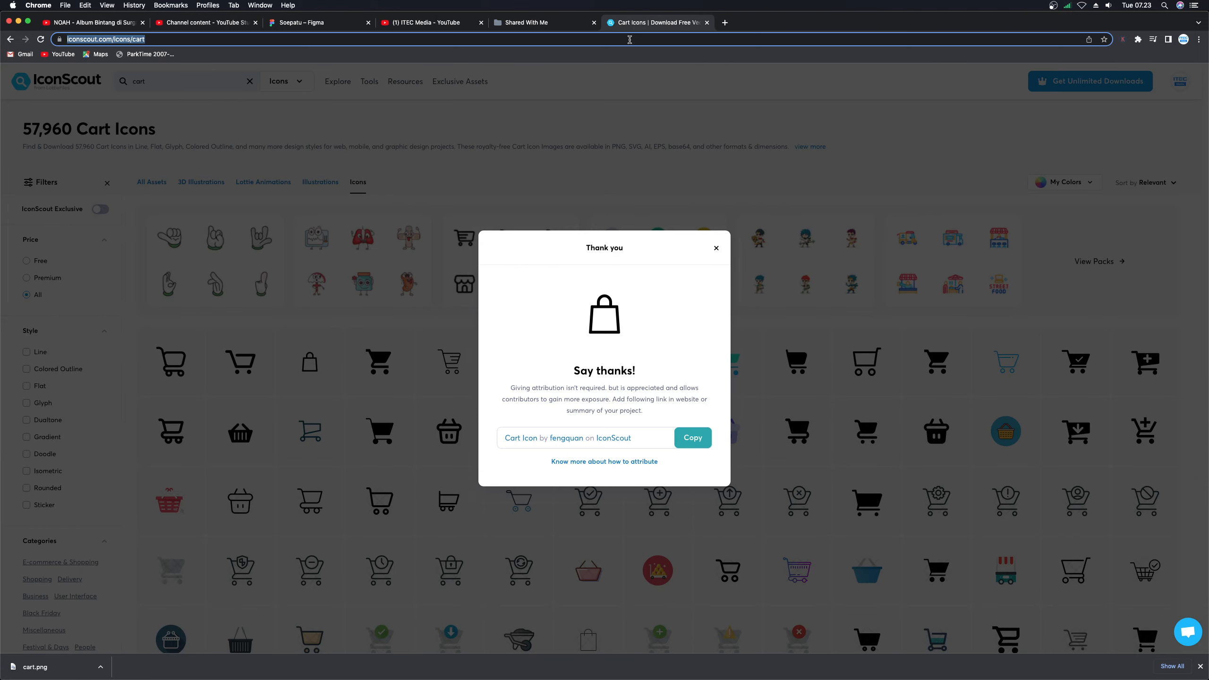
{"action": "type", "text": "uns"}
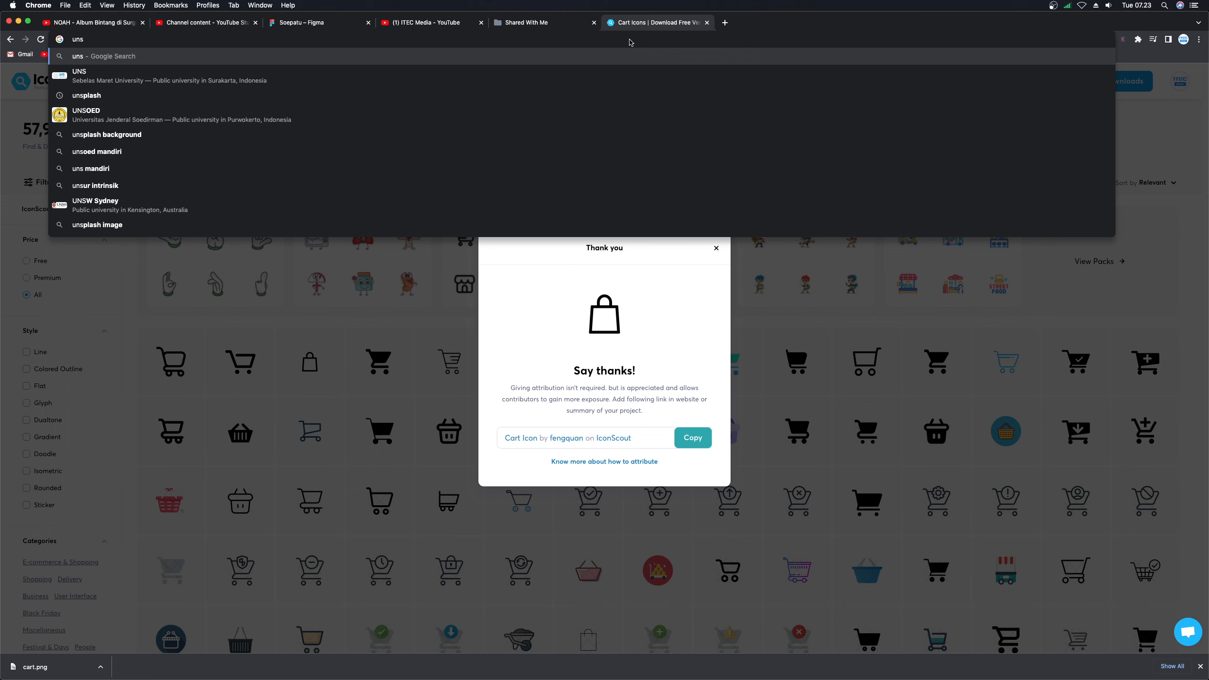
{"action": "type", "text": "plash"}
{"action": "key", "text": "Return"}
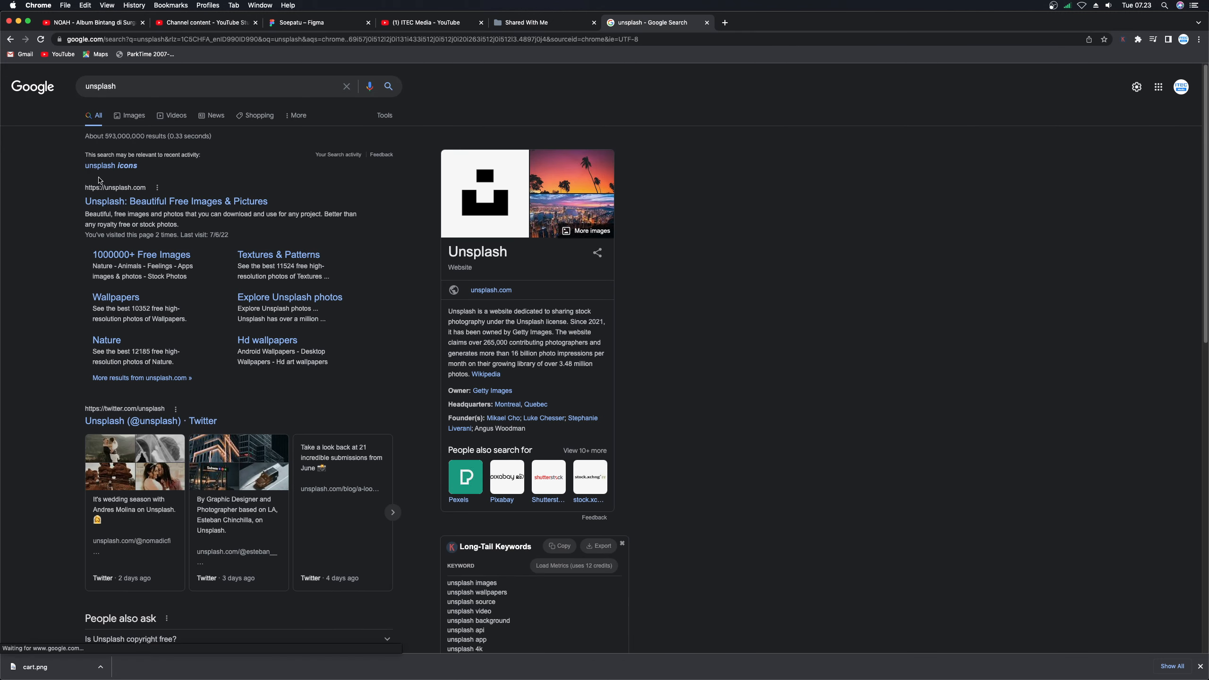
{"action": "left_click", "coordinate": [109, 201]}
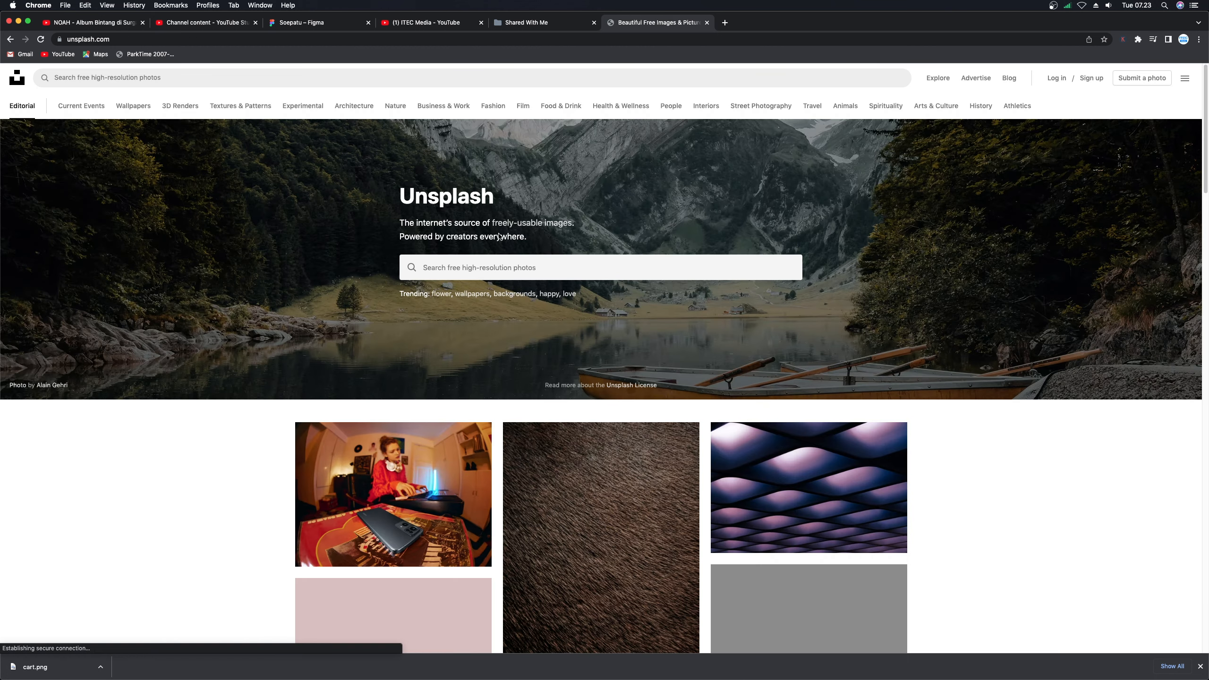
- Search Unsplash for "sneakers" and limit the photos to square orientation
{"action": "left_click", "coordinate": [471, 269]}
{"action": "type", "text": "sne"}
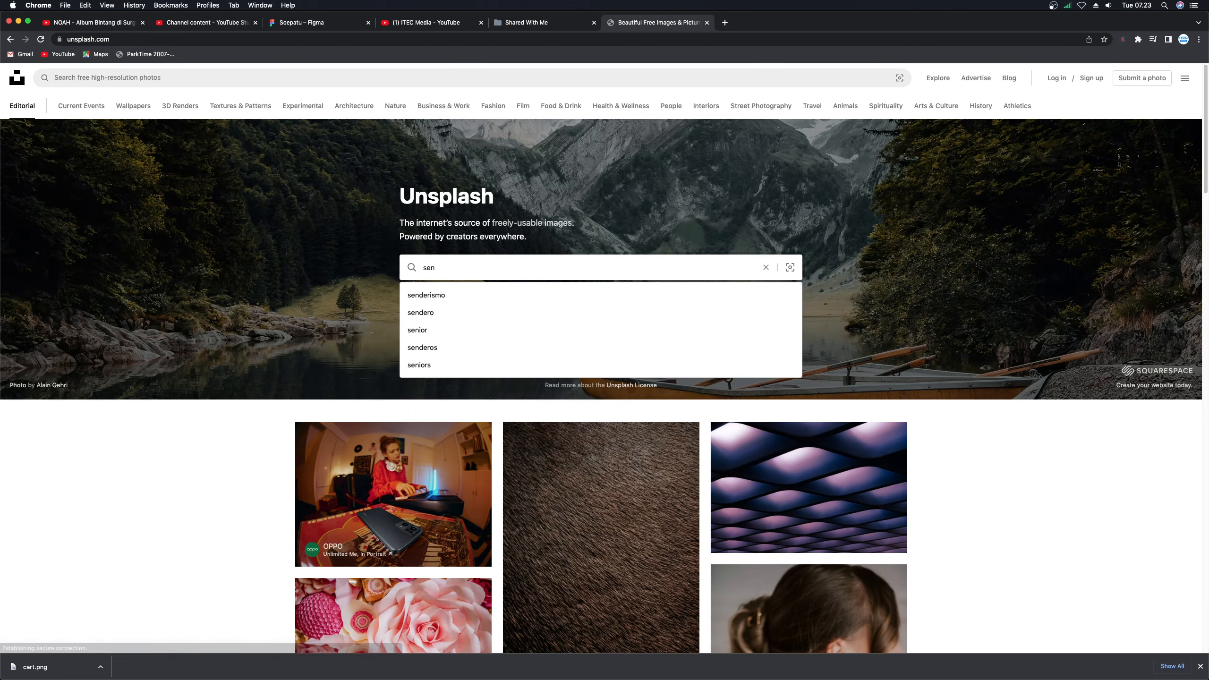
{"action": "type", "text": "akers"}
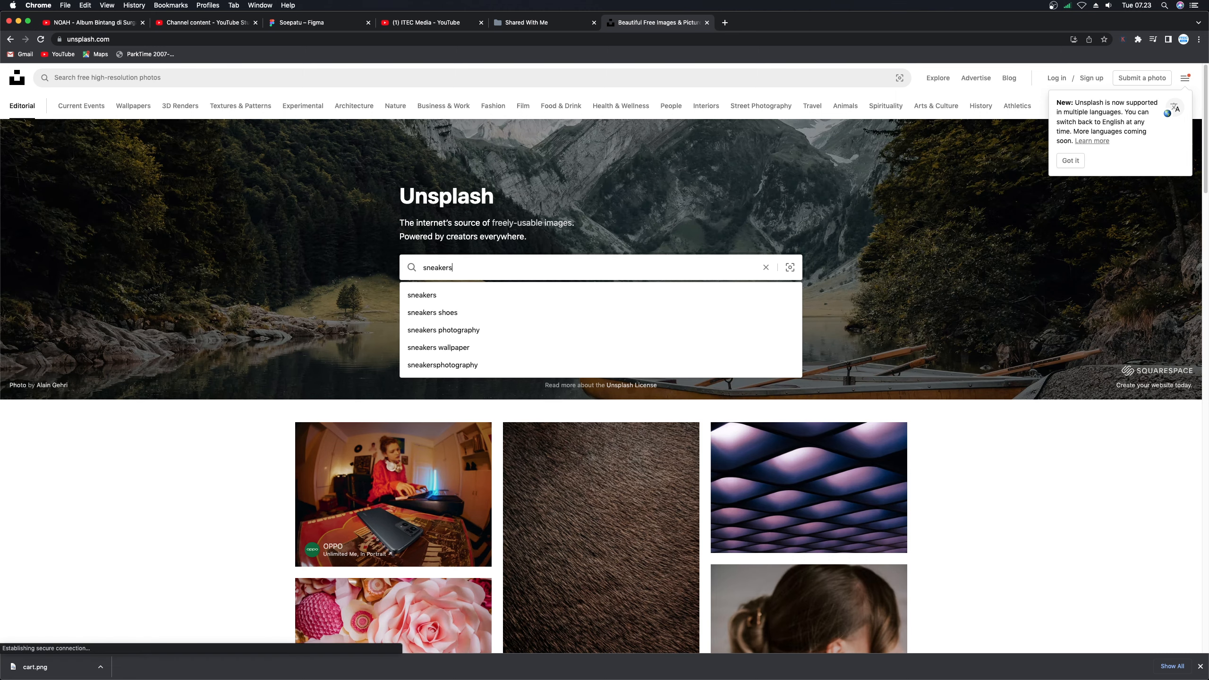
{"action": "key", "text": "Return"}
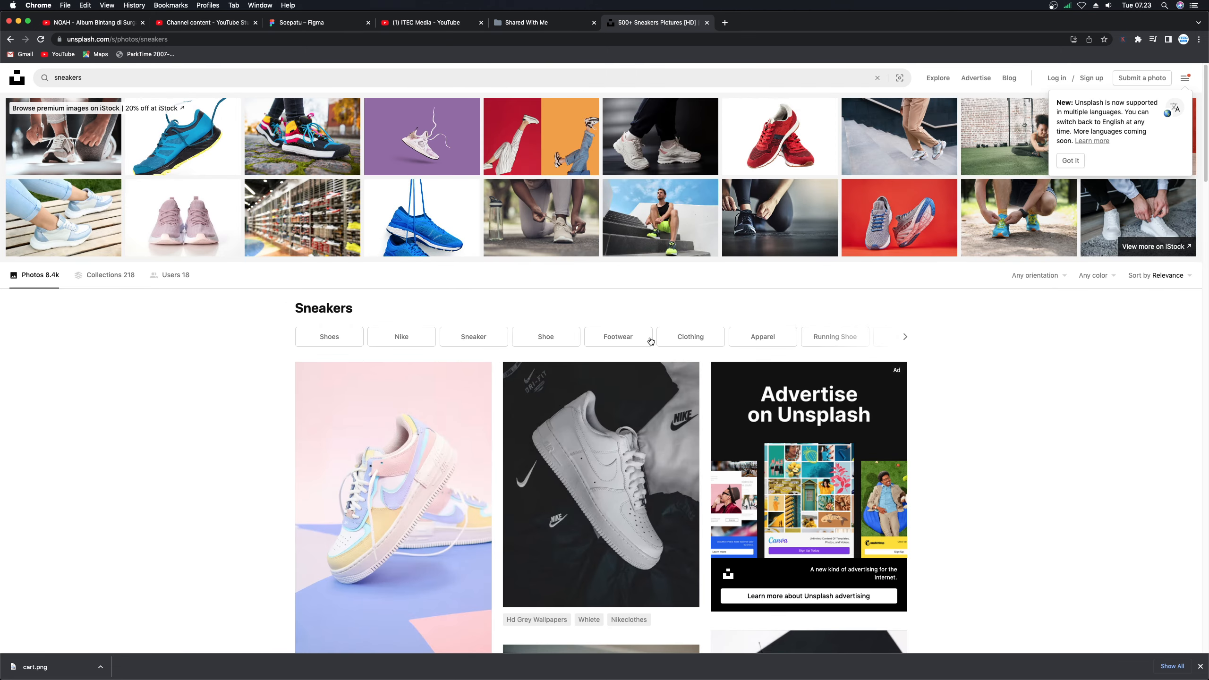
{"action": "left_click", "coordinate": [1019, 277]}
{"action": "left_click", "coordinate": [1018, 343]}
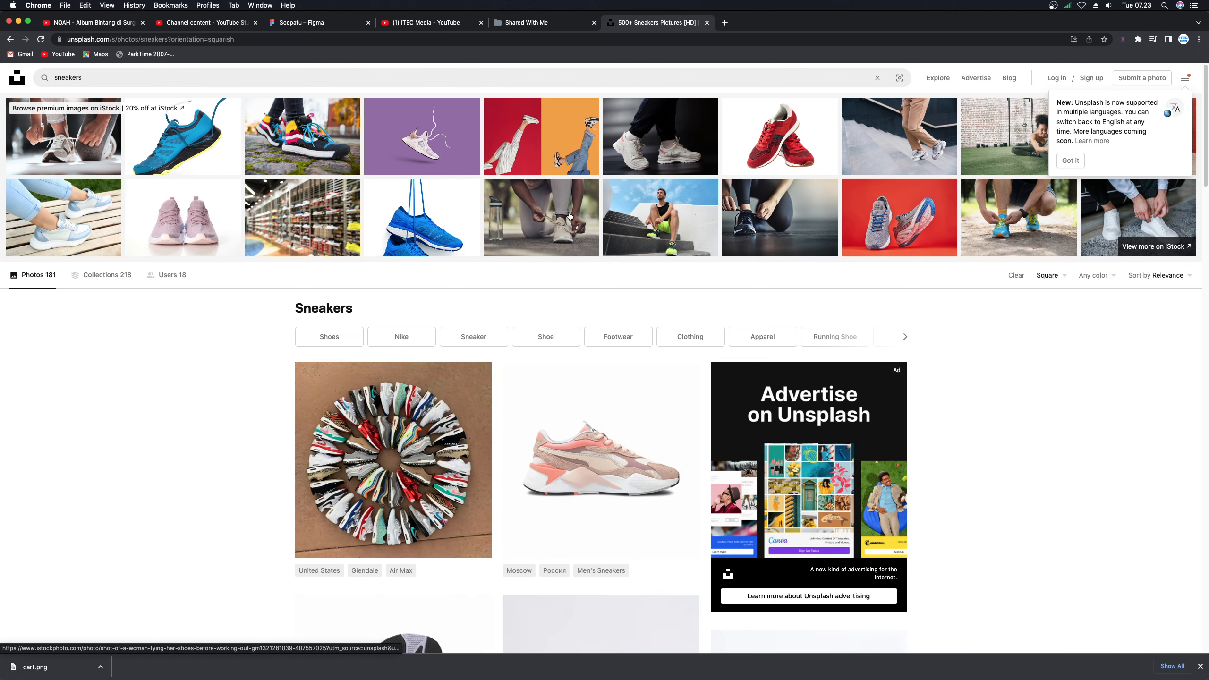
- Browse the sneaker photos, open the one with brown trousers and high-top sneakers among stadium seats, and copy the image
{"action": "scroll", "coordinate": [570, 348], "scroll_direction": "down", "scroll_amount": 8}
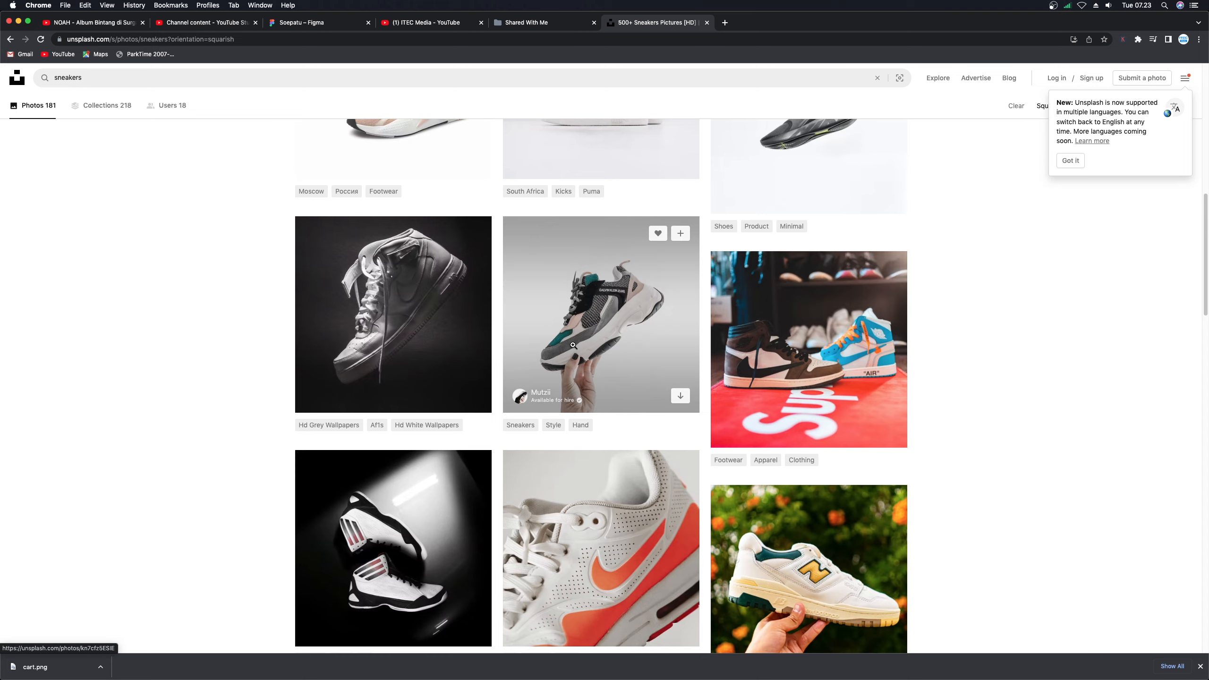
{"action": "scroll", "coordinate": [572, 345], "scroll_direction": "down", "scroll_amount": 15}
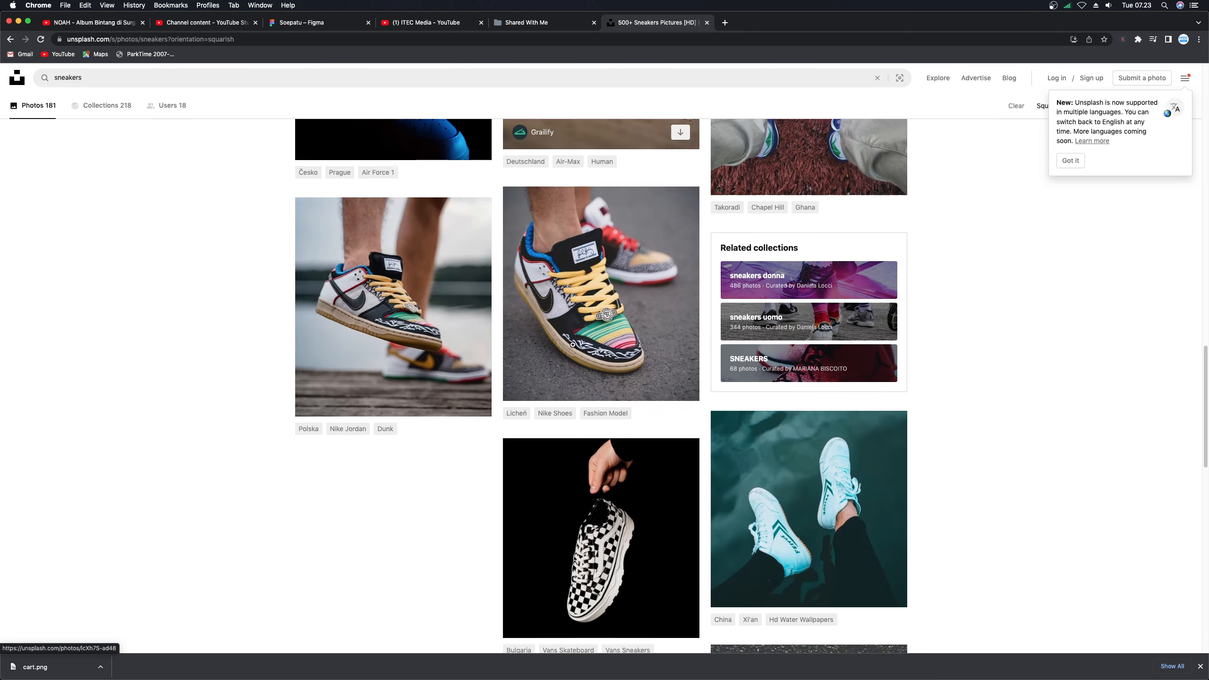
{"action": "scroll", "coordinate": [572, 344], "scroll_direction": "down", "scroll_amount": 20}
{"action": "left_click", "coordinate": [599, 412]}
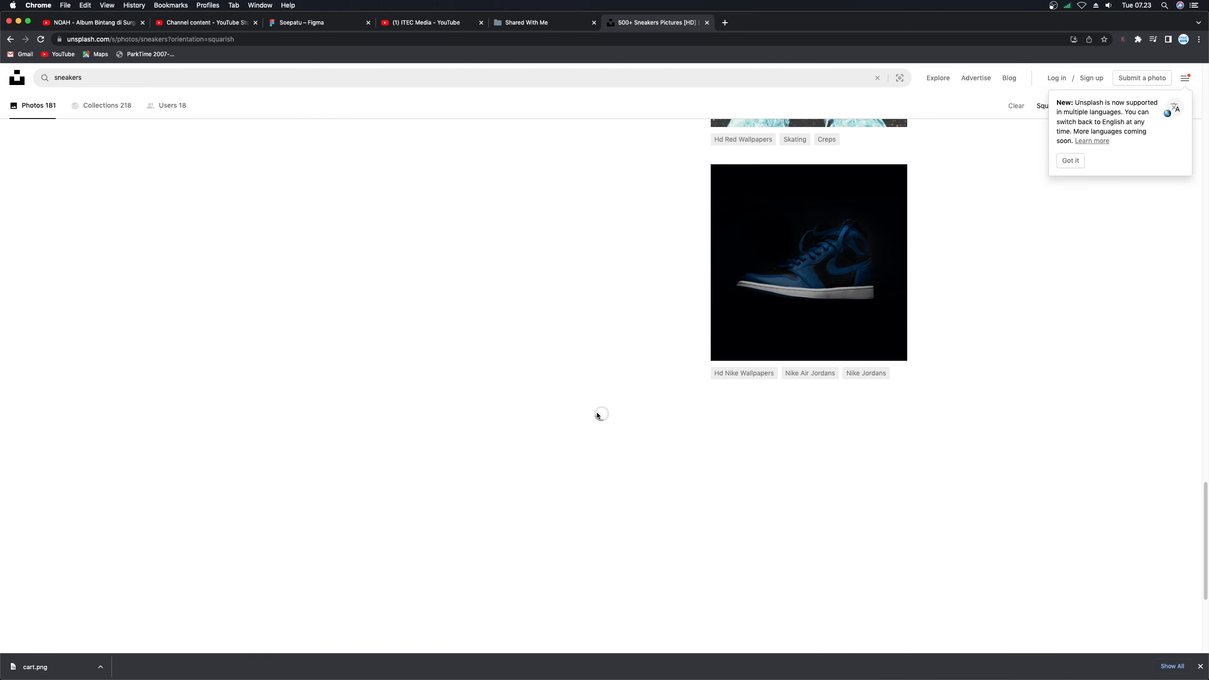
{"action": "scroll", "coordinate": [591, 404], "scroll_direction": "down", "scroll_amount": 9}
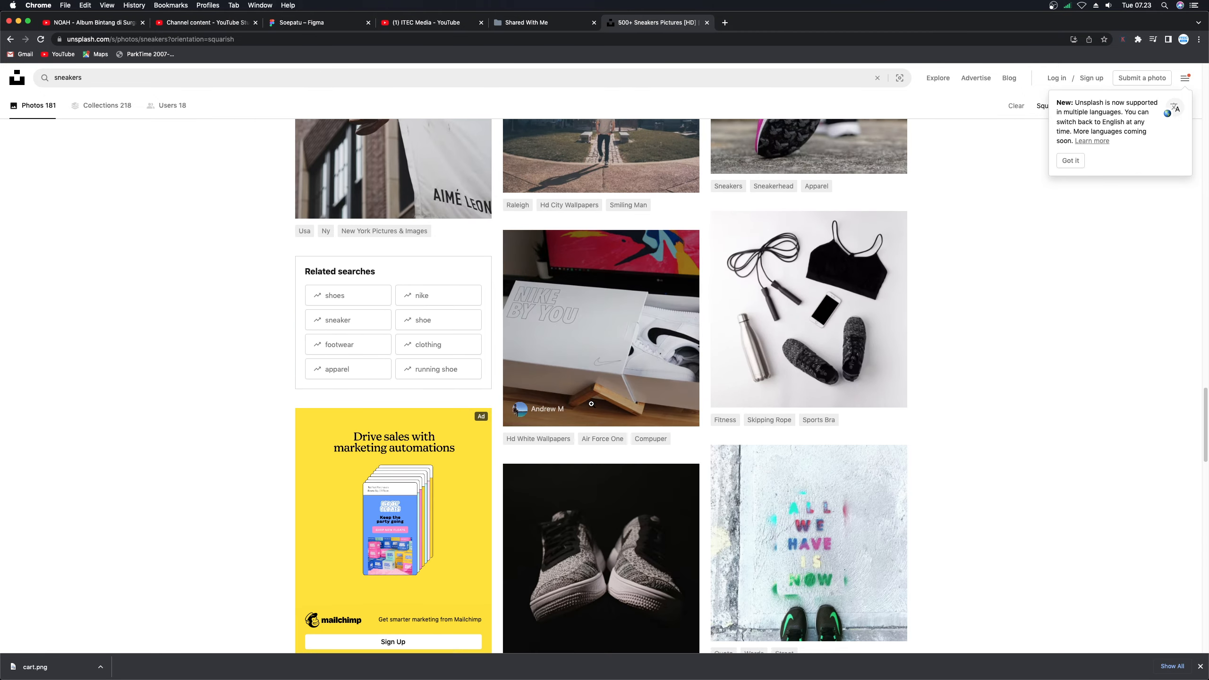
{"action": "scroll", "coordinate": [591, 404], "scroll_direction": "down", "scroll_amount": 17}
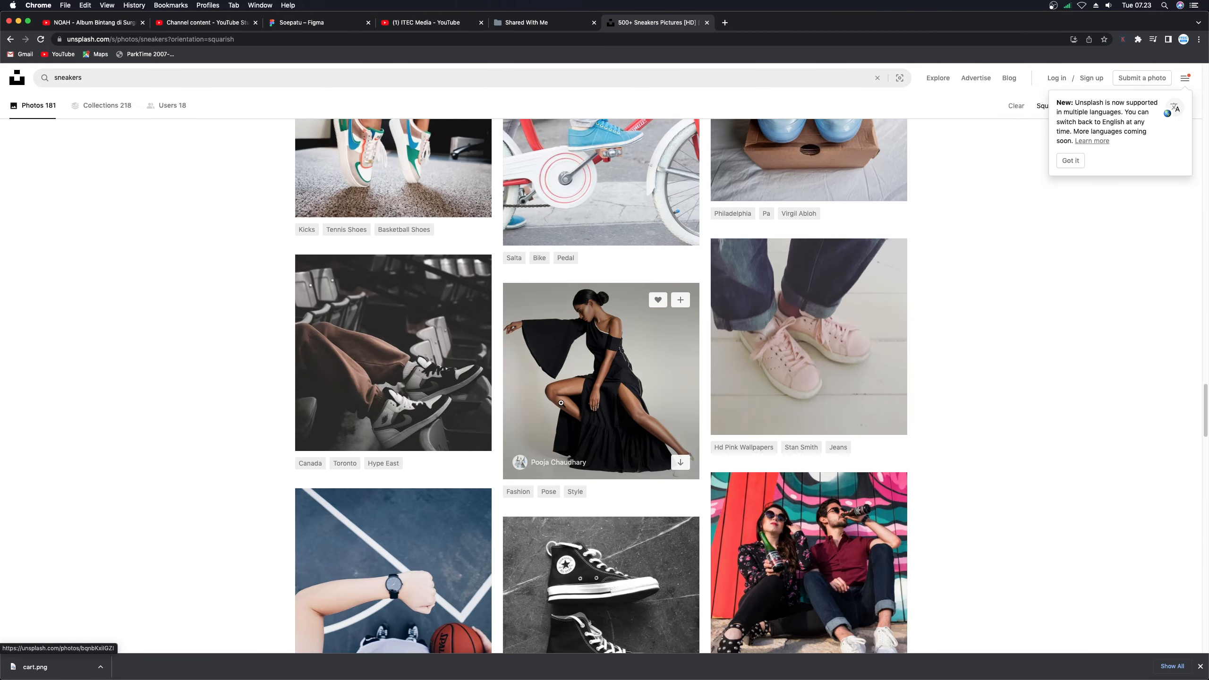
{"action": "left_click", "coordinate": [390, 340]}
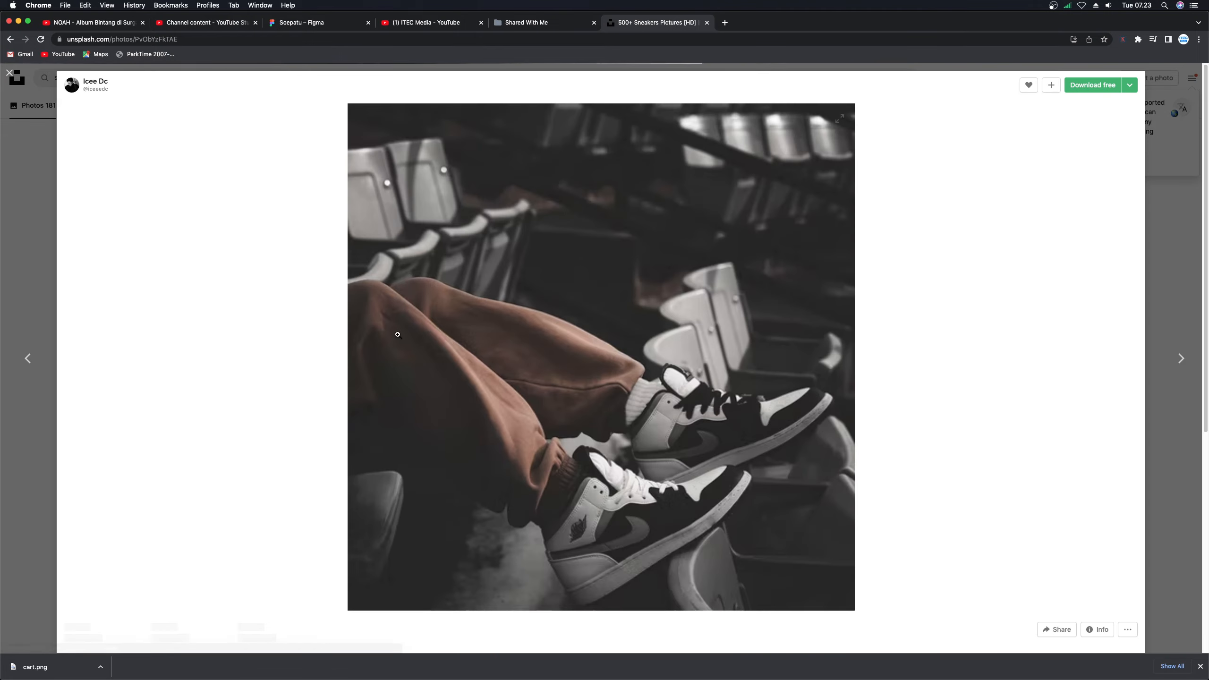
{"action": "right_click", "coordinate": [524, 328]}
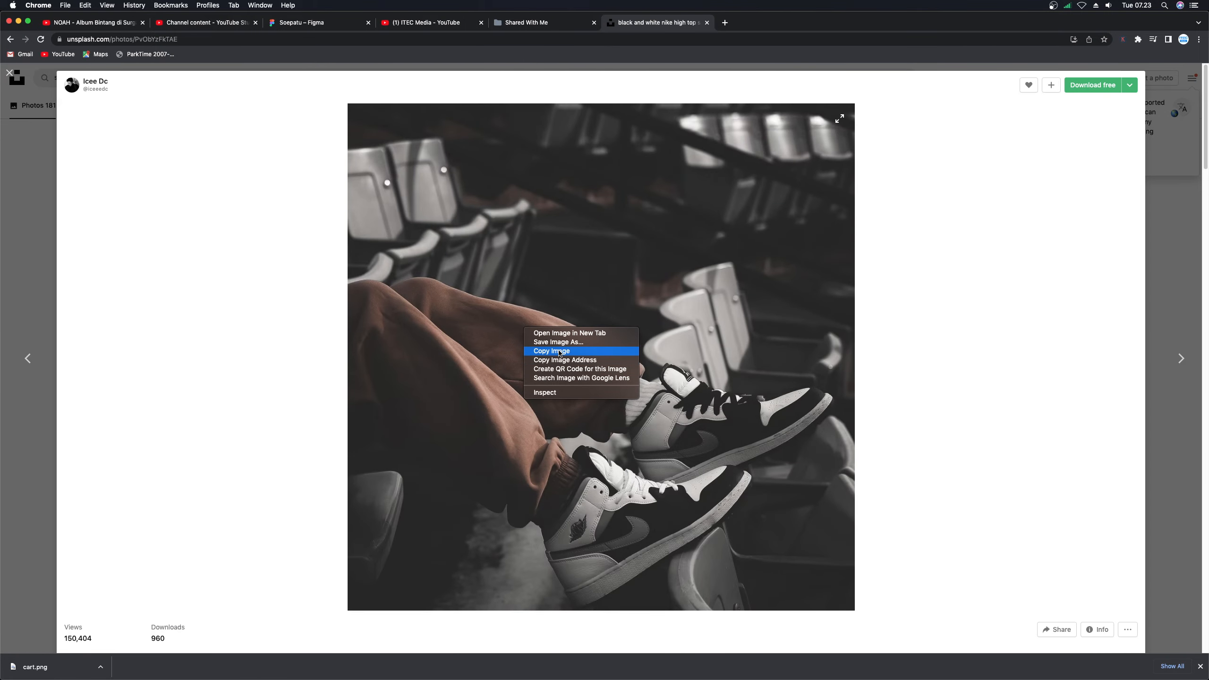
{"action": "left_click", "coordinate": [557, 351]}
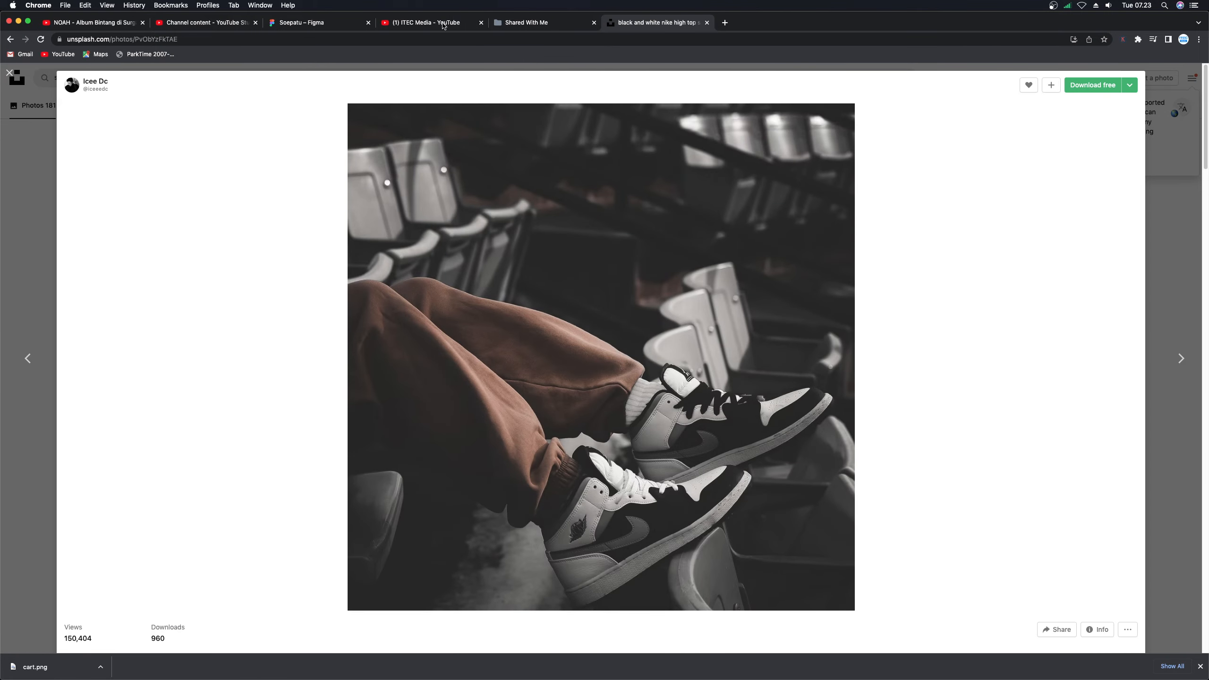
- Switch to the Soepatu file in Figma, paste the copied sneaker photo and move it over the Beranda frame at X 738, Y -5170
{"action": "left_click", "coordinate": [300, 22]}
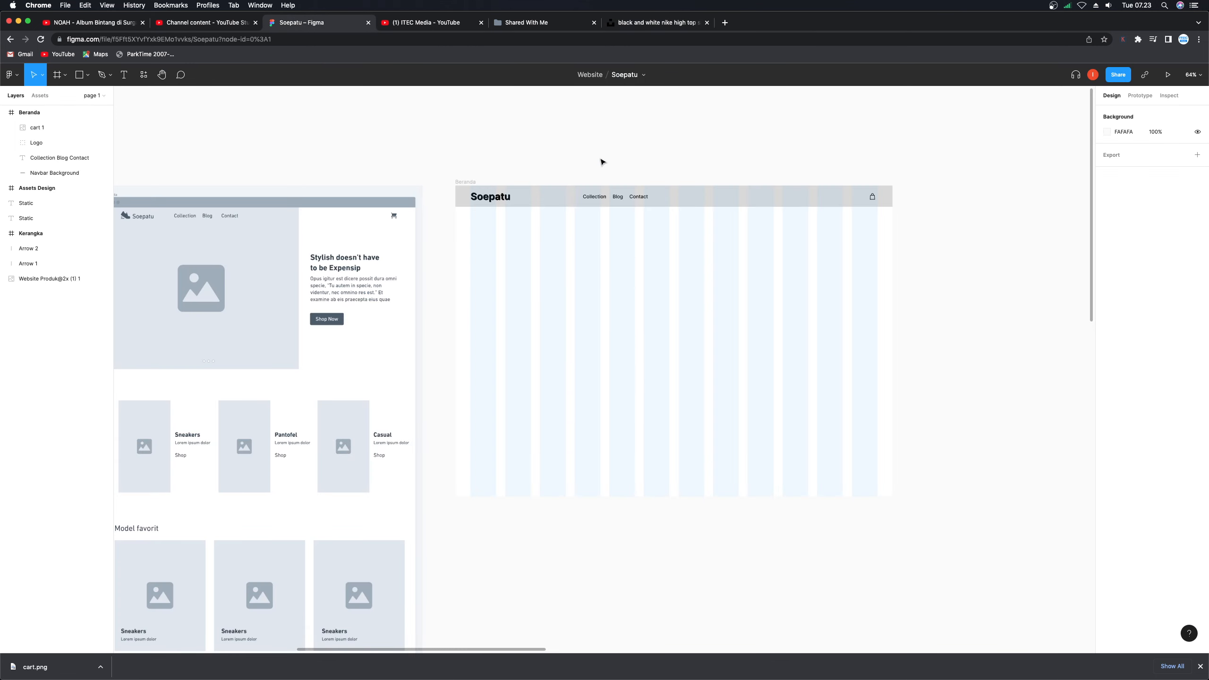
{"action": "key", "text": "super+v"}
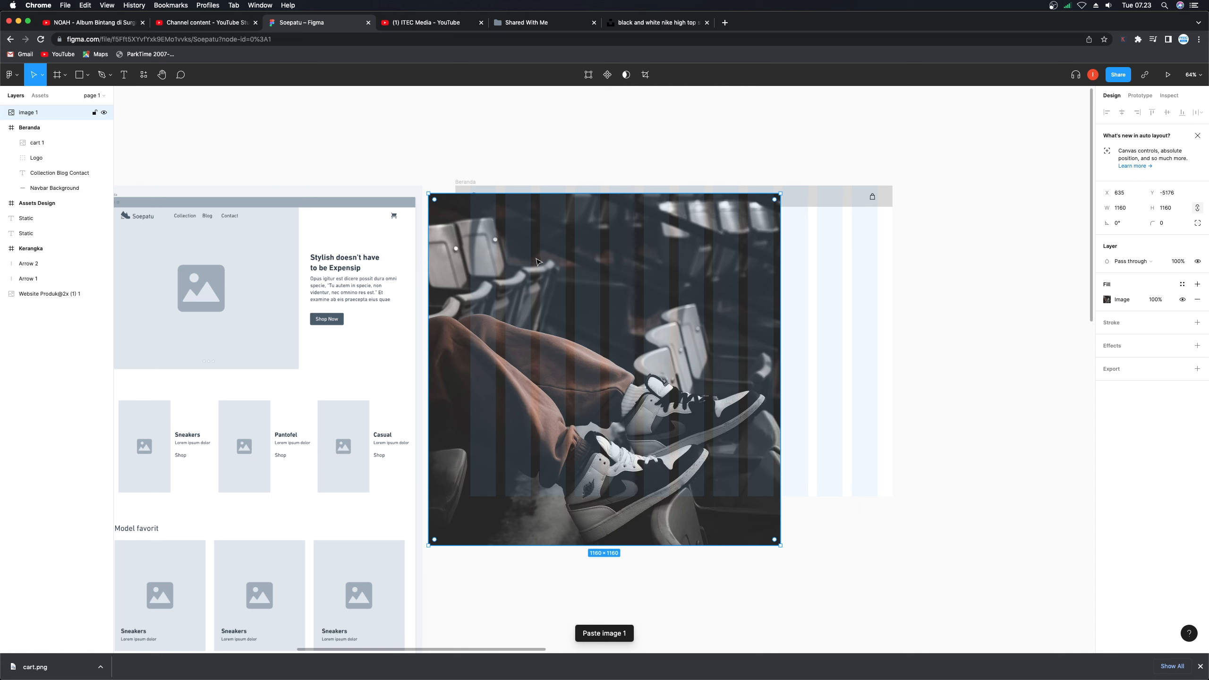
{"action": "left_click_drag", "start_coordinate": [535, 260], "coordinate": [559, 257]}
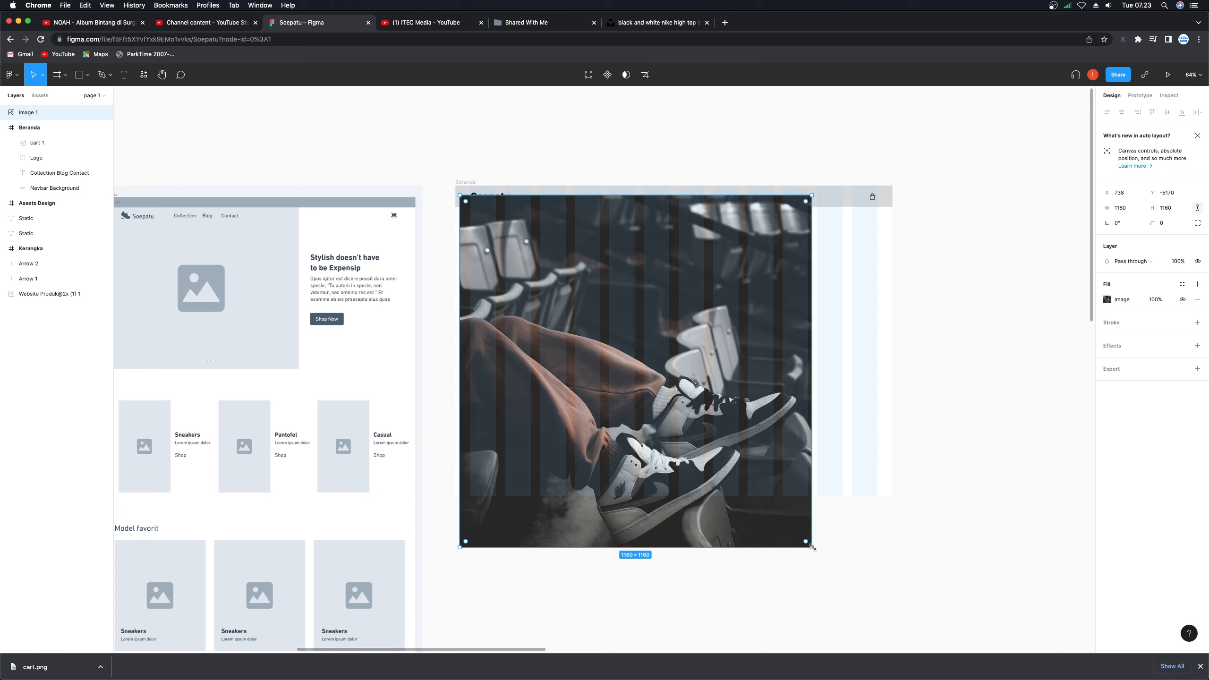
- Scale the sneaker photo proportionally to 800 × 800 and align its upper corner with the Beranda frame's at X 724, Y -5202
{"action": "left_click_drag", "start_coordinate": [811, 547], "coordinate": [708, 412]}
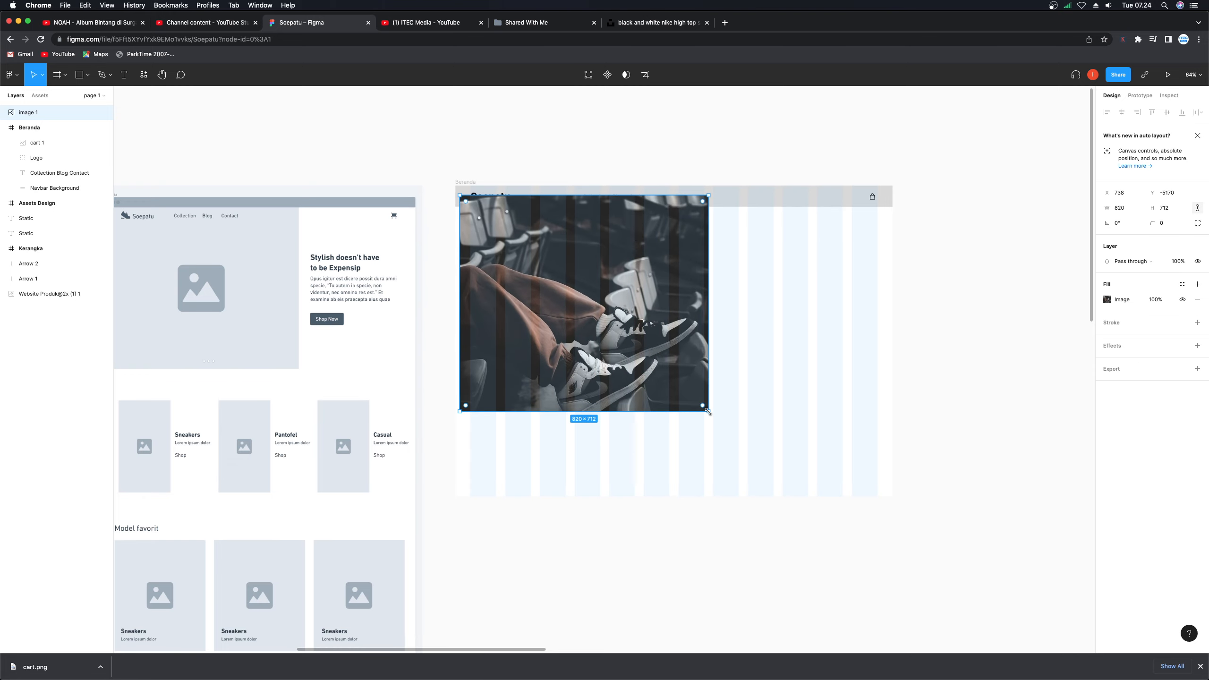
{"action": "key", "text": "super+z"}
{"action": "mouse_move", "coordinate": [518, 267]}
{"action": "left_mouse_down"}
{"action": "mouse_move", "coordinate": [534, 288]}
{"action": "mouse_move", "coordinate": [513, 258]}
{"action": "left_mouse_up"}
{"action": "left_click", "coordinate": [701, 267]}
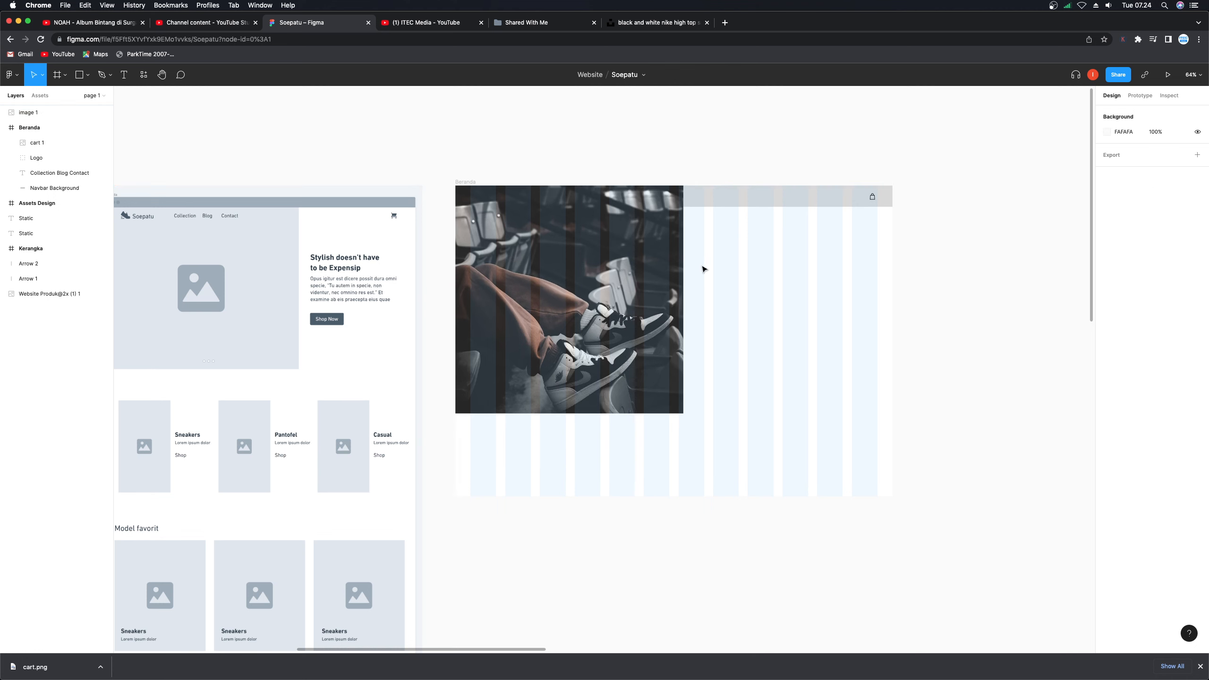
{"action": "left_click", "coordinate": [650, 315]}
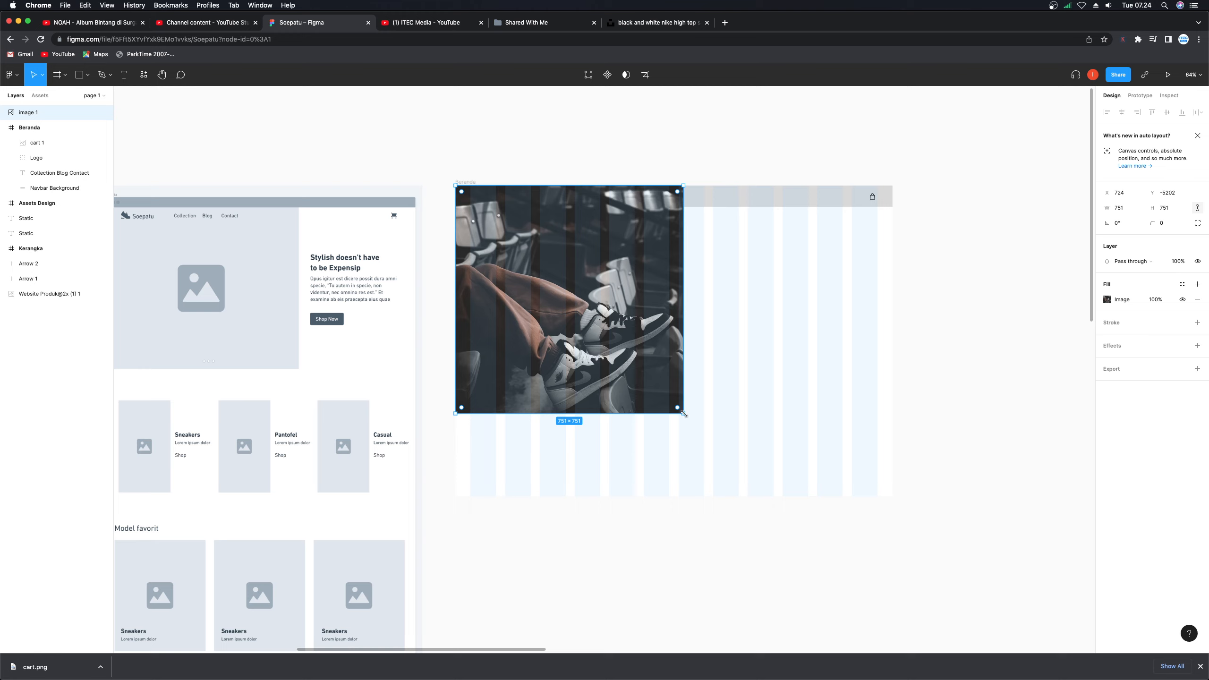
{"action": "left_click_drag", "start_coordinate": [684, 413], "coordinate": [698, 429]}
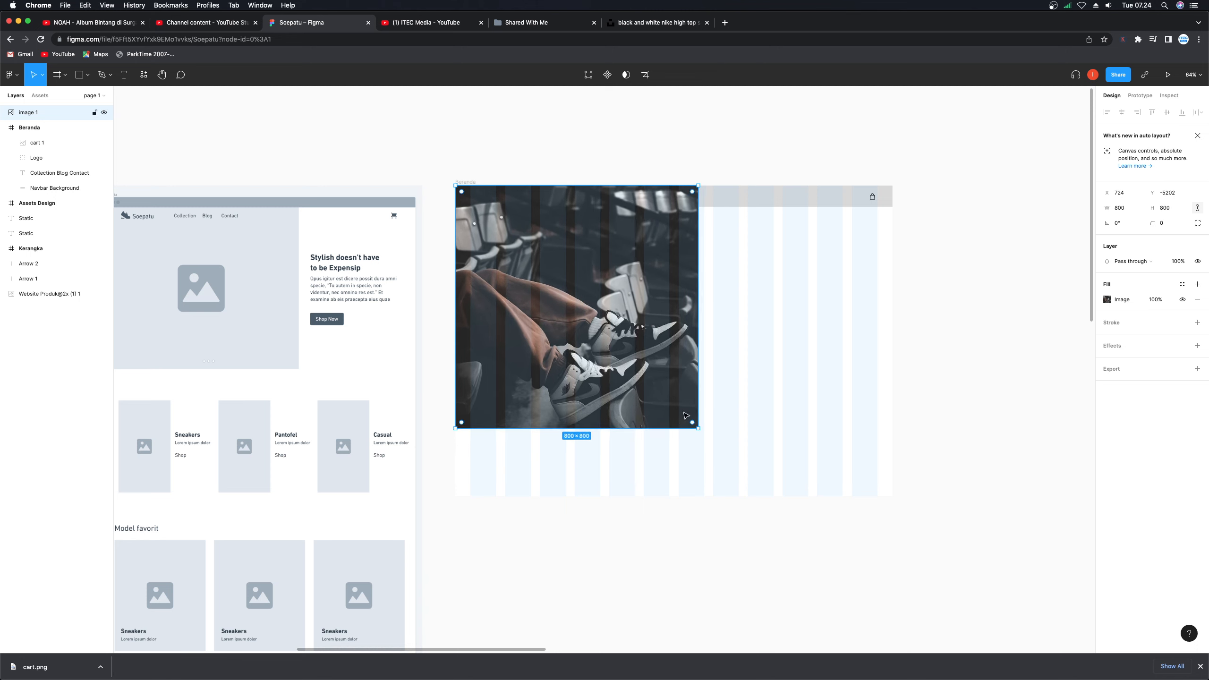
- Widen the sneaker photo to 932 px at a height of 800 px, extending its edge into the gap between grid columns
{"action": "left_click_drag", "start_coordinate": [698, 325], "coordinate": [737, 329]}
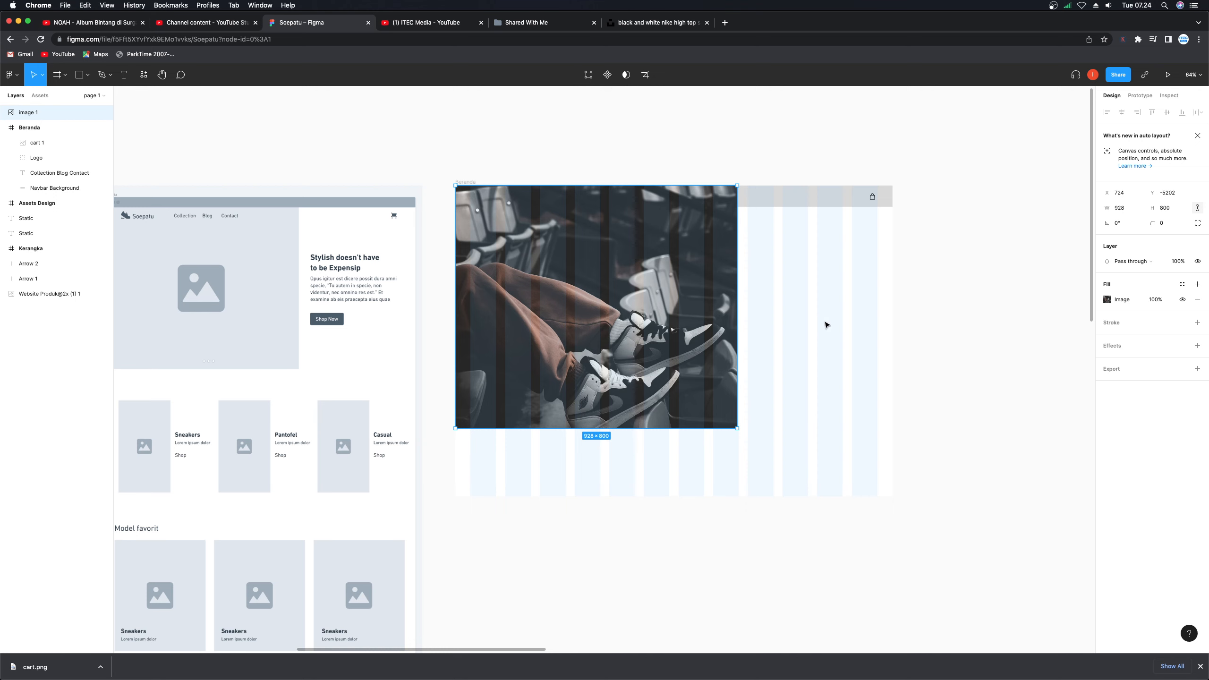
{"action": "scroll", "coordinate": [782, 330], "scroll_direction": "up", "scroll_amount": 5}
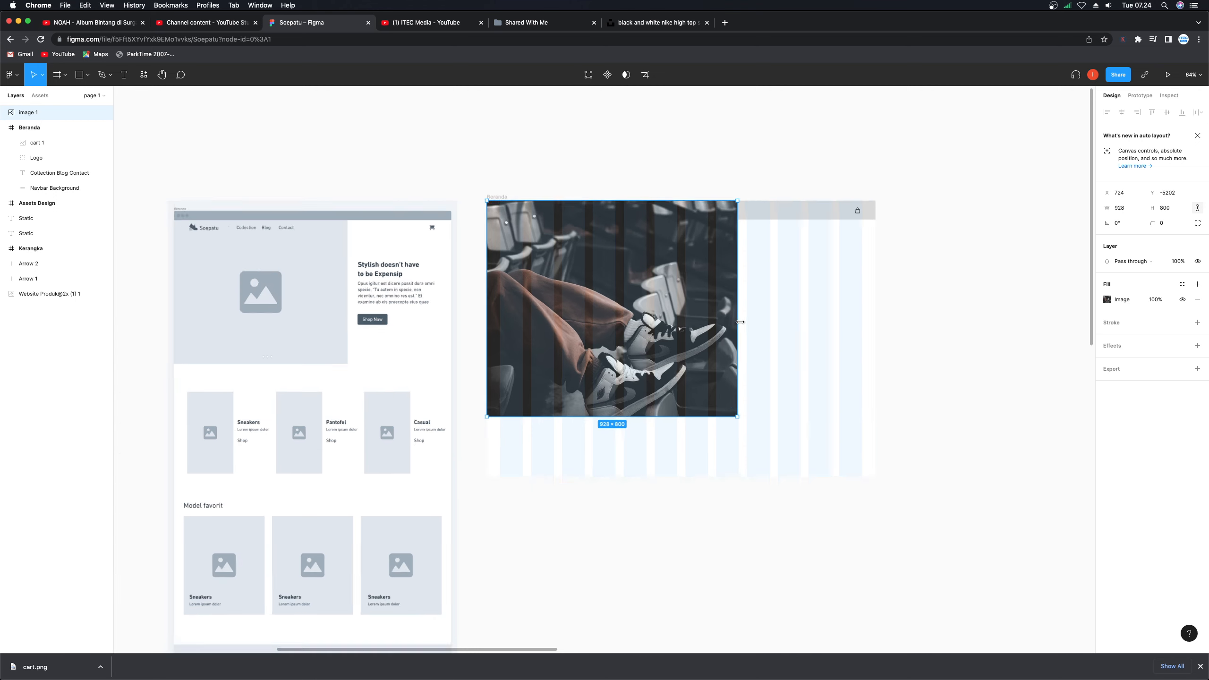
{"action": "scroll", "coordinate": [741, 326], "scroll_direction": "up", "scroll_amount": 10}
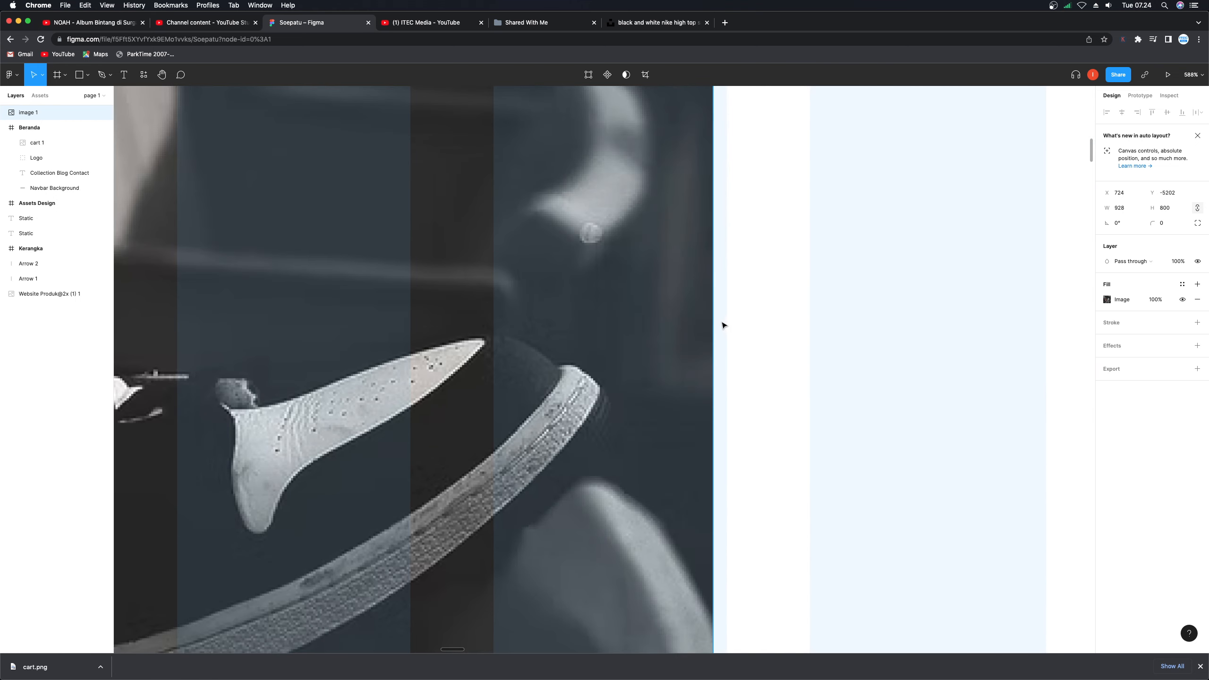
{"action": "left_click_drag", "start_coordinate": [716, 323], "coordinate": [723, 324]}
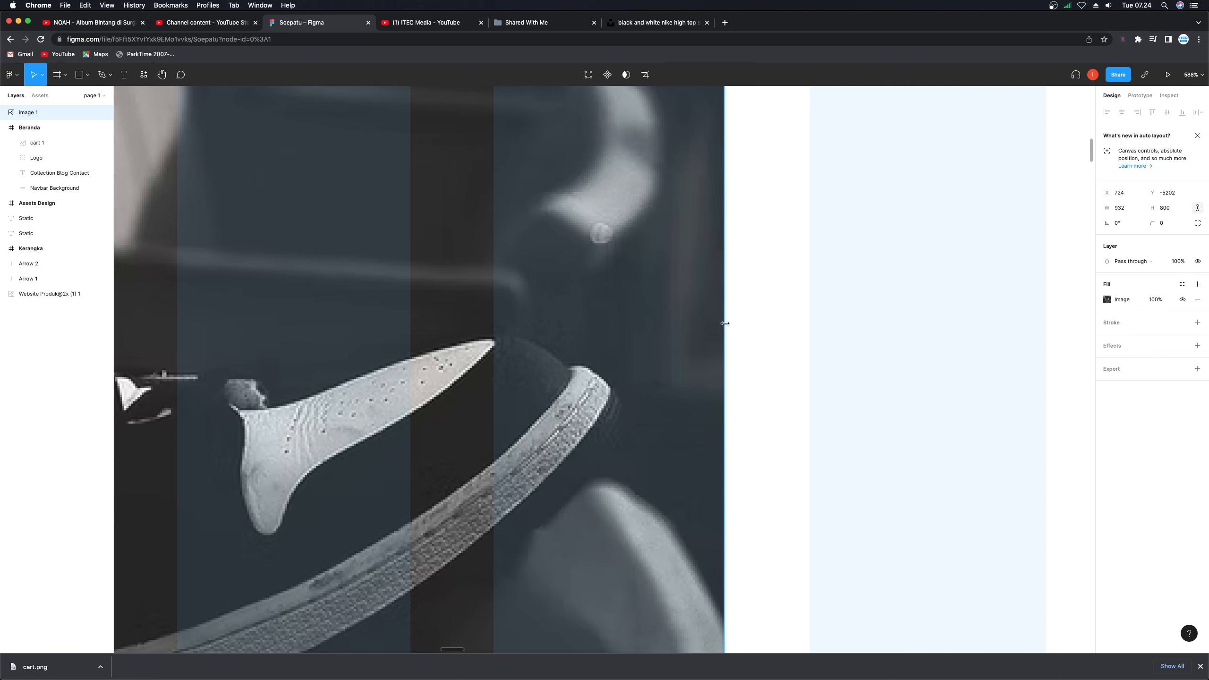
{"action": "left_click", "coordinate": [784, 333]}
{"action": "scroll", "coordinate": [767, 332], "scroll_direction": "down", "scroll_amount": 10}
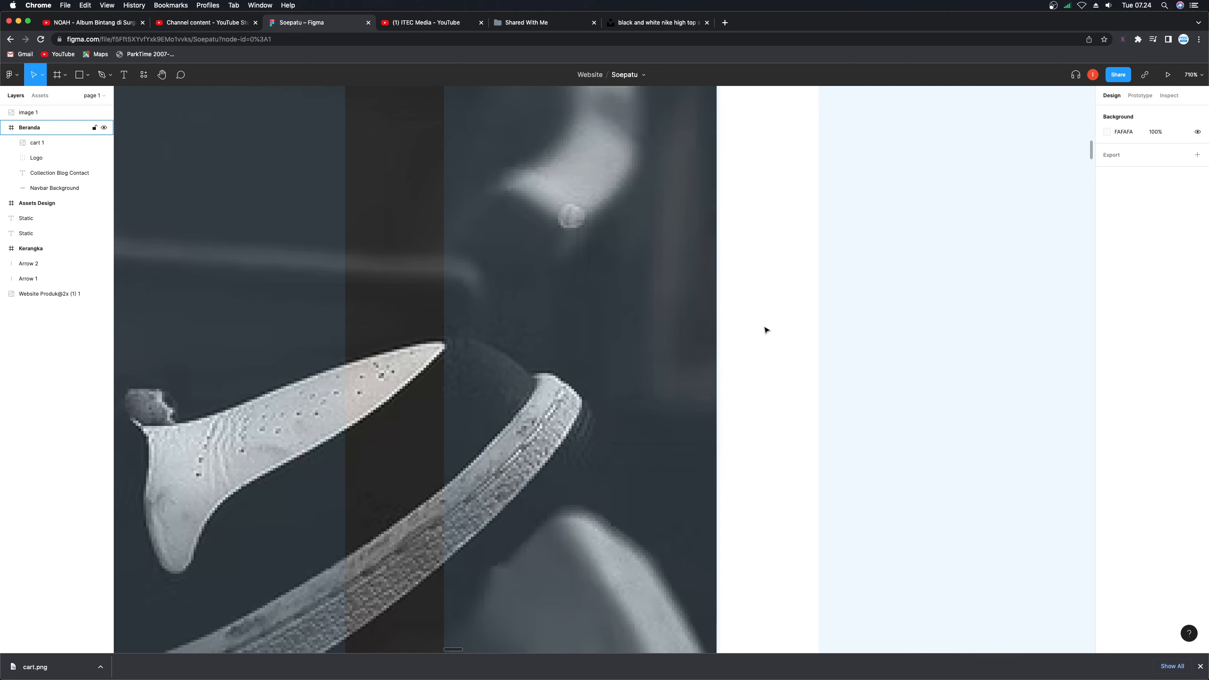
- Nest the sneaker photo layer inside the Beranda frame, at the head of its layers
{"action": "scroll", "coordinate": [765, 329], "scroll_direction": "down", "scroll_amount": 3}
{"action": "scroll", "coordinate": [764, 332], "scroll_direction": "up", "scroll_amount": 3}
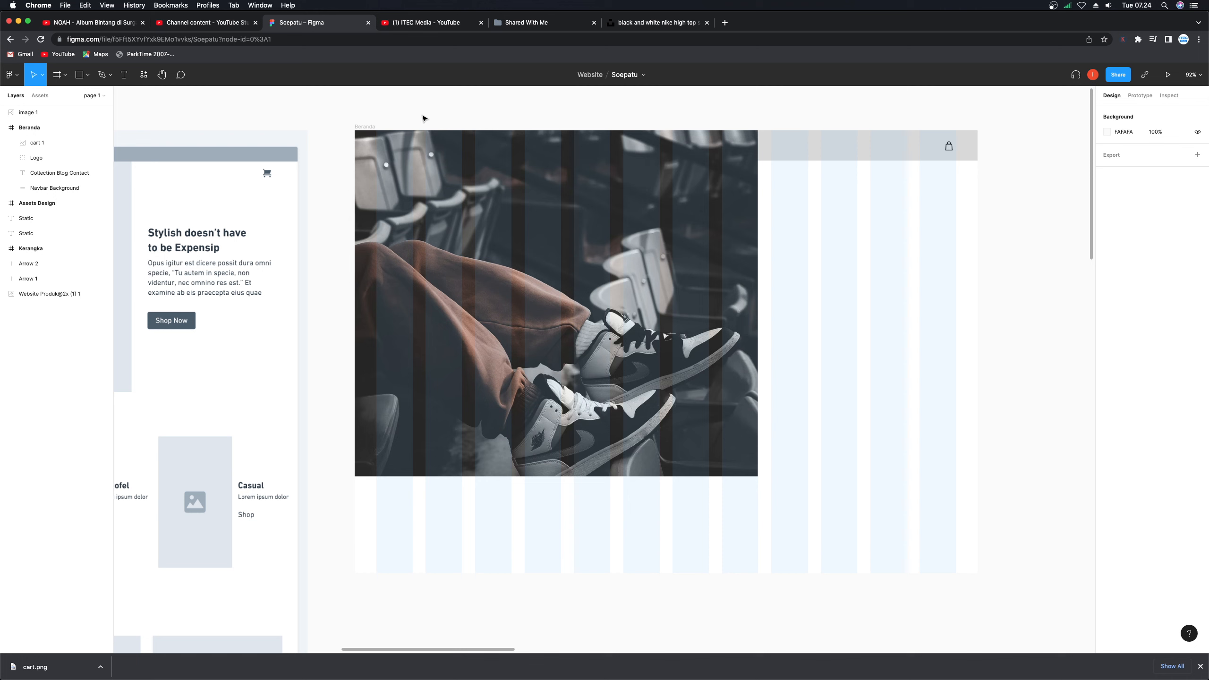
{"action": "left_click", "coordinate": [424, 170]}
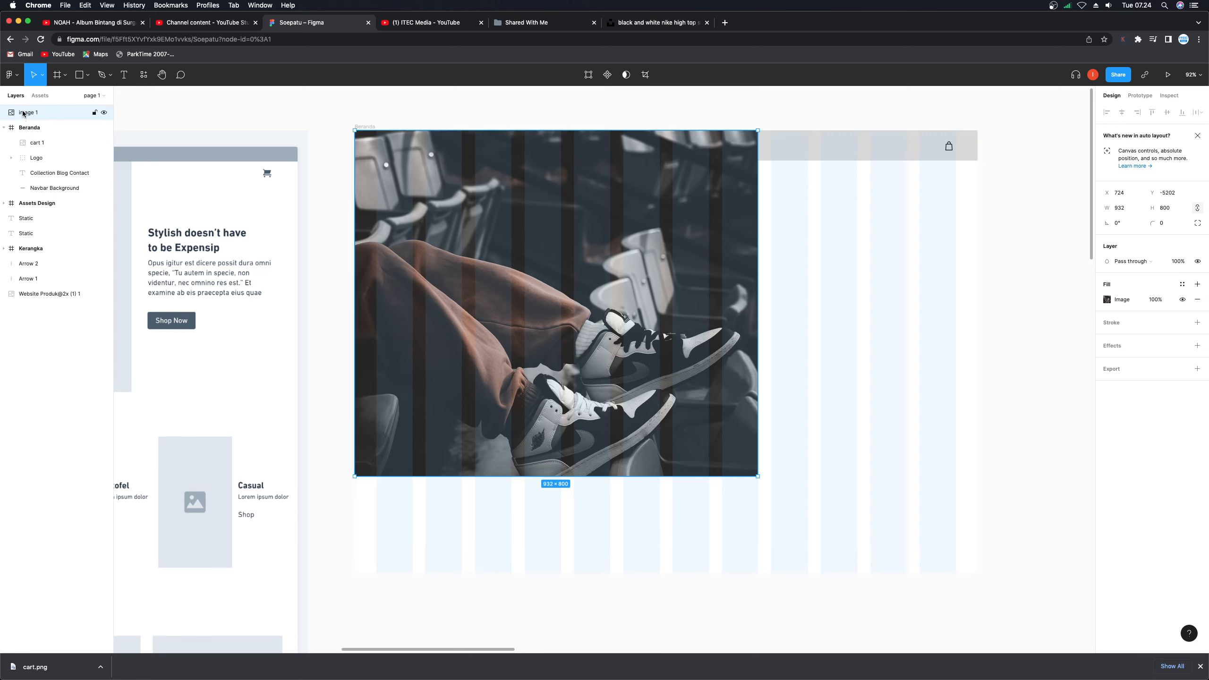
{"action": "left_click_drag", "start_coordinate": [24, 113], "coordinate": [42, 130]}
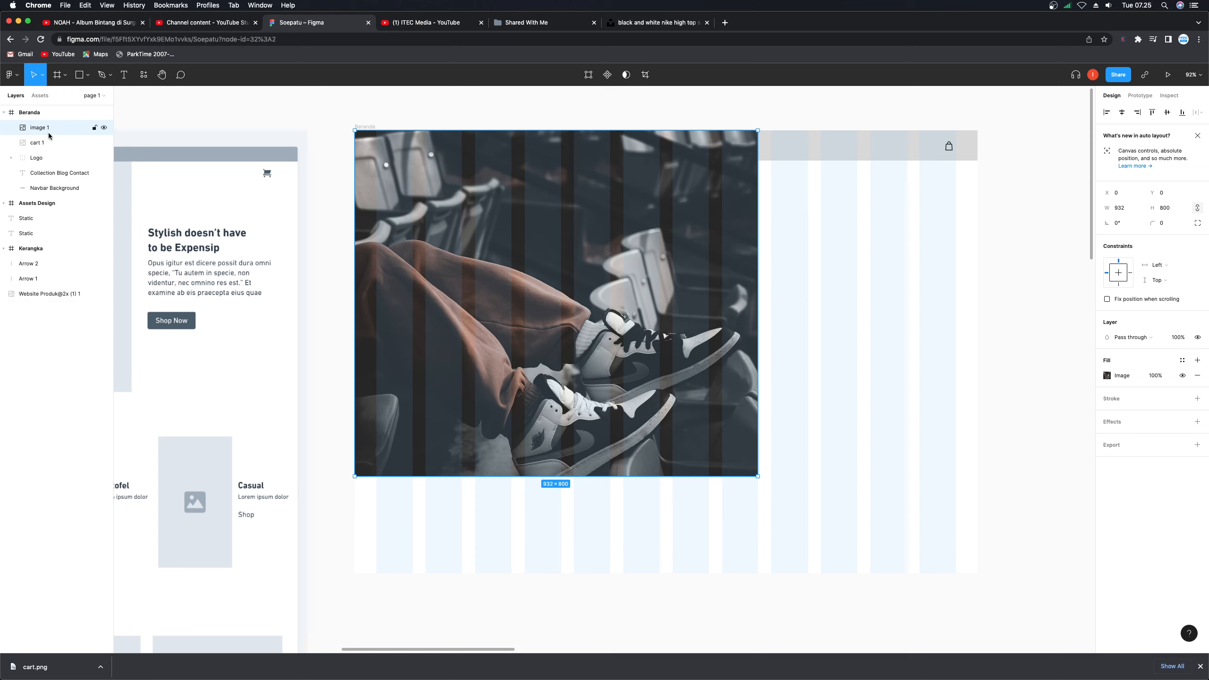
- Reorder the Beranda layers so the Logo, Collection Blog Contact text, cart icon and Navbar Background stack in that order above the sneaker photo
{"action": "left_click", "coordinate": [39, 188]}
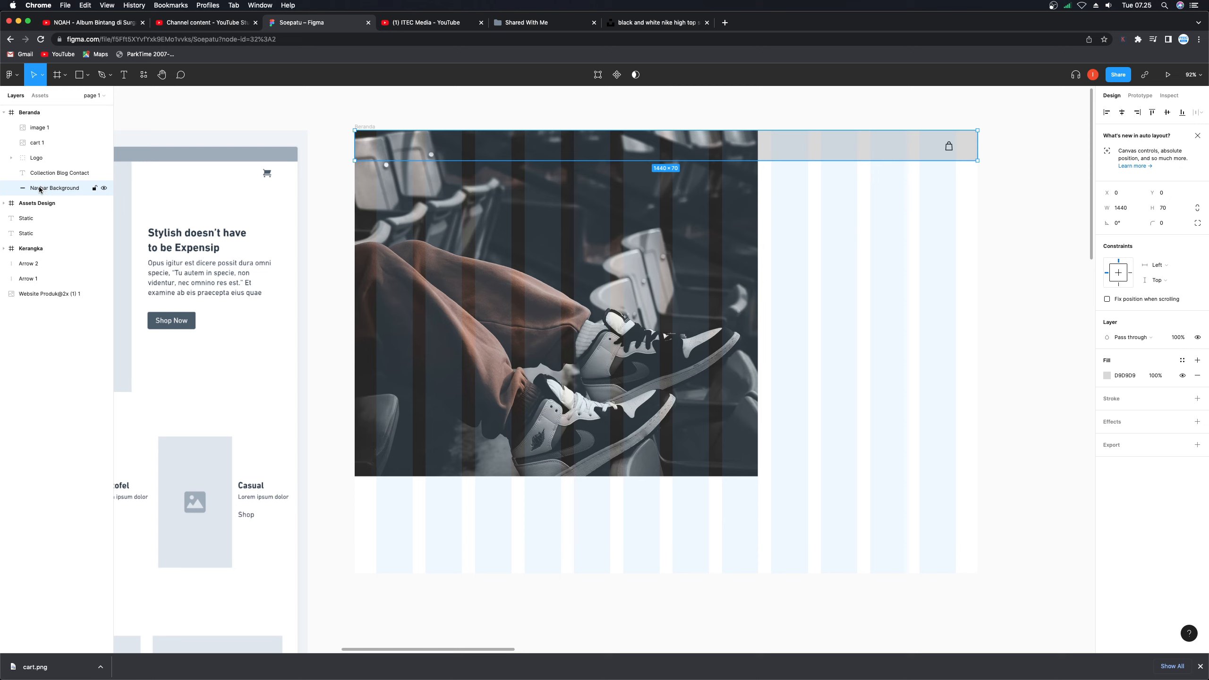
{"action": "left_click_drag", "start_coordinate": [41, 187], "coordinate": [38, 123]}
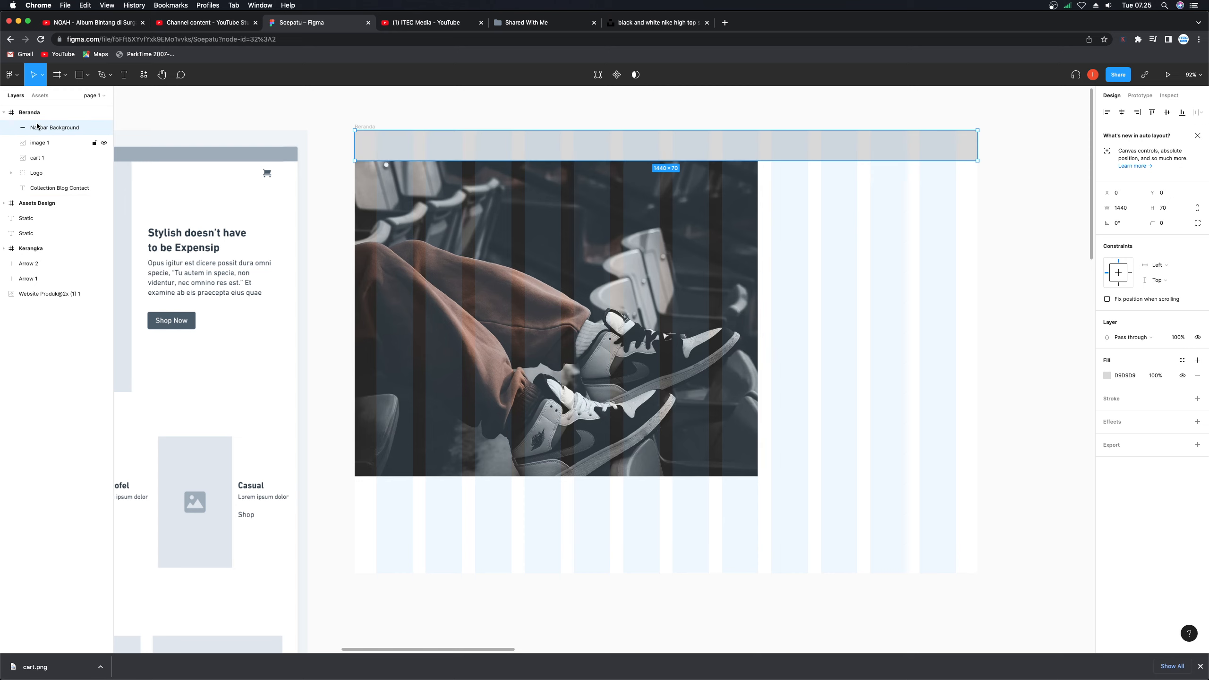
{"action": "left_click_drag", "start_coordinate": [44, 189], "coordinate": [50, 161]}
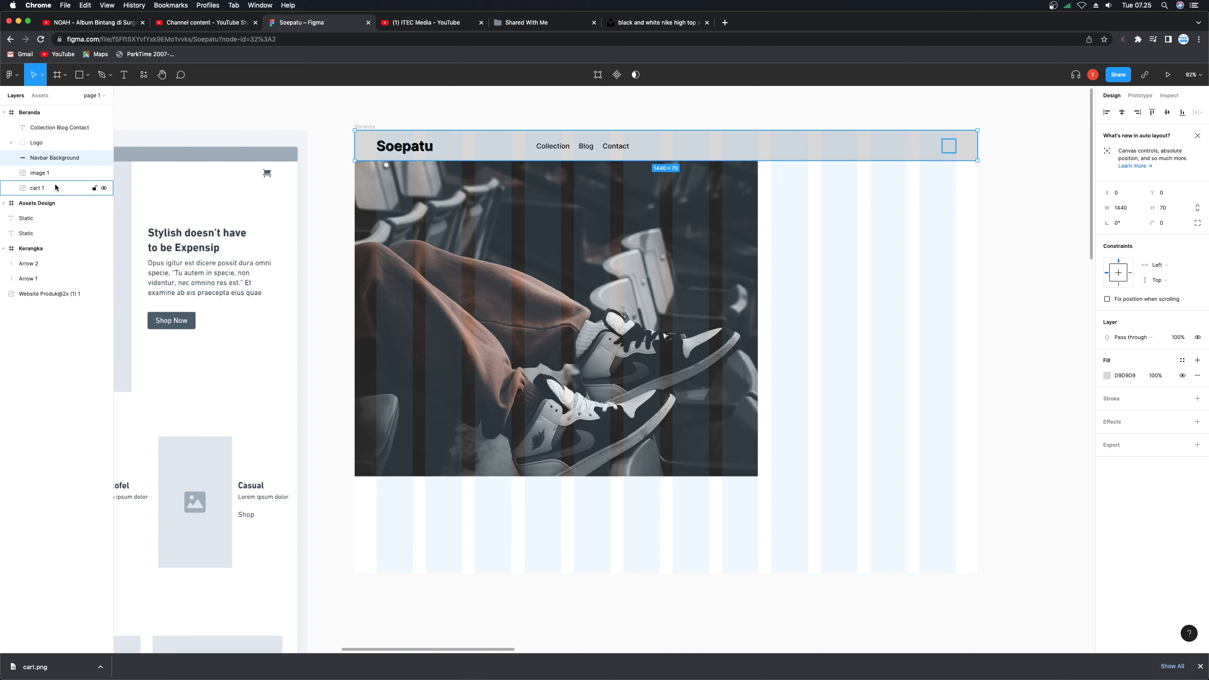
{"action": "left_click_drag", "start_coordinate": [55, 188], "coordinate": [50, 154]}
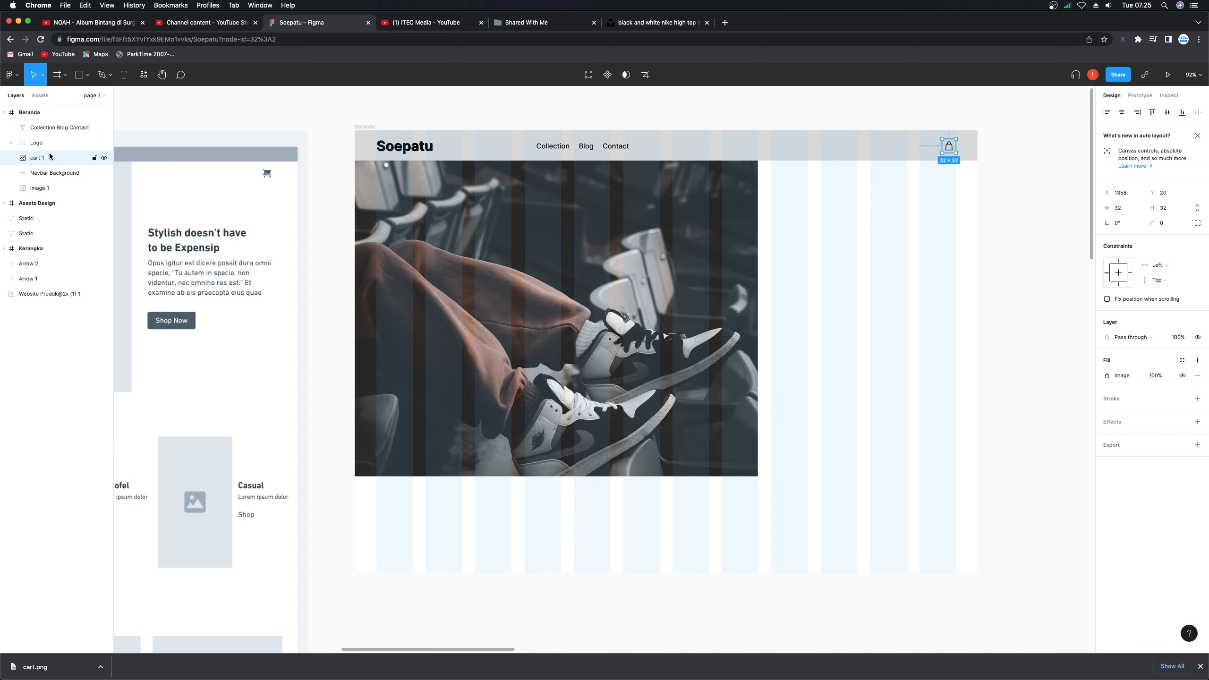
{"action": "left_click", "coordinate": [203, 123]}
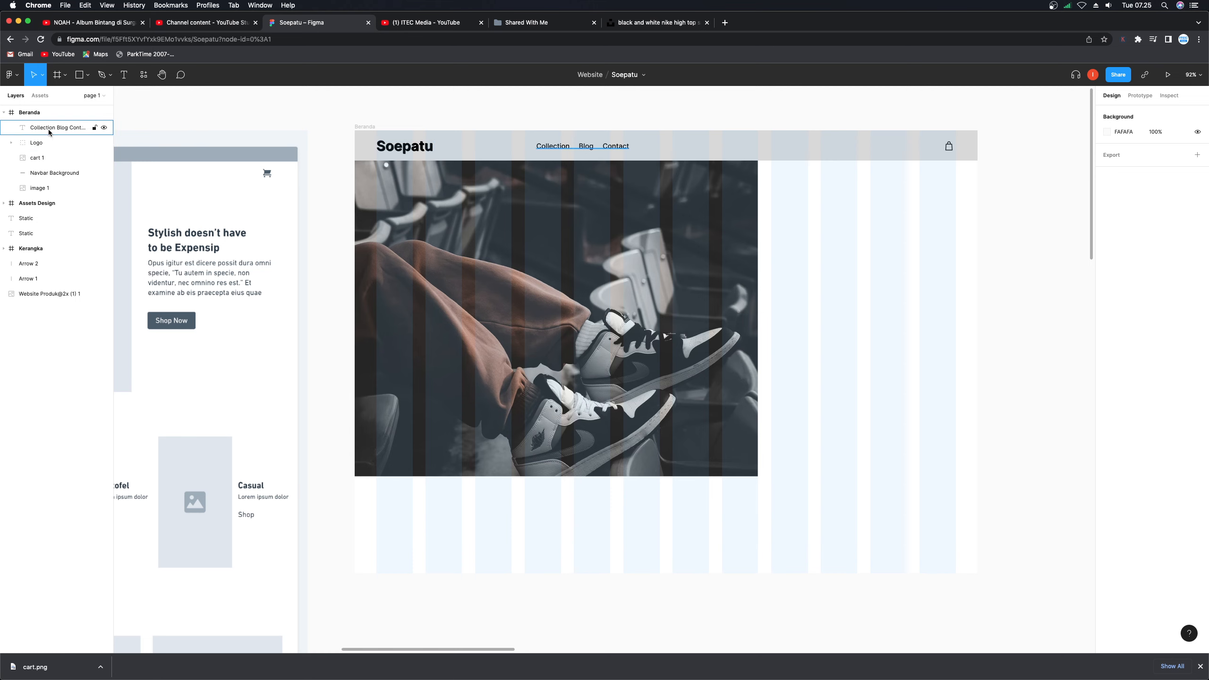
{"action": "left_click_drag", "start_coordinate": [41, 142], "coordinate": [42, 123]}
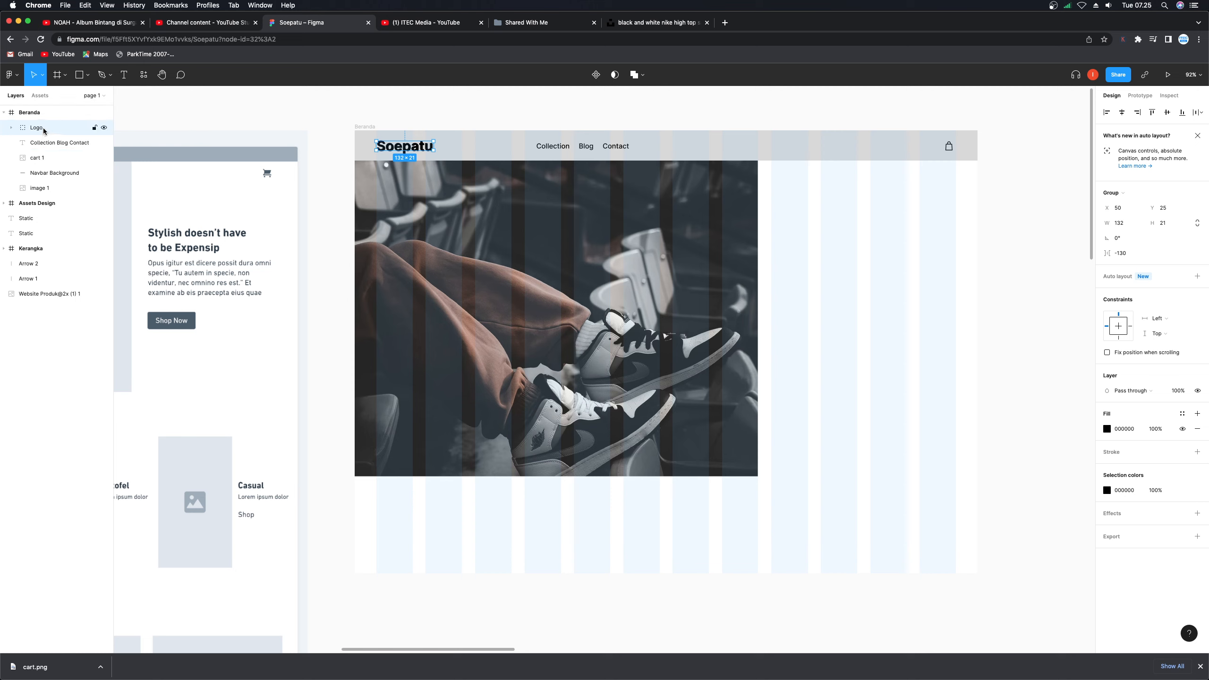
- Group the Logo, Collection Blog Contact text and cart icon, and name the group Navbar Menu
{"action": "left_click", "coordinate": [43, 143]}
{"action": "left_click", "coordinate": [48, 128]}
{"action": "left_click", "coordinate": [50, 144], "text": "shift"}
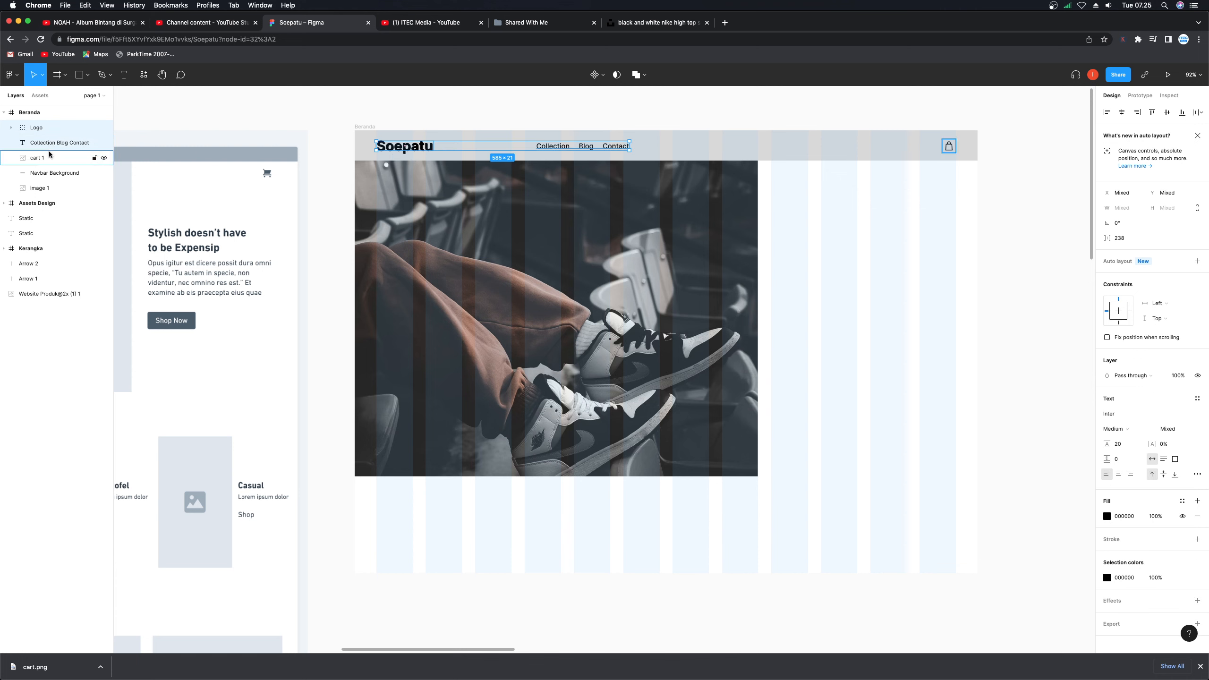
{"action": "left_click", "coordinate": [49, 157], "text": "shift"}
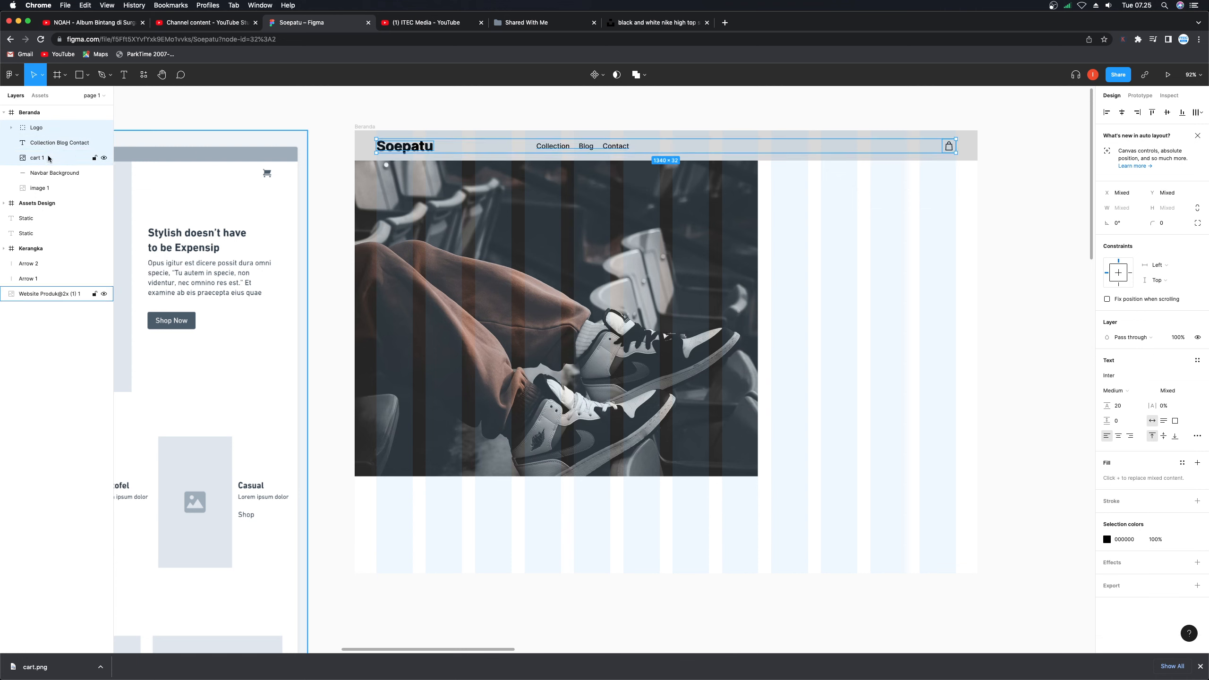
{"action": "key", "text": "super+g"}
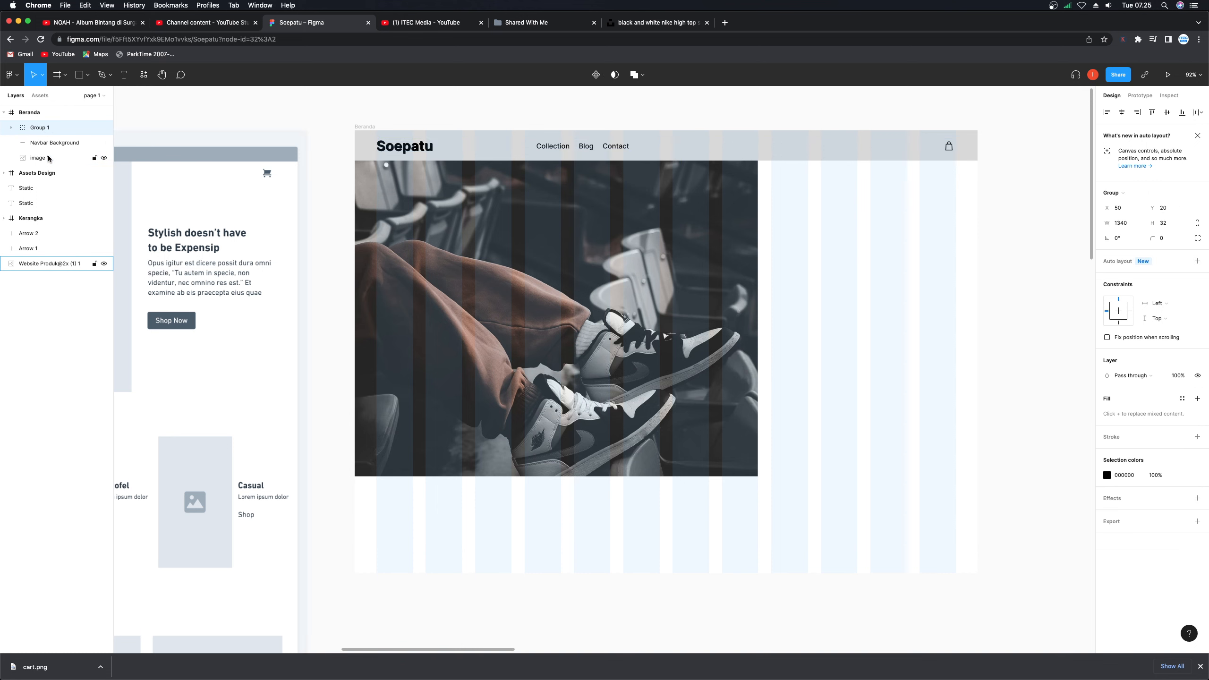
{"action": "double_click", "coordinate": [39, 127]}
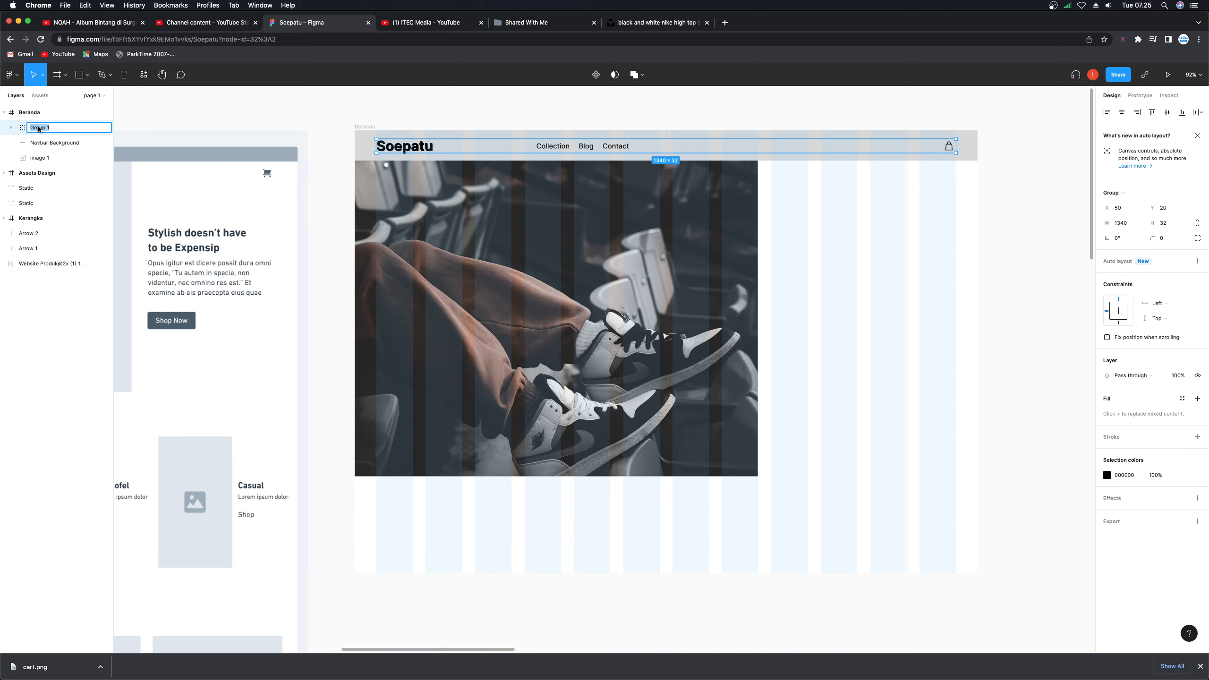
{"action": "type", "text": "Navbar Menu"}
{"action": "key", "text": "Return"}
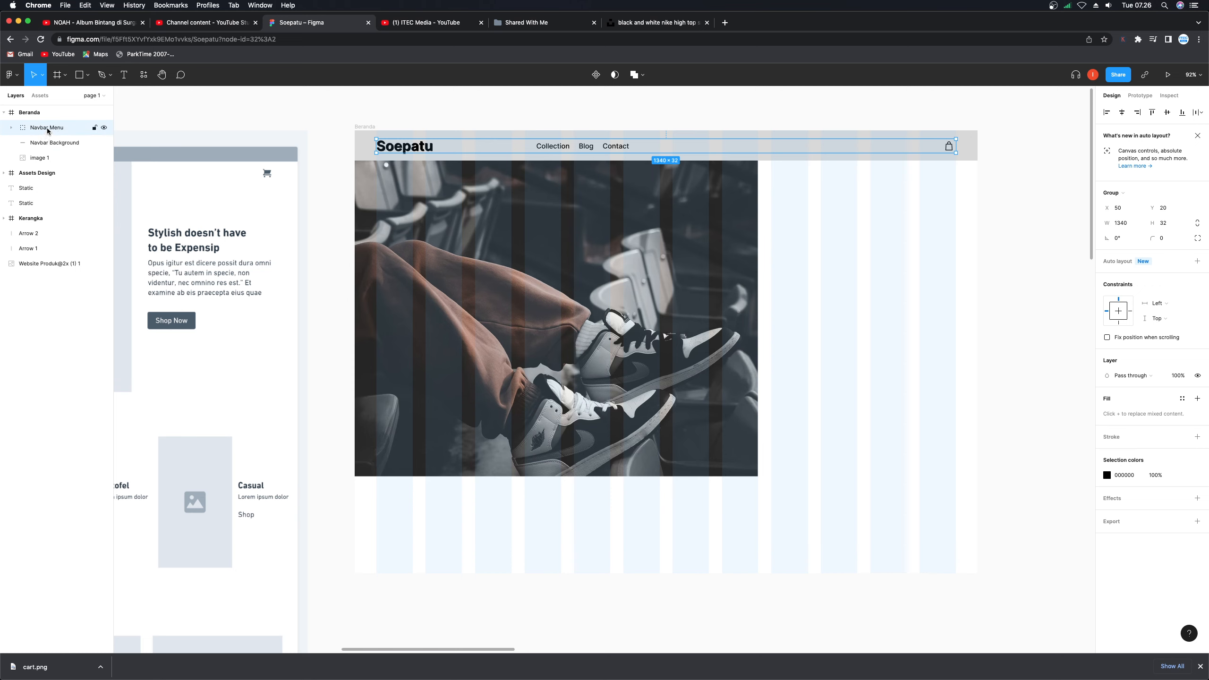
- Group Navbar Menu with Navbar Background and name the new group Navbar
{"action": "left_click", "coordinate": [56, 142], "text": "shift"}
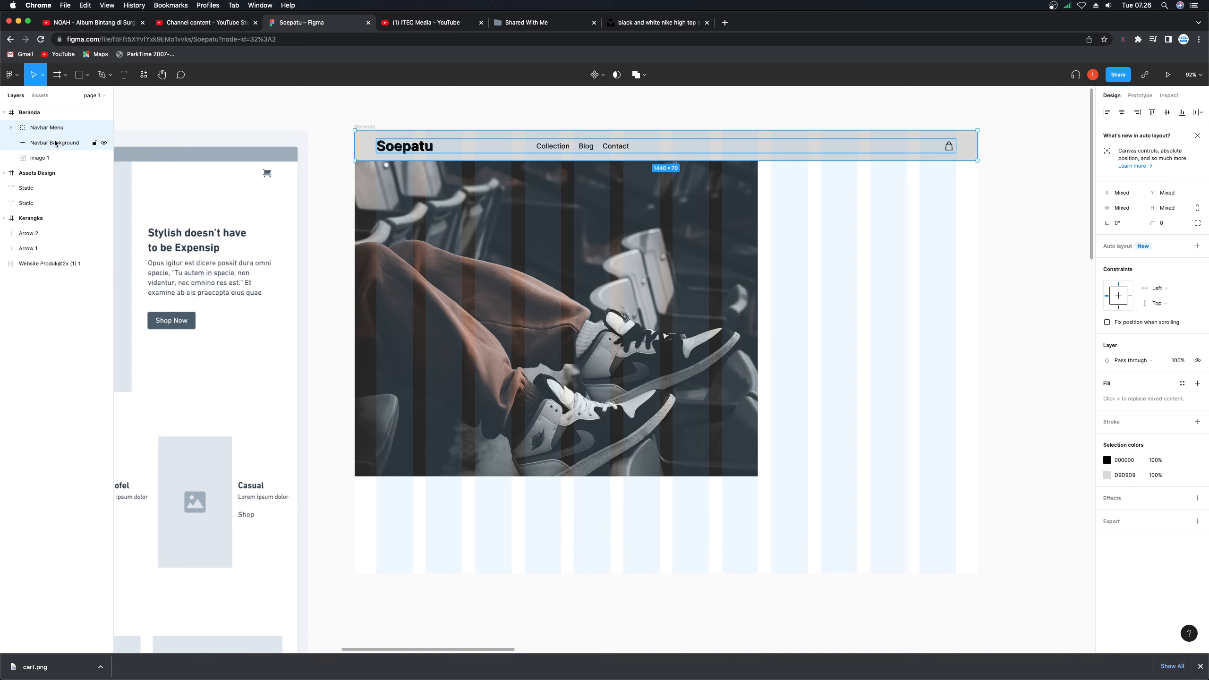
{"action": "key", "text": "super+g"}
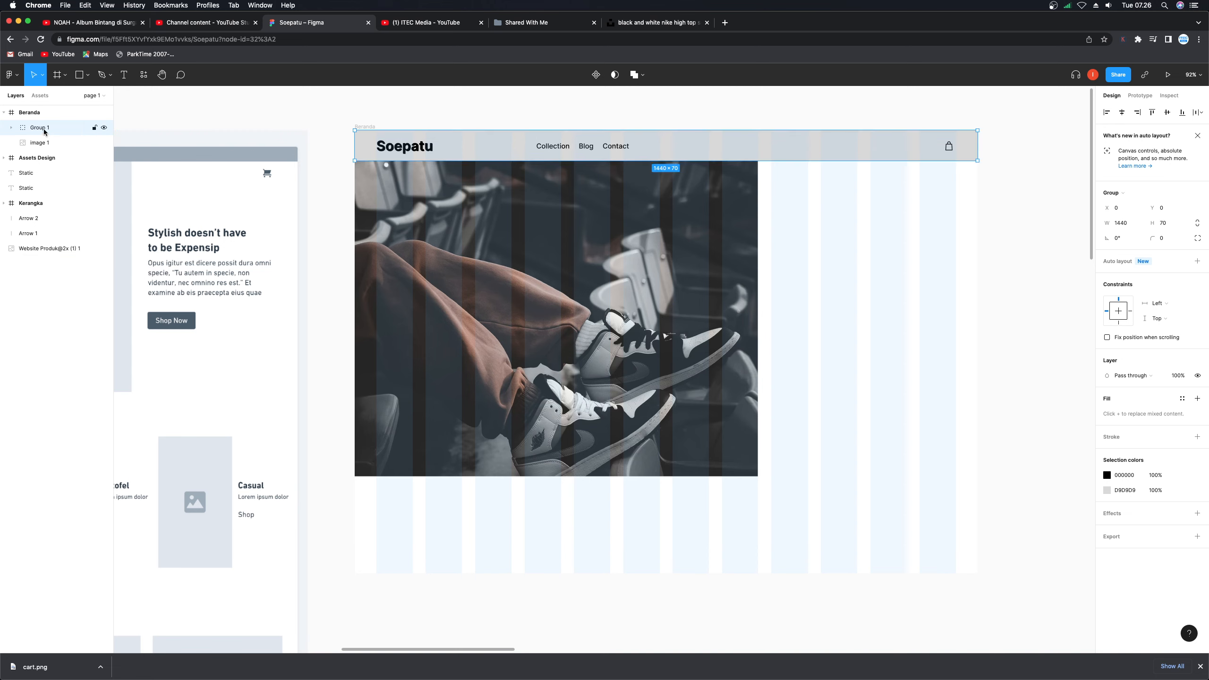
{"action": "double_click", "coordinate": [42, 129]}
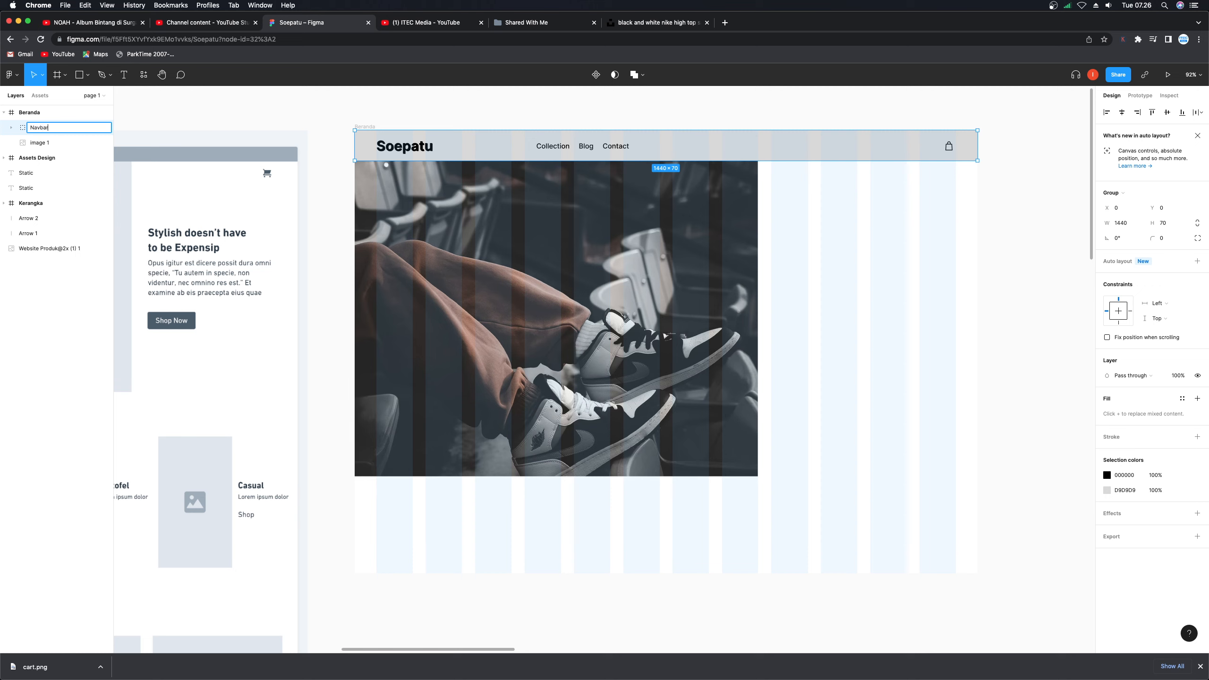
{"action": "type", "text": "Navbar"}
{"action": "key", "text": "Return"}
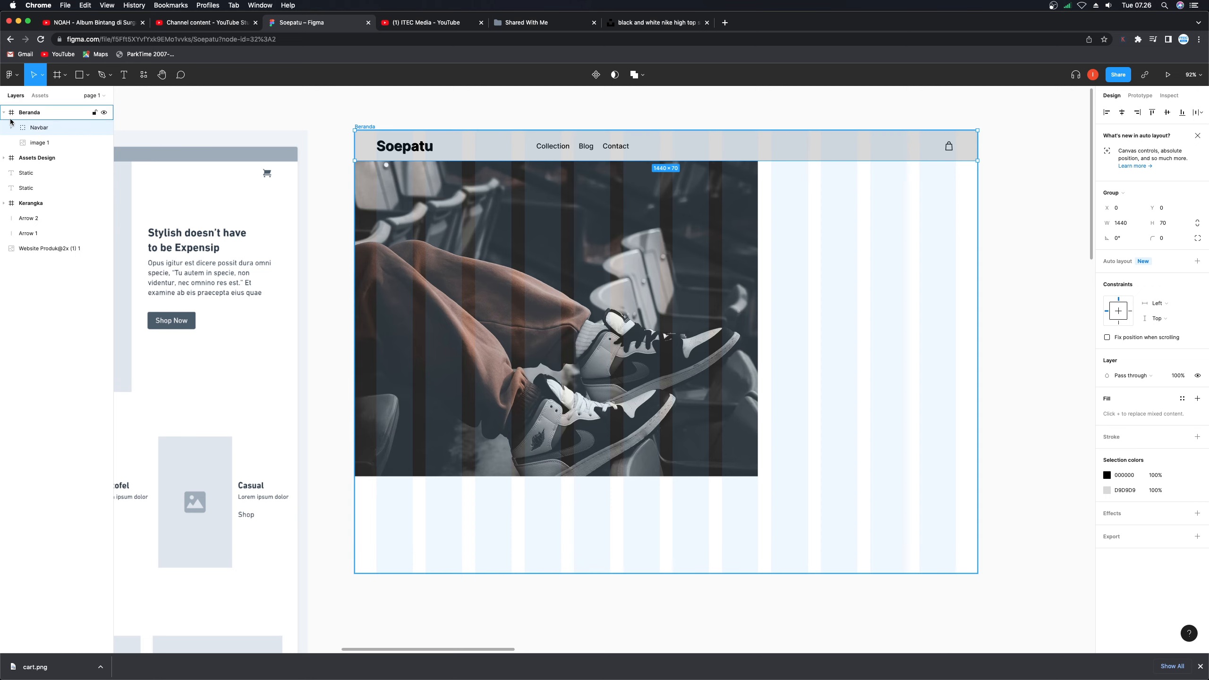
- Rename the sneaker photo layer in the Beranda frame as Hero Image
{"action": "left_click", "coordinate": [41, 144]}
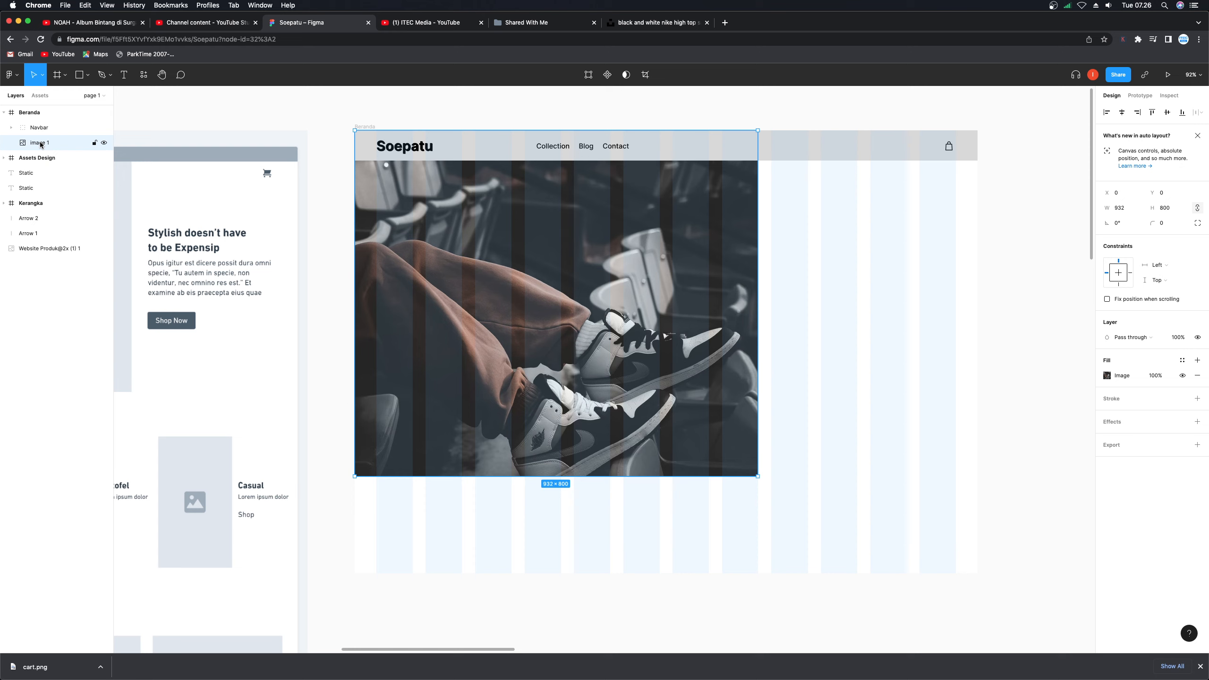
{"action": "double_click", "coordinate": [41, 144]}
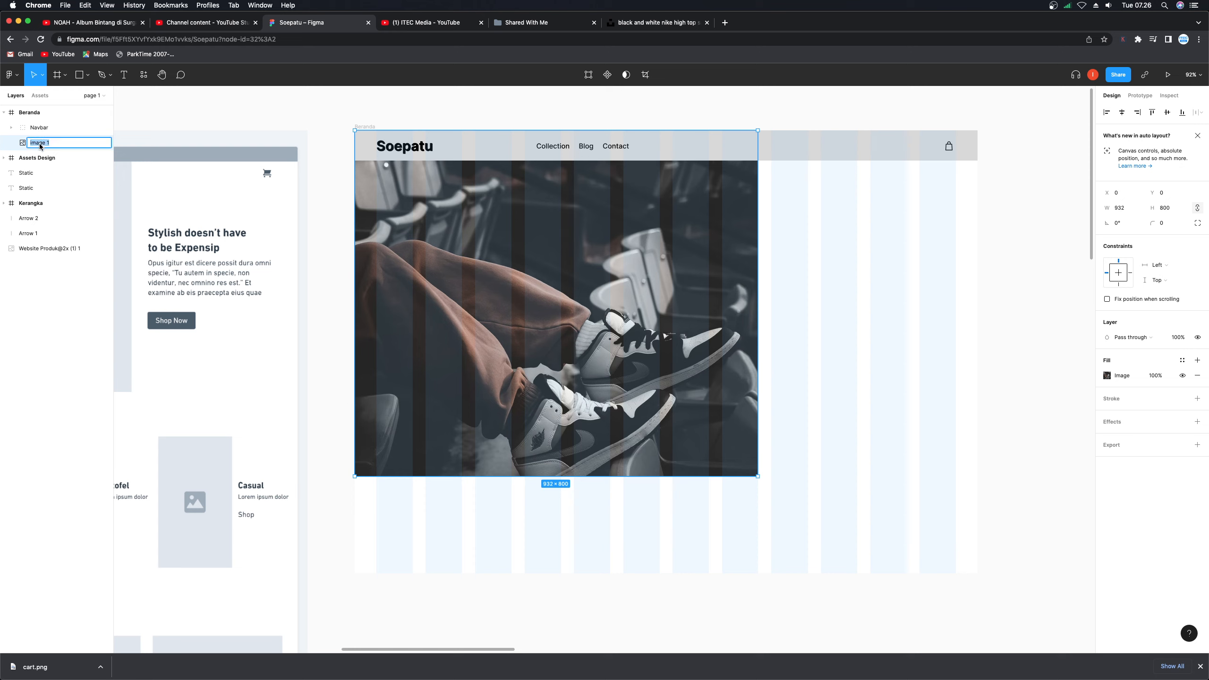
{"action": "type", "text": "Hero Ima"}
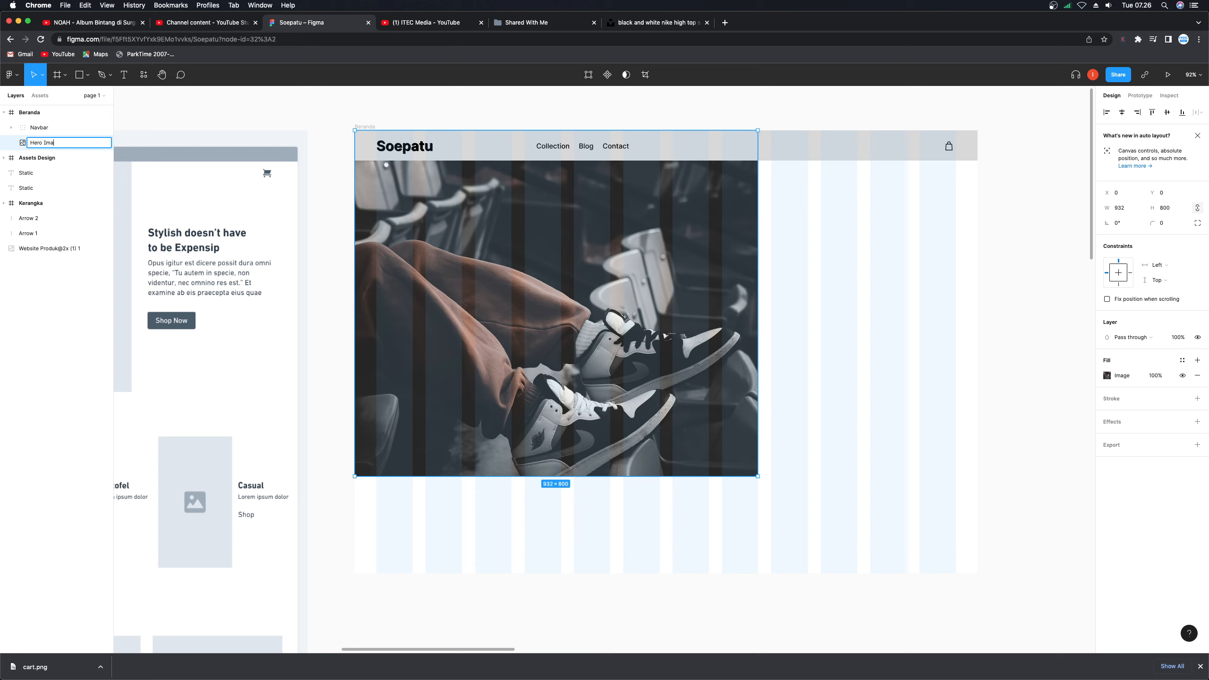
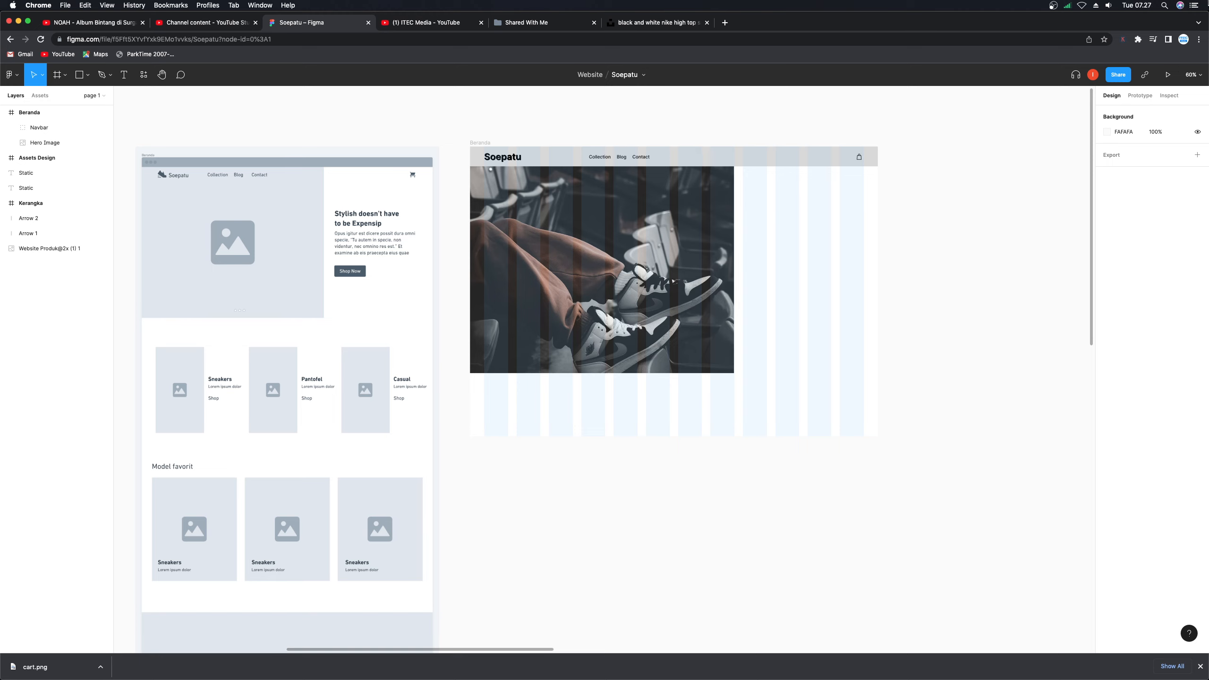
- Change the Navbar Background fill inside the Navbar group to 000000 at 0% opacity
{"action": "left_click", "coordinate": [713, 193]}
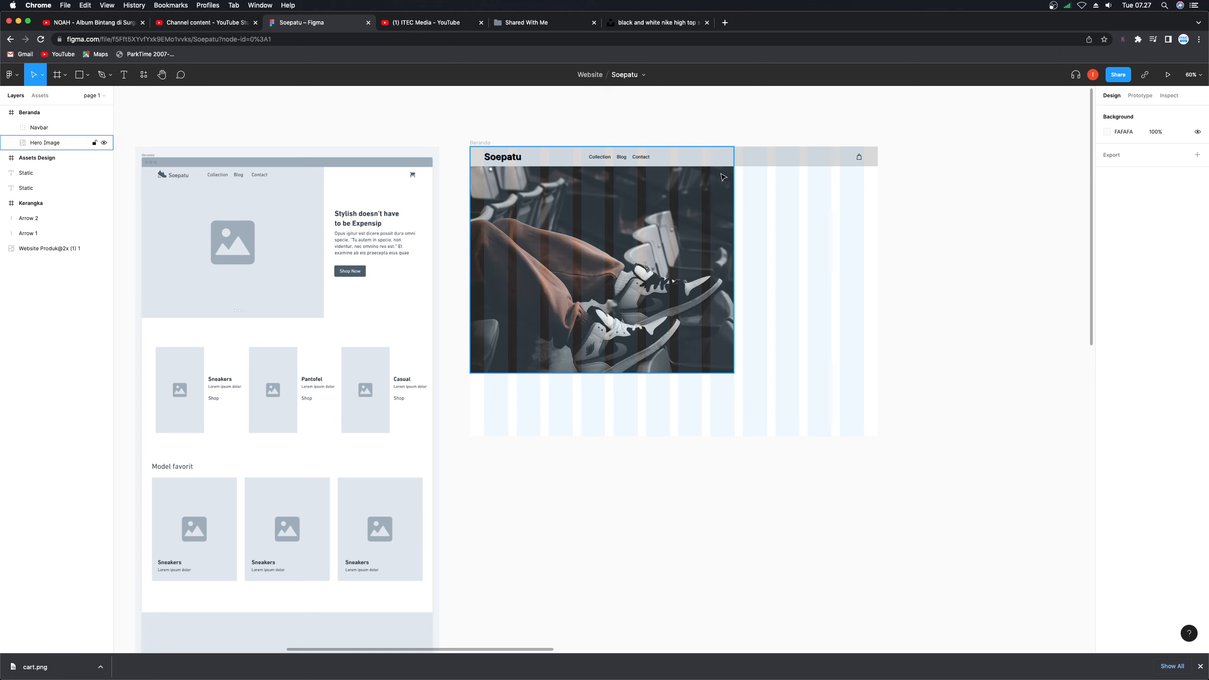
{"action": "left_click", "coordinate": [761, 162]}
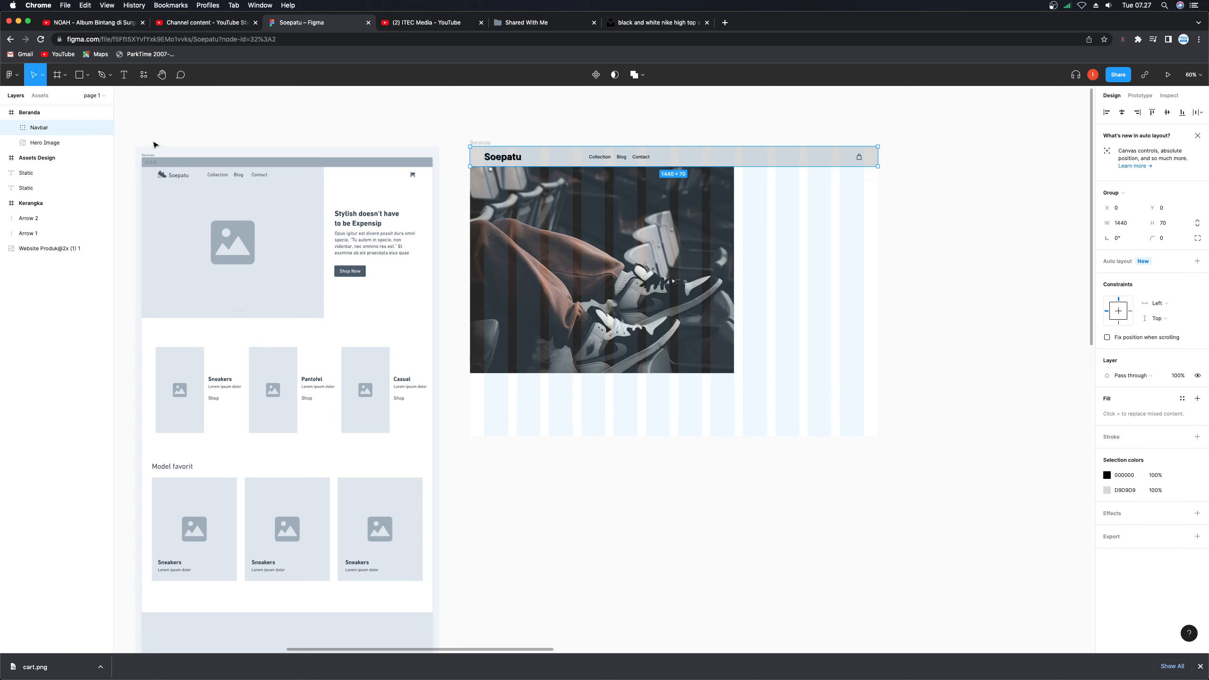
{"action": "left_click", "coordinate": [10, 129]}
{"action": "left_click", "coordinate": [63, 160]}
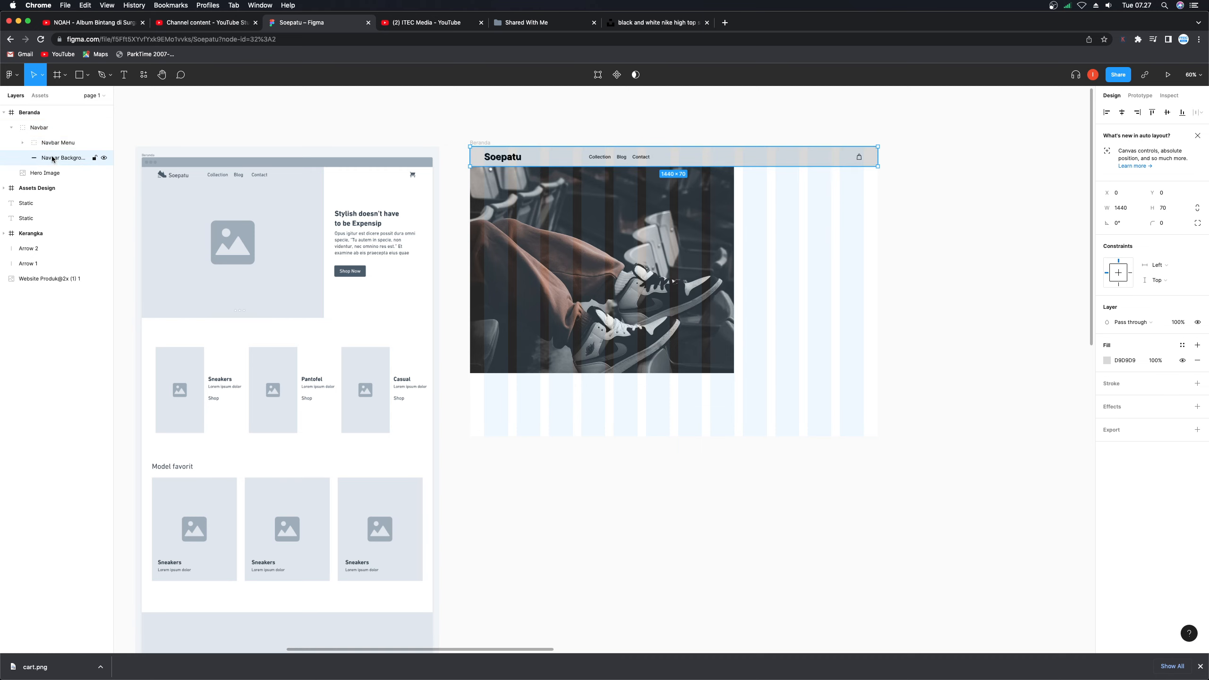
{"action": "left_click", "coordinate": [10, 127]}
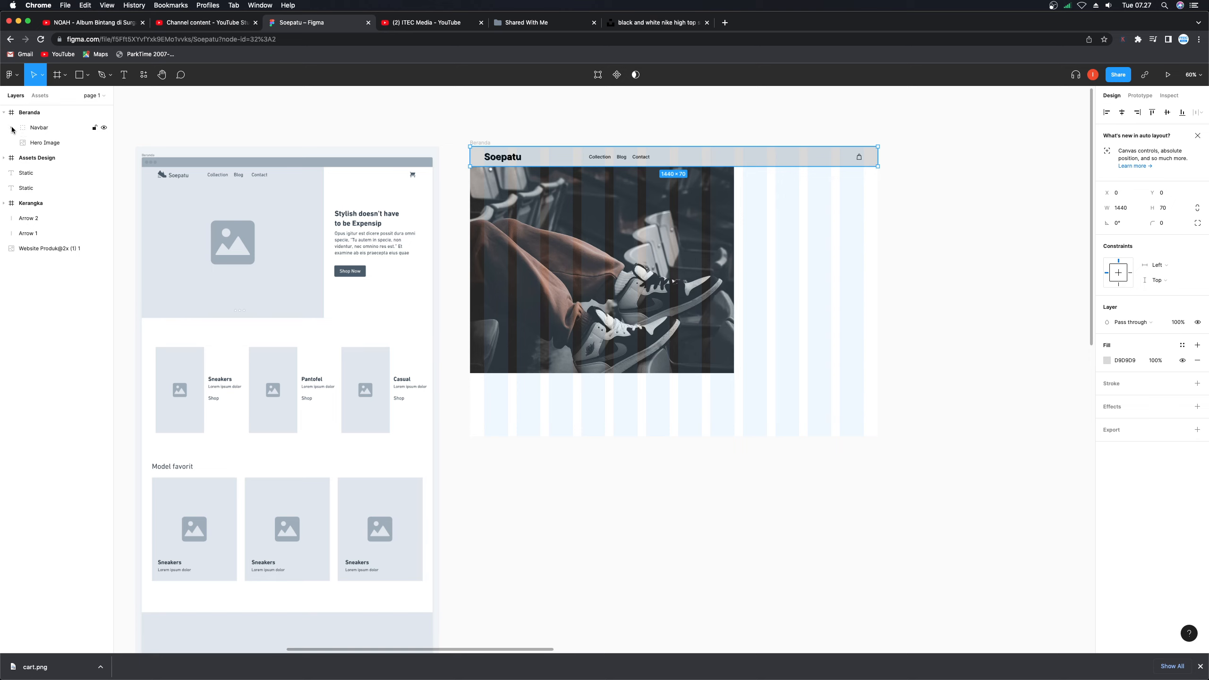
{"action": "left_click", "coordinate": [11, 129]}
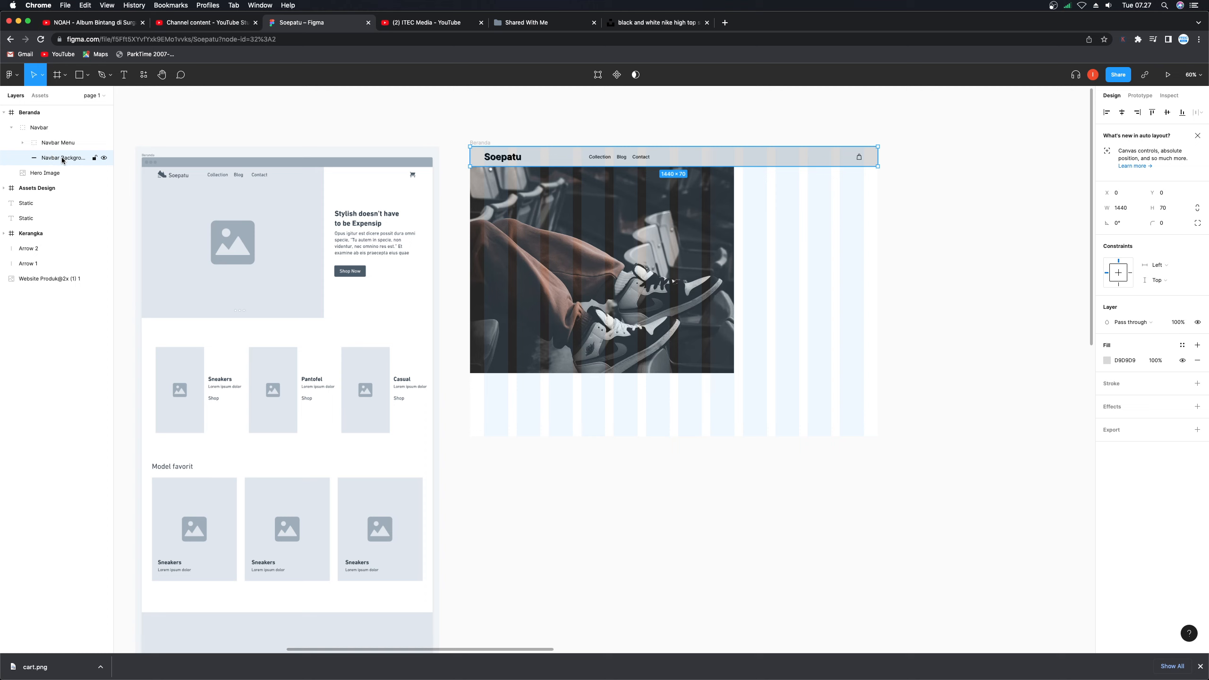
{"action": "left_click", "coordinate": [1107, 360]}
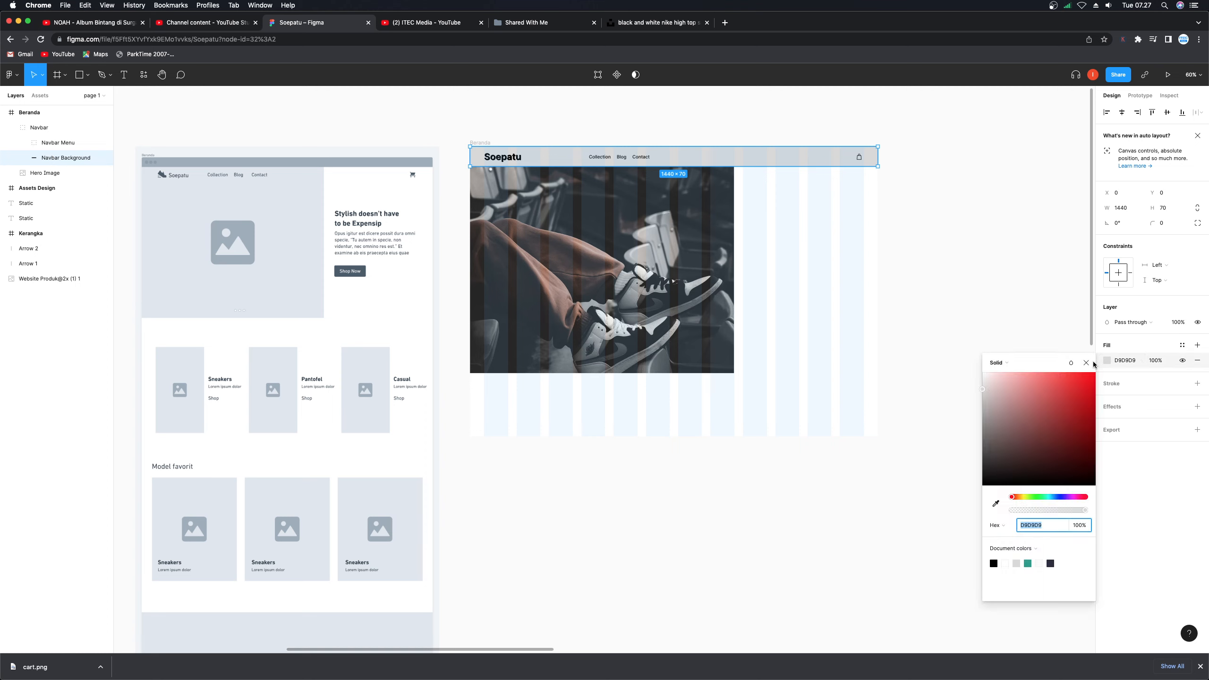
{"action": "left_click_drag", "start_coordinate": [1014, 433], "coordinate": [961, 523]}
{"action": "left_click_drag", "start_coordinate": [1086, 510], "coordinate": [979, 511]}
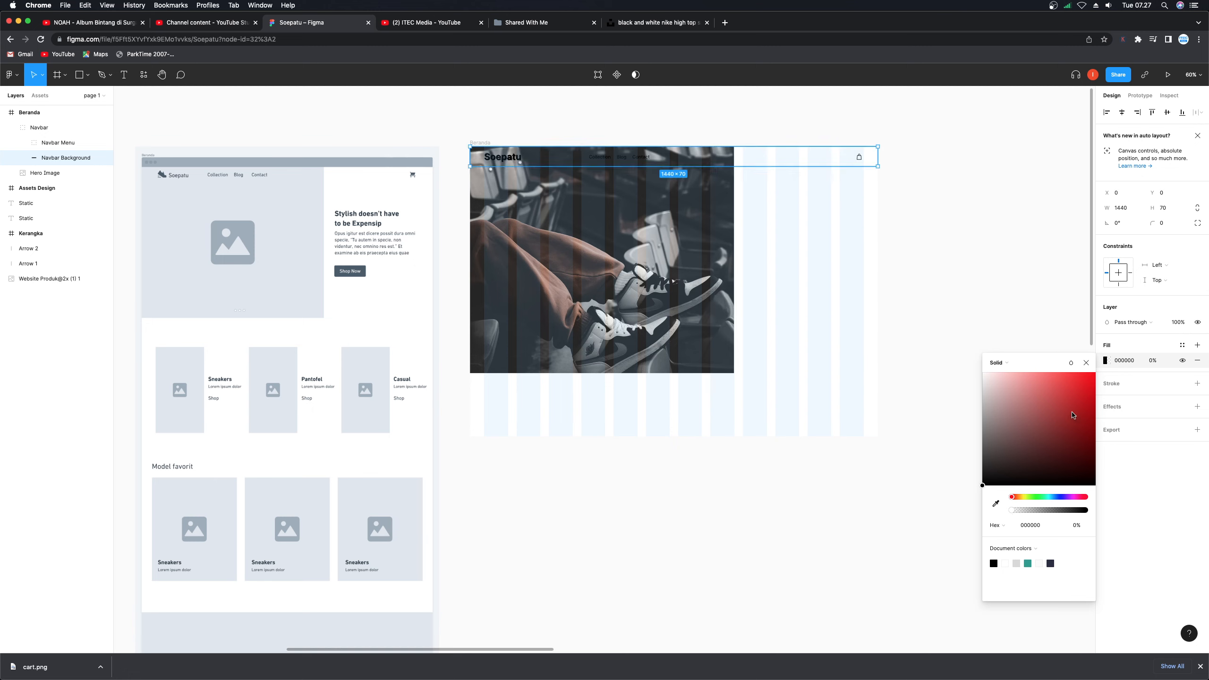
{"action": "left_click", "coordinate": [1086, 364]}
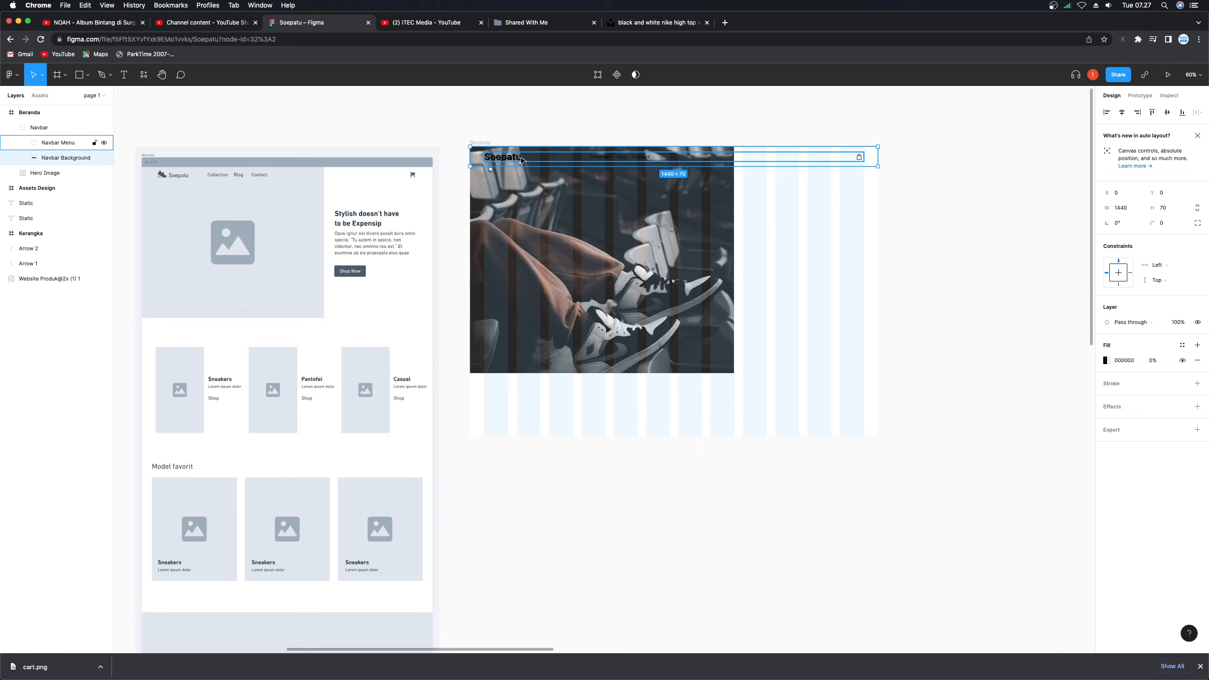
{"action": "left_click", "coordinate": [600, 136]}
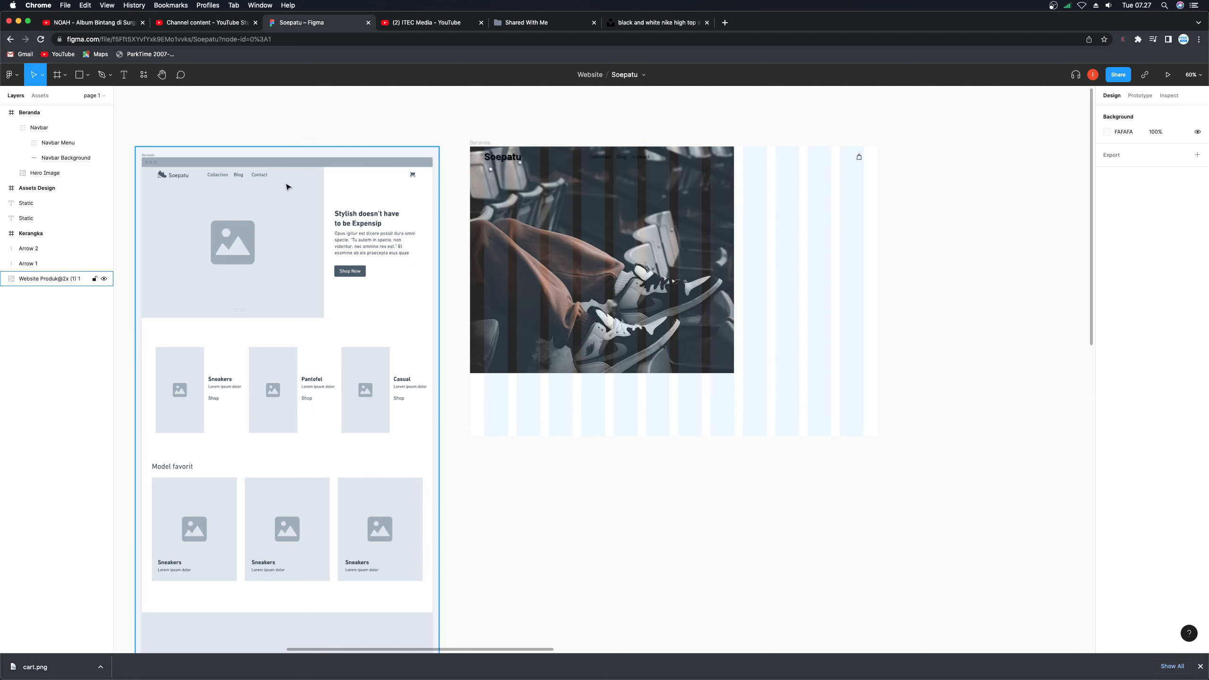
- Set the fill of the Logo group inside Navbar Menu to white, FFFFFF
{"action": "left_click", "coordinate": [23, 143]}
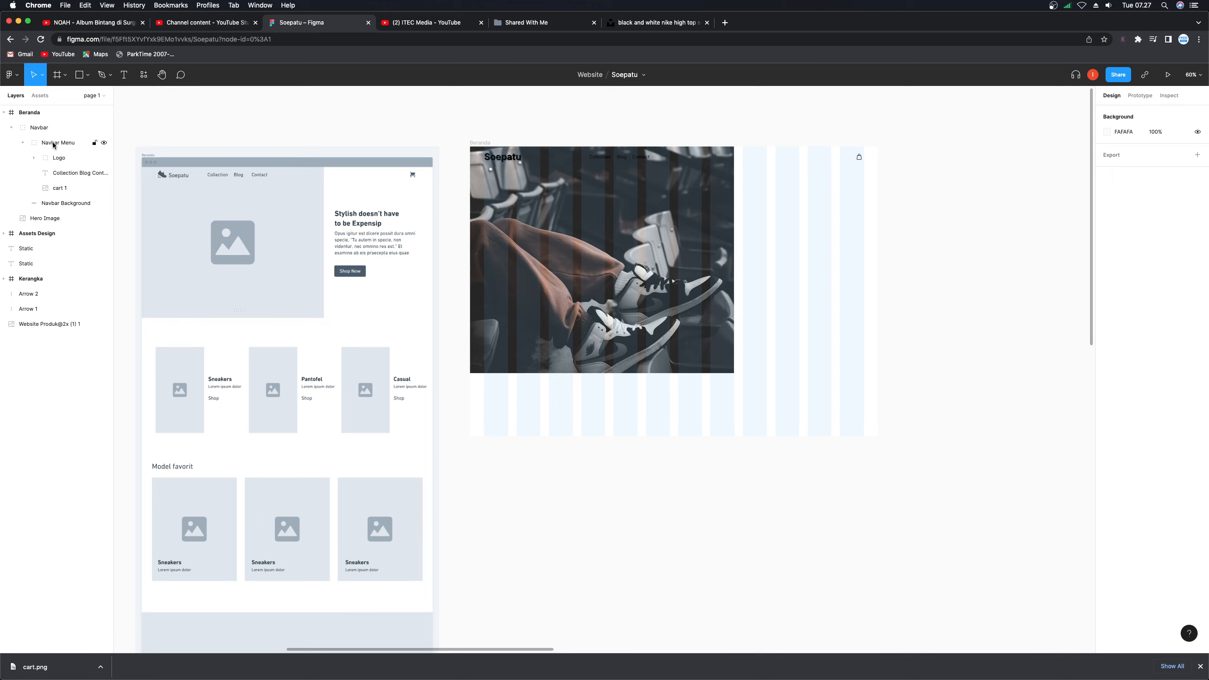
{"action": "left_click", "coordinate": [60, 160]}
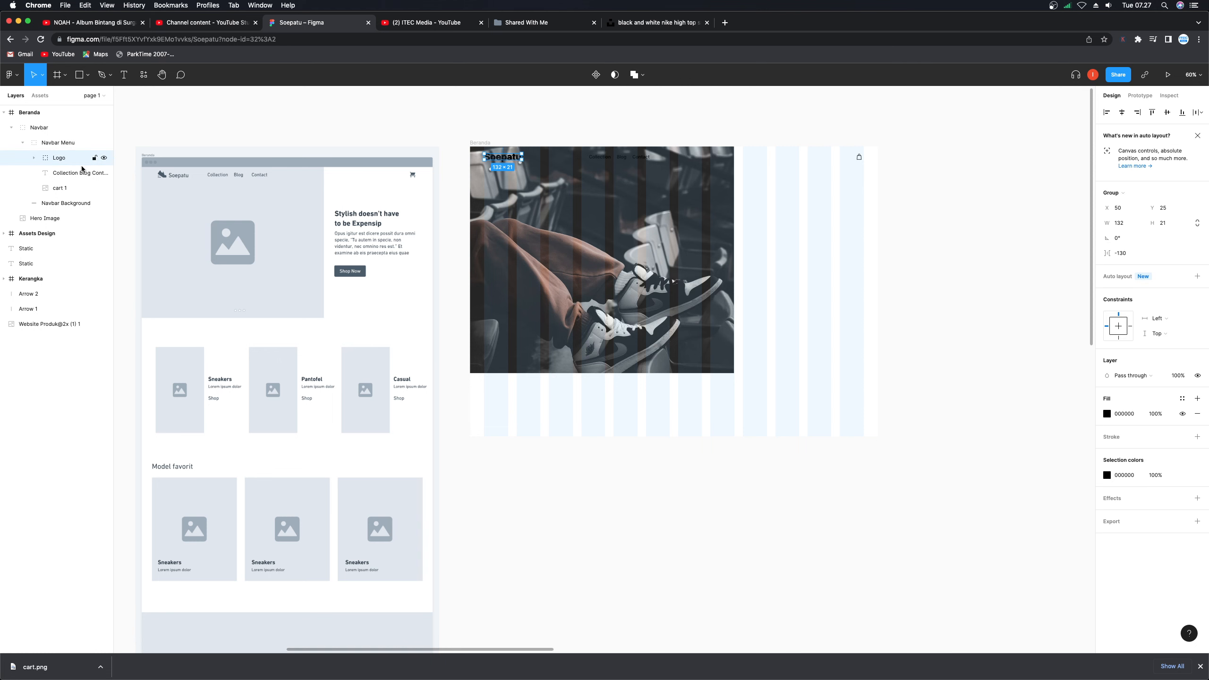
{"action": "left_click", "coordinate": [1107, 414]}
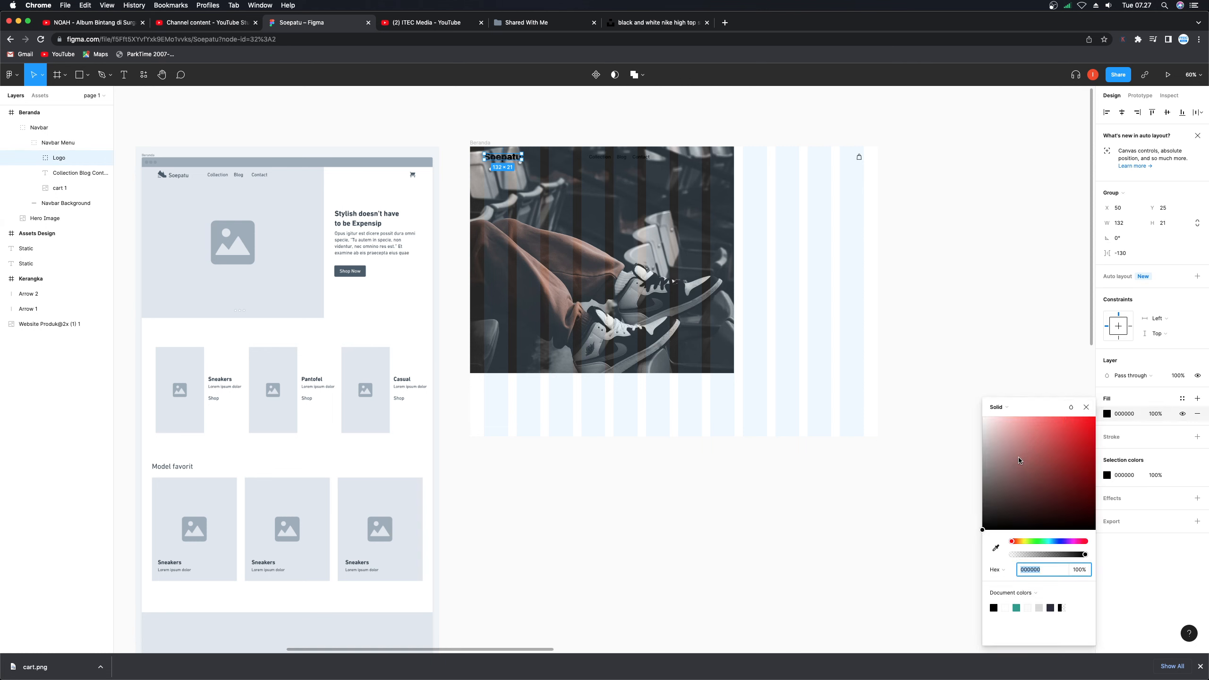
{"action": "type", "text": "ffffff"}
{"action": "key", "text": "Return"}
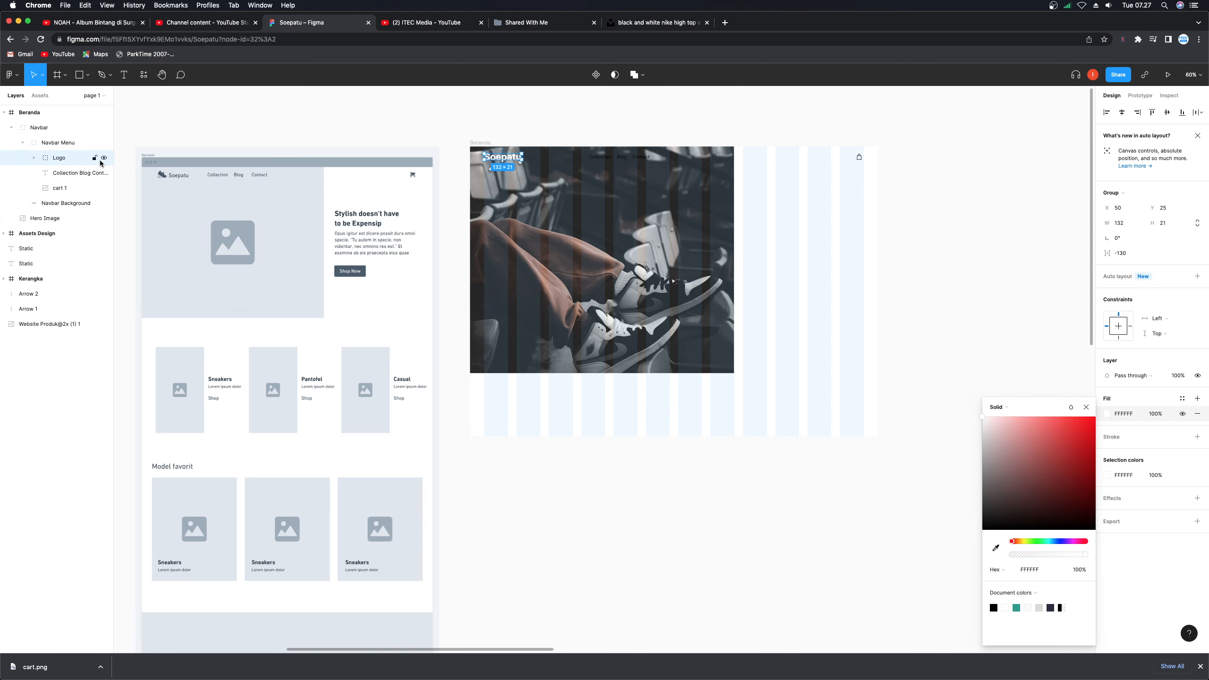
- Set the fill of the Collection Blog Contact text in Navbar Menu to white, FFFFFF
{"action": "left_click", "coordinate": [62, 177]}
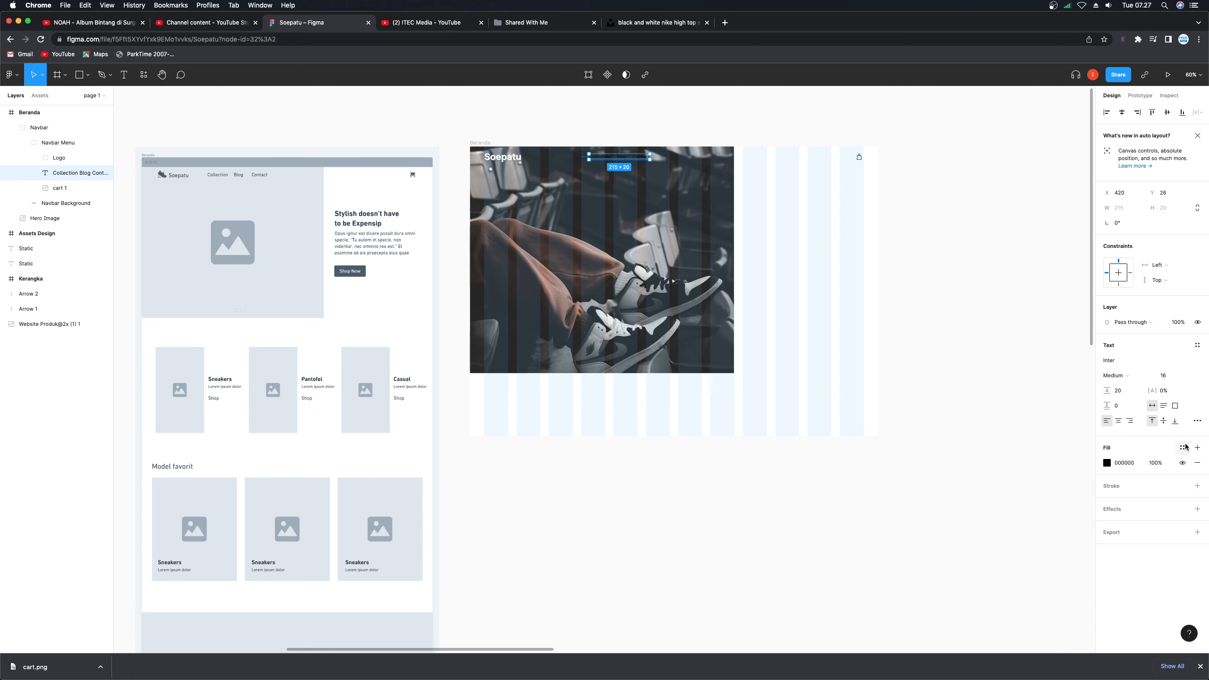
{"action": "left_click", "coordinate": [1106, 462]}
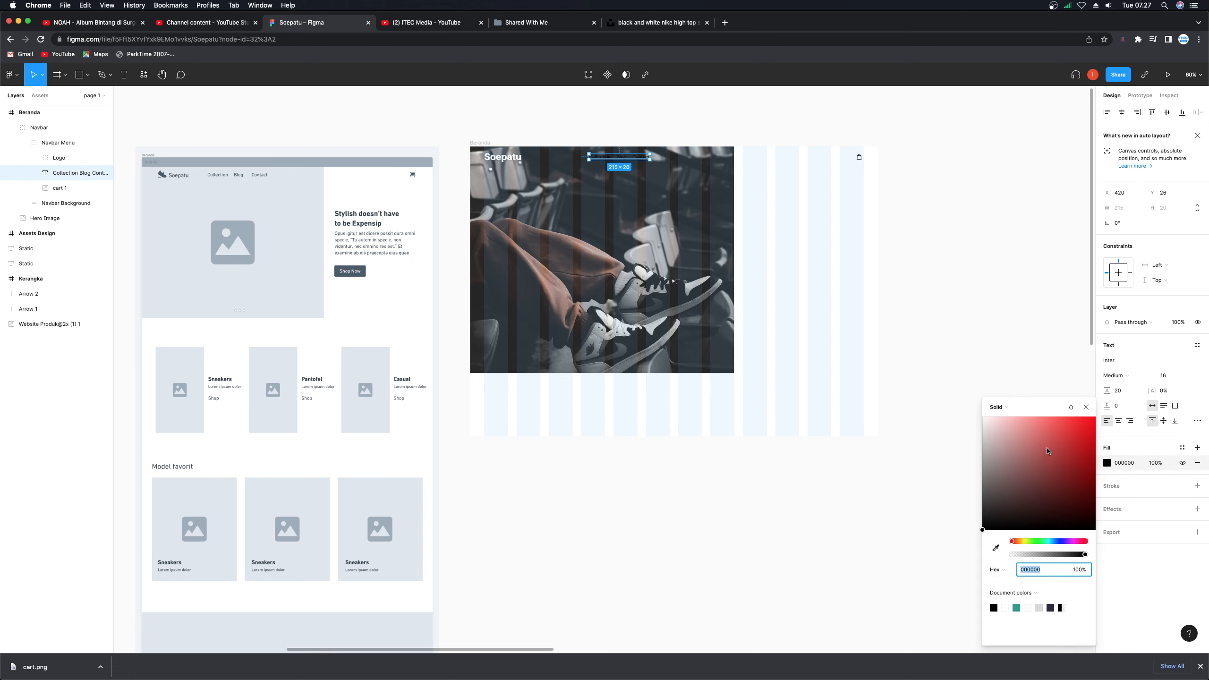
{"action": "type", "text": "ffffff"}
{"action": "key", "text": "Return"}
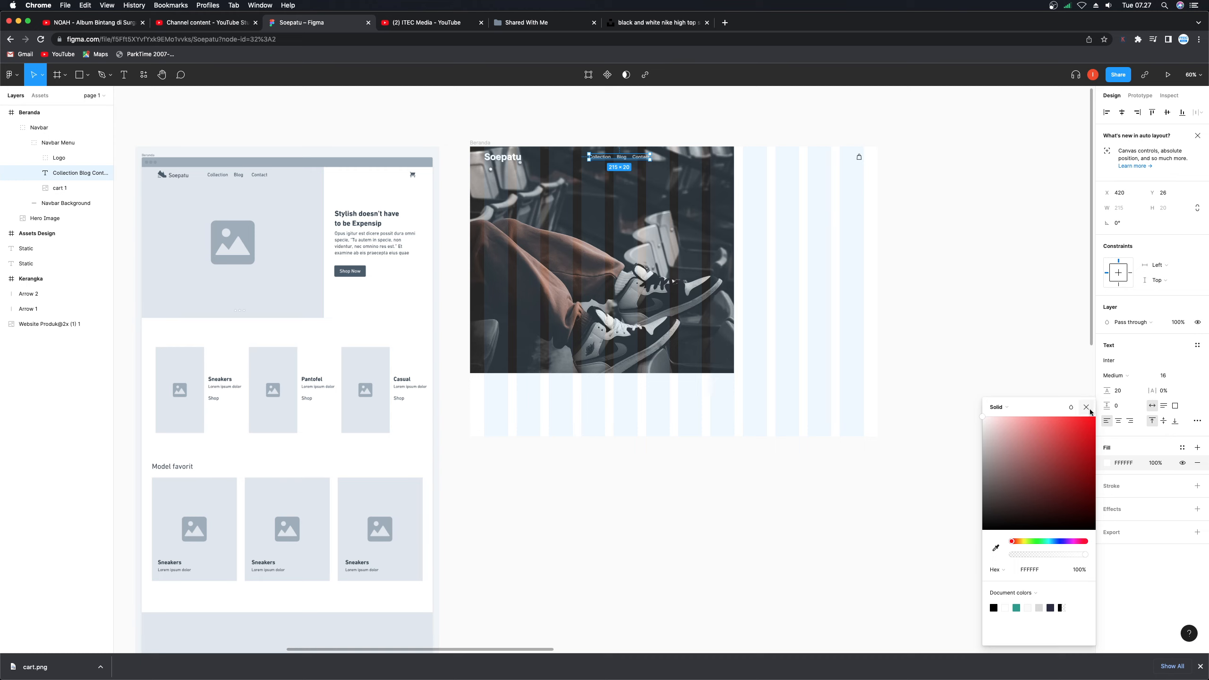
{"action": "left_click", "coordinate": [988, 348]}
{"action": "left_click", "coordinate": [988, 348]}
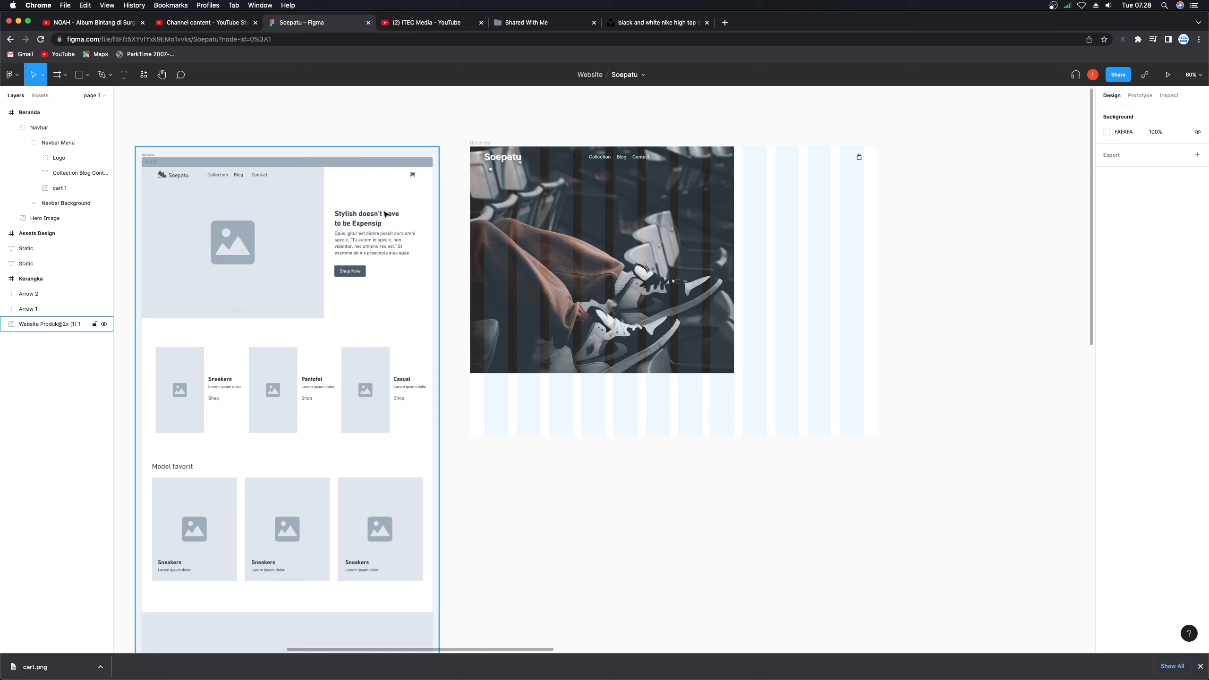
- Add the headline text "Stylish doesn't have to be Expensip" in the empty area beside the hero image
{"action": "left_click", "coordinate": [124, 76]}
{"action": "left_click", "coordinate": [751, 231]}
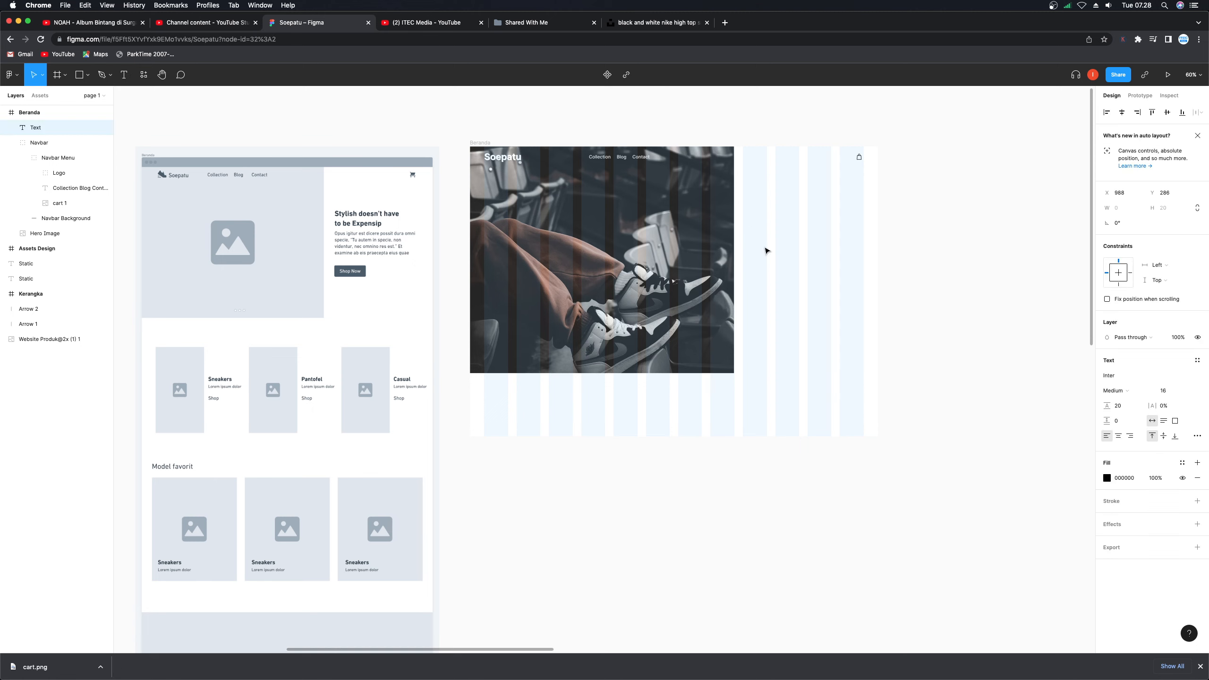
{"action": "type", "text": "Styl"}
{"action": "scroll", "coordinate": [765, 246], "scroll_direction": "up", "scroll_amount": 5}
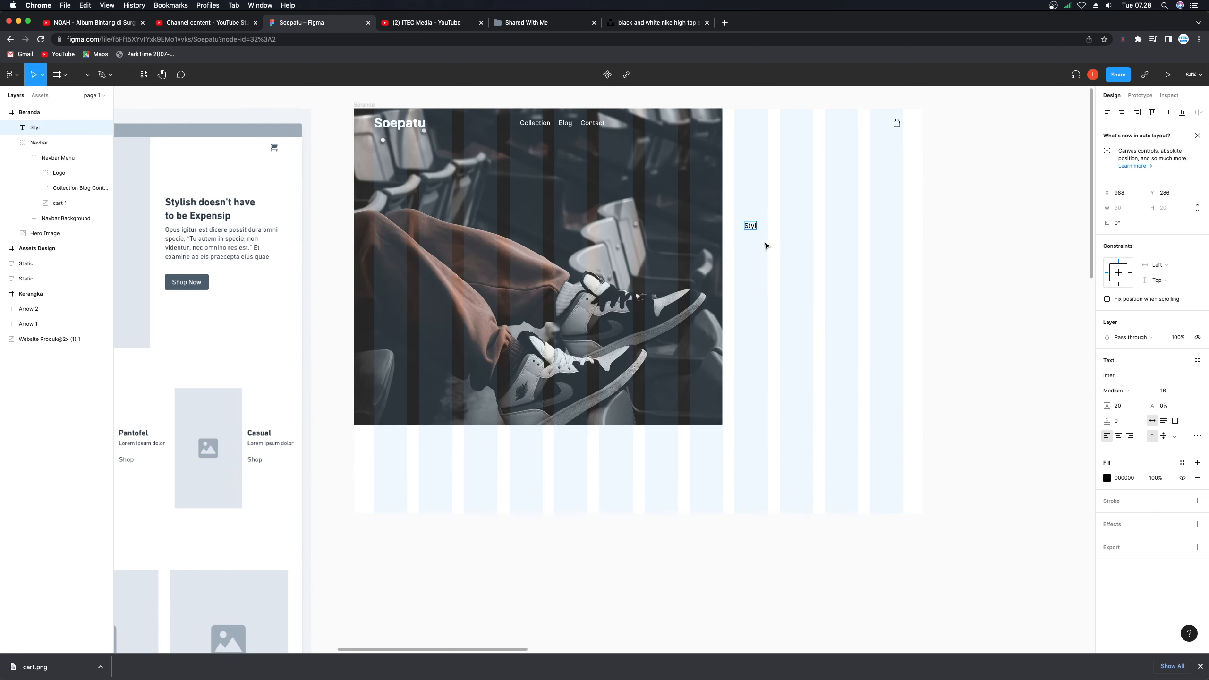
{"action": "type", "text": "ylish doesn"}
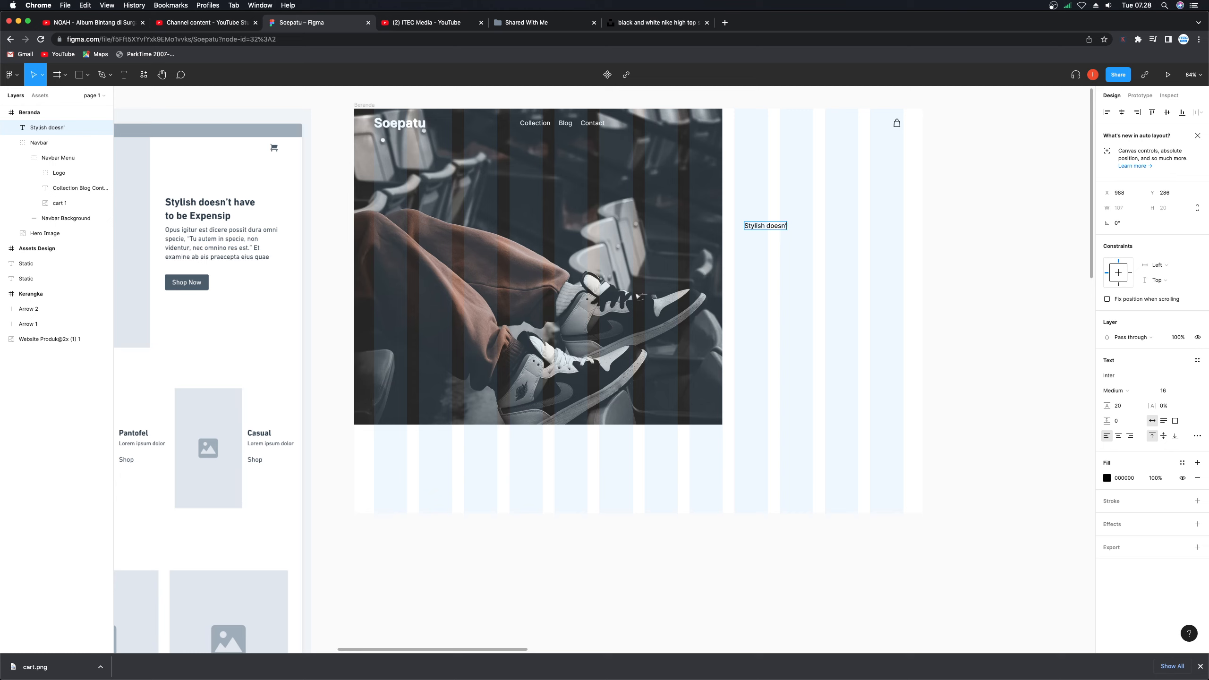
{"action": "type", "text": "'t have to be Expensip"}
{"action": "key", "text": "Escape"}
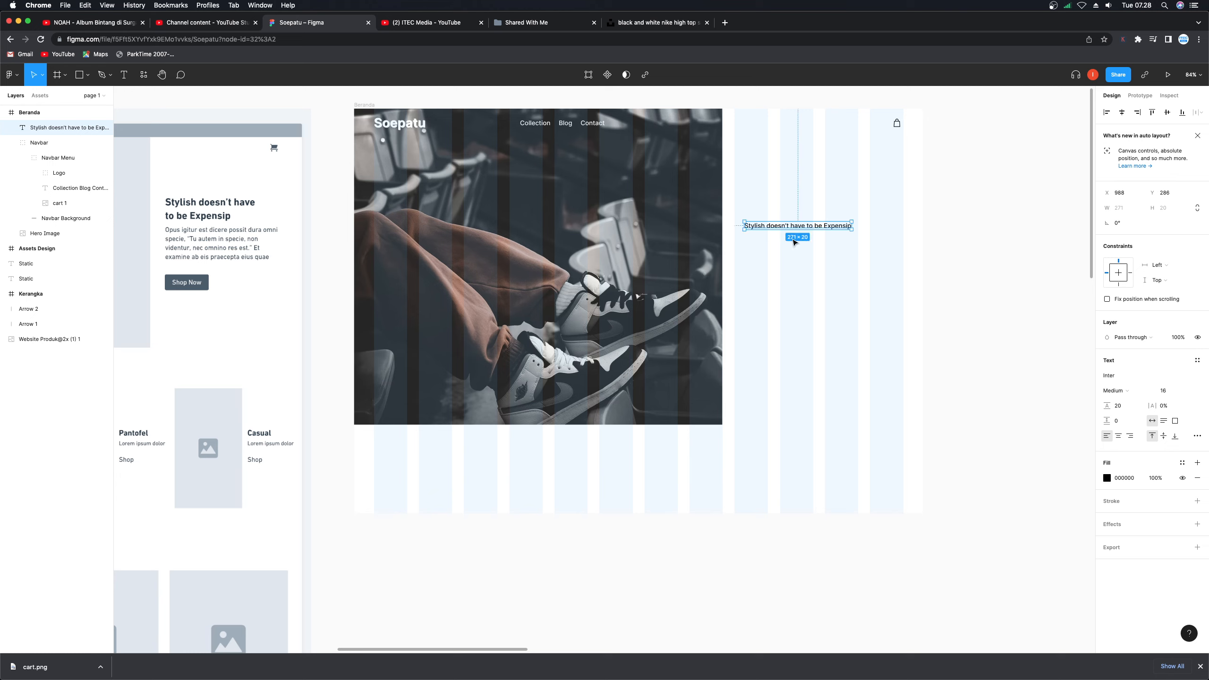
- Make the headline text Bold and set its font size to 32
{"action": "double_click", "coordinate": [787, 227]}
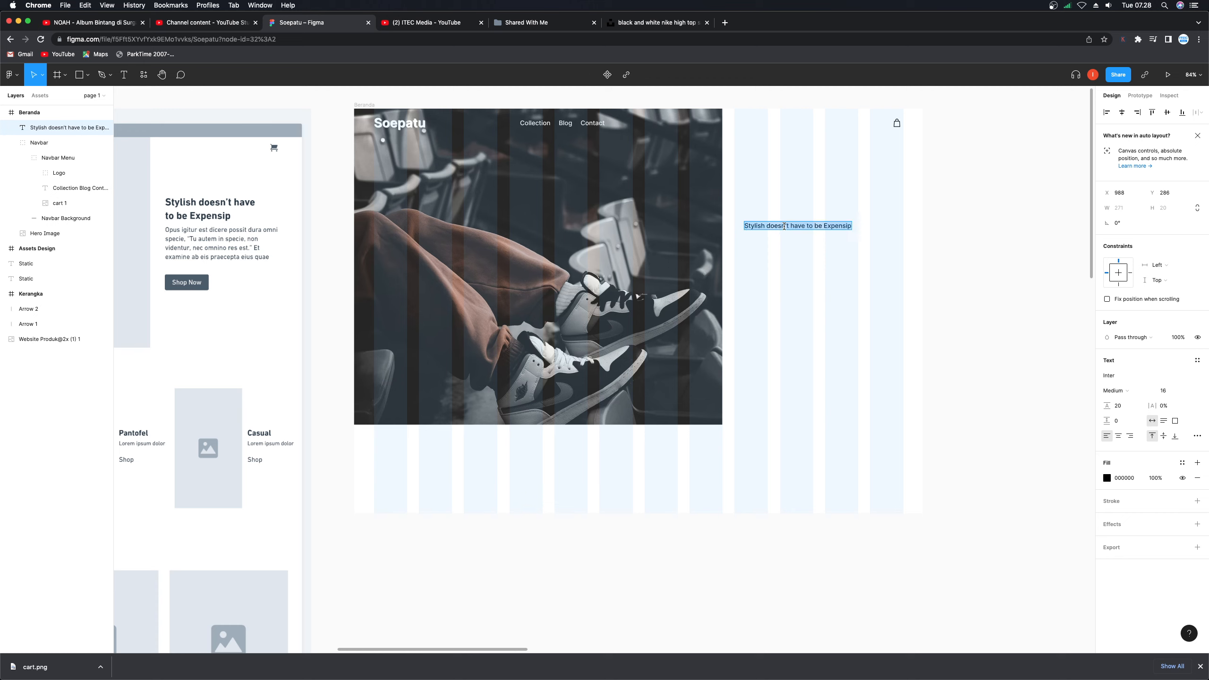
{"action": "left_click", "coordinate": [1137, 391]}
{"action": "left_click", "coordinate": [1138, 408]}
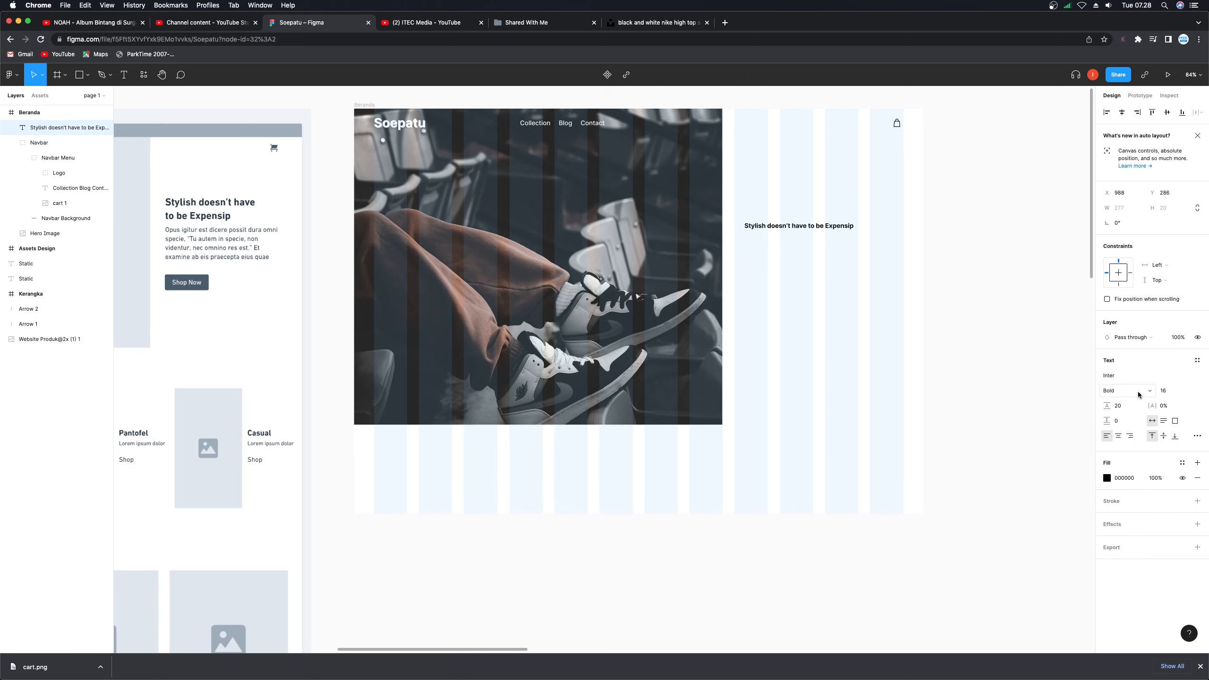
{"action": "left_click", "coordinate": [1171, 391]}
{"action": "type", "text": "32"}
{"action": "key", "text": "Return"}
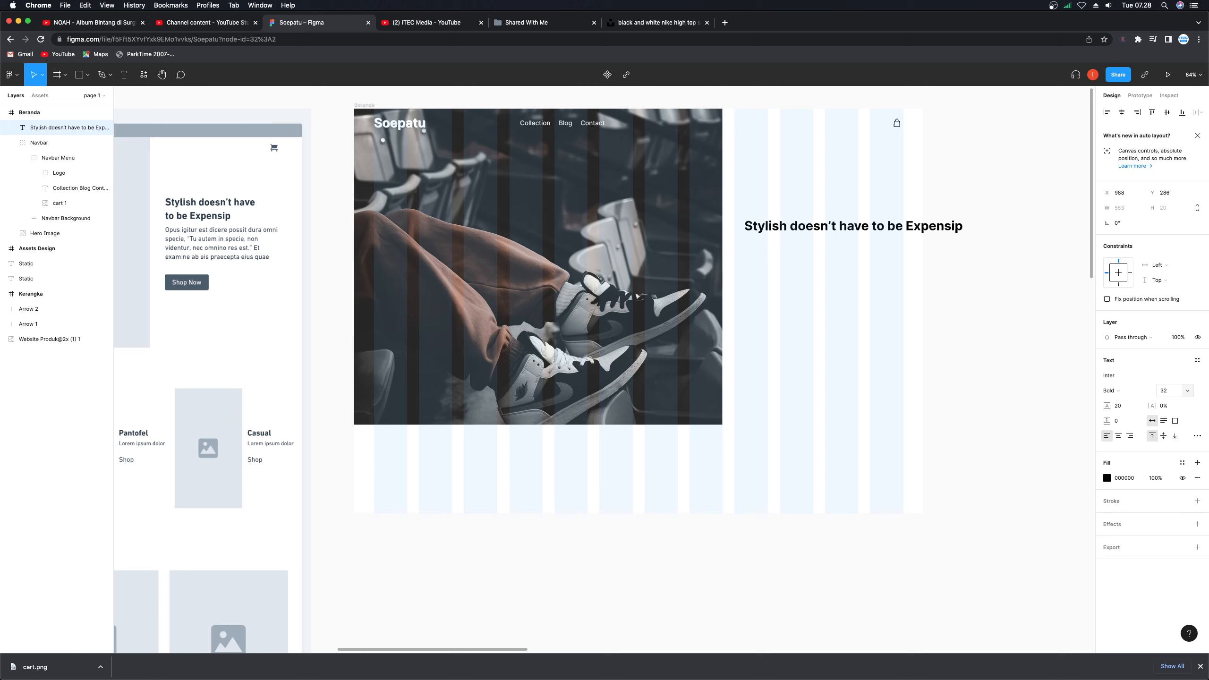
- Move the headline closer to the hero image, to about X 963, Y 270
{"action": "left_click", "coordinate": [895, 226]}
{"action": "left_click", "coordinate": [950, 260]}
{"action": "left_click", "coordinate": [923, 253]}
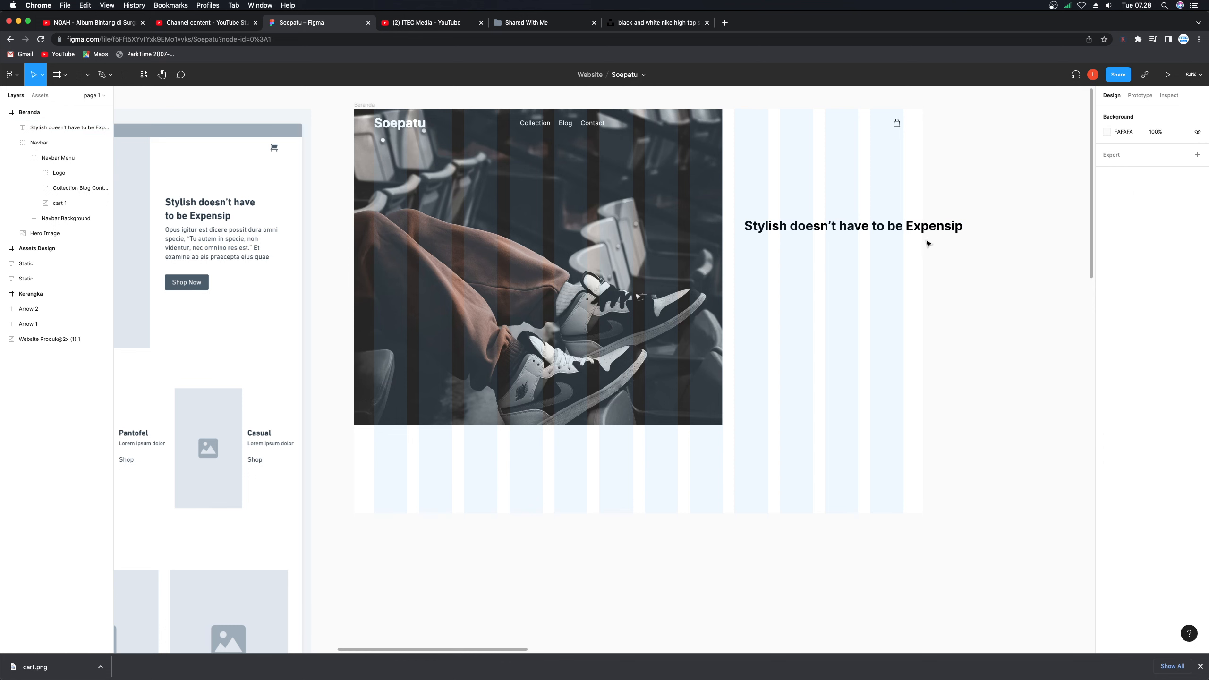
{"action": "left_click_drag", "start_coordinate": [909, 230], "coordinate": [898, 226]}
{"action": "double_click", "coordinate": [886, 219]}
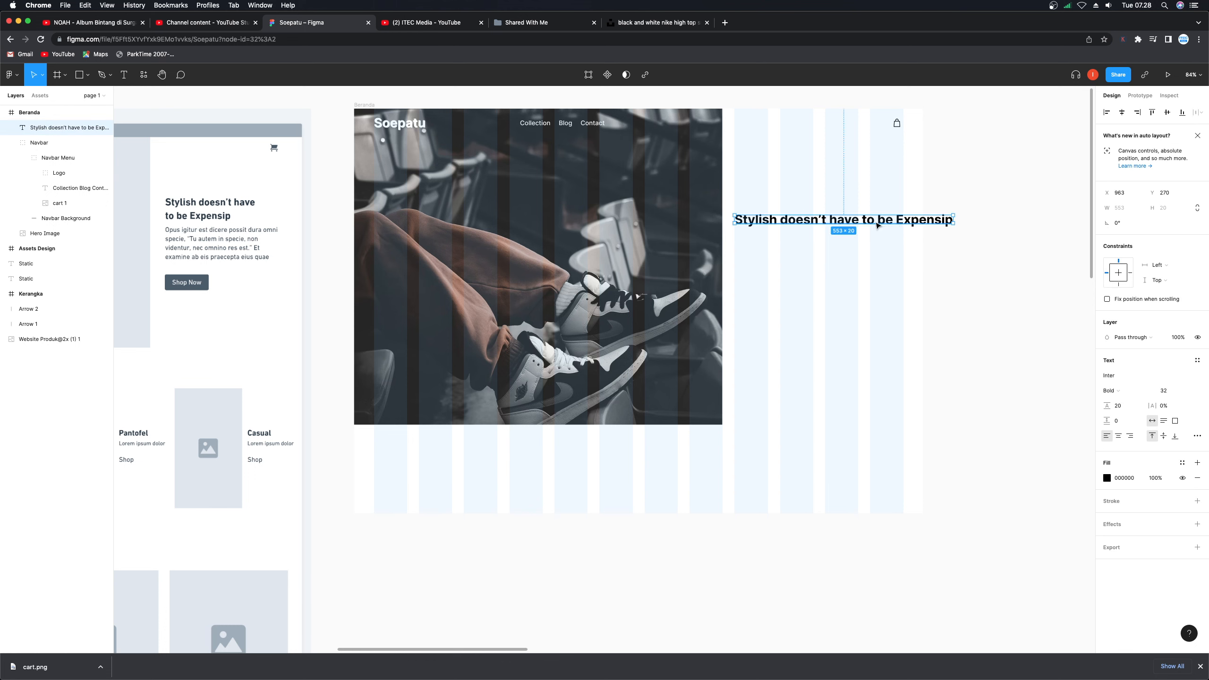
{"action": "left_click", "coordinate": [886, 219]}
{"action": "triple_click", "coordinate": [879, 219]}
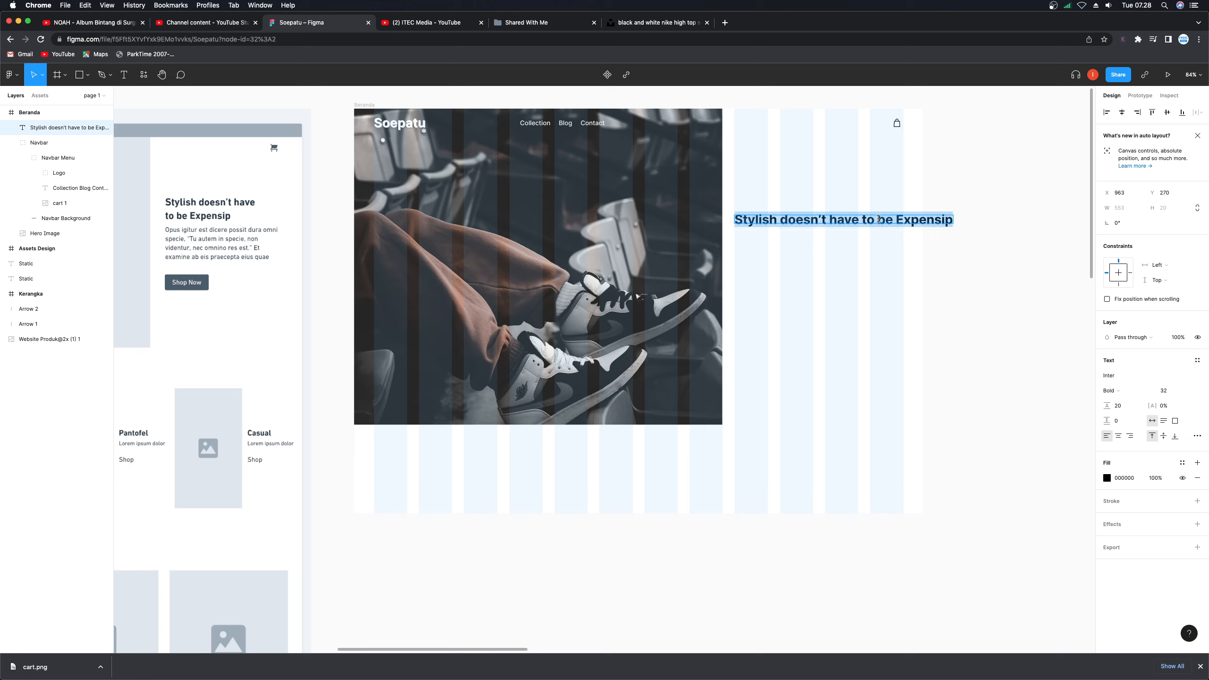
{"action": "key", "text": "BackSpace"}
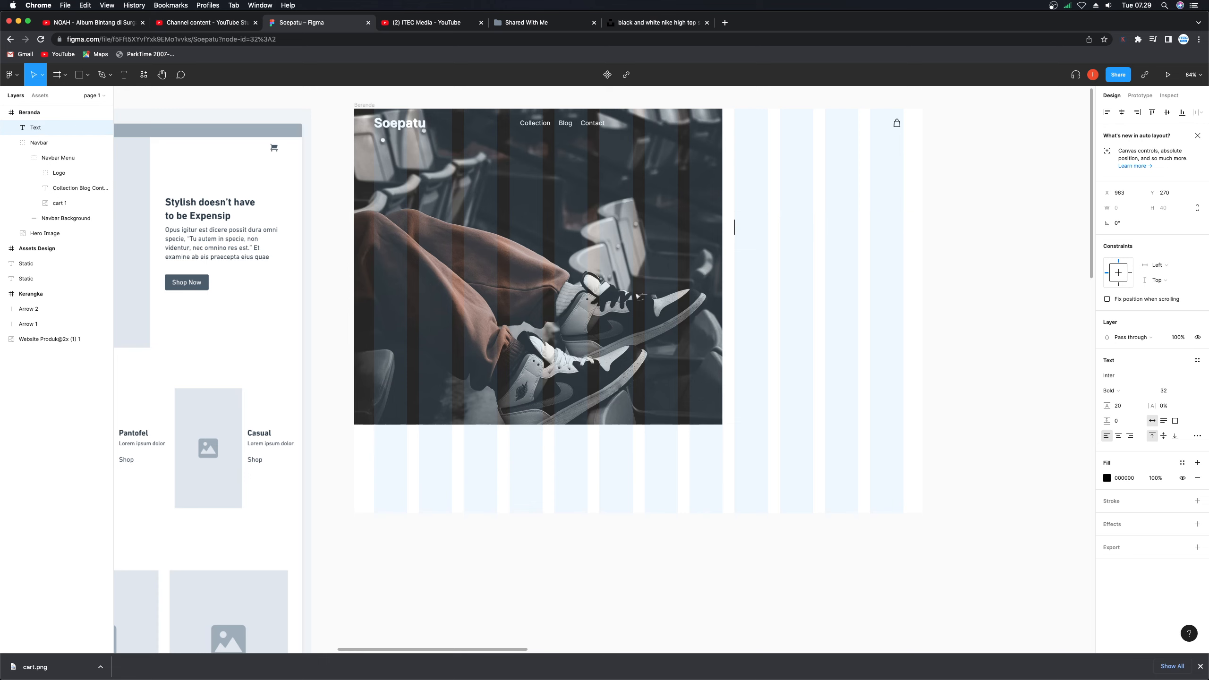
{"action": "key", "text": "super+z"}
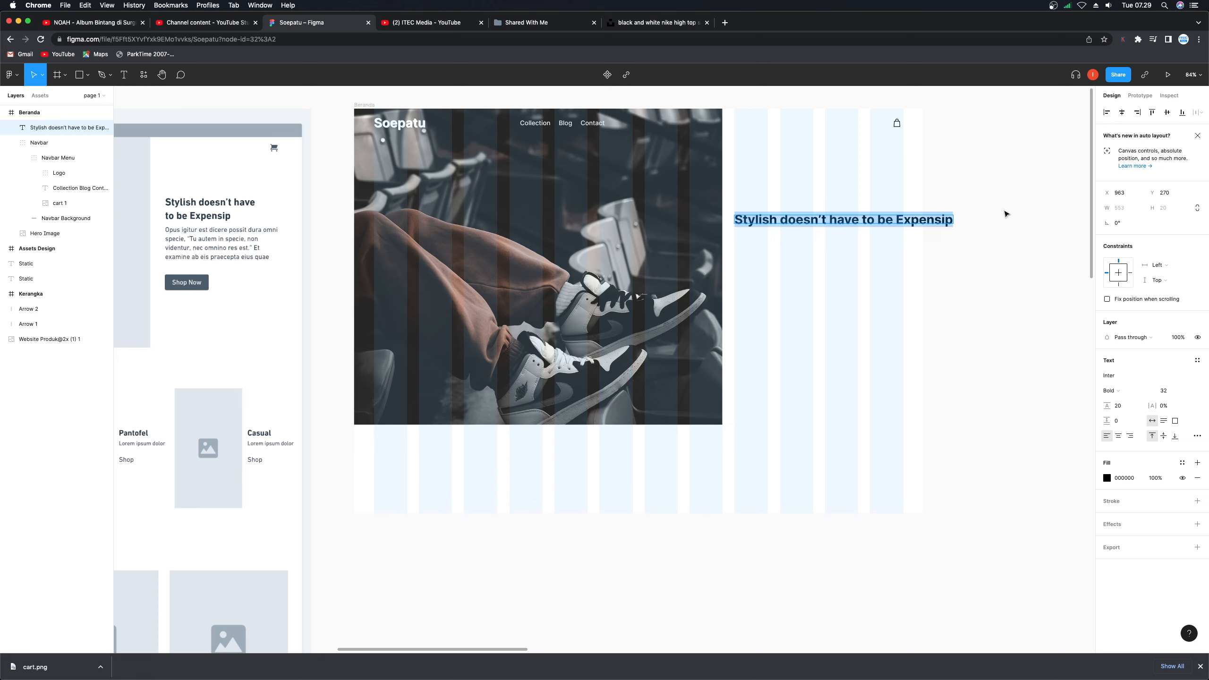
{"action": "key", "text": "Escape"}
- Break the headline into two lines so that "be Expensip" starts the second line
{"action": "double_click", "coordinate": [897, 219]}
{"action": "left_click", "coordinate": [878, 220]}
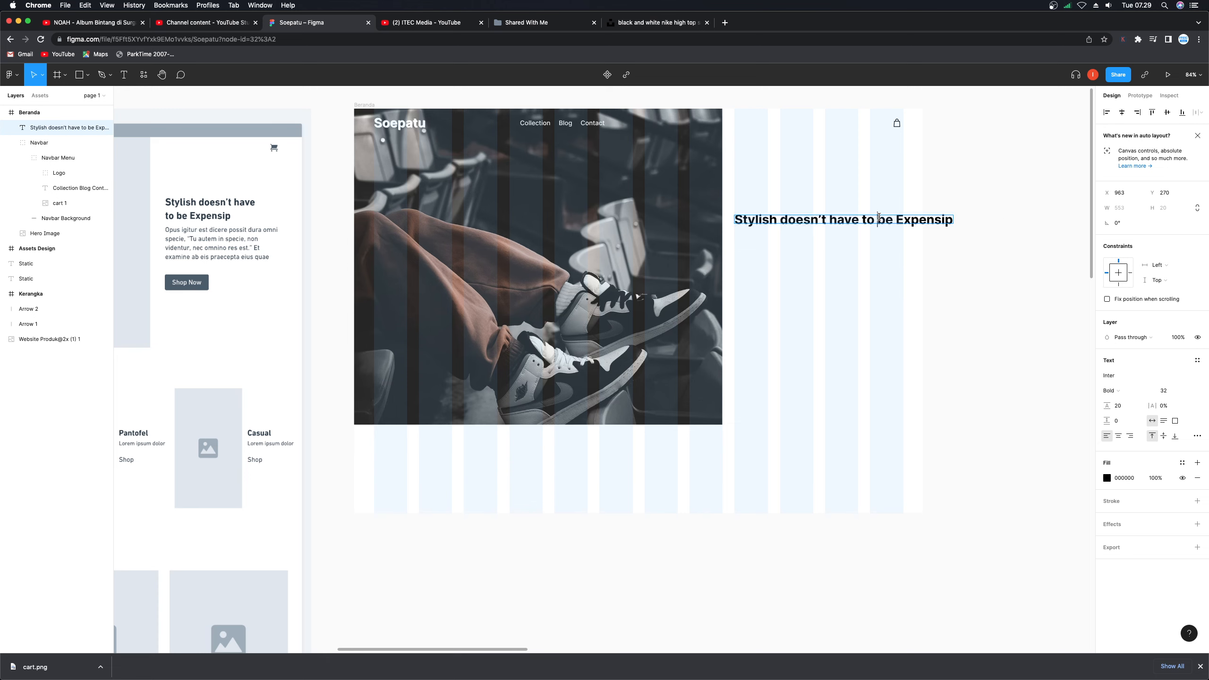
{"action": "key", "text": "Return"}
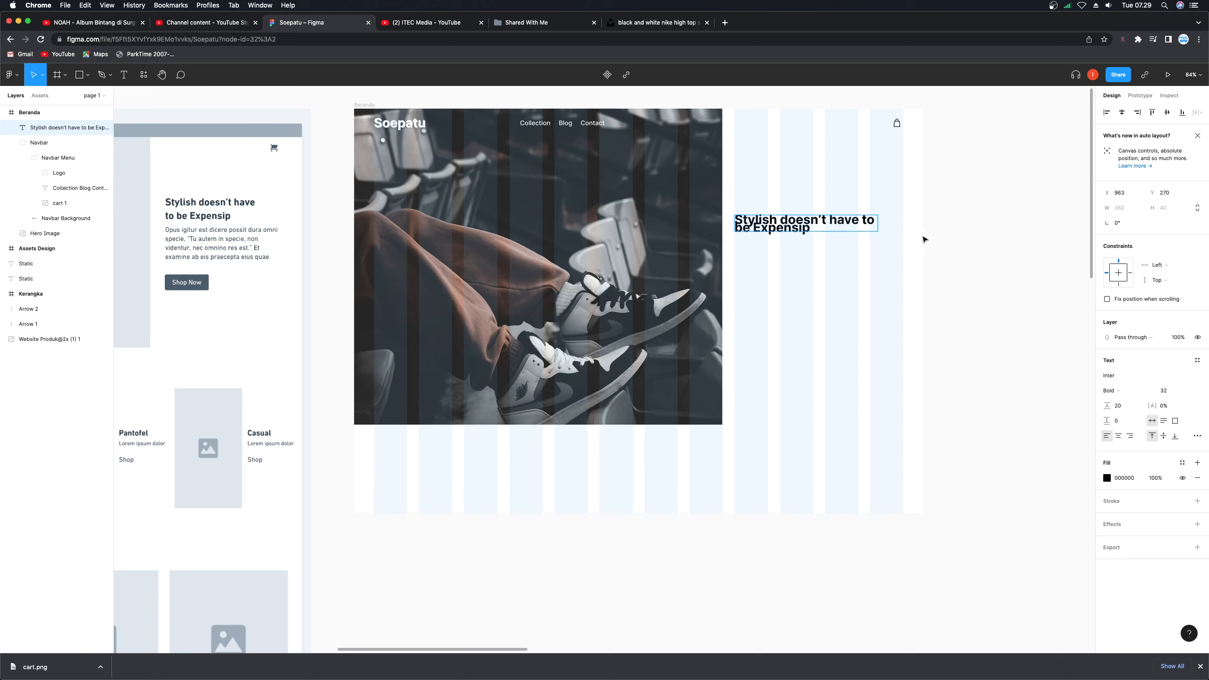
{"action": "key", "text": "Escape"}
- Try line heights of 30 and 40 on the two-line headline
{"action": "left_click", "coordinate": [1122, 406]}
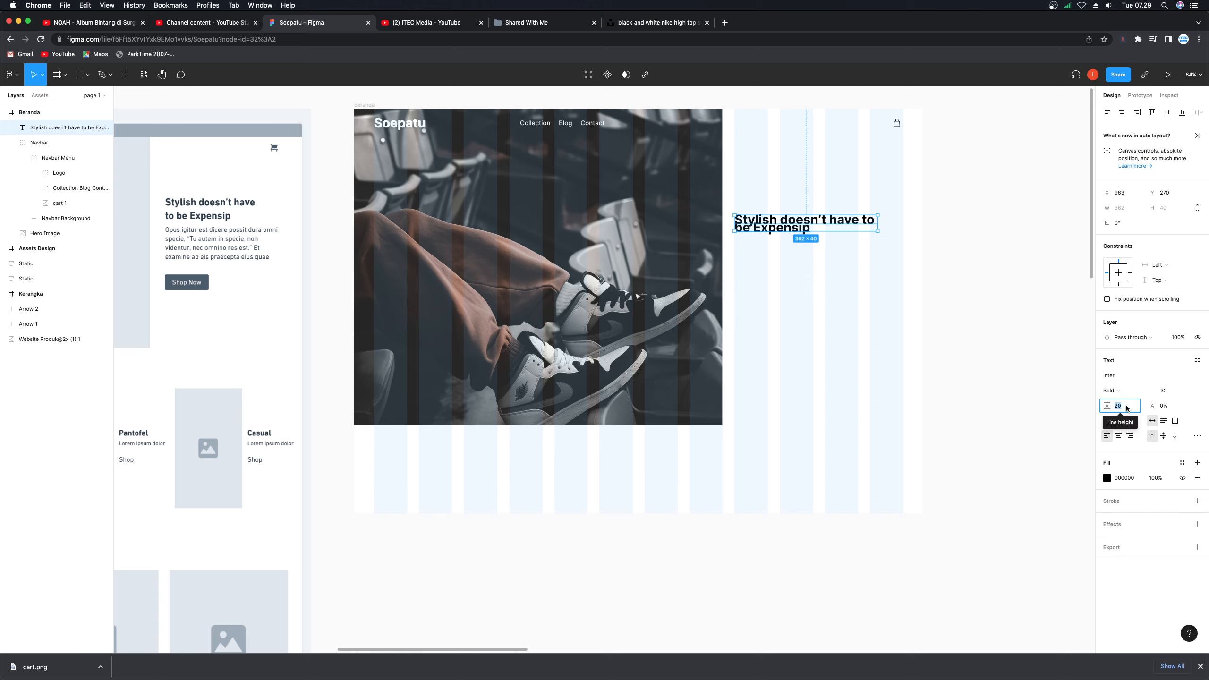
{"action": "type", "text": "30"}
{"action": "key", "text": "Return"}
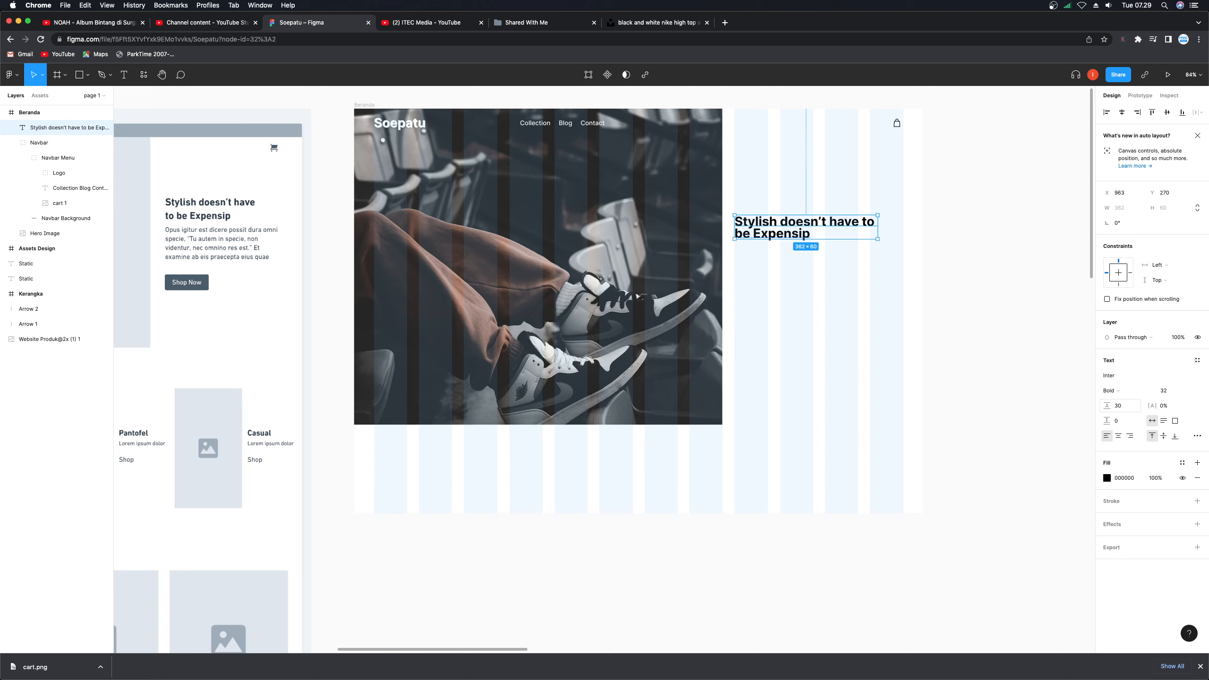
{"action": "key", "text": "BackSpace"}
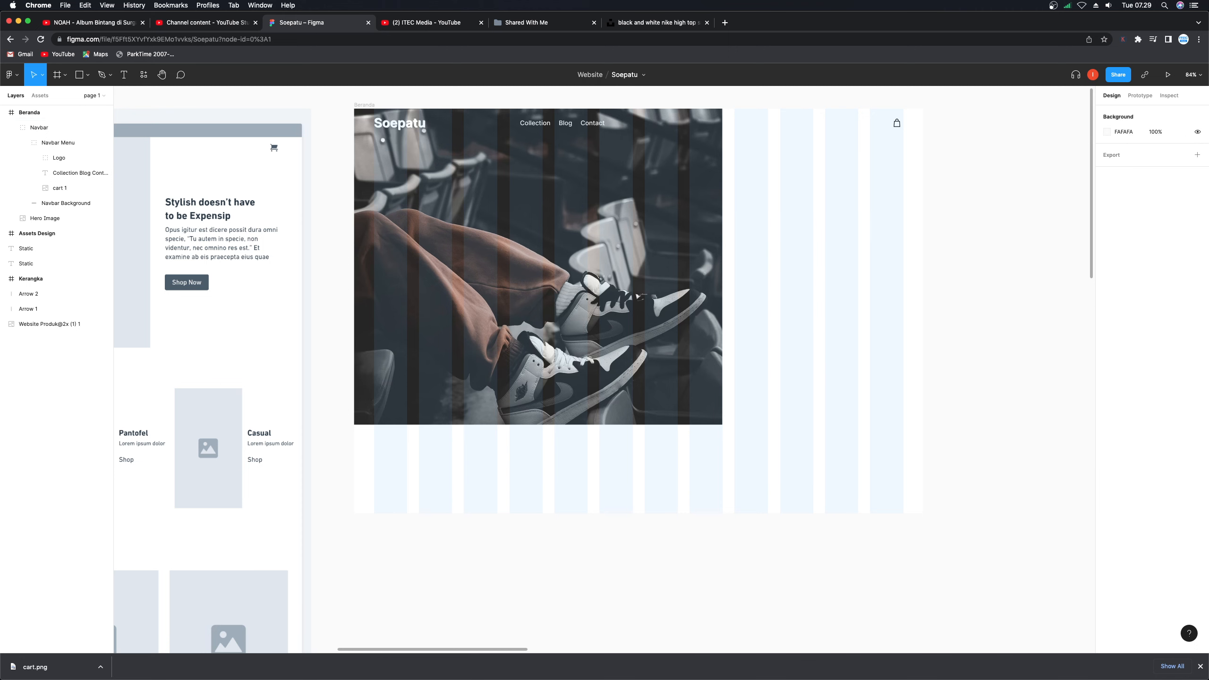
{"action": "key", "text": "super+z"}
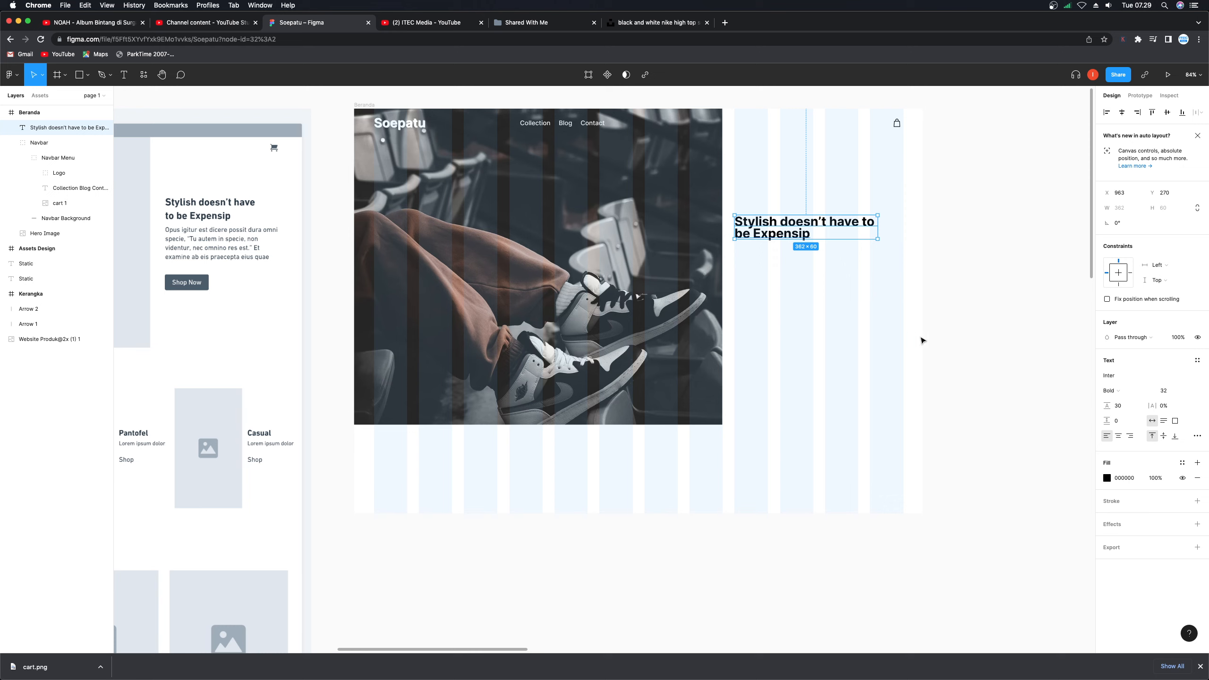
{"action": "left_click", "coordinate": [1123, 405]}
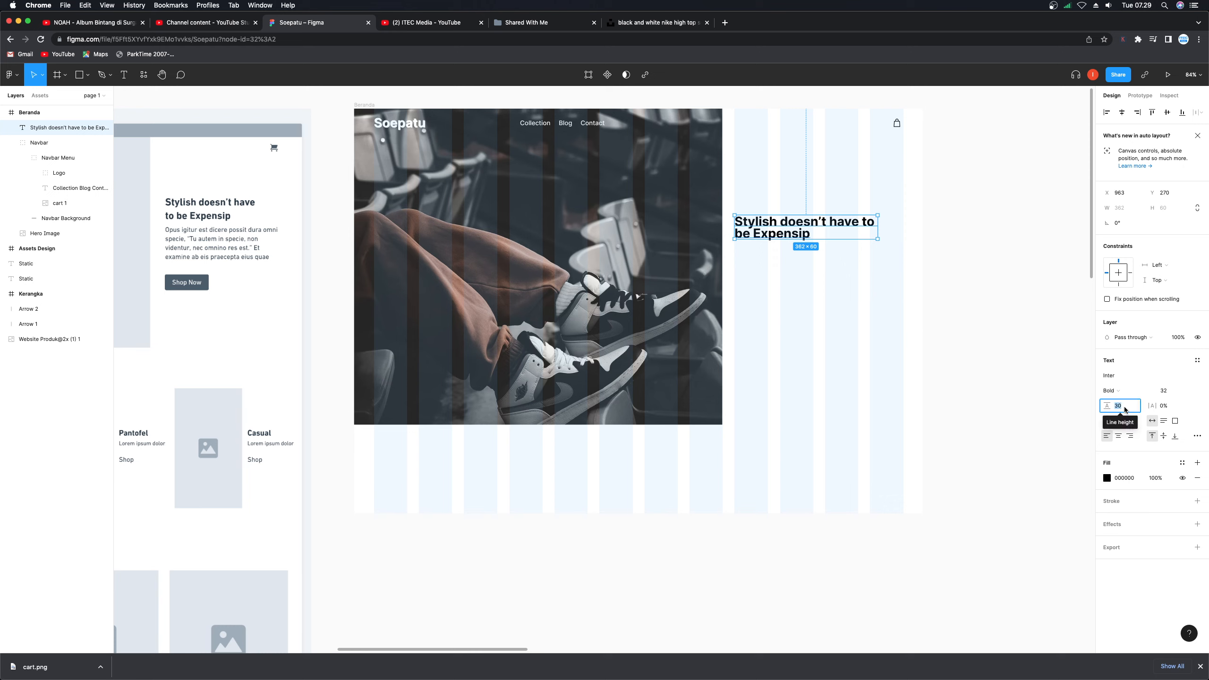
{"action": "type", "text": "40"}
{"action": "key", "text": "Return"}
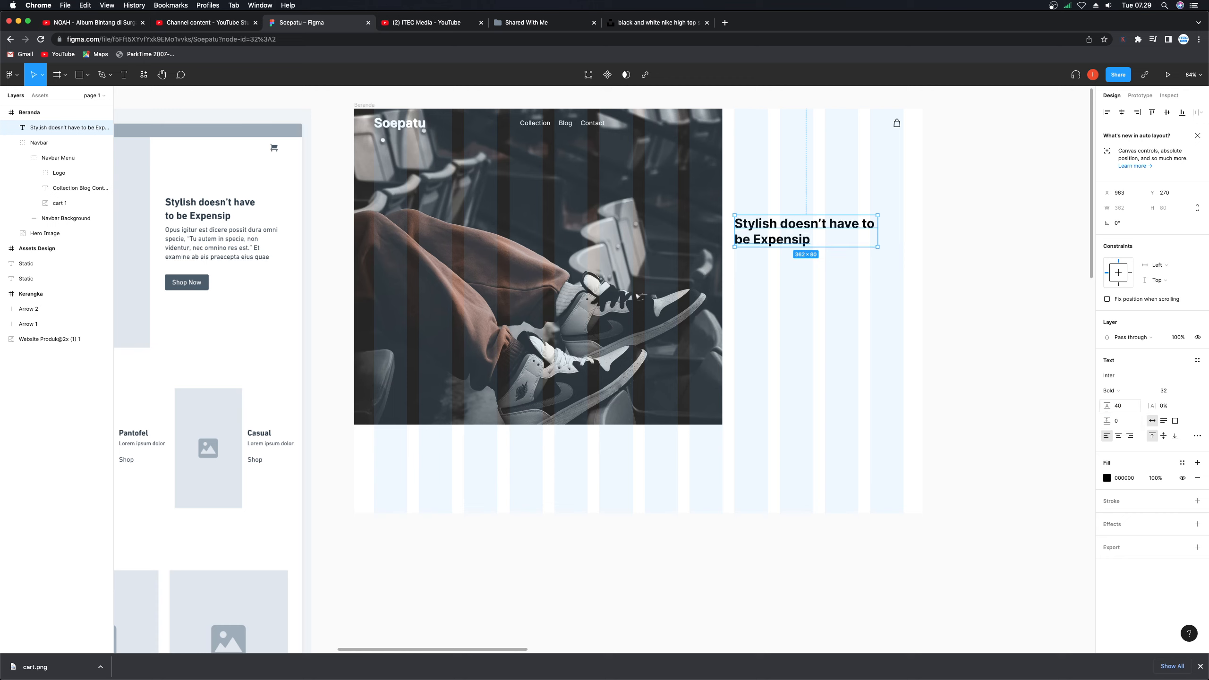
- Set the headline's line height to 42
{"action": "left_click", "coordinate": [1123, 406]}
{"action": "type", "text": "4"}
{"action": "key", "text": "Return"}
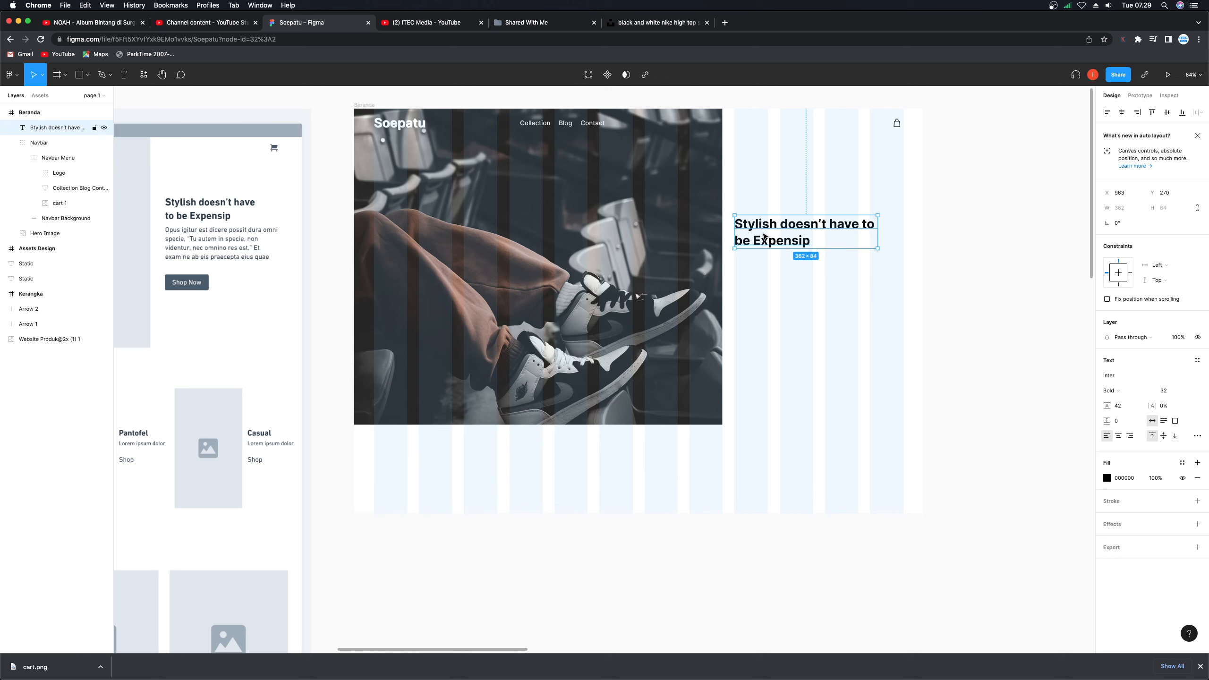
- Add a separate text layer reading "lorem" below the headline
{"action": "key", "text": "t"}
{"action": "left_click", "coordinate": [742, 271]}
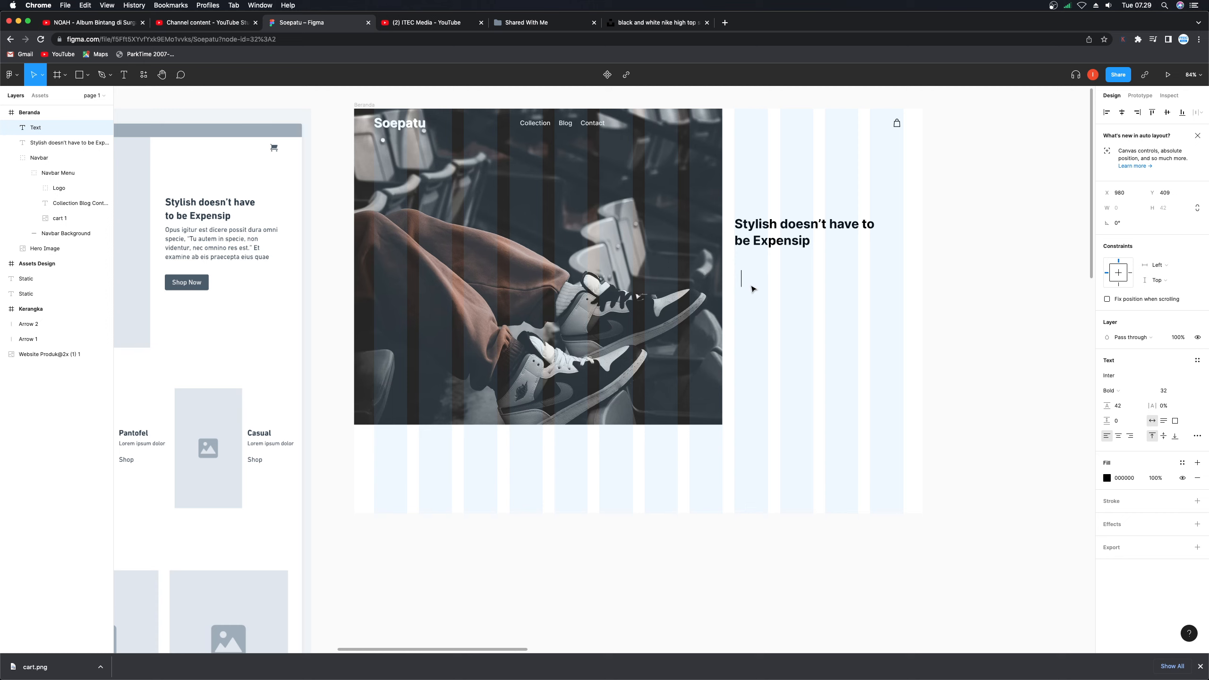
{"action": "type", "text": "lorem,"}
{"action": "key", "text": "BackSpace"}
{"action": "key", "text": "Escape"}
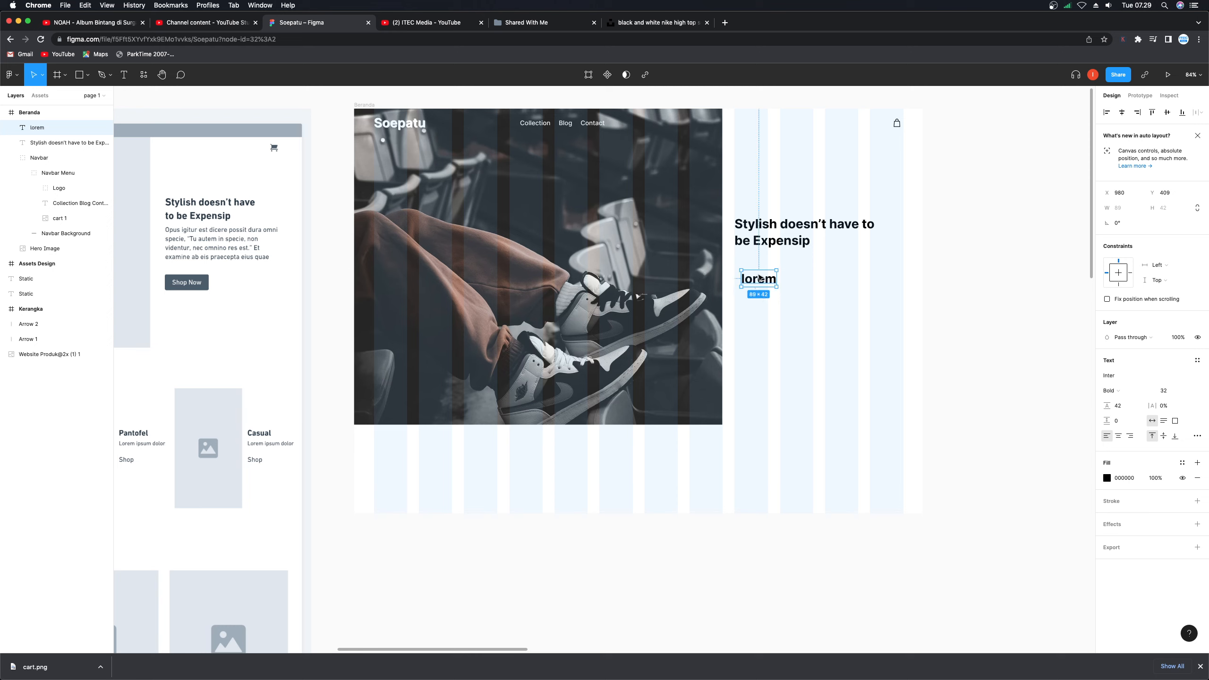
- Align the "lorem" text with the headline's left edge, just below it at about X 963, Y 386
{"action": "left_click_drag", "start_coordinate": [761, 281], "coordinate": [756, 269]}
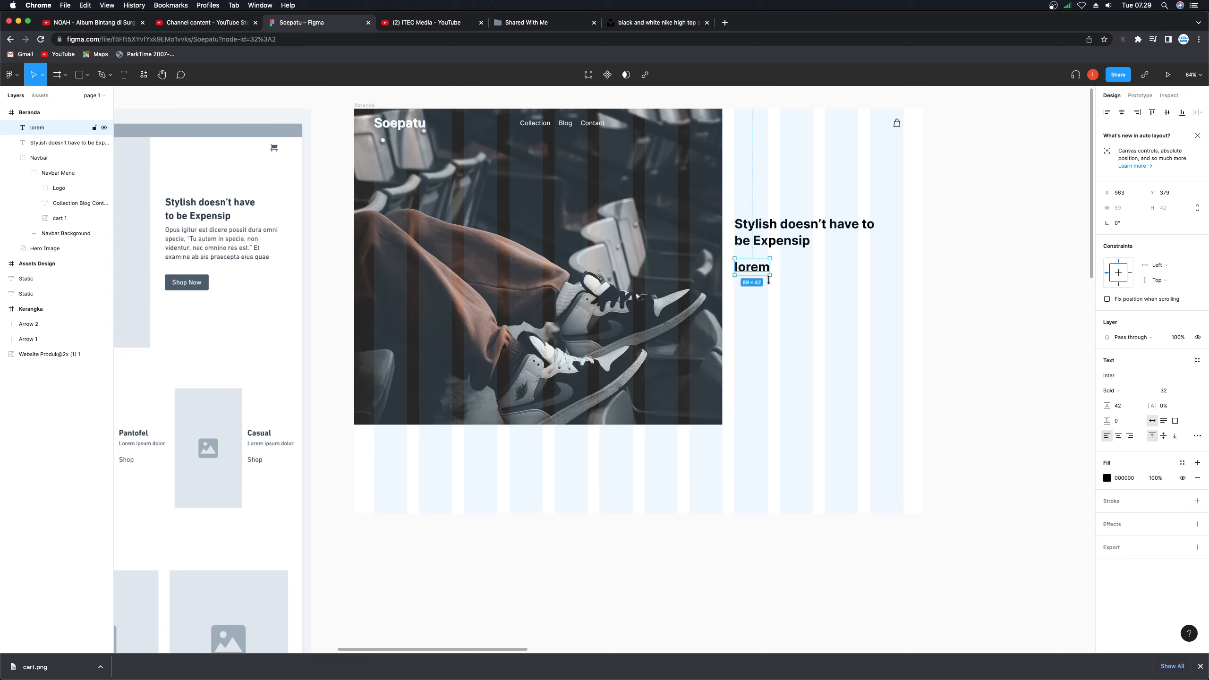
{"action": "left_click", "coordinate": [793, 296]}
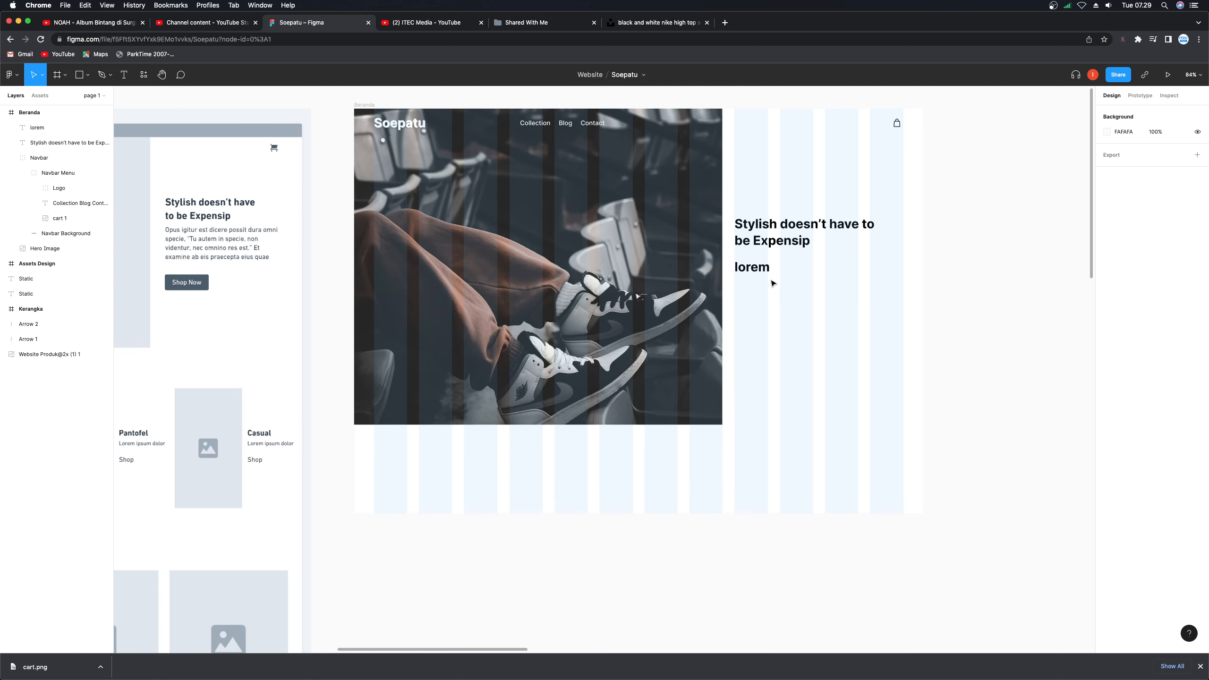
{"action": "mouse_move", "coordinate": [758, 274]}
{"action": "left_mouse_down"}
{"action": "mouse_move", "coordinate": [758, 288]}
{"action": "mouse_move", "coordinate": [758, 277]}
{"action": "left_mouse_up"}
{"action": "left_click", "coordinate": [783, 310]}
{"action": "left_click", "coordinate": [755, 275]}
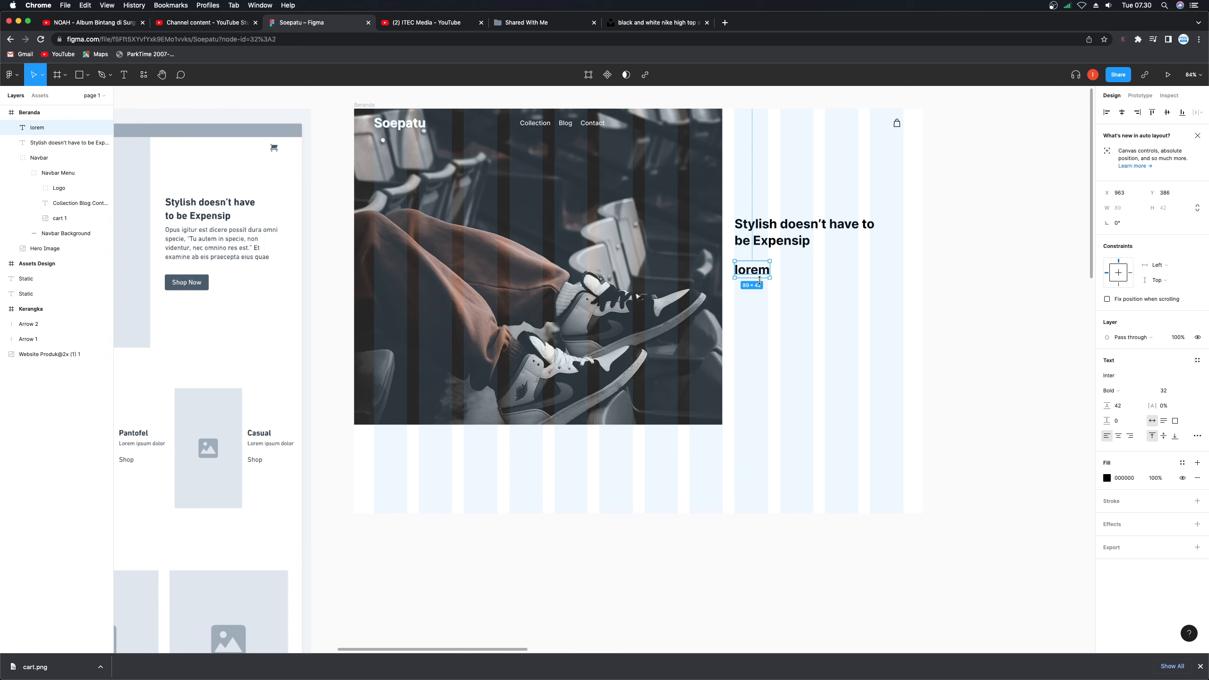
{"action": "right_click", "coordinate": [755, 275]}
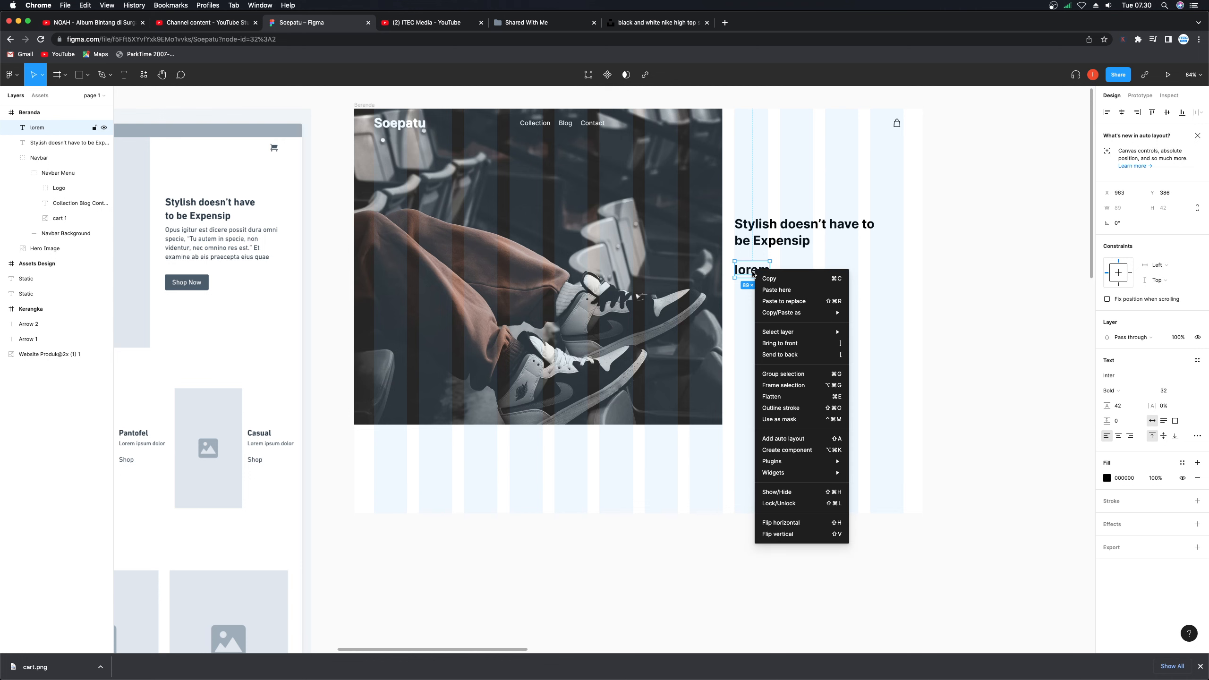
{"action": "mouse_move", "coordinate": [828, 465]}
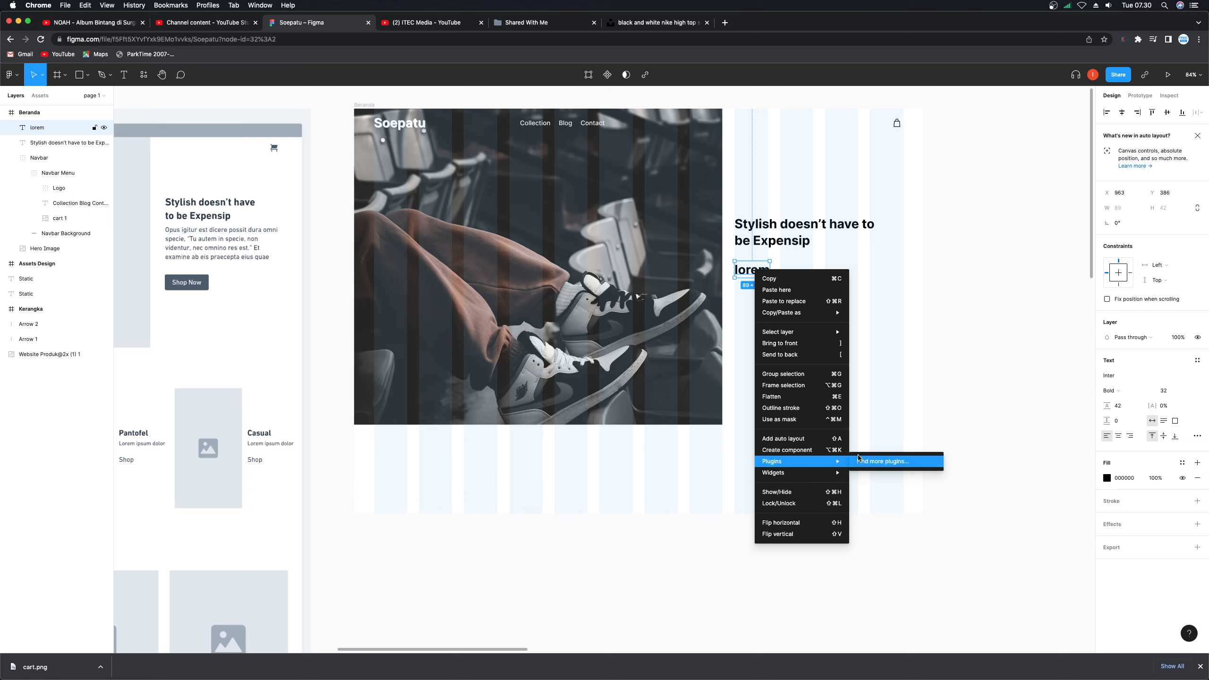
{"action": "left_click", "coordinate": [888, 349]}
{"action": "left_click", "coordinate": [795, 287]}
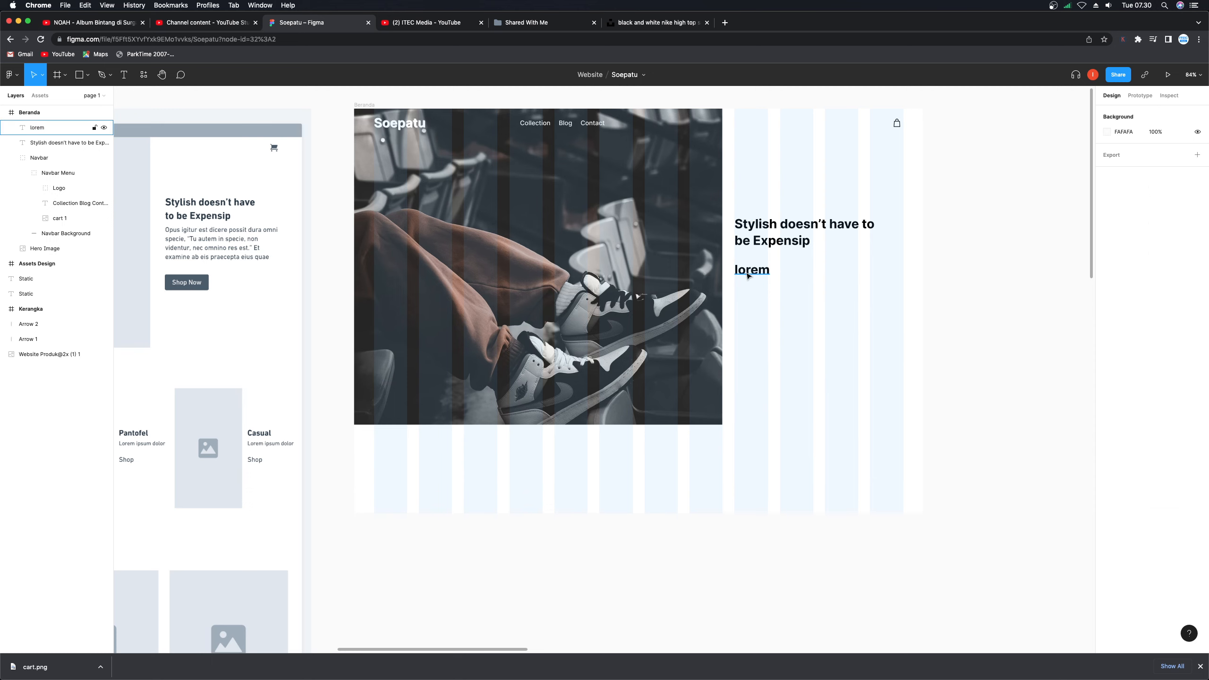
- Search the Figma Community for "lorem ipsum" and show only the matching plugins
{"action": "left_click", "coordinate": [749, 272]}
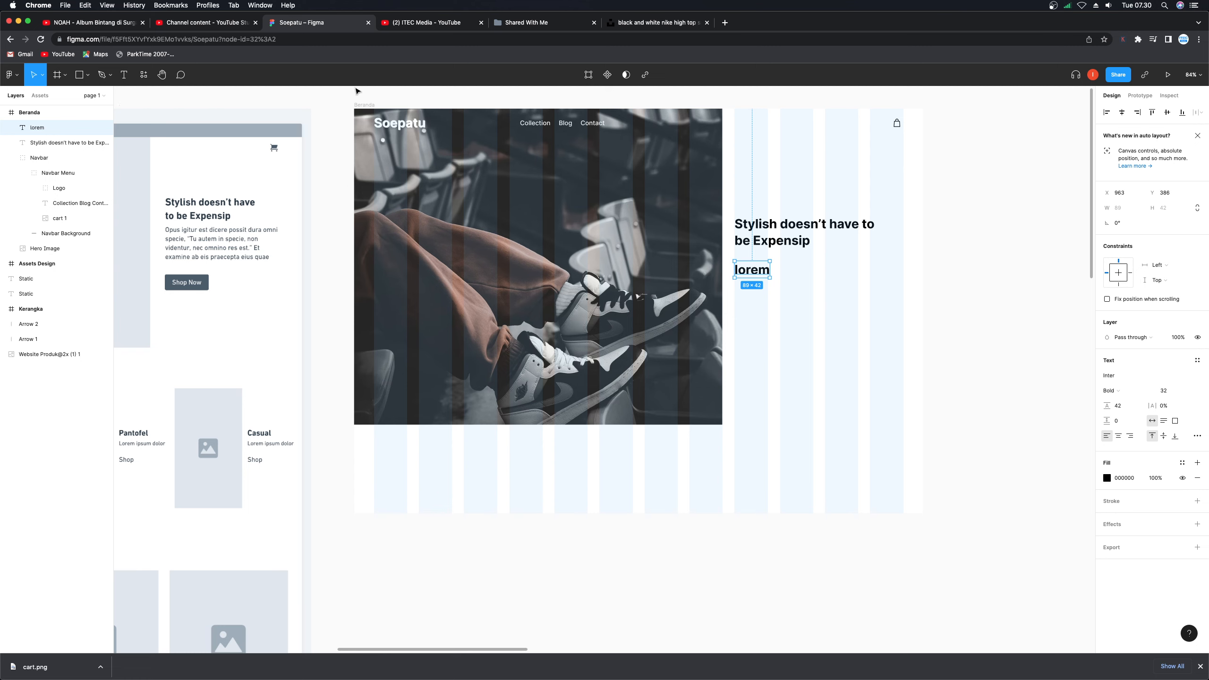
{"action": "left_click", "coordinate": [9, 76]}
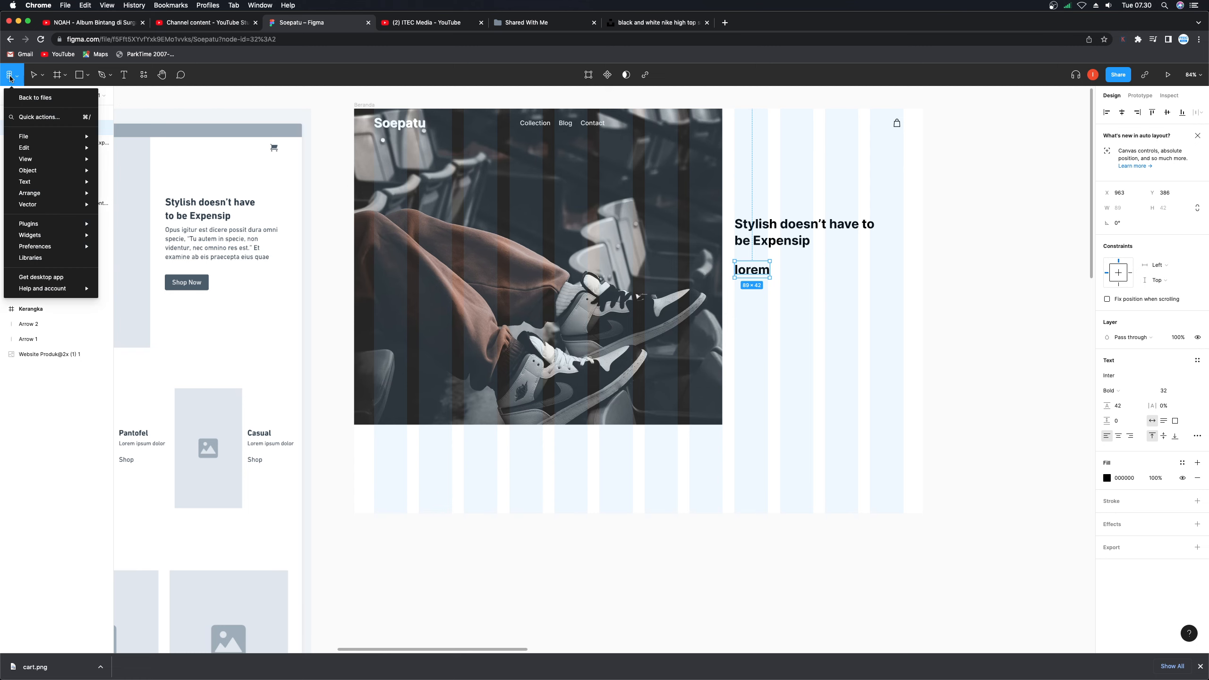
{"action": "left_click", "coordinate": [32, 97]}
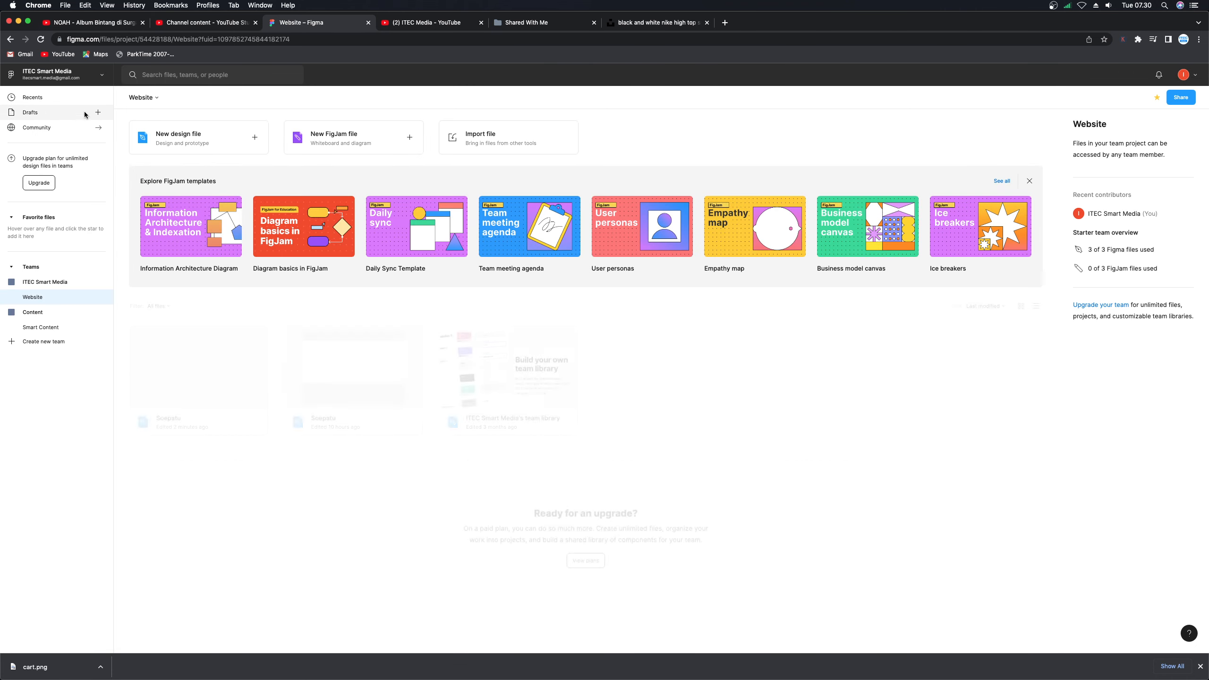
{"action": "left_click", "coordinate": [53, 127]}
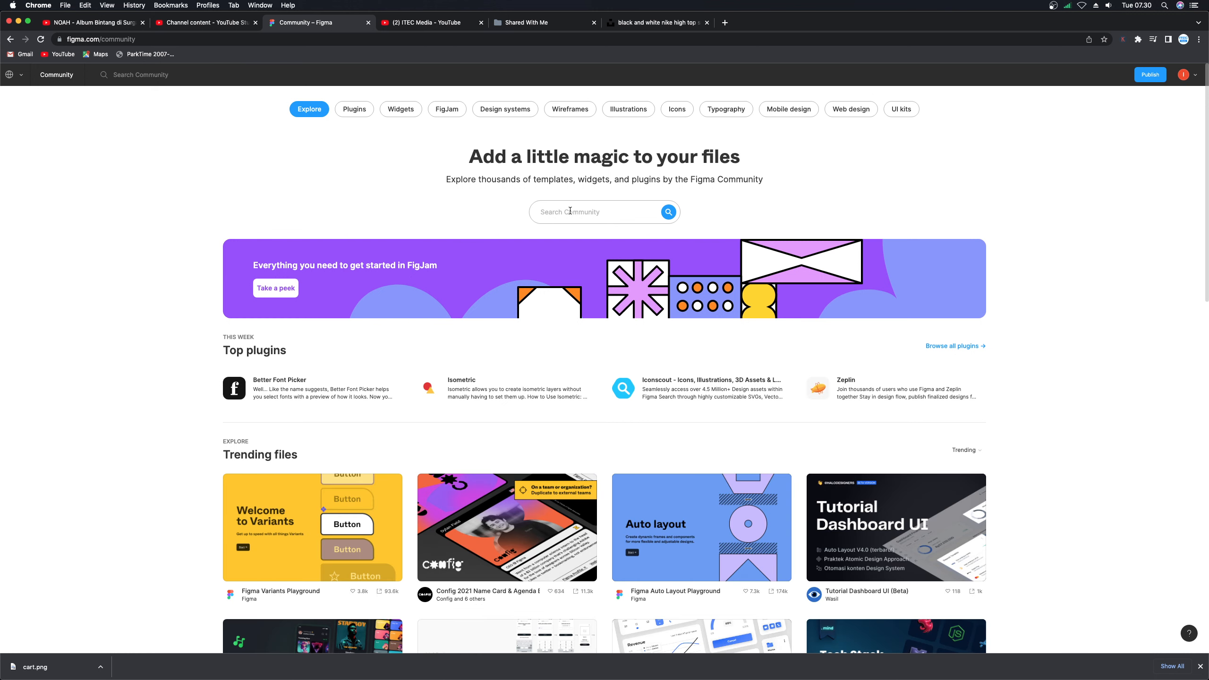
{"action": "type", "text": "lorem ipsum"}
{"action": "key", "text": "Return"}
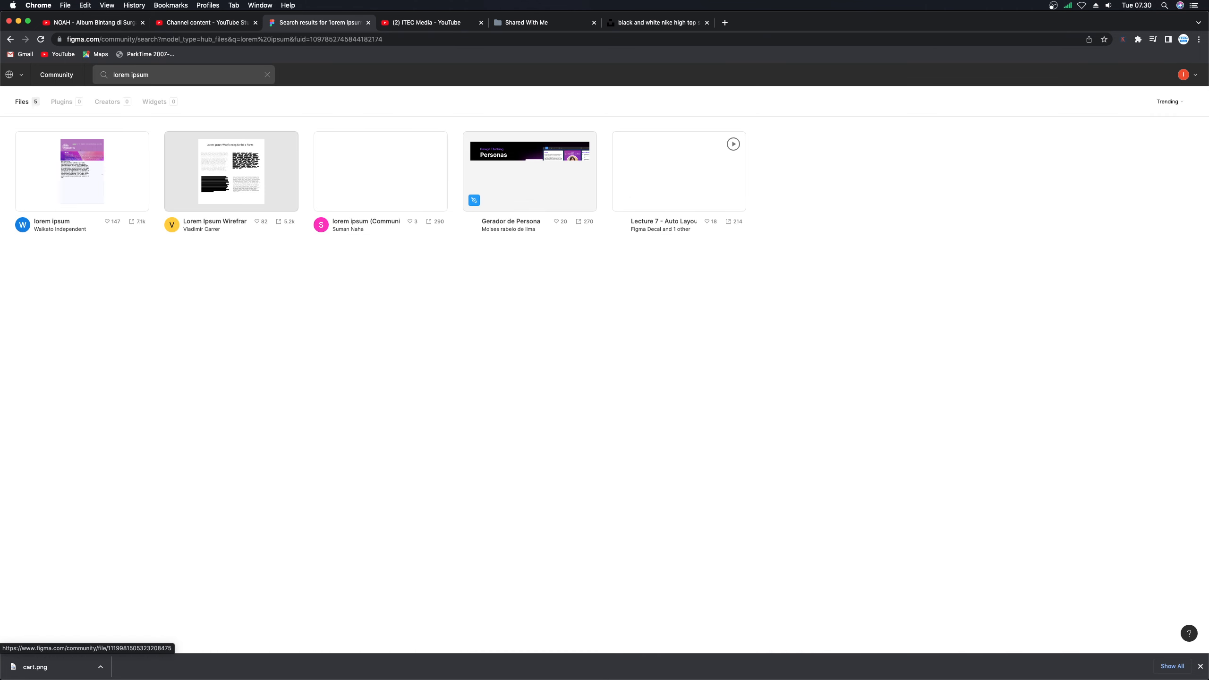
{"action": "left_click", "coordinate": [64, 102]}
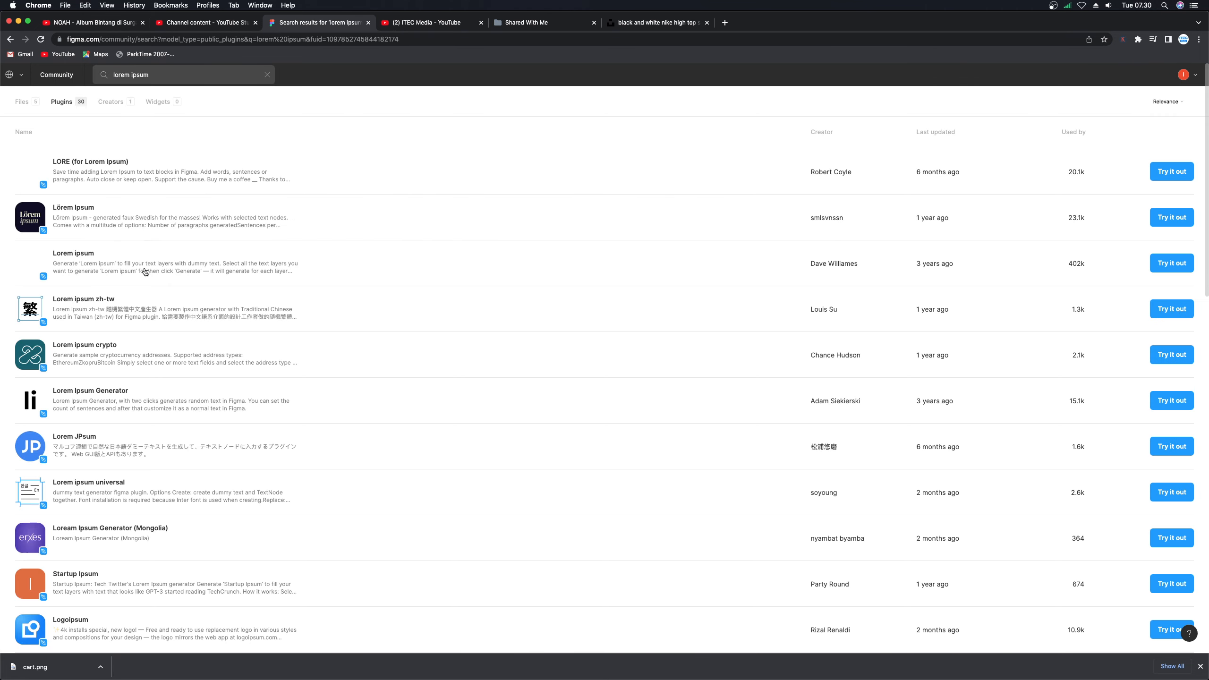
- Try out the "Lorem ipsum" plugin used by 402k people, run it once in its trial file and close that file
{"action": "left_click", "coordinate": [1181, 266]}
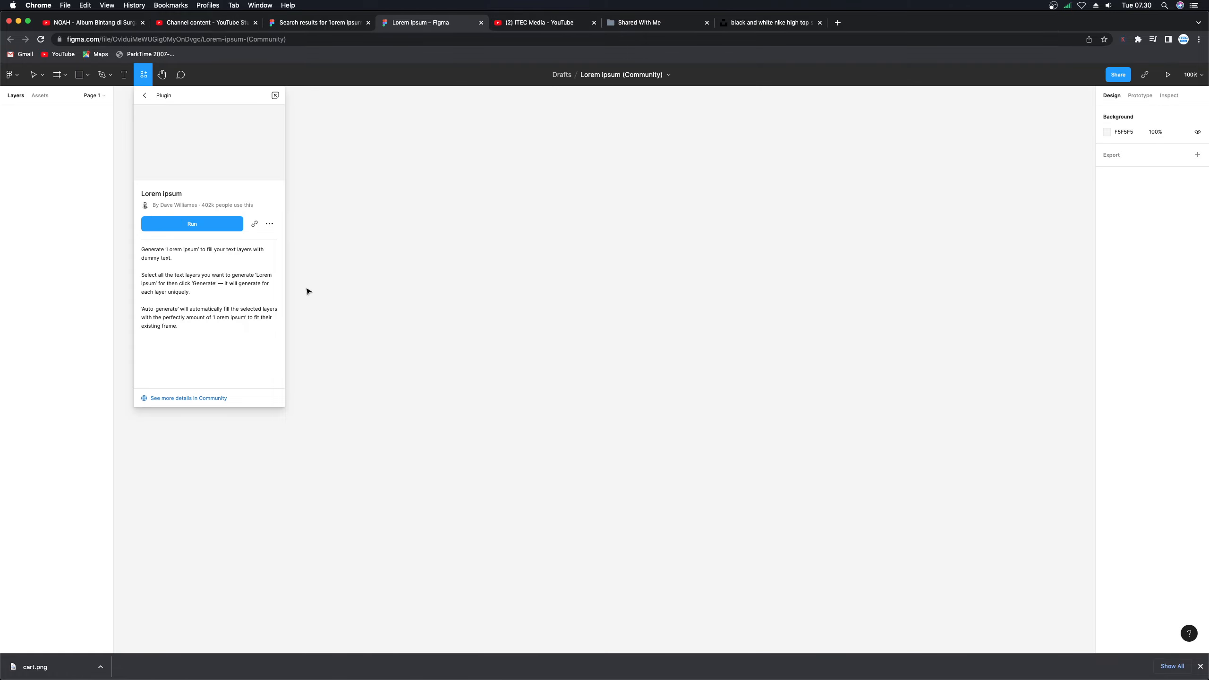
{"action": "left_click", "coordinate": [190, 221]}
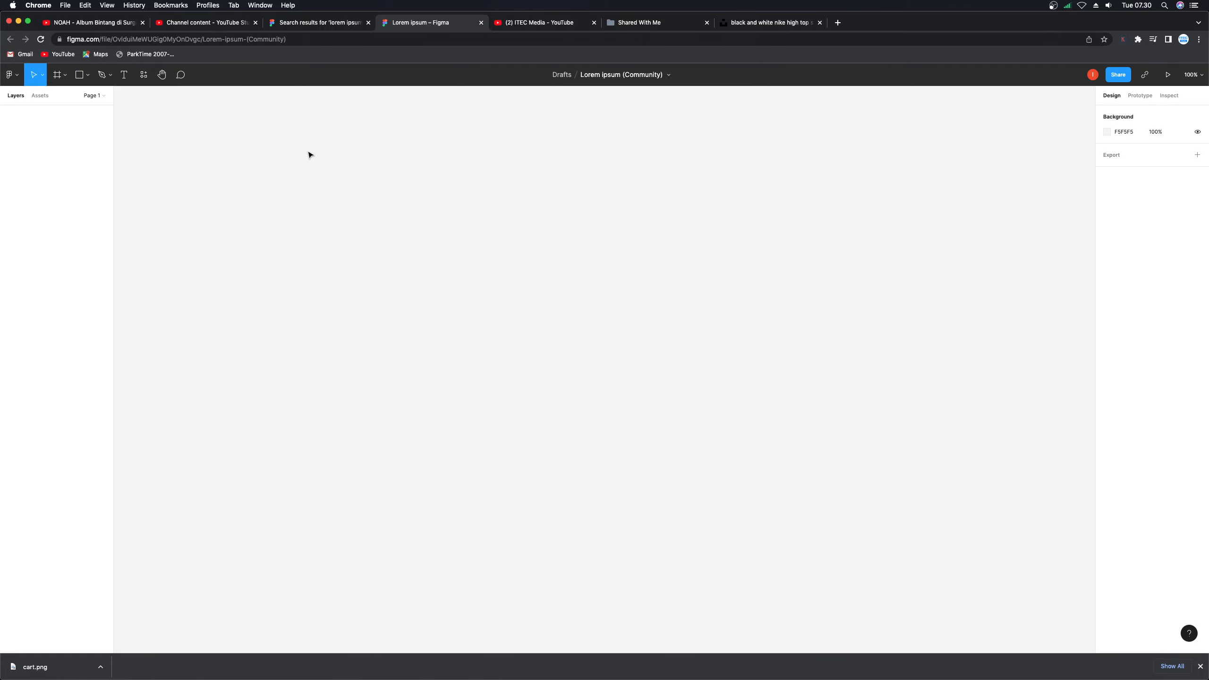
{"action": "left_click", "coordinate": [329, 24]}
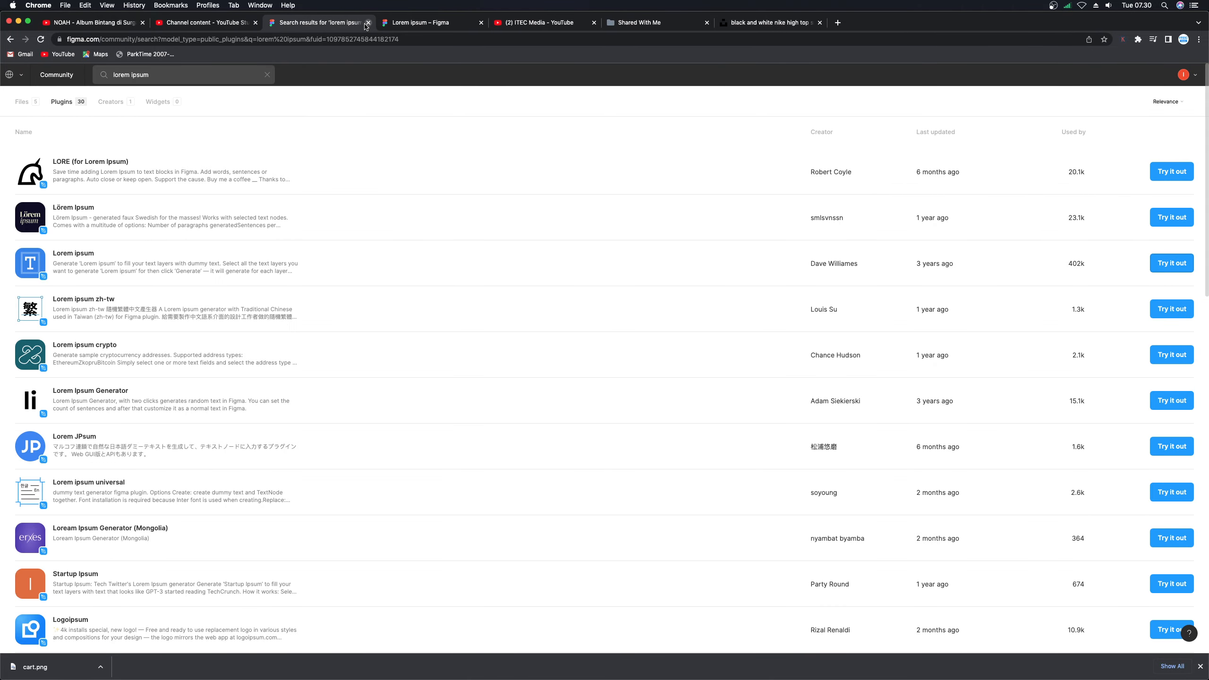
{"action": "left_click", "coordinate": [466, 25]}
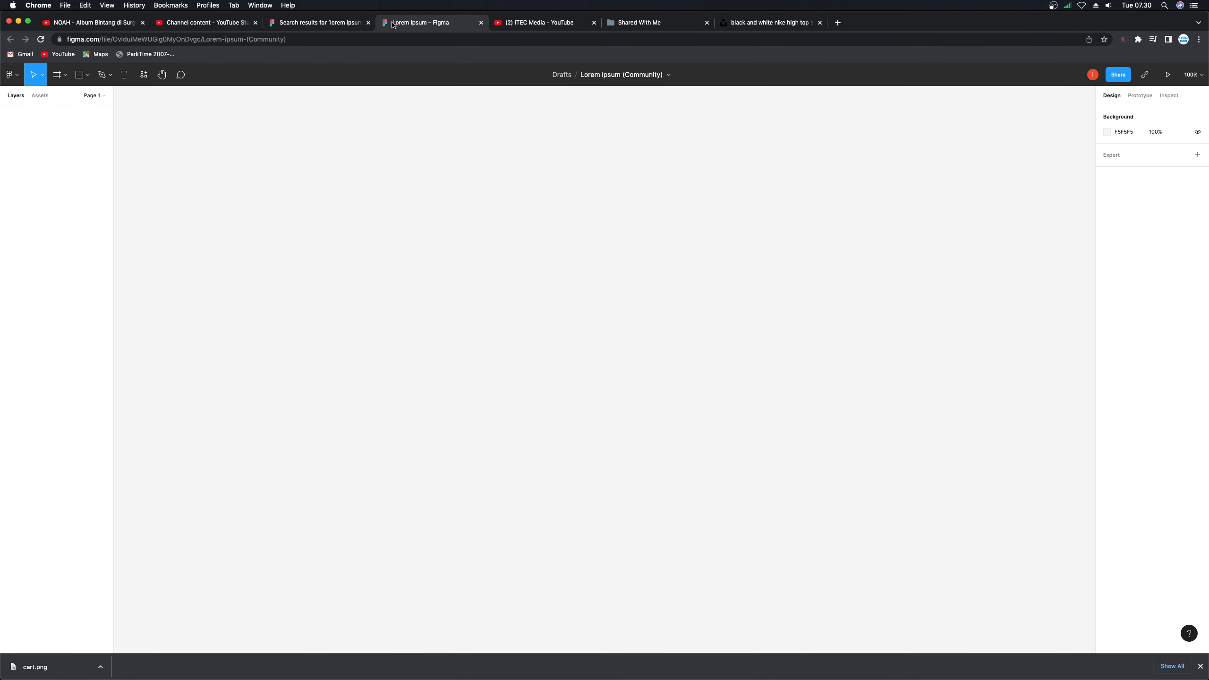
{"action": "left_click", "coordinate": [480, 23]}
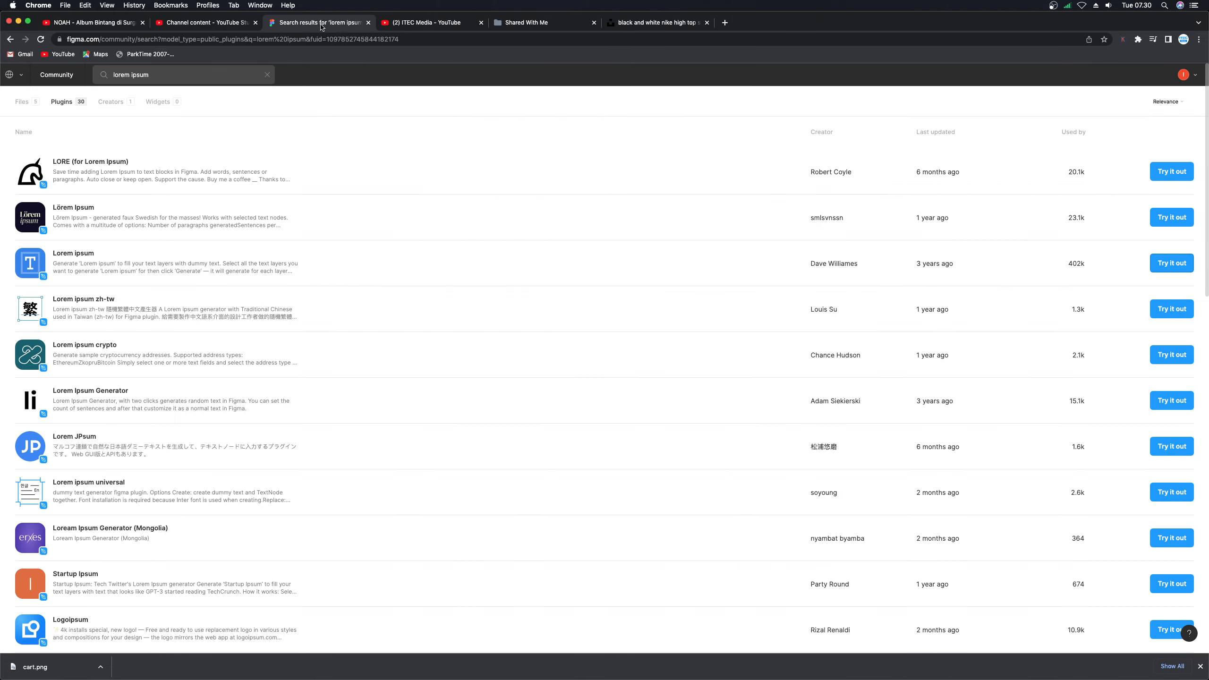
- Return to the ITEC Smart Media team's Website project and reopen the most recently edited Soepatu file
{"action": "left_click", "coordinate": [16, 75]}
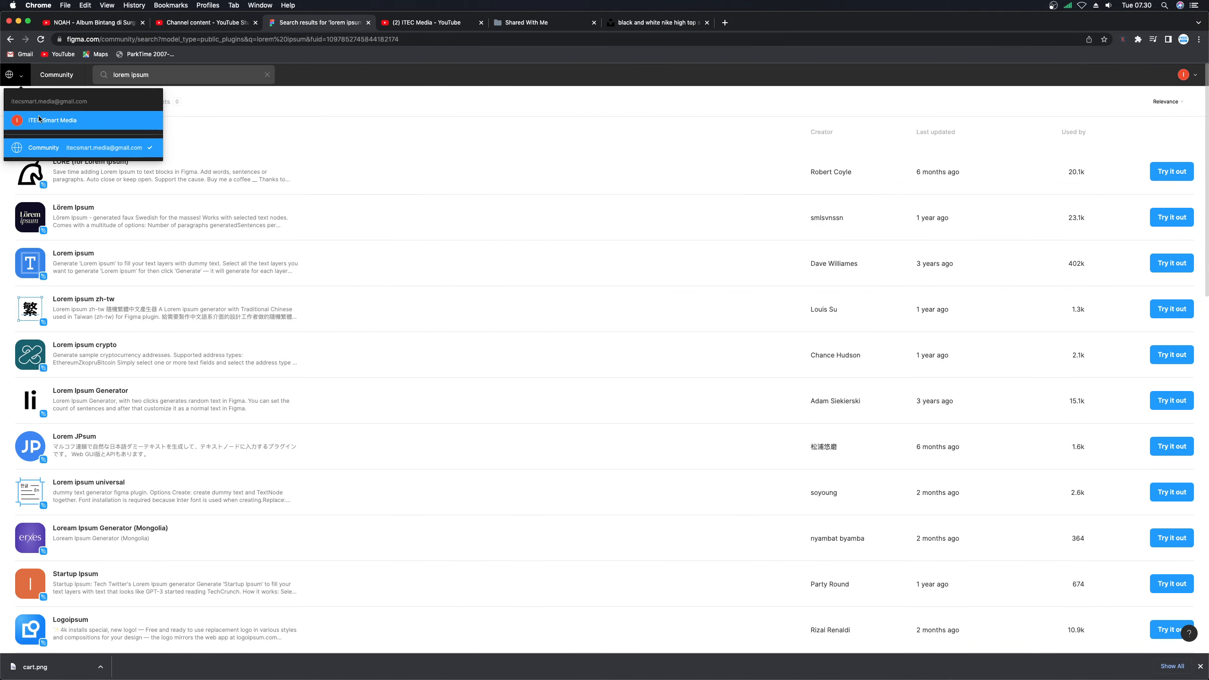
{"action": "left_click", "coordinate": [76, 119]}
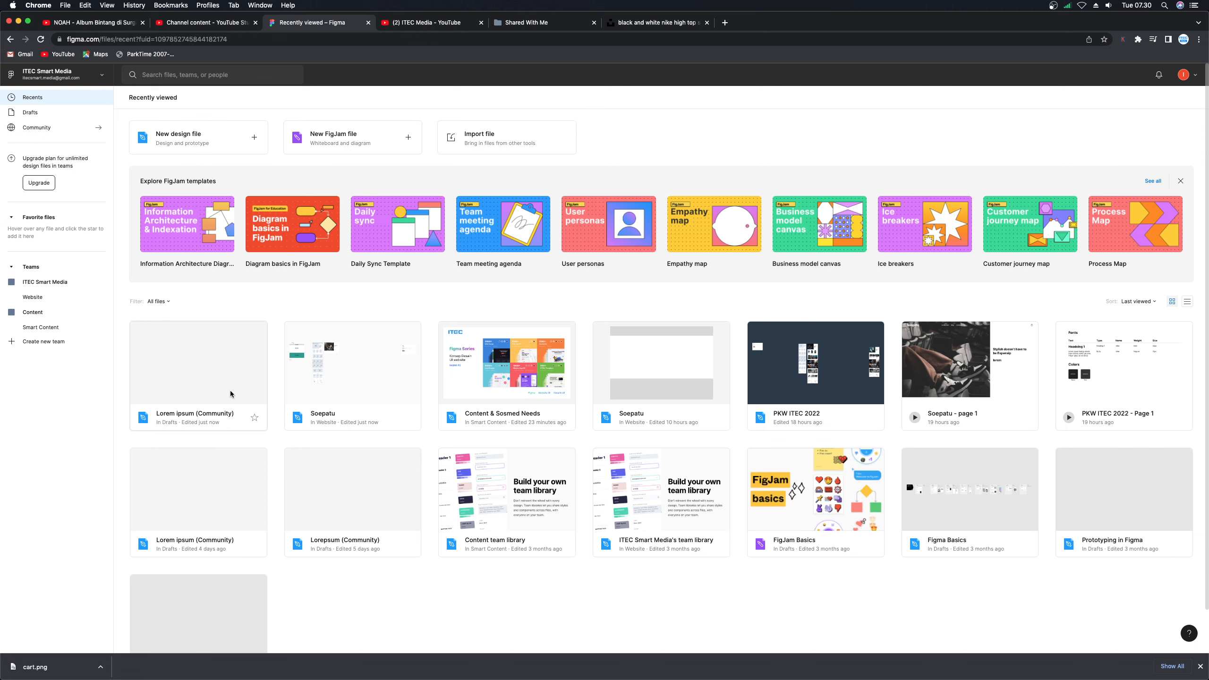
{"action": "left_click", "coordinate": [42, 298]}
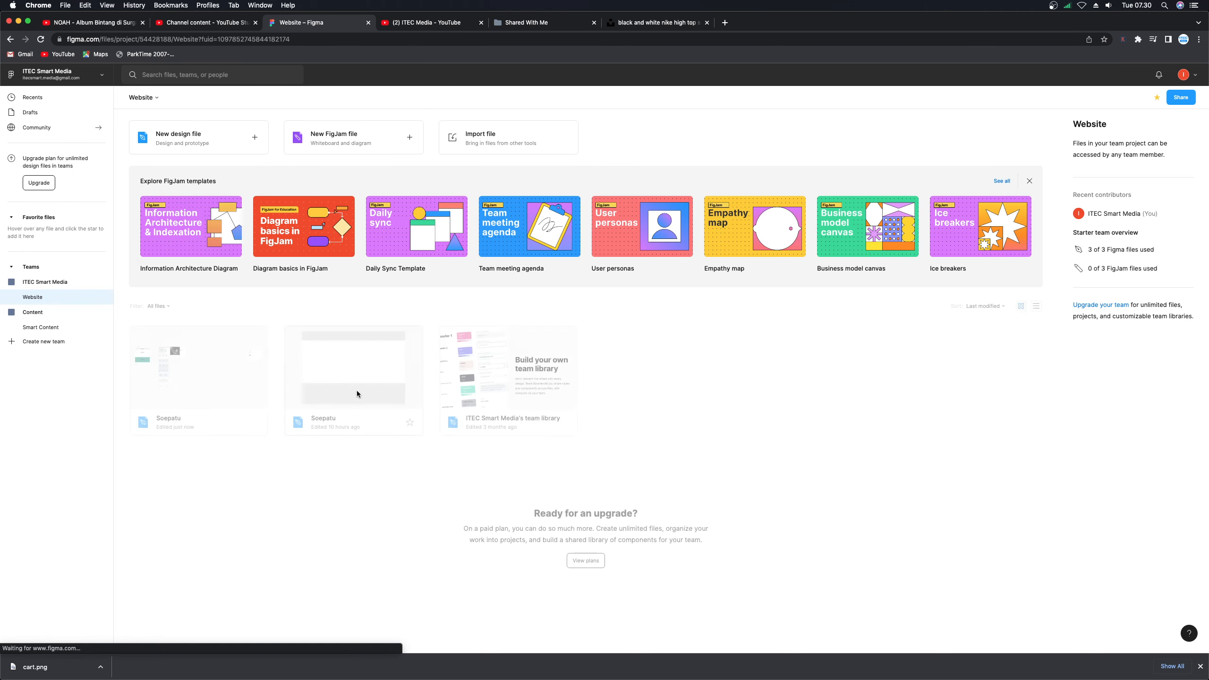
{"action": "left_click", "coordinate": [186, 389]}
{"action": "double_click", "coordinate": [186, 390]}
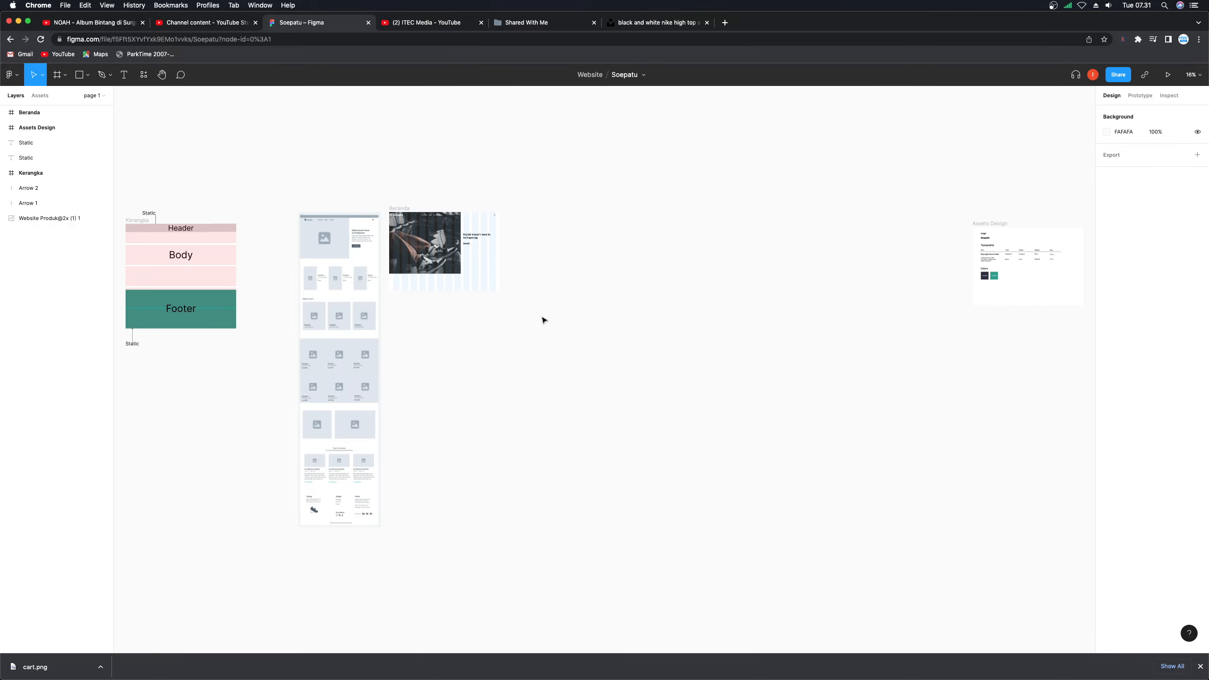
- Replace the "lorem" text below the Beranda headline with the dummy string "dfjkaahdf"
{"action": "scroll", "coordinate": [469, 253], "scroll_direction": "up", "scroll_amount": 5}
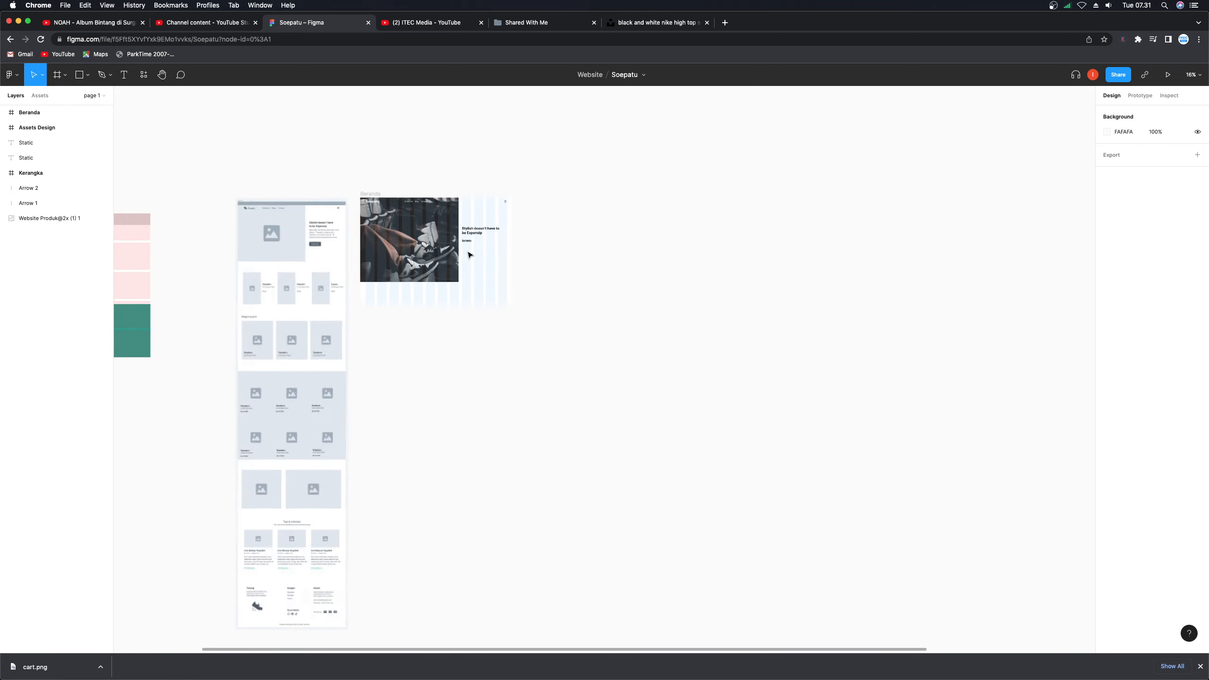
{"action": "scroll", "coordinate": [469, 253], "scroll_direction": "up", "scroll_amount": 5}
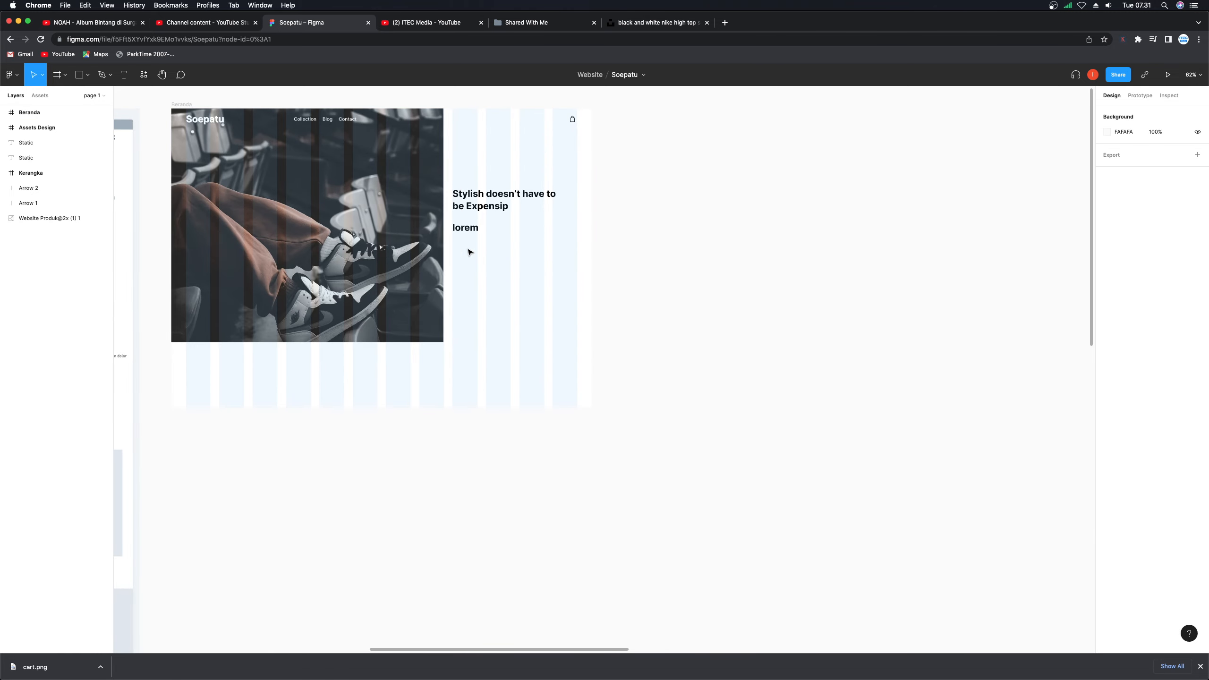
{"action": "scroll", "coordinate": [469, 252], "scroll_direction": "up", "scroll_amount": 2}
{"action": "scroll", "coordinate": [469, 252], "scroll_direction": "up", "scroll_amount": 3}
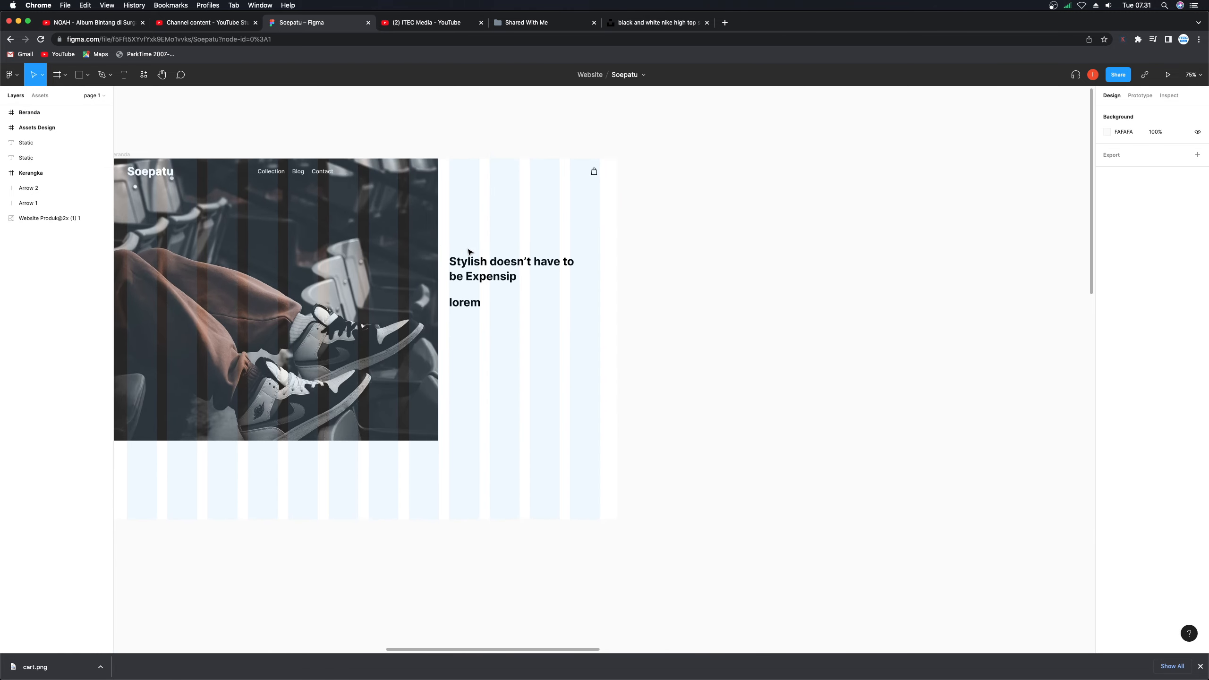
{"action": "scroll", "coordinate": [468, 303], "scroll_direction": "up", "scroll_amount": 1}
{"action": "left_click", "coordinate": [469, 307]}
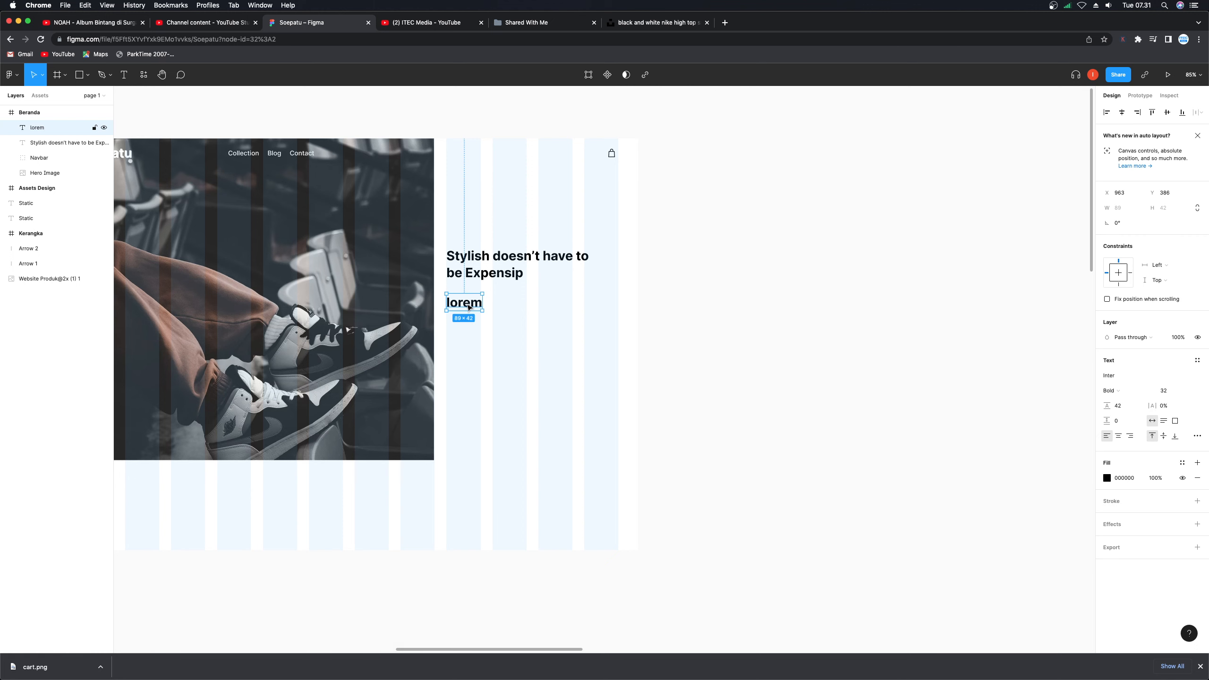
{"action": "double_click", "coordinate": [467, 303]}
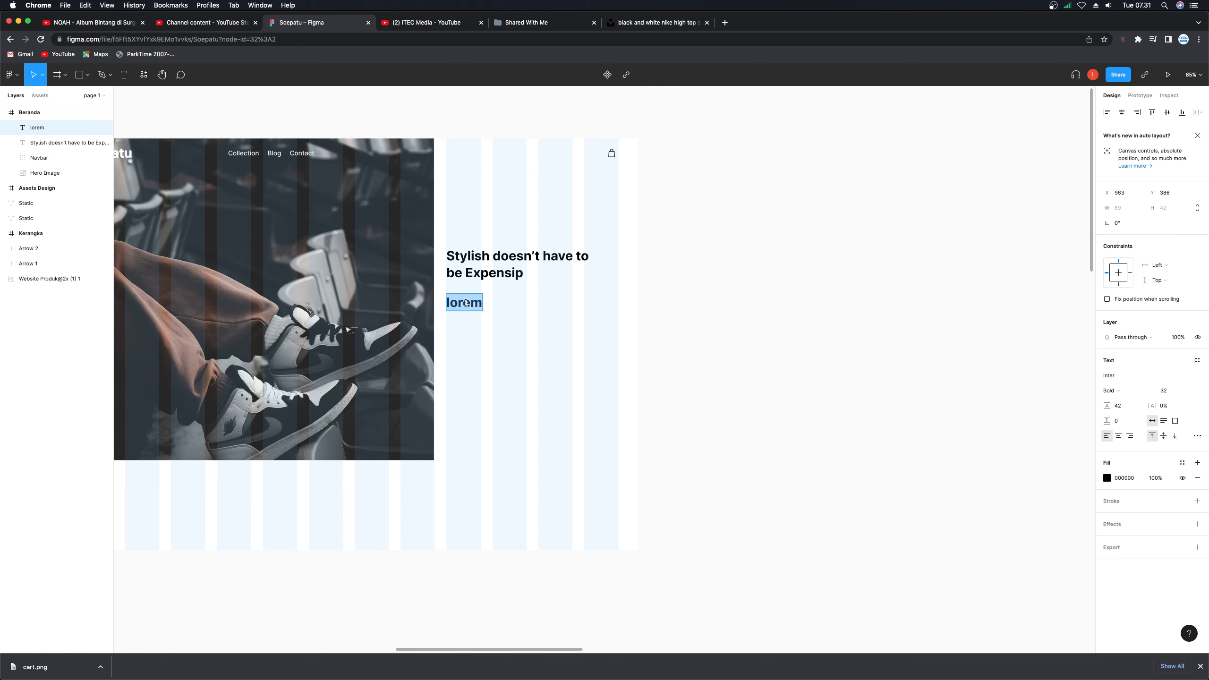
{"action": "type", "text": "dfjkaahdf"}
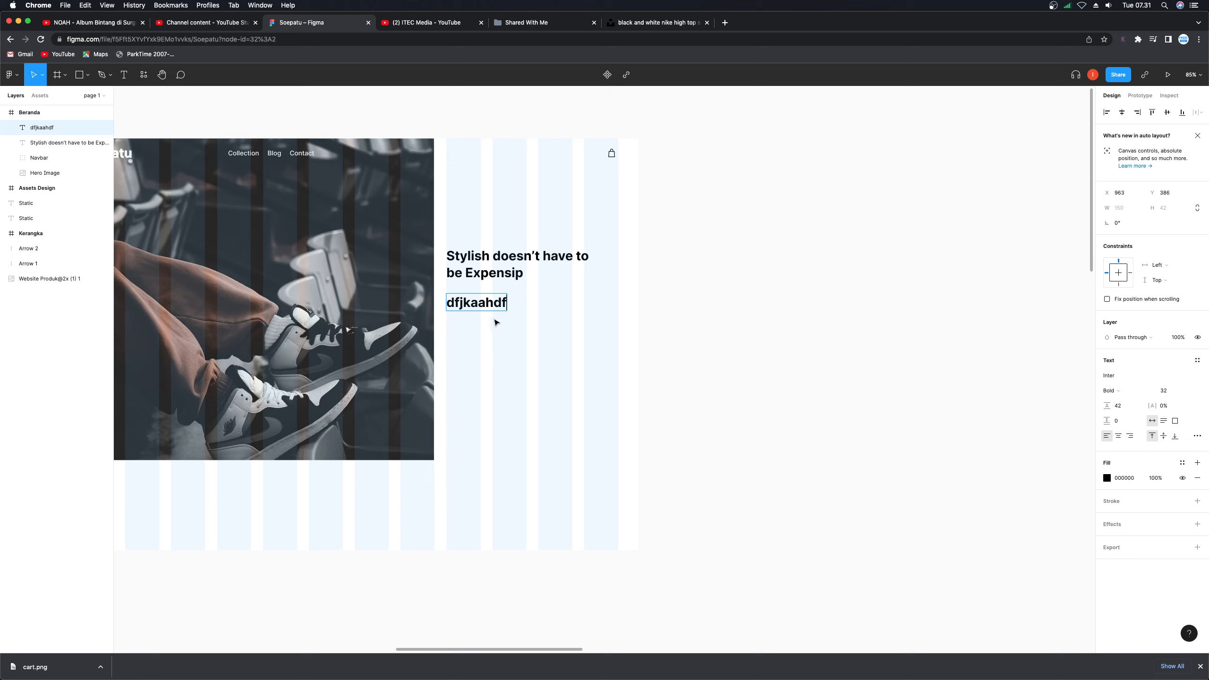
- Fill the text layer below the headline with 3 sentences generated by the Lorem ipsum plugin
{"action": "right_click", "coordinate": [474, 305]}
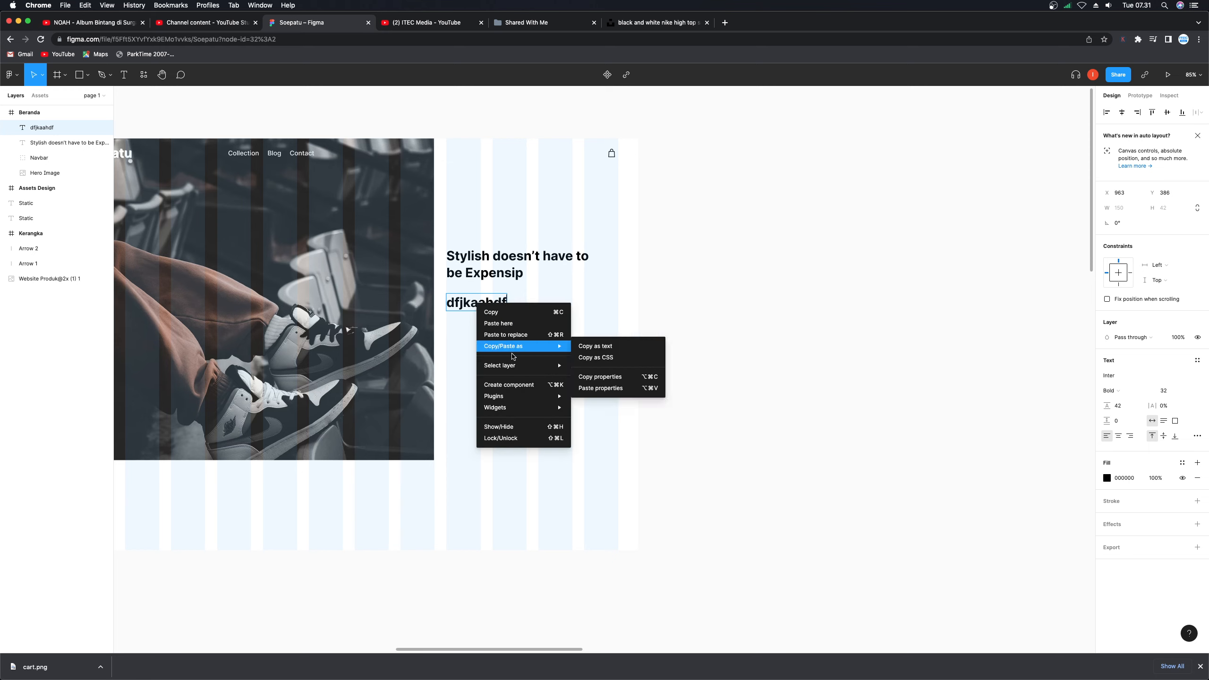
{"action": "mouse_move", "coordinate": [563, 400]}
{"action": "left_click", "coordinate": [615, 405]}
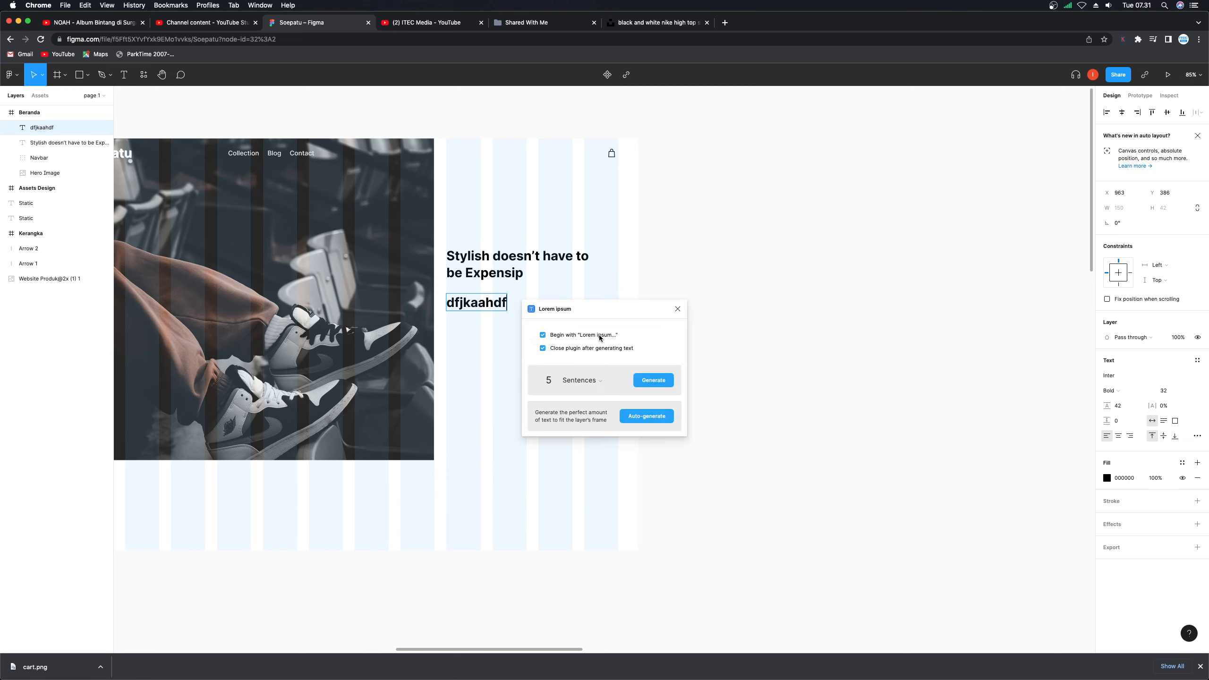
{"action": "left_click", "coordinate": [584, 381]}
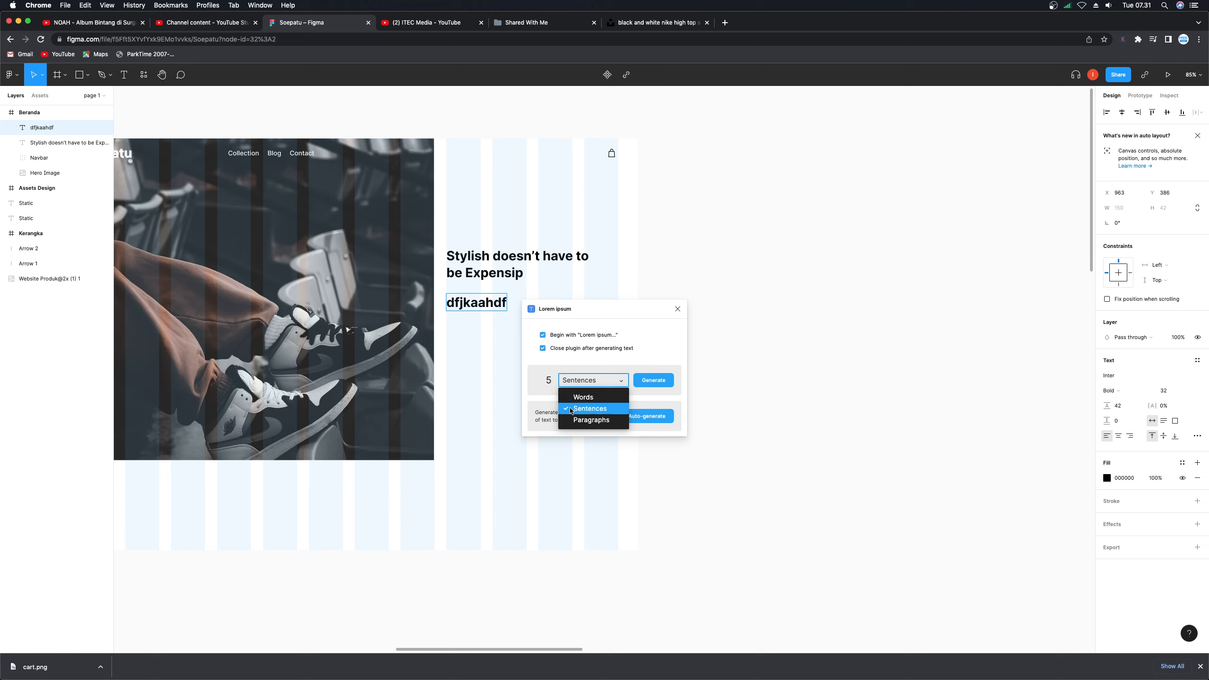
{"action": "left_click", "coordinate": [545, 397]}
{"action": "left_click", "coordinate": [549, 383]}
{"action": "key", "text": "BackSpace"}
{"action": "type", "text": "3"}
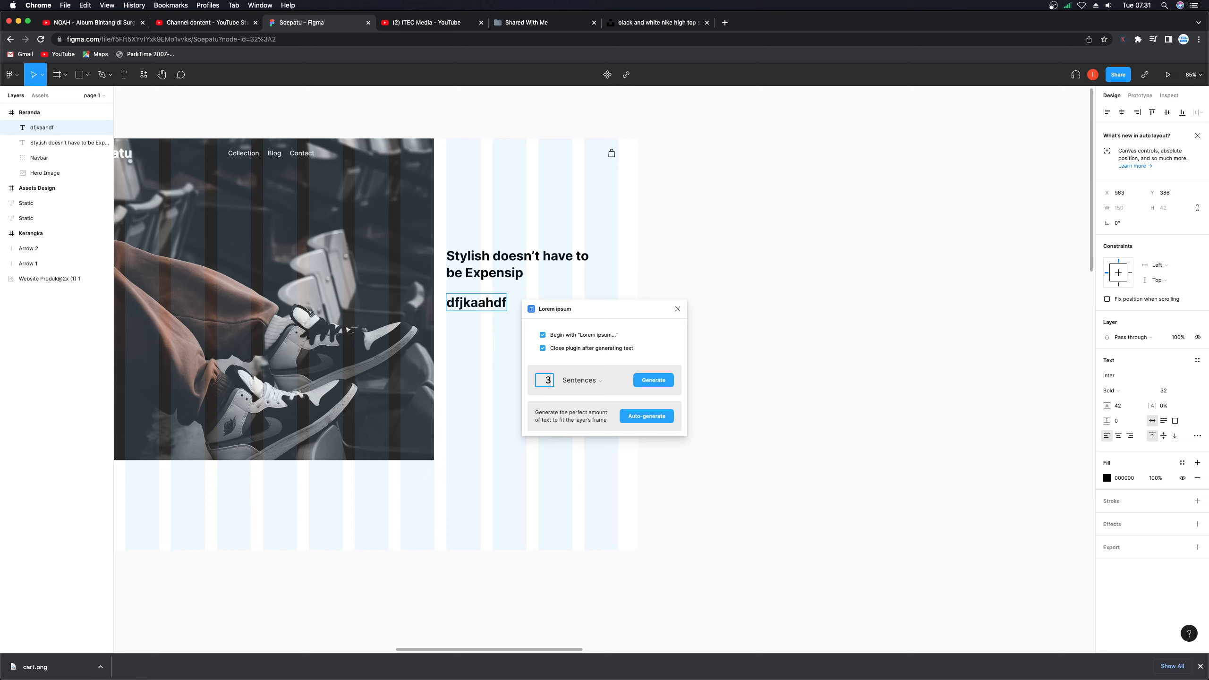
{"action": "left_click", "coordinate": [638, 381]}
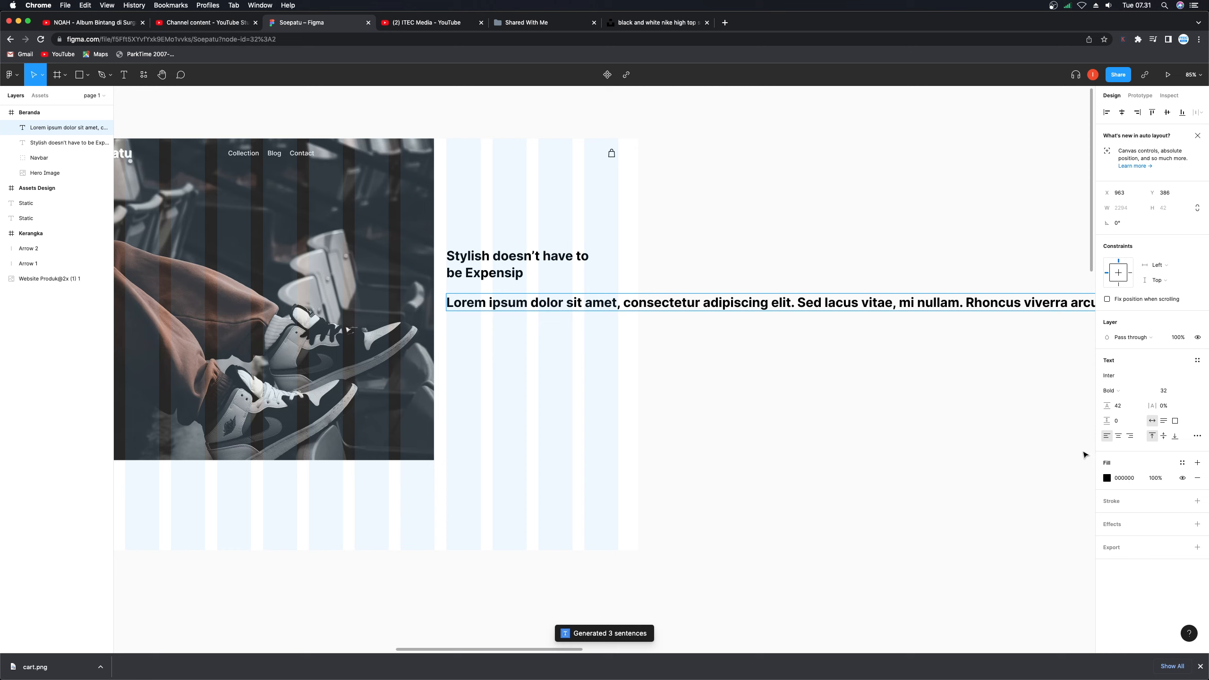
- Set the generated paragraph's font weight to Regular and its size to 16
{"action": "left_click", "coordinate": [1117, 391]}
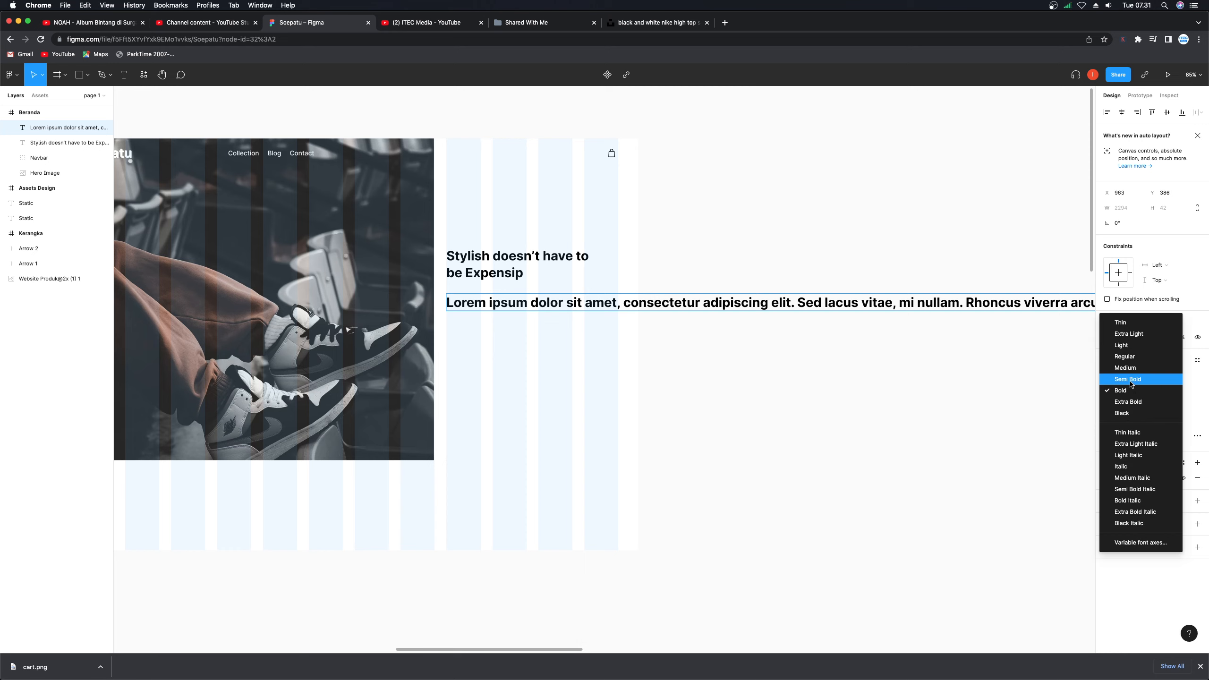
{"action": "left_click", "coordinate": [1125, 356]}
{"action": "left_click", "coordinate": [1170, 391]}
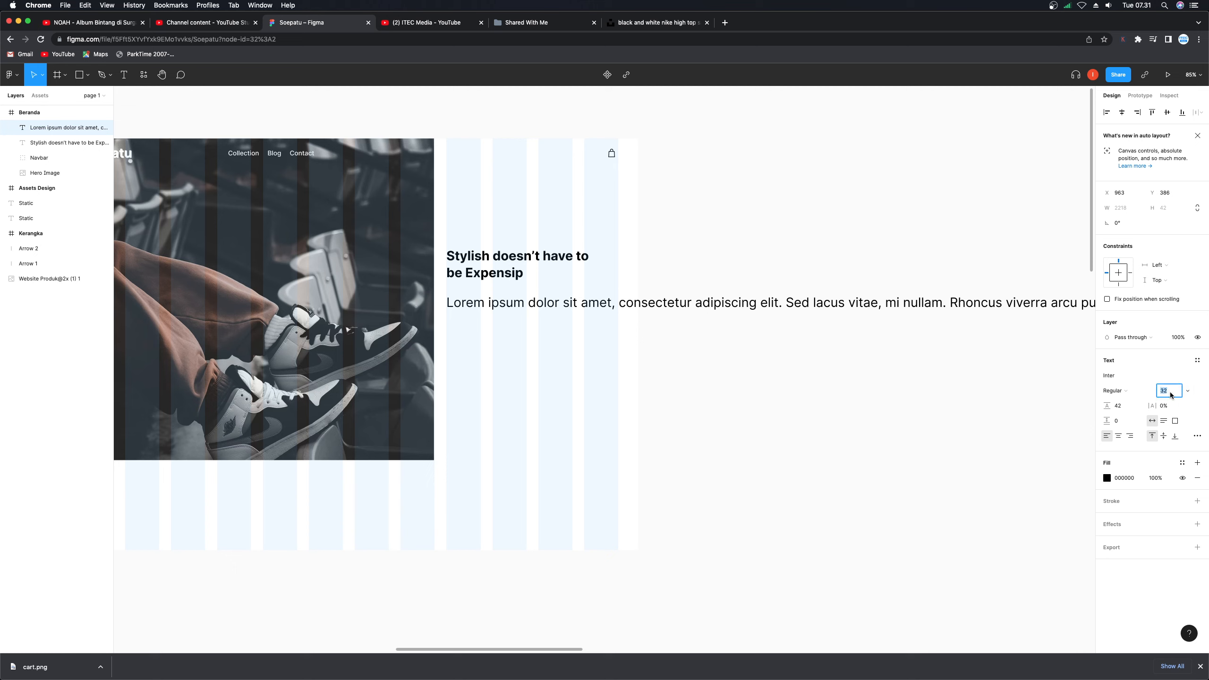
{"action": "key", "text": "Return"}
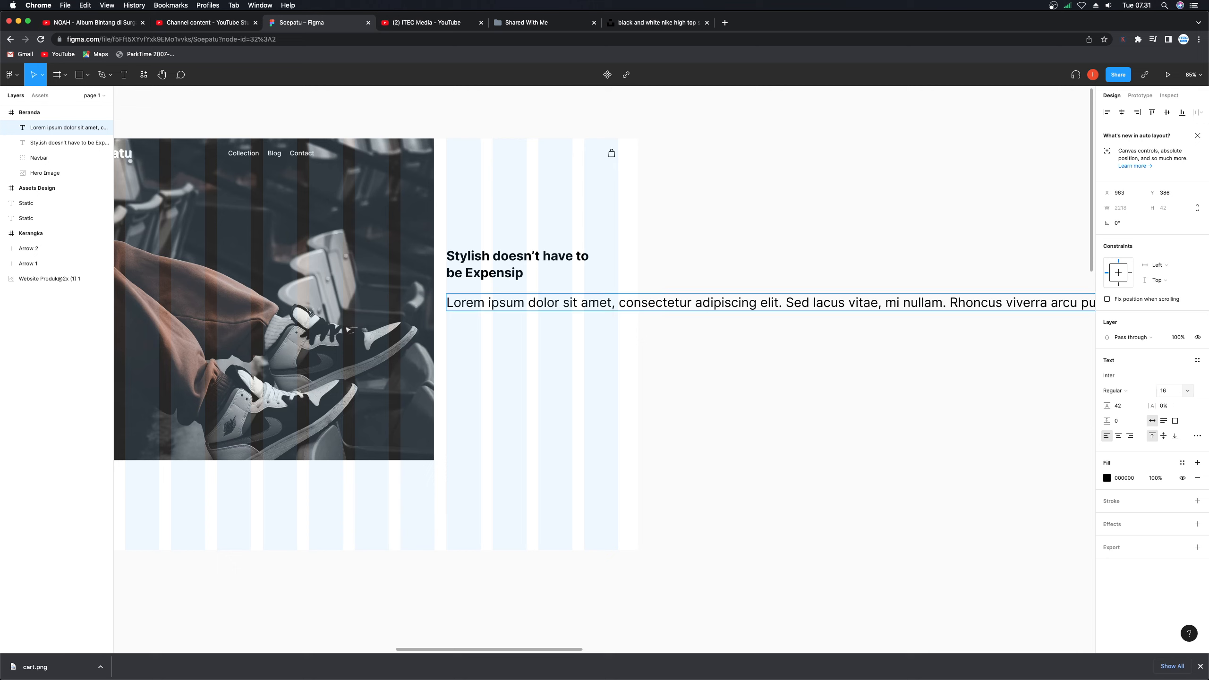
{"action": "left_click", "coordinate": [636, 332]}
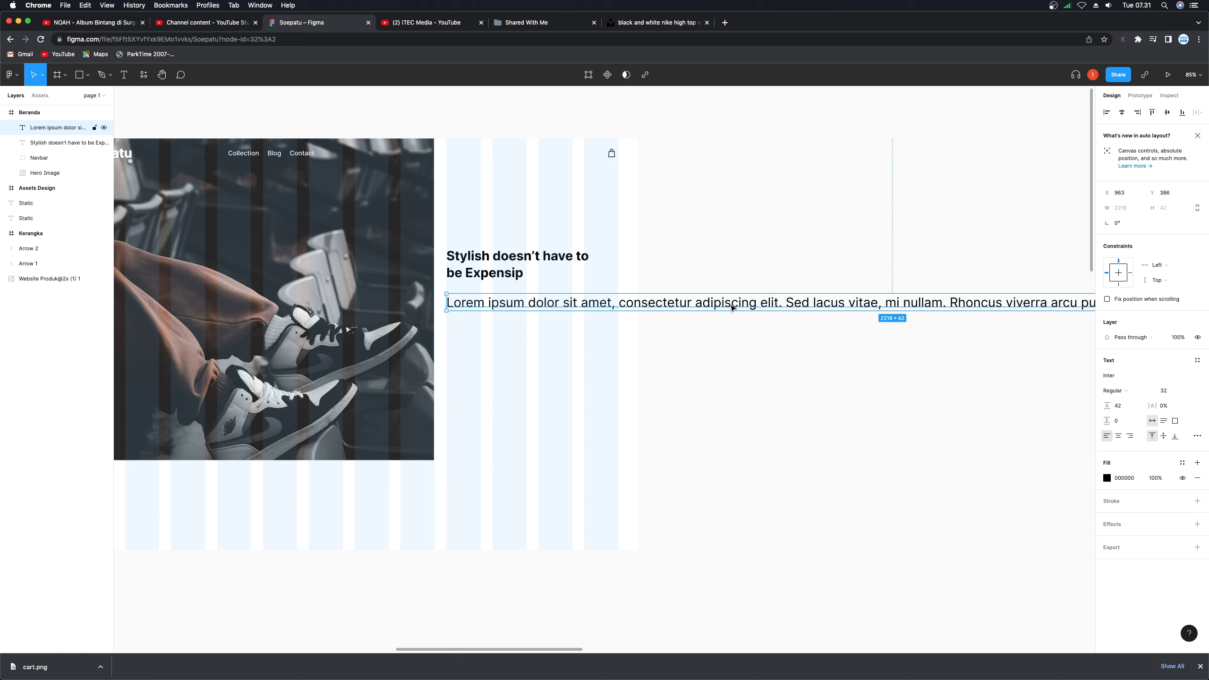
{"action": "left_click", "coordinate": [1174, 392]}
{"action": "type", "text": "16"}
{"action": "key", "text": "Return"}
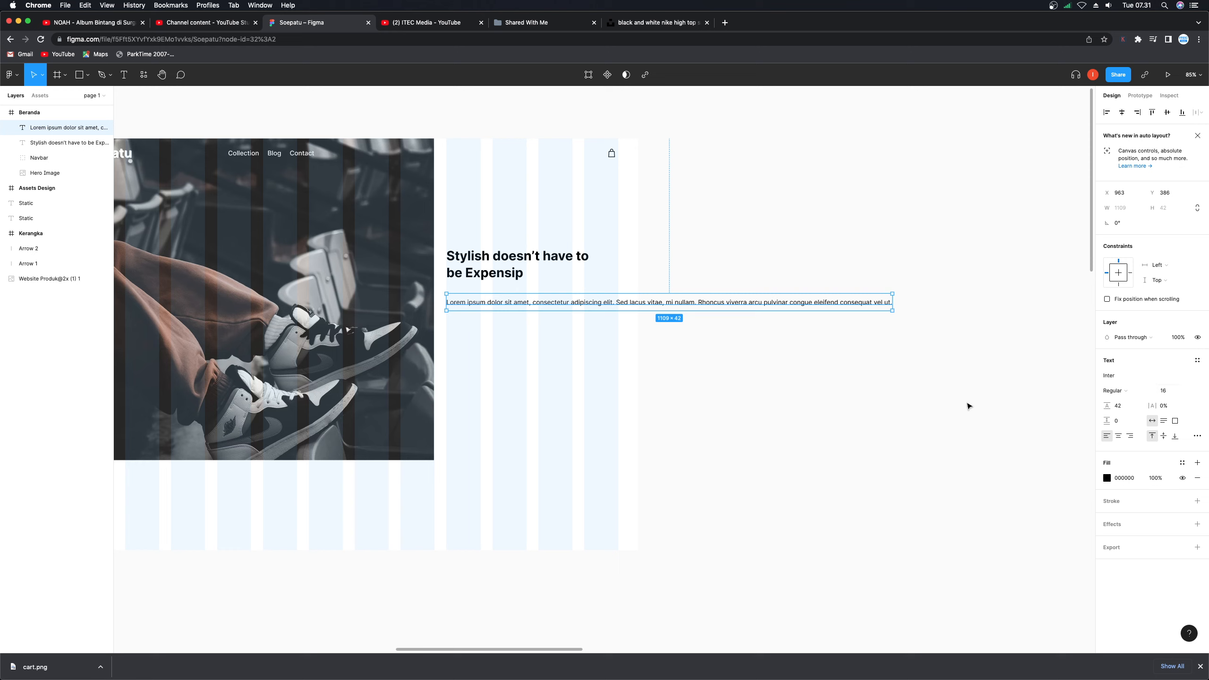
- Break the paragraph into three lines, starting new lines at "Sed lacus" and at "pulvinar"
{"action": "double_click", "coordinate": [620, 305]}
{"action": "left_click", "coordinate": [617, 303]}
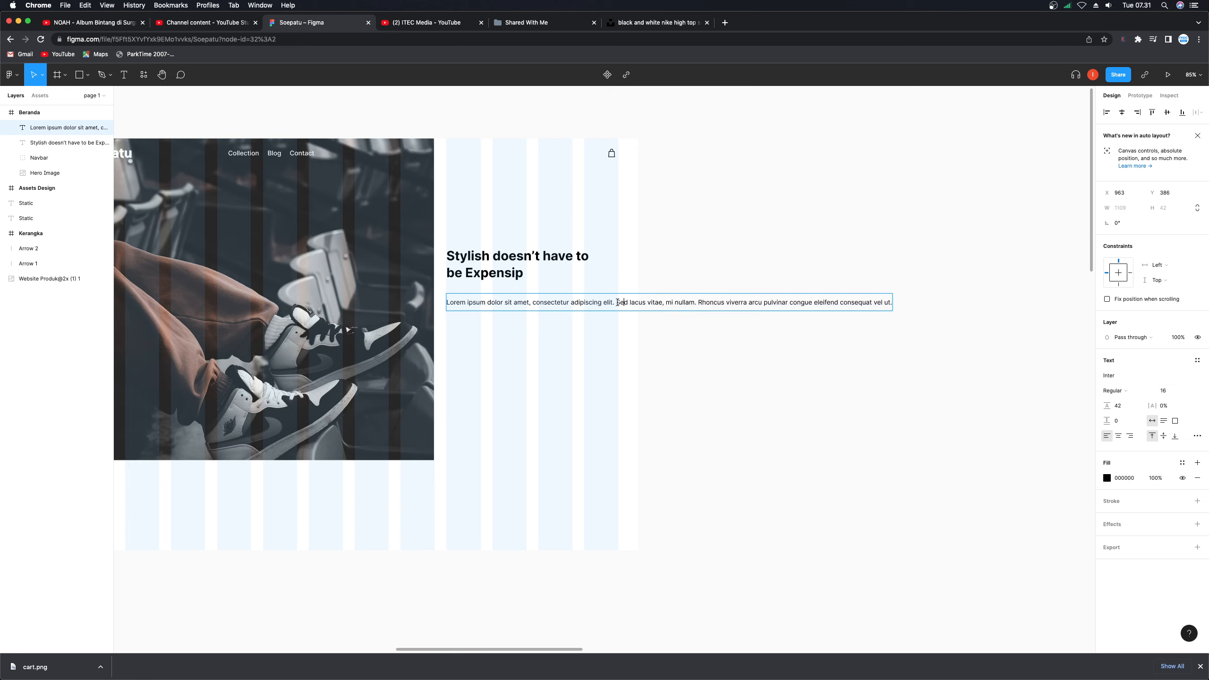
{"action": "key", "text": "Return"}
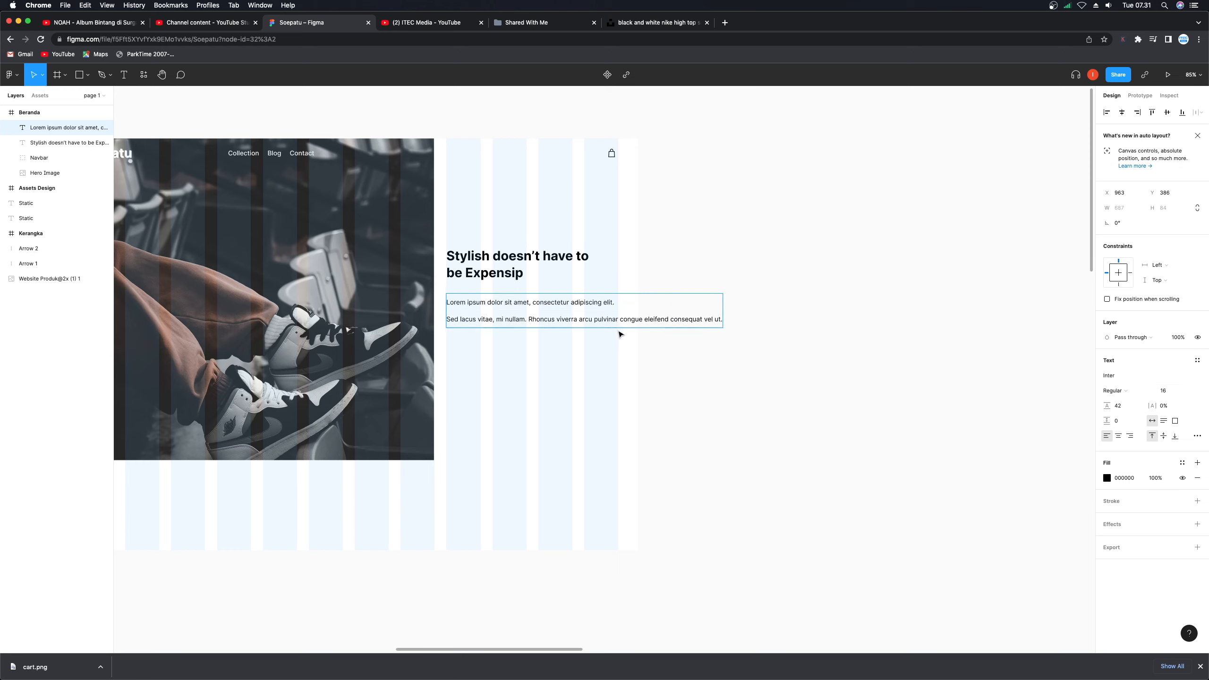
{"action": "left_click", "coordinate": [594, 319]}
{"action": "key", "text": "Return"}
{"action": "key", "text": "Escape"}
- Set the three-line paragraph's line height to 30
{"action": "left_click", "coordinate": [1125, 407]}
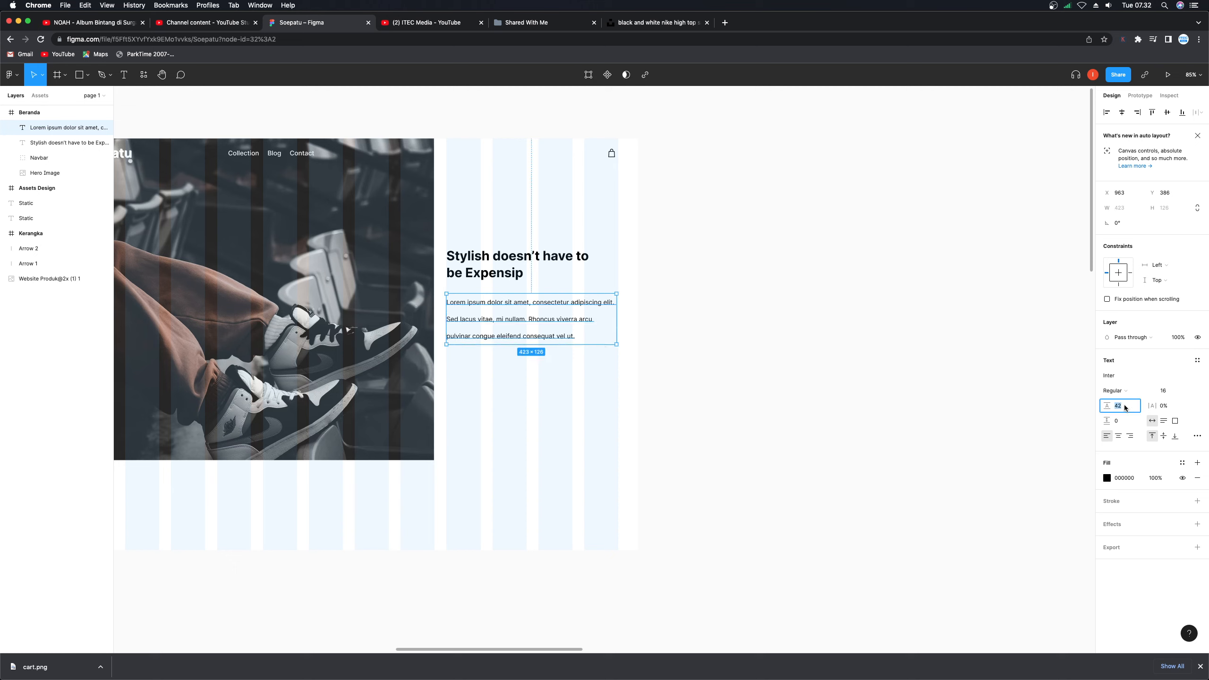
{"action": "type", "text": "30"}
{"action": "key", "text": "Return"}
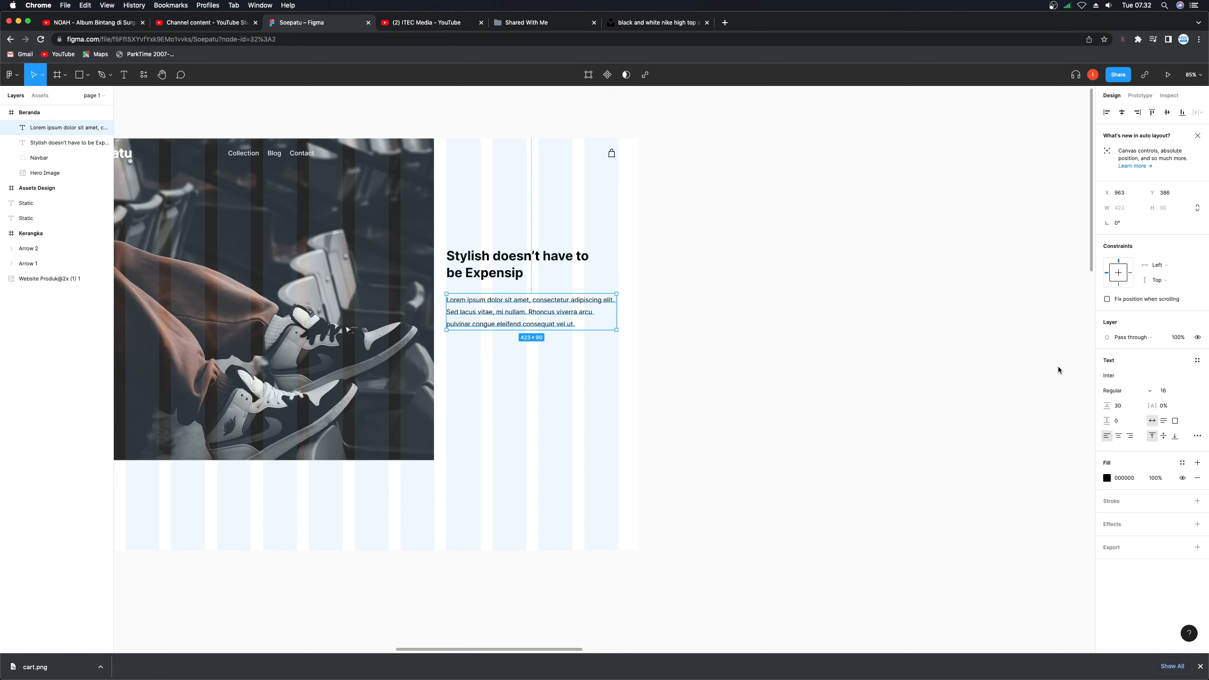
- Draw a rectangle about 152 × 41 below the lorem ipsum paragraph and fill it with black 000000
{"action": "left_click", "coordinate": [741, 371]}
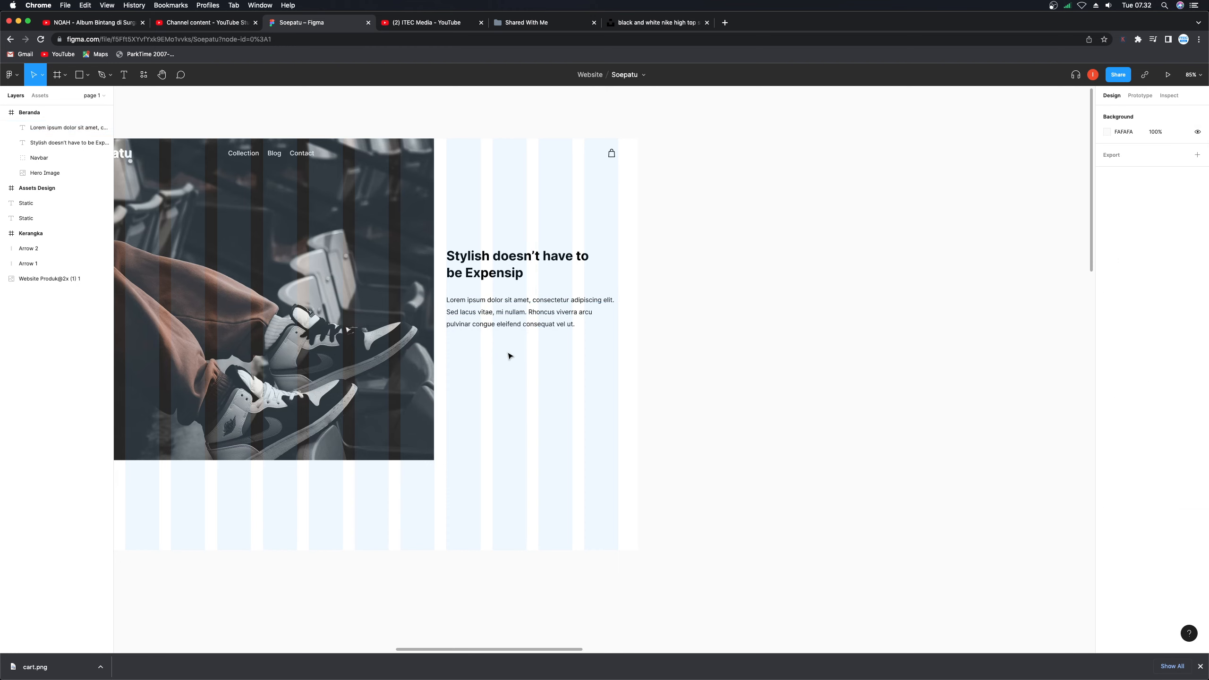
{"action": "scroll", "coordinate": [506, 354], "scroll_direction": "right", "scroll_amount": 3}
{"action": "scroll", "coordinate": [508, 355], "scroll_direction": "left", "scroll_amount": 10}
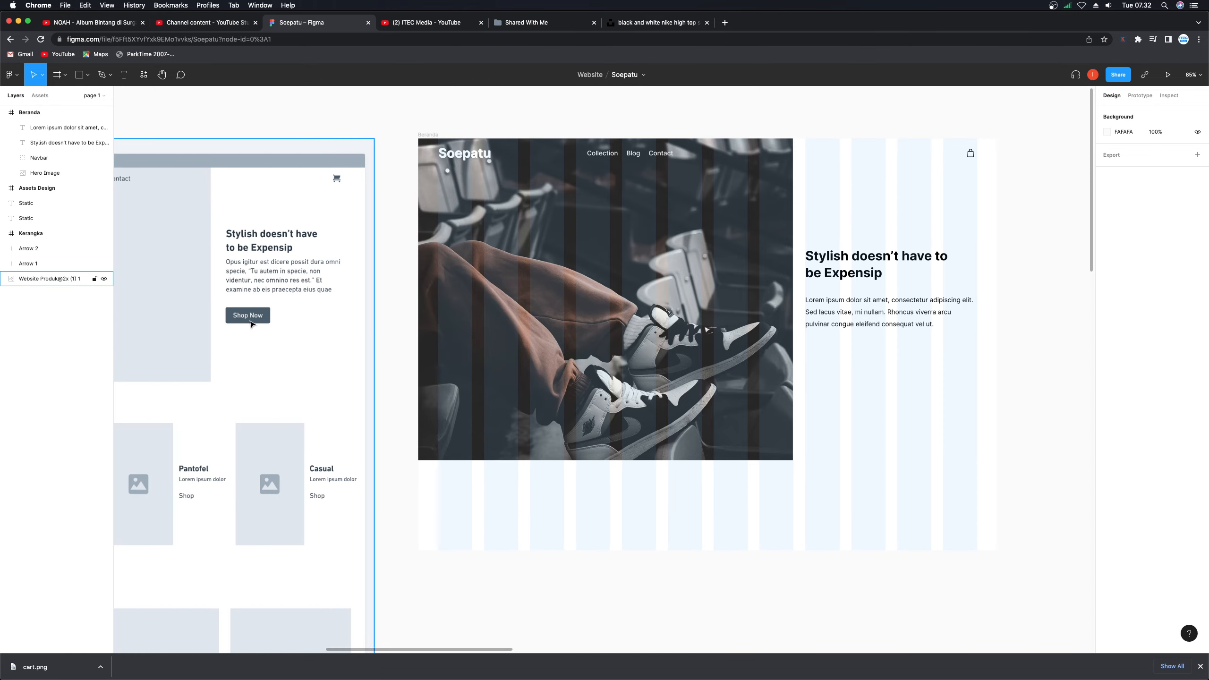
{"action": "scroll", "coordinate": [904, 379], "scroll_direction": "right", "scroll_amount": 3}
{"action": "scroll", "coordinate": [903, 378], "scroll_direction": "right", "scroll_amount": 3}
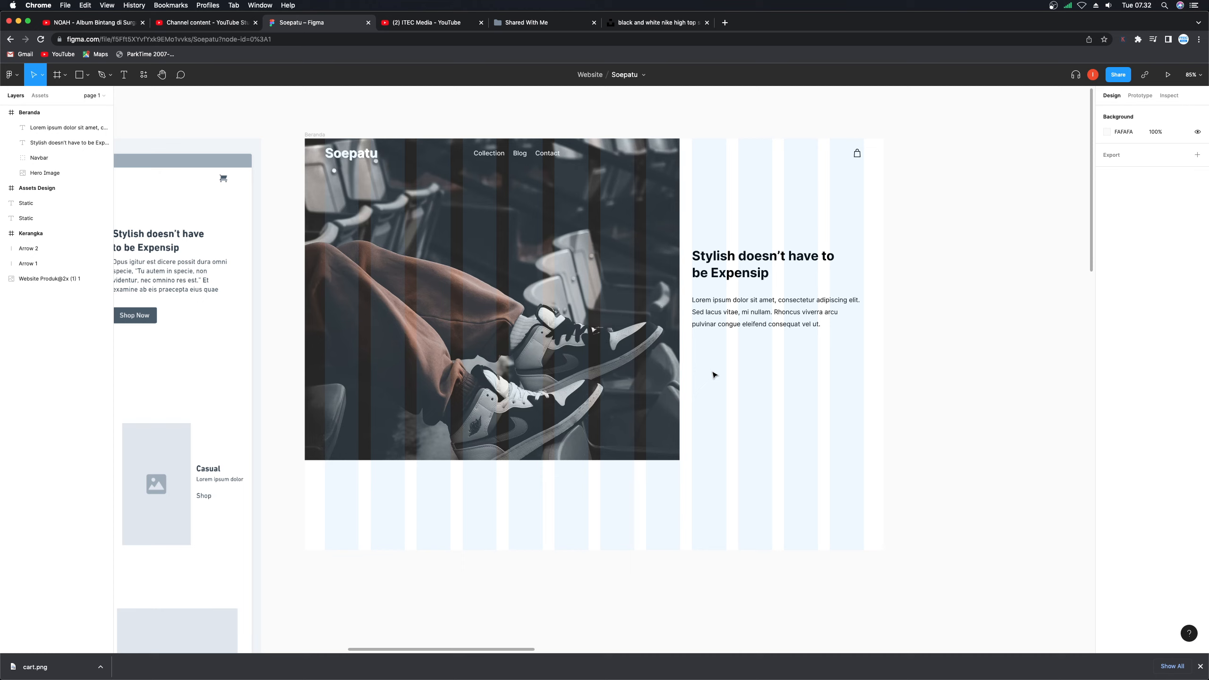
{"action": "key", "text": "r"}
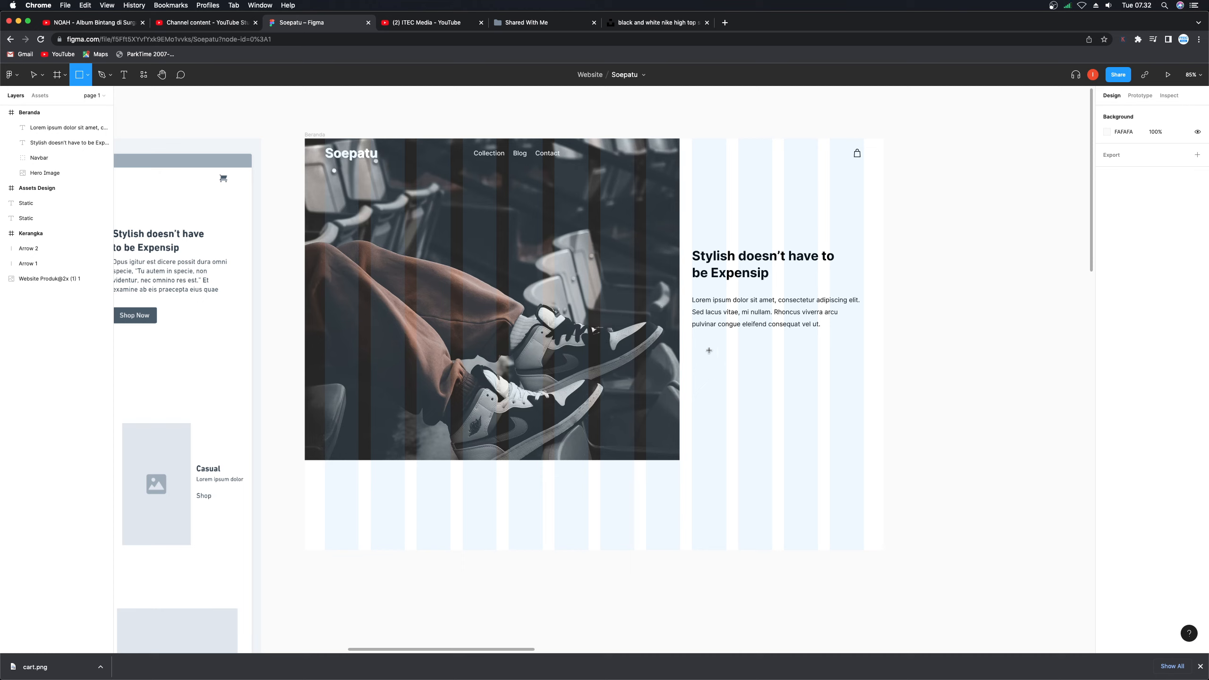
{"action": "left_click", "coordinate": [88, 74]}
{"action": "left_click", "coordinate": [76, 99]}
{"action": "left_click_drag", "start_coordinate": [707, 345], "coordinate": [769, 362]}
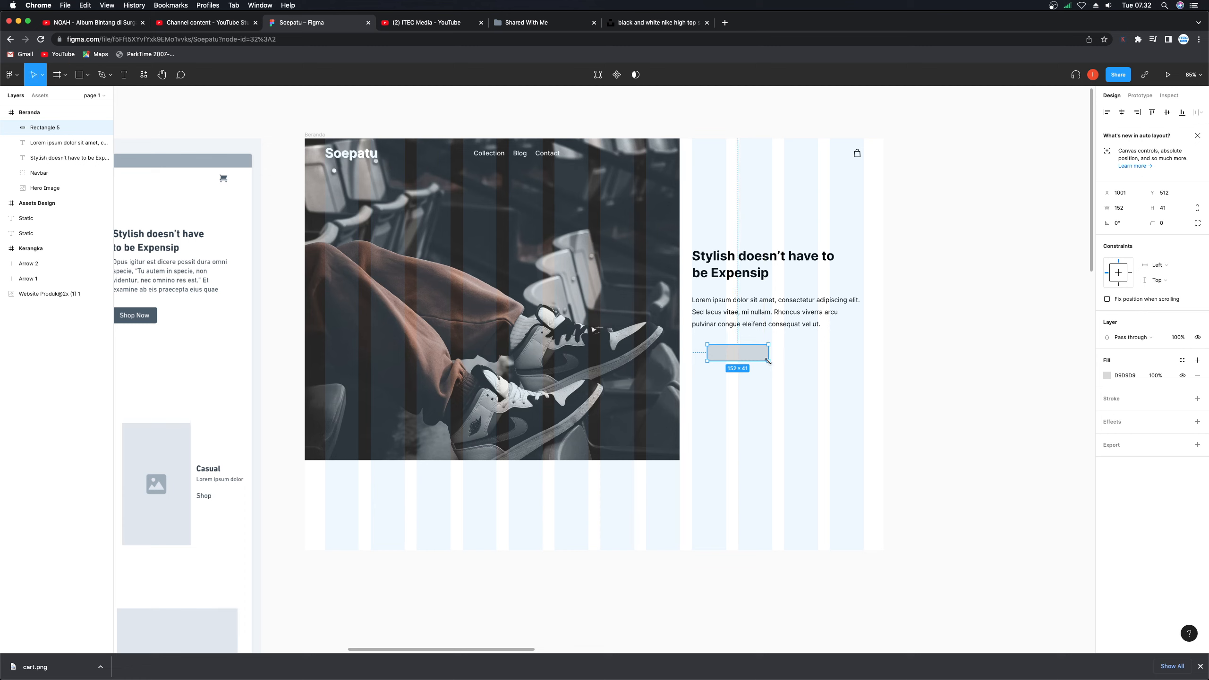
{"action": "left_click", "coordinate": [1107, 376]}
{"action": "left_click_drag", "start_coordinate": [1071, 407], "coordinate": [910, 541]}
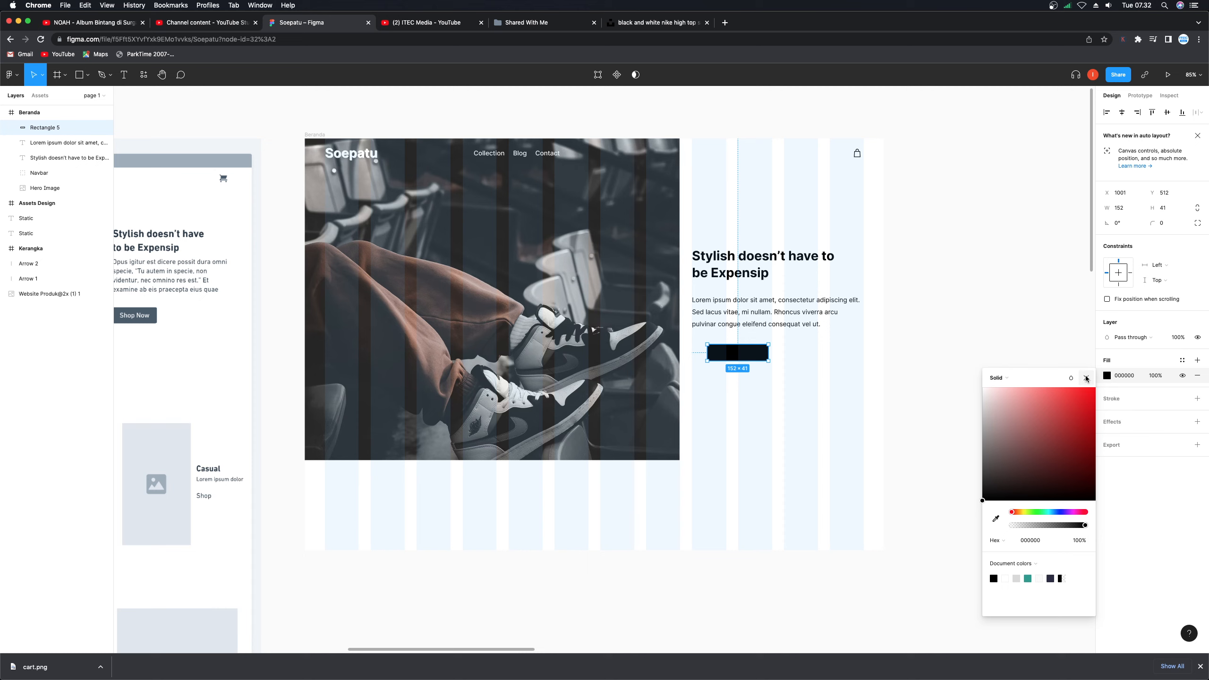
{"action": "left_click", "coordinate": [1086, 378]}
- Add the white text "Shop Now" and center it on the black rectangle
{"action": "key", "text": "t"}
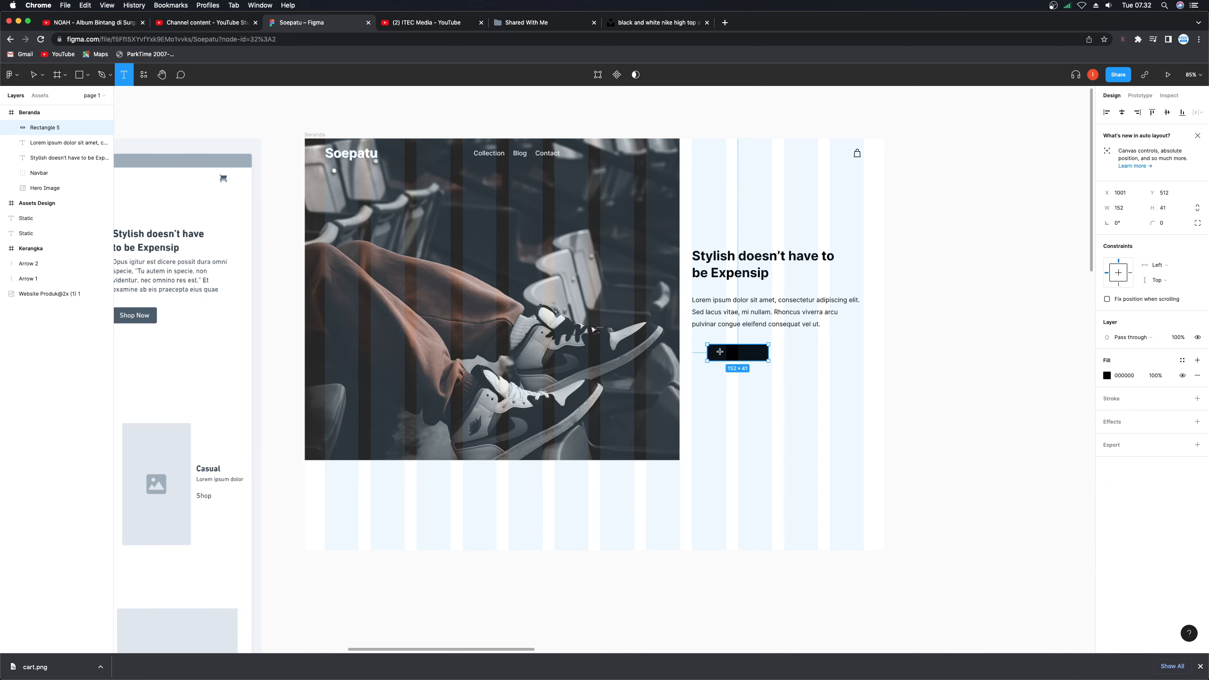
{"action": "left_click", "coordinate": [718, 355]}
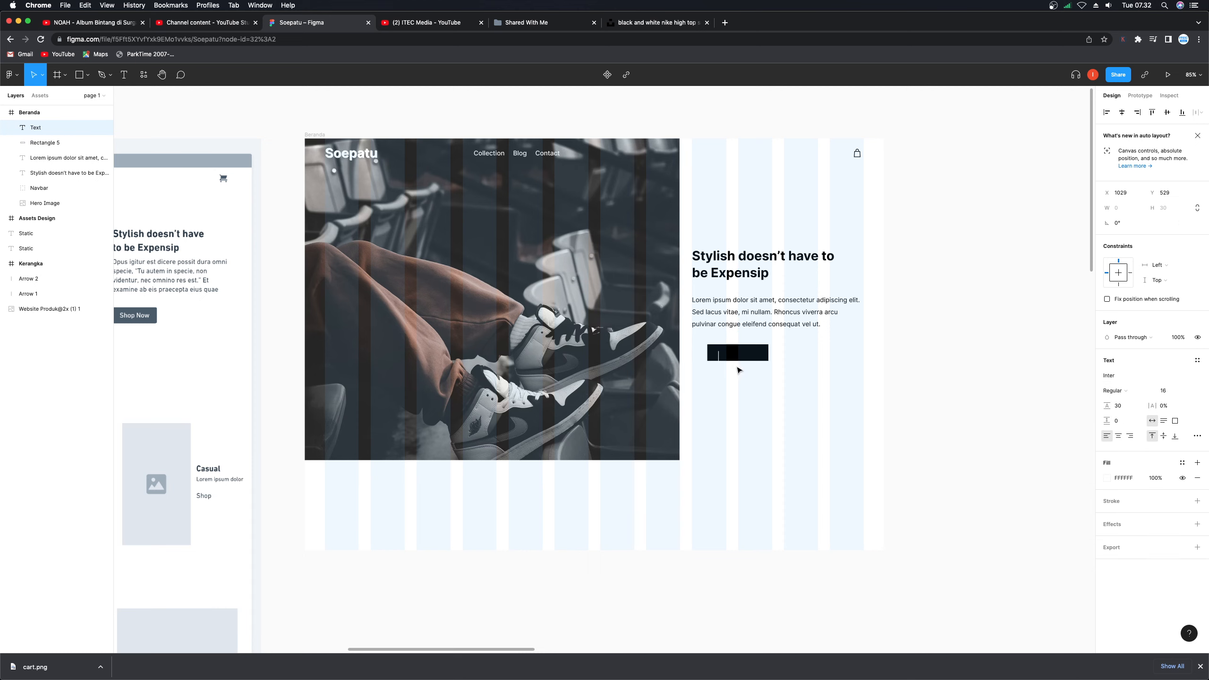
{"action": "type", "text": "Shop Now"}
{"action": "key", "text": "Escape"}
{"action": "scroll", "coordinate": [738, 361], "scroll_direction": "up", "scroll_amount": 10}
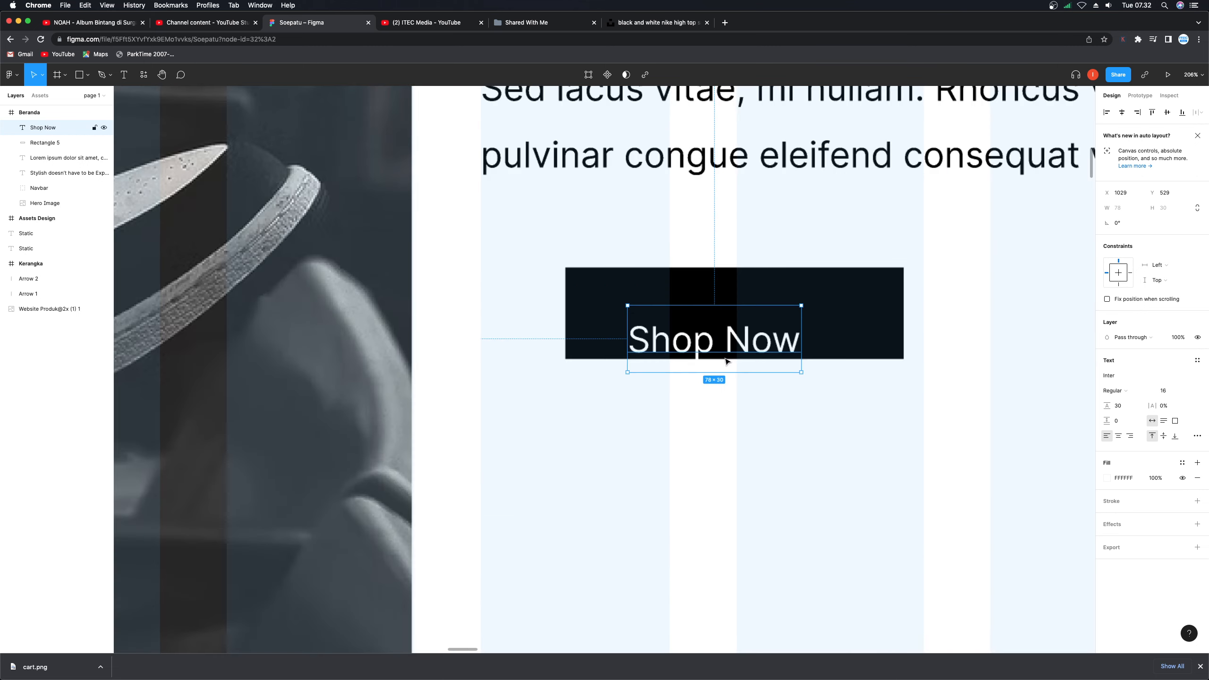
{"action": "left_click_drag", "start_coordinate": [700, 350], "coordinate": [720, 323]}
{"action": "left_click", "coordinate": [829, 435]}
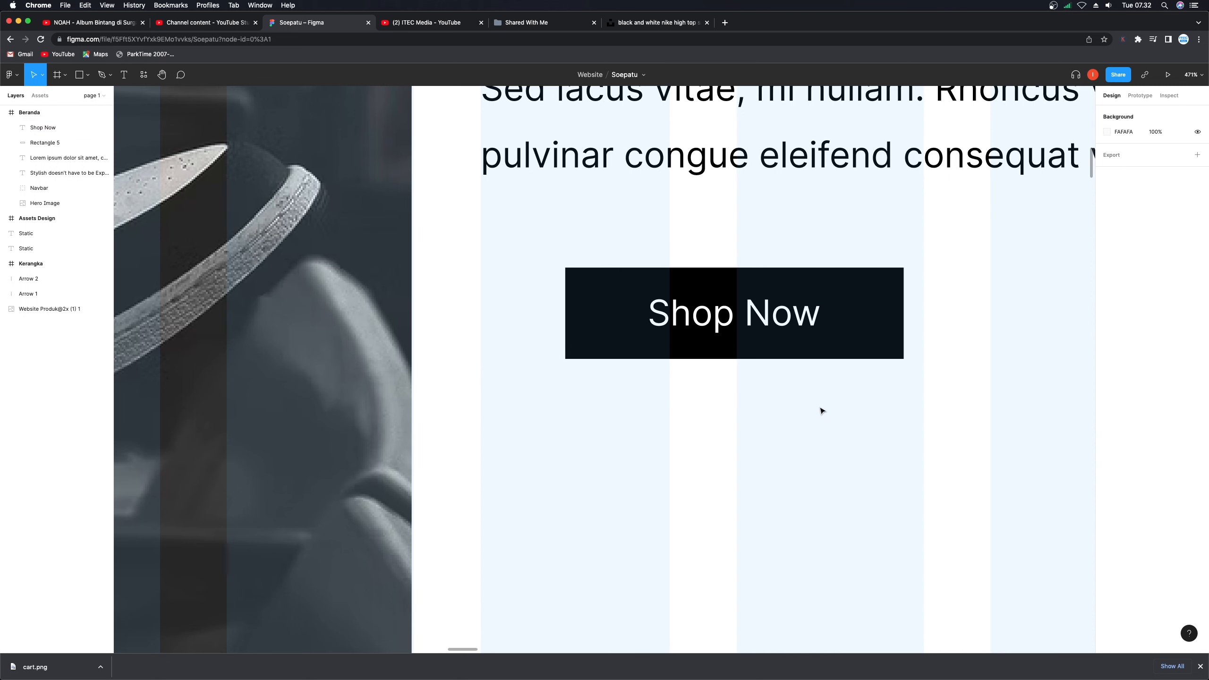
- Delete the black rectangle together with its "Shop Now" label
{"action": "scroll", "coordinate": [818, 408], "scroll_direction": "down", "scroll_amount": 10}
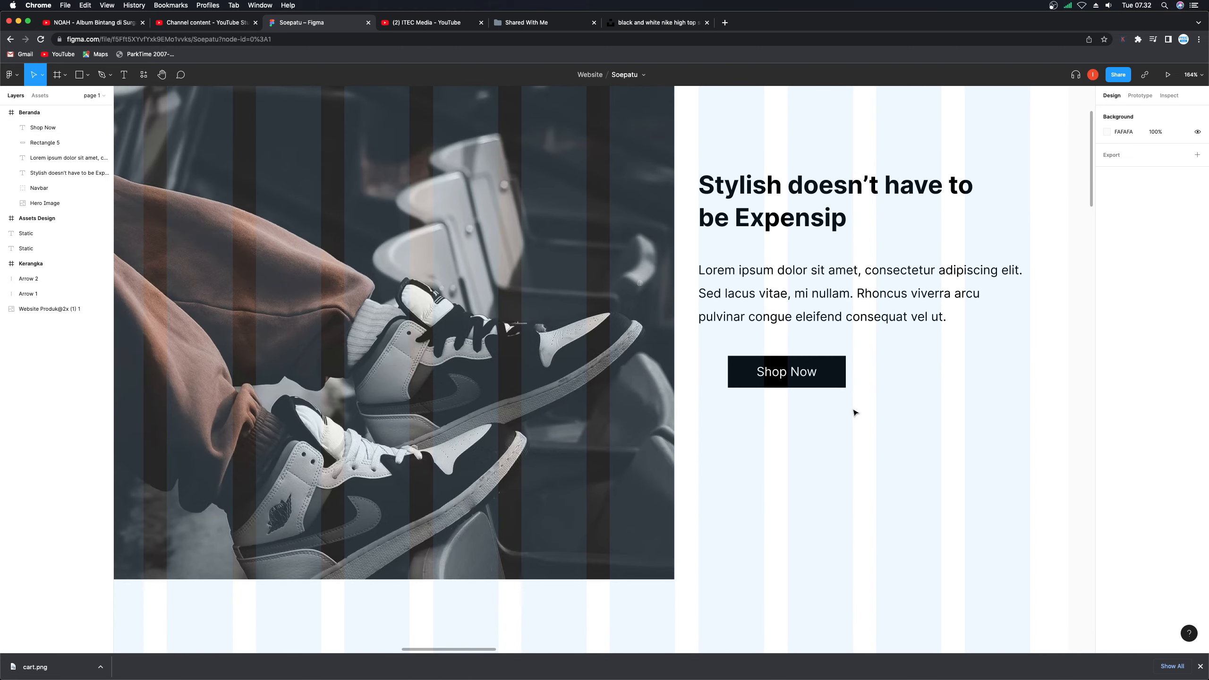
{"action": "left_click_drag", "start_coordinate": [854, 413], "coordinate": [734, 343]}
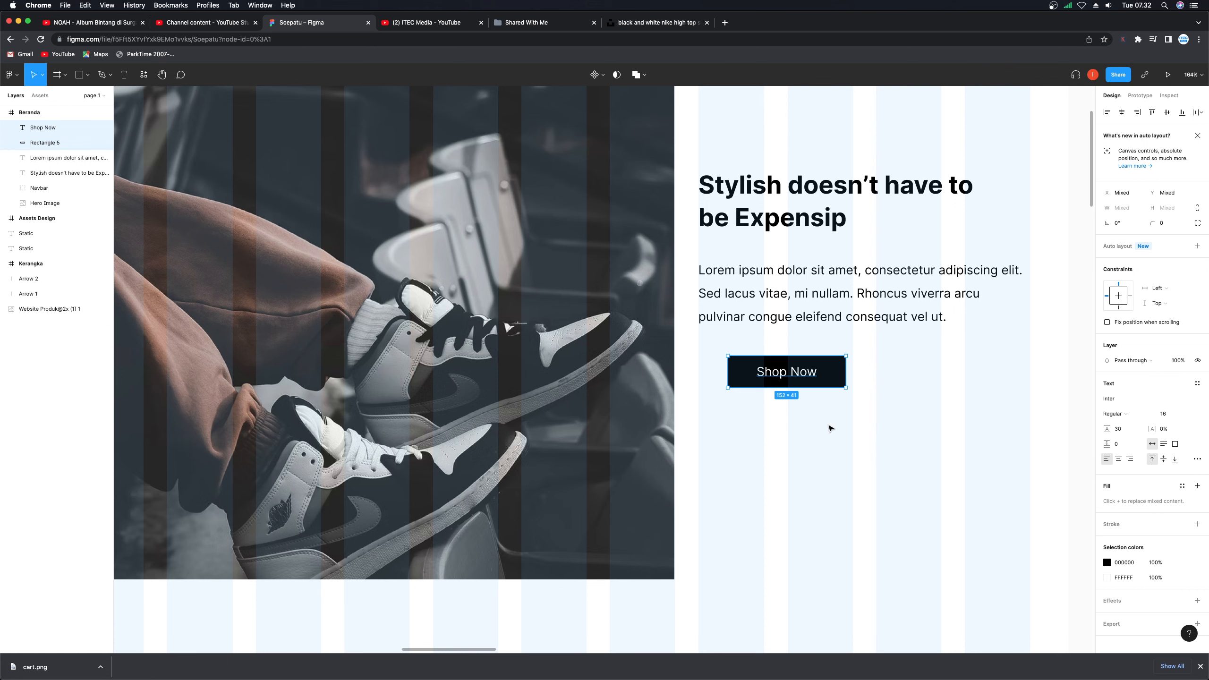
{"action": "key", "text": "Delete"}
- Add the text "Shop Now" below the lorem ipsum paragraph and wrap it in an auto layout frame
{"action": "key", "text": "t"}
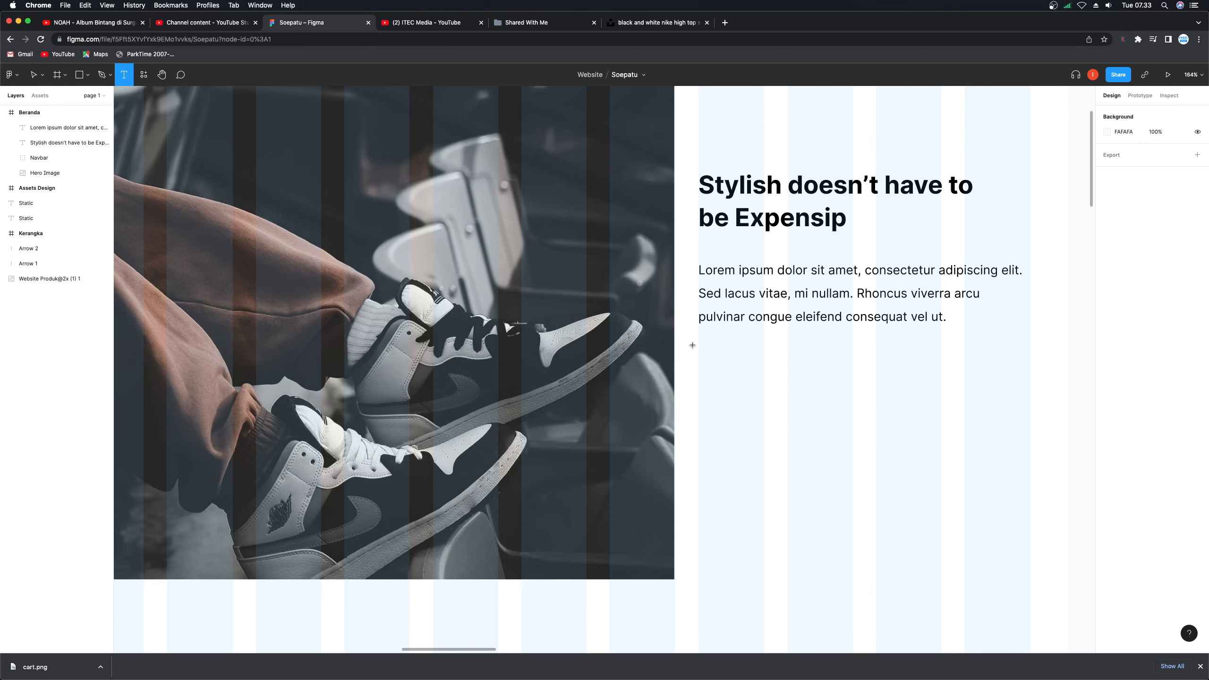
{"action": "left_click", "coordinate": [727, 352]}
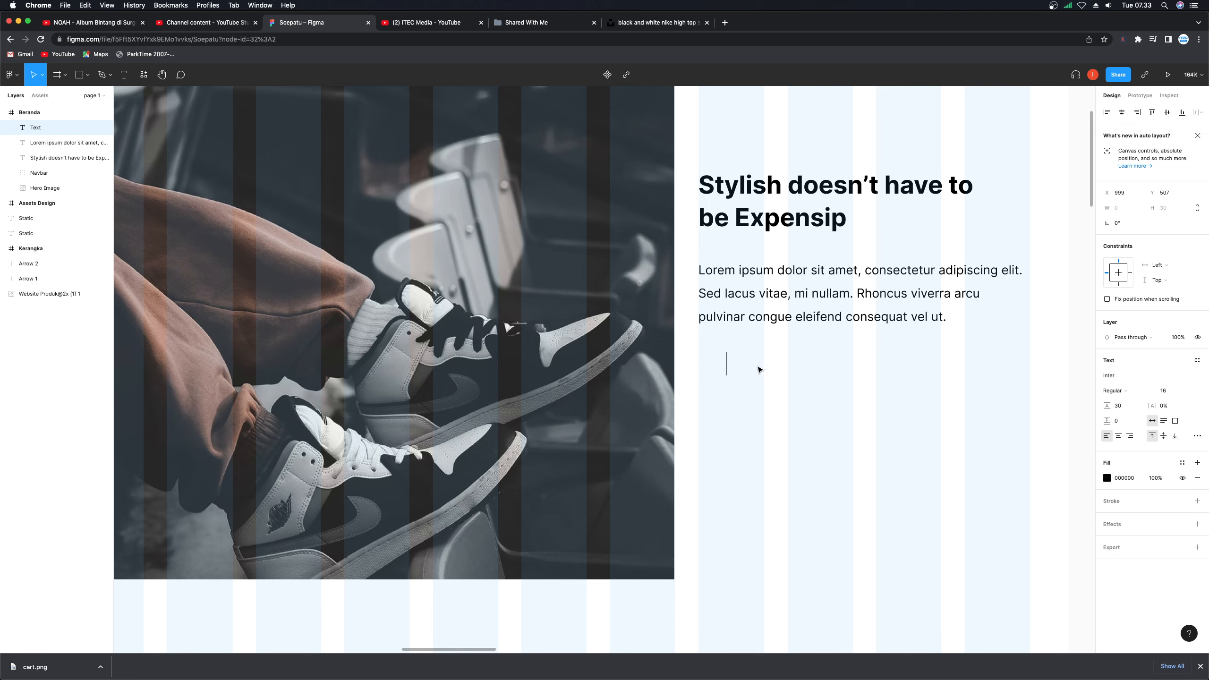
{"action": "type", "text": "Shop Now"}
{"action": "key", "text": "Escape"}
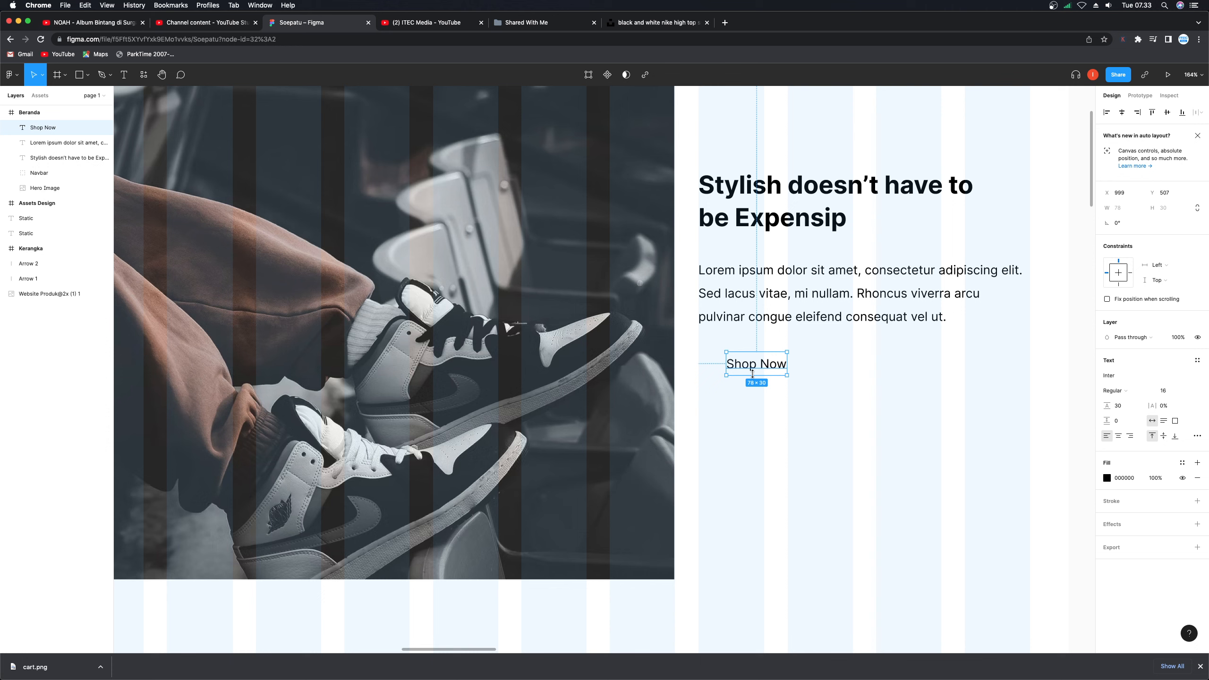
{"action": "key", "text": "shift+a"}
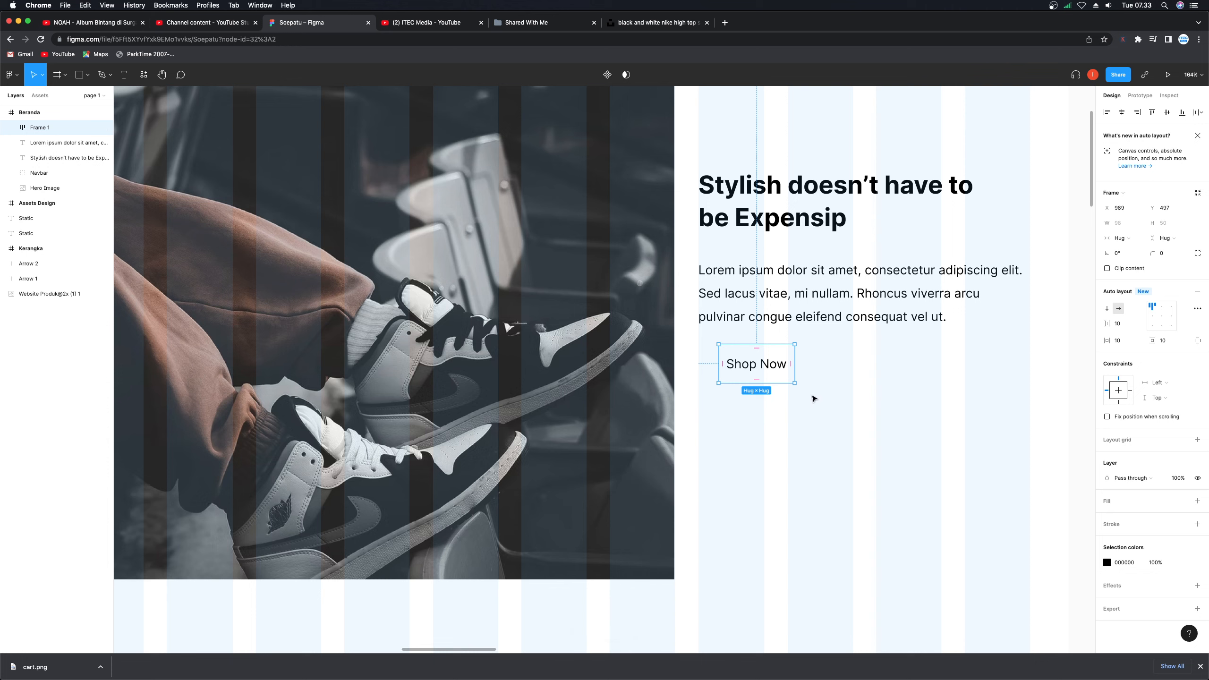
- Fill the Shop Now auto layout frame with the teal document color 2A9D8F
{"action": "left_click", "coordinate": [1128, 500]}
{"action": "left_click", "coordinate": [1107, 517]}
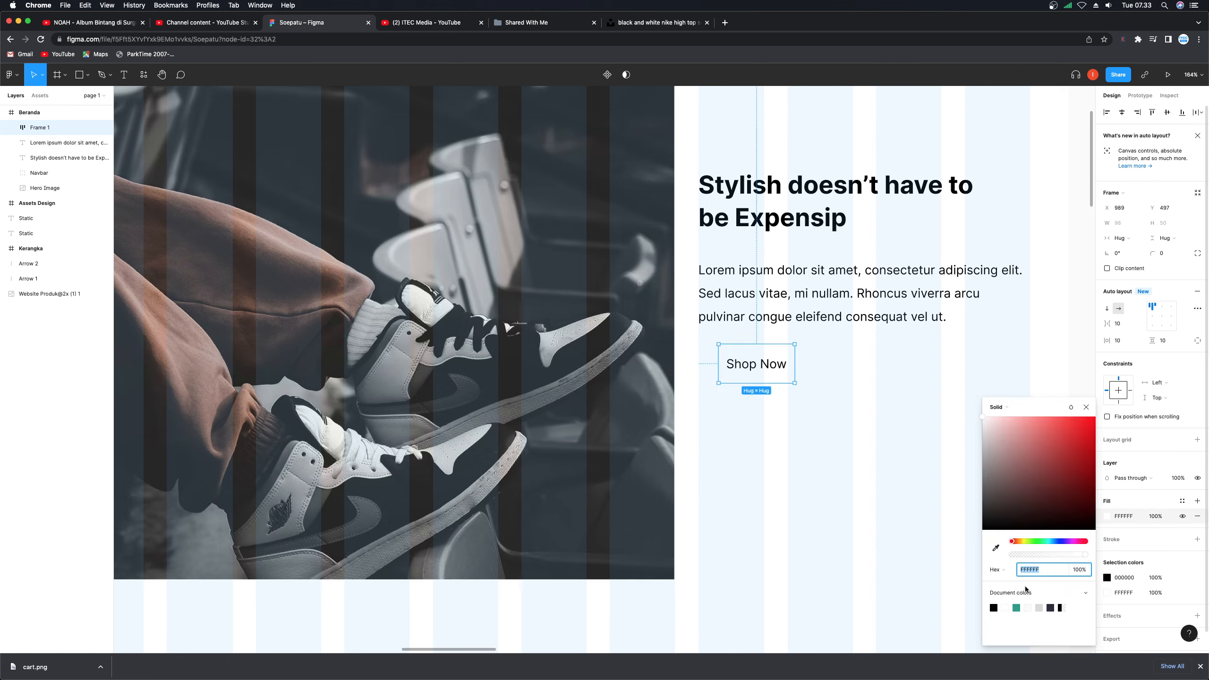
{"action": "left_click", "coordinate": [1016, 608]}
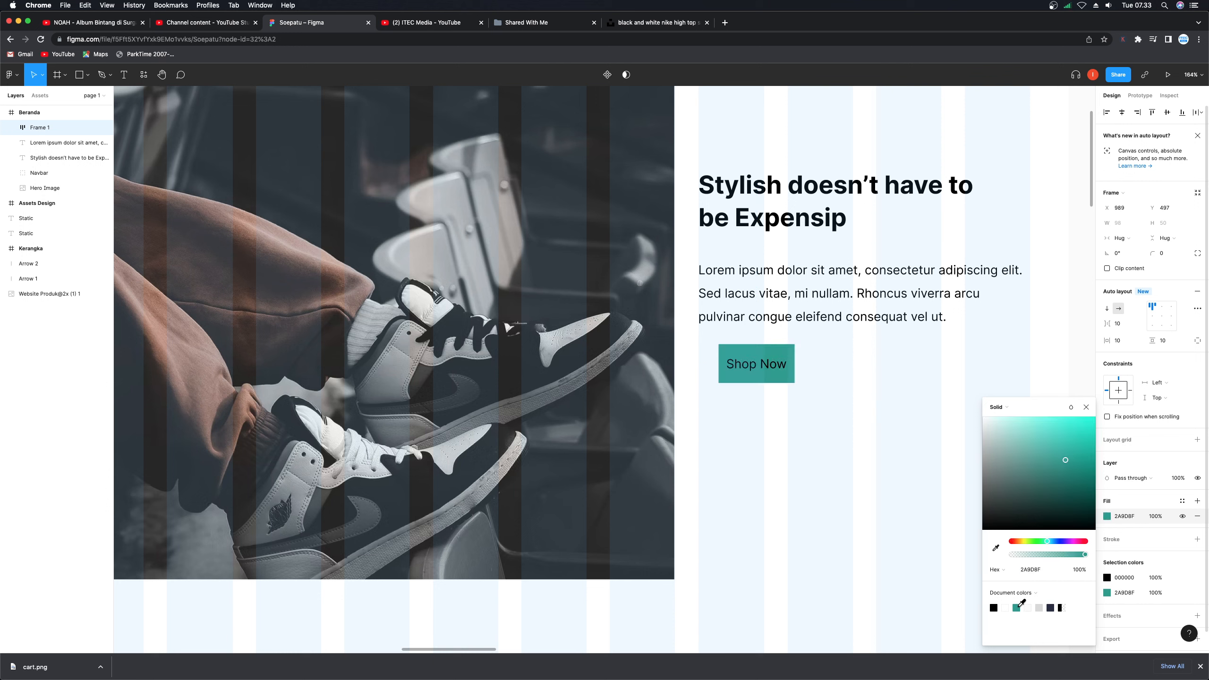
{"action": "left_click", "coordinate": [1086, 411]}
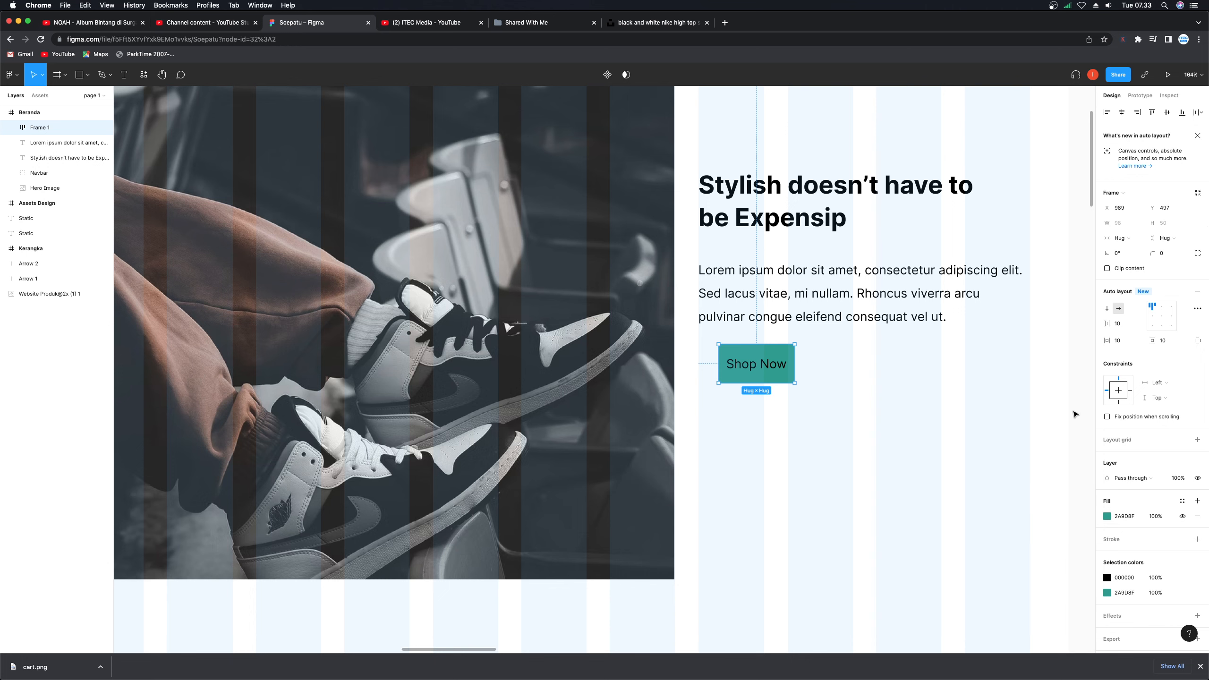
- Set the Shop Now label's text color to FFFFFF and make its font weight slightly heavier
{"action": "double_click", "coordinate": [749, 368]}
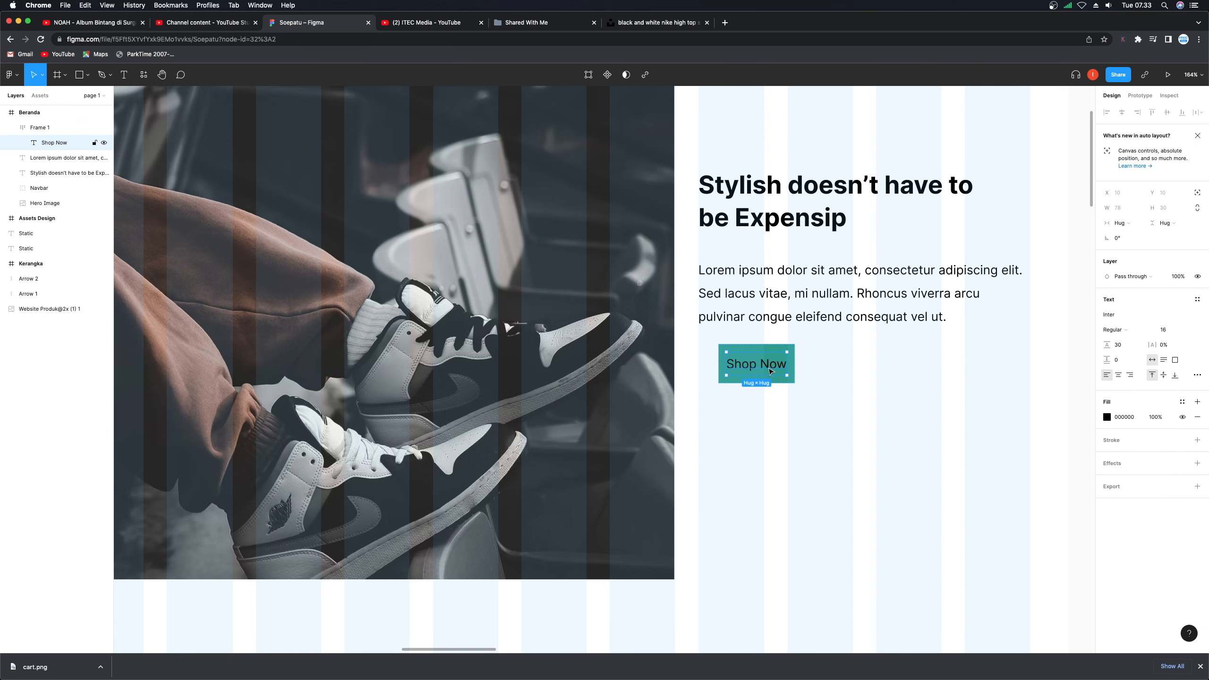
{"action": "left_click", "coordinate": [1106, 417]}
{"action": "type", "text": "FFFFFF"}
{"action": "key", "text": "Return"}
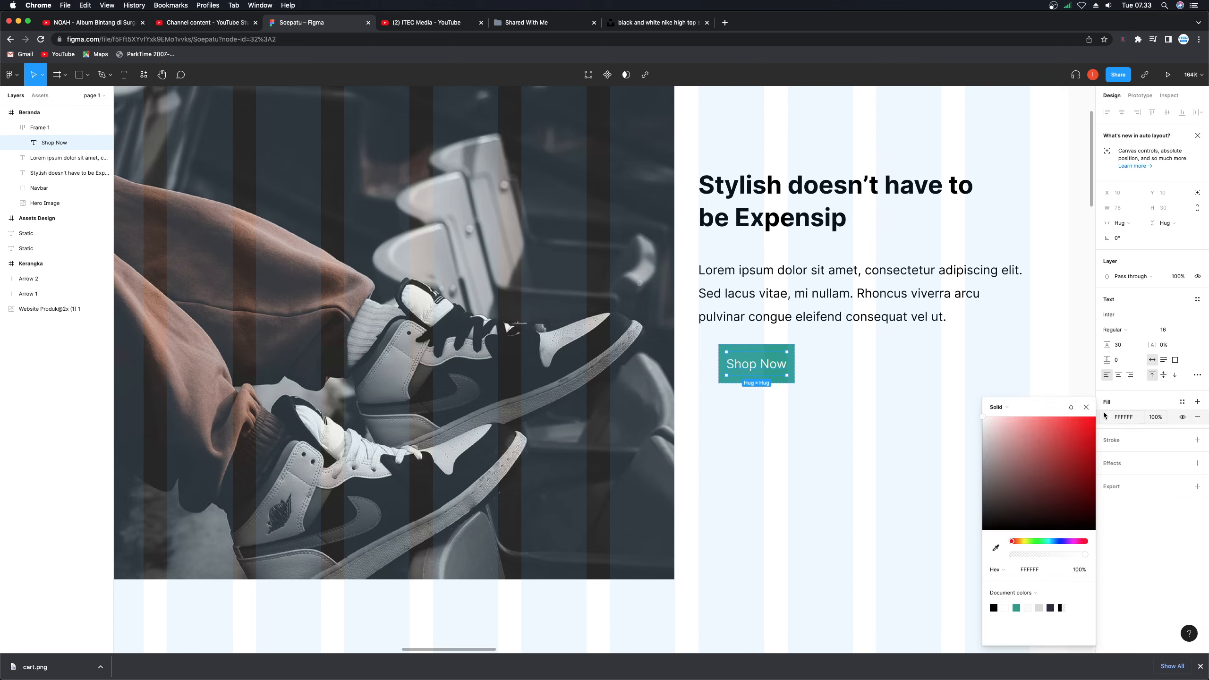
{"action": "left_click", "coordinate": [1085, 408]}
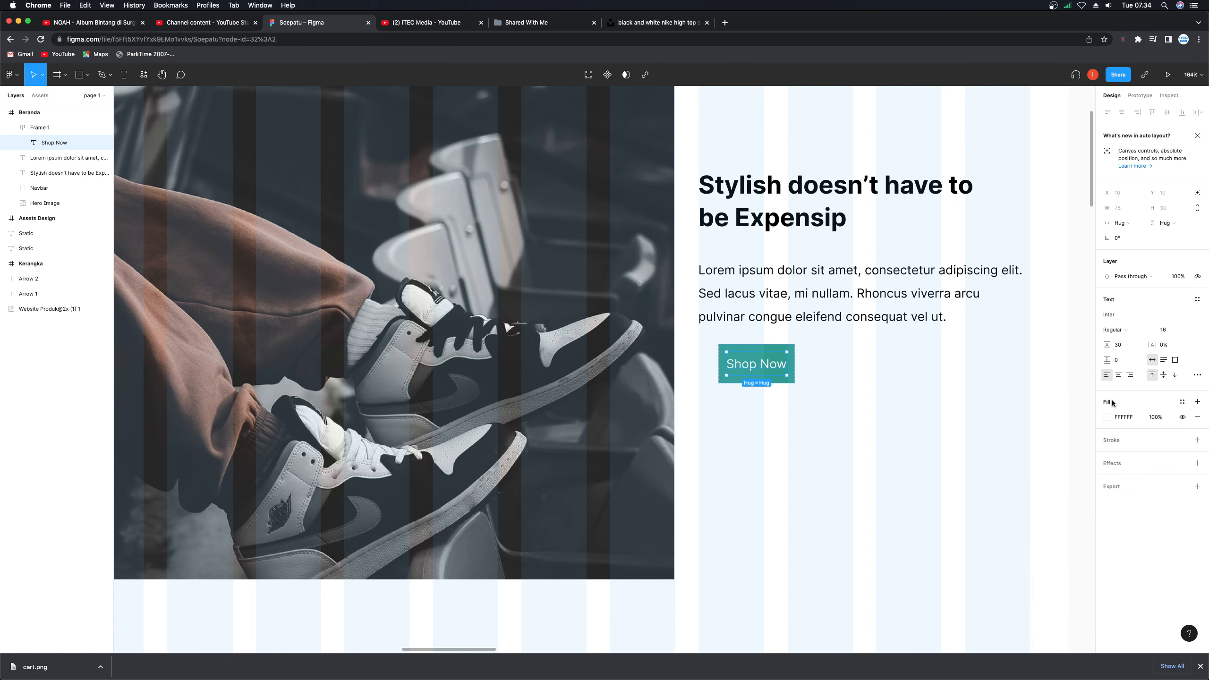
{"action": "left_click", "coordinate": [1115, 332]}
{"action": "left_click", "coordinate": [1124, 343]}
{"action": "left_click", "coordinate": [861, 401]}
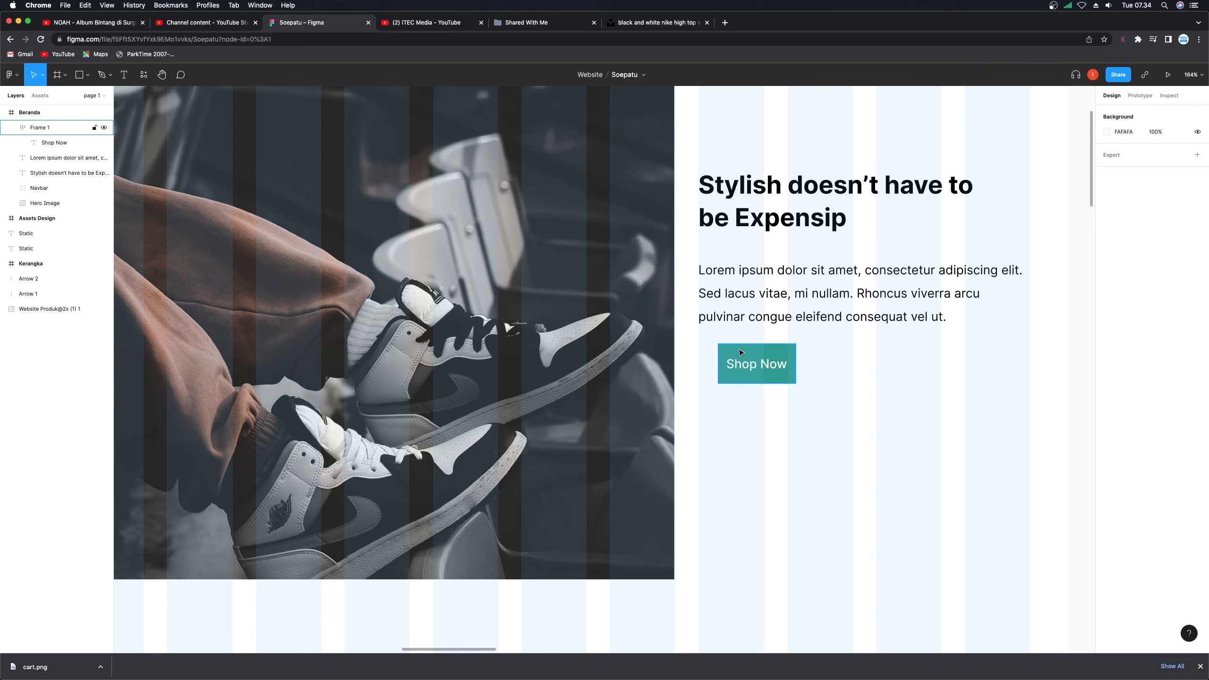
- Try horizontal padding of 20 and 28 on the Shop Now button, settling on 30
{"action": "left_click", "coordinate": [746, 365]}
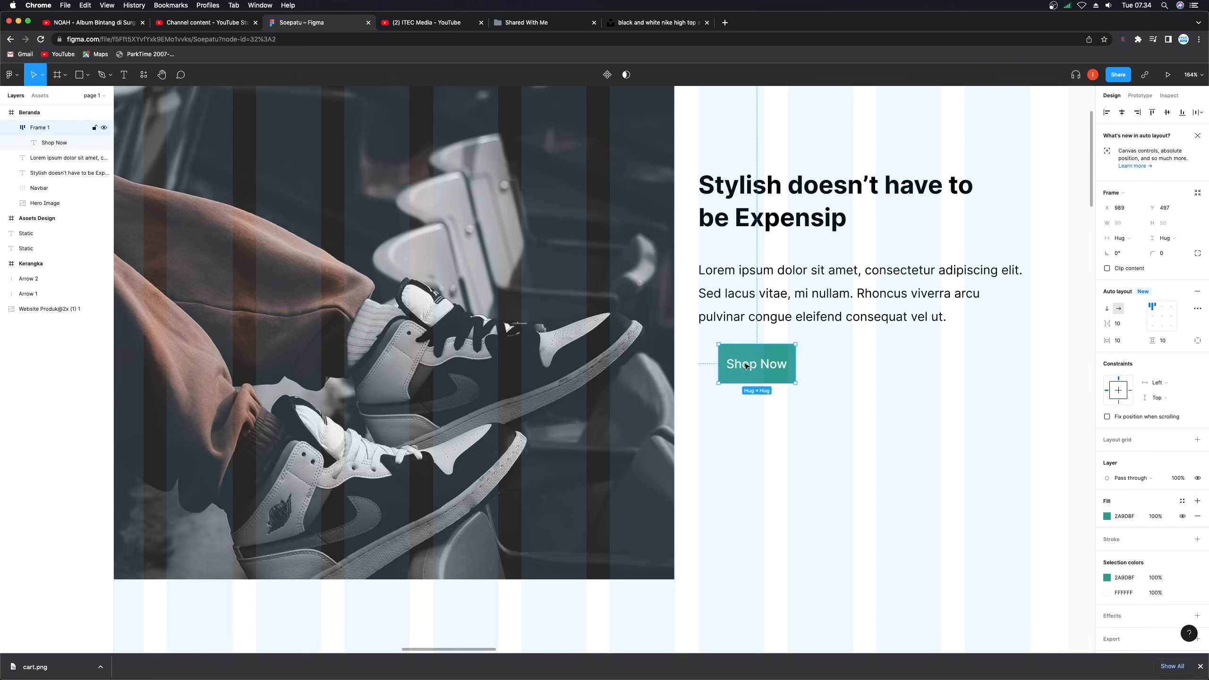
{"action": "left_click", "coordinate": [1125, 341]}
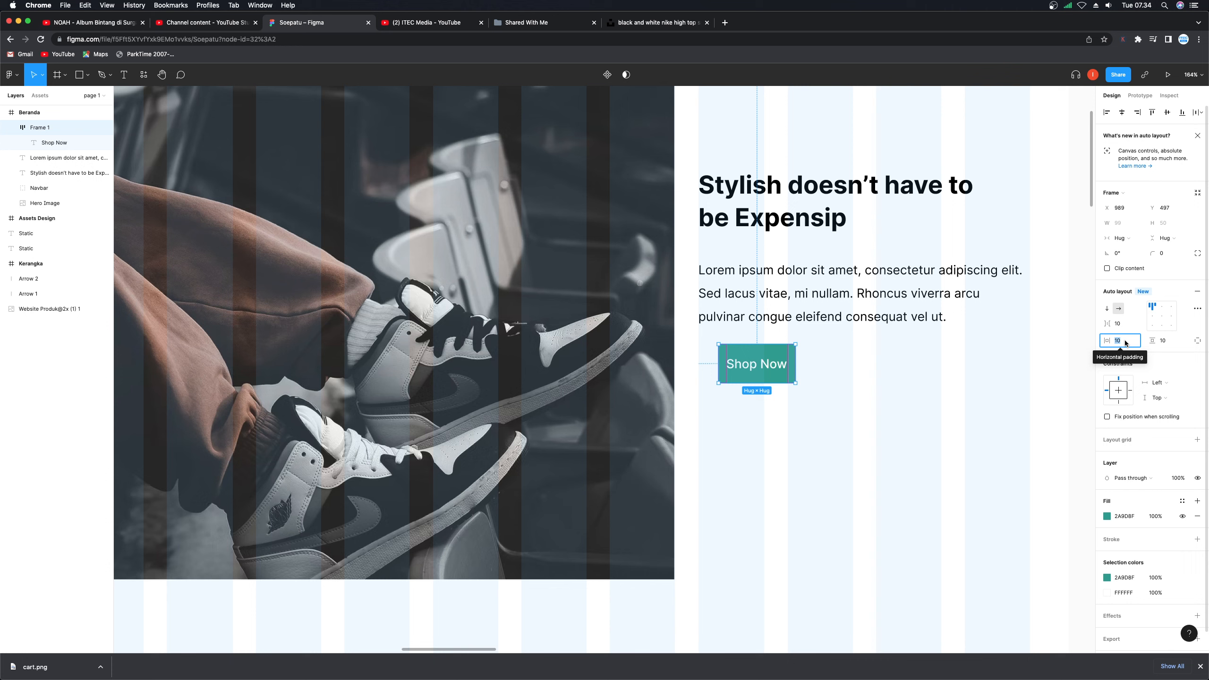
{"action": "type", "text": "2"}
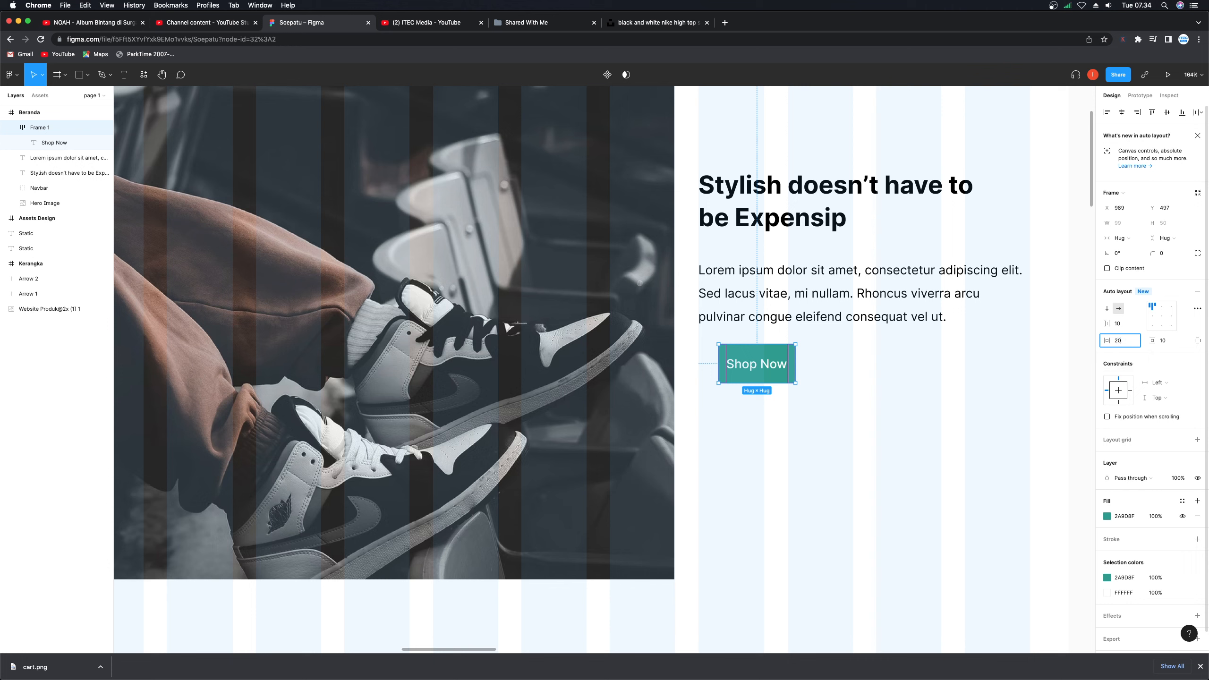
{"action": "key", "text": "Return"}
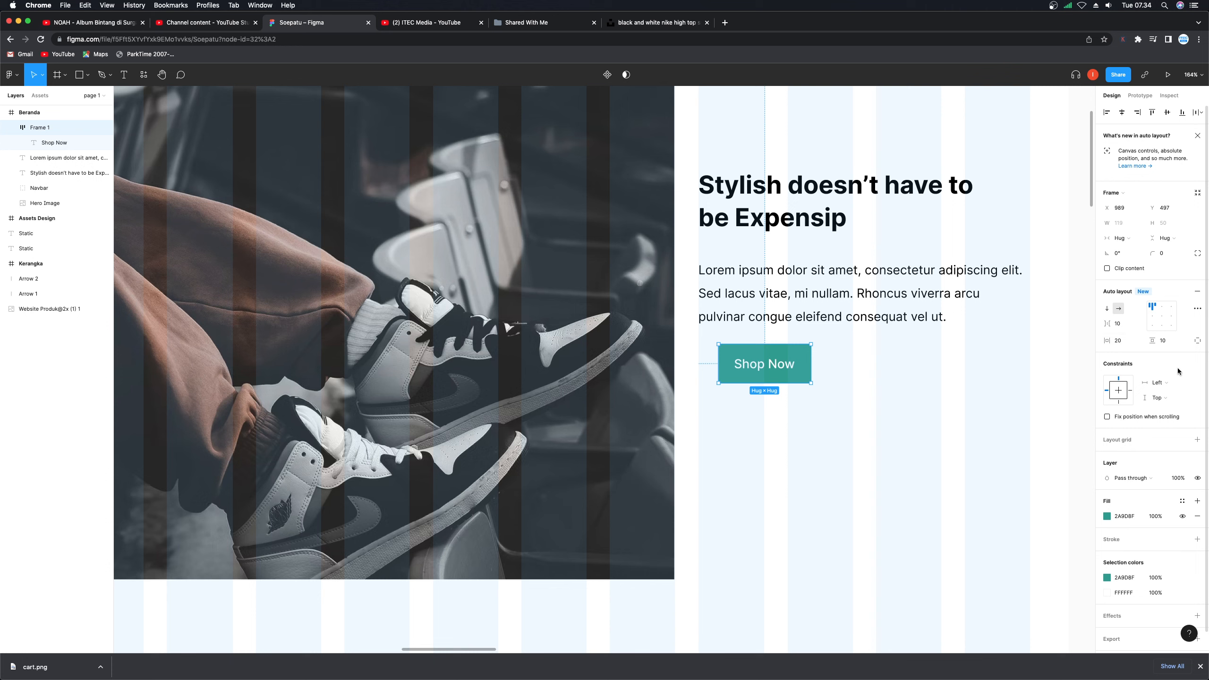
{"action": "left_click", "coordinate": [1118, 344]}
{"action": "type", "text": "28"}
{"action": "key", "text": "Return"}
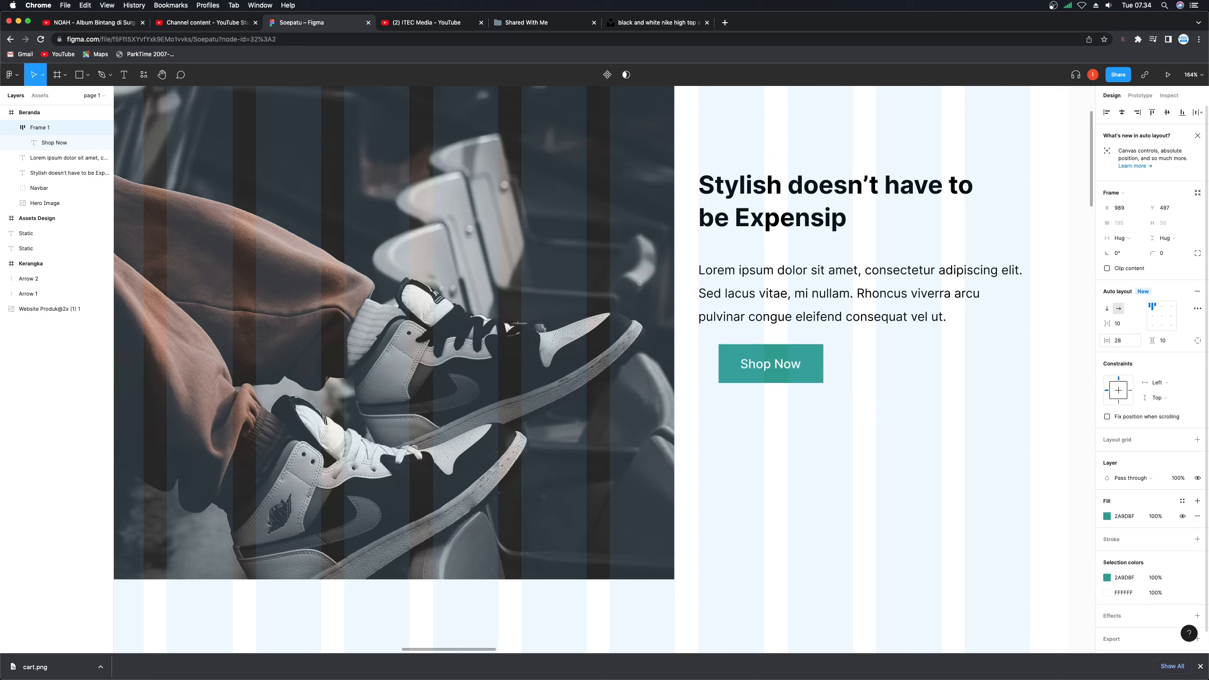
{"action": "left_click", "coordinate": [1117, 344]}
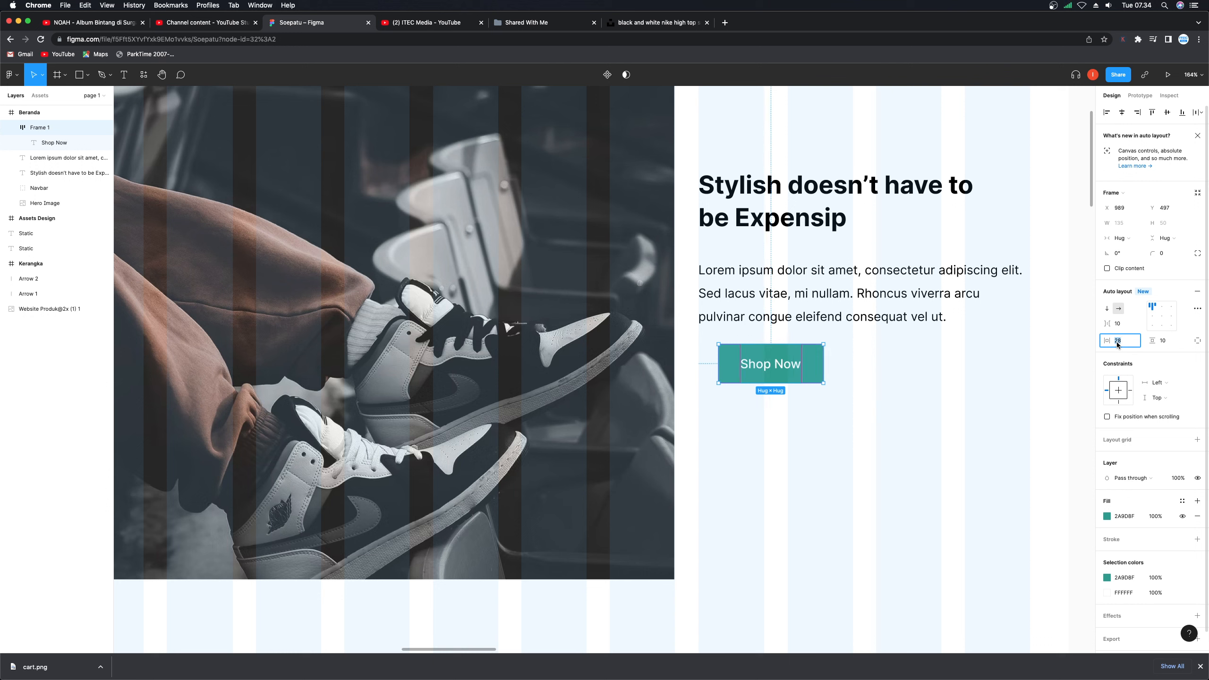
{"action": "type", "text": "30"}
{"action": "key", "text": "Return"}
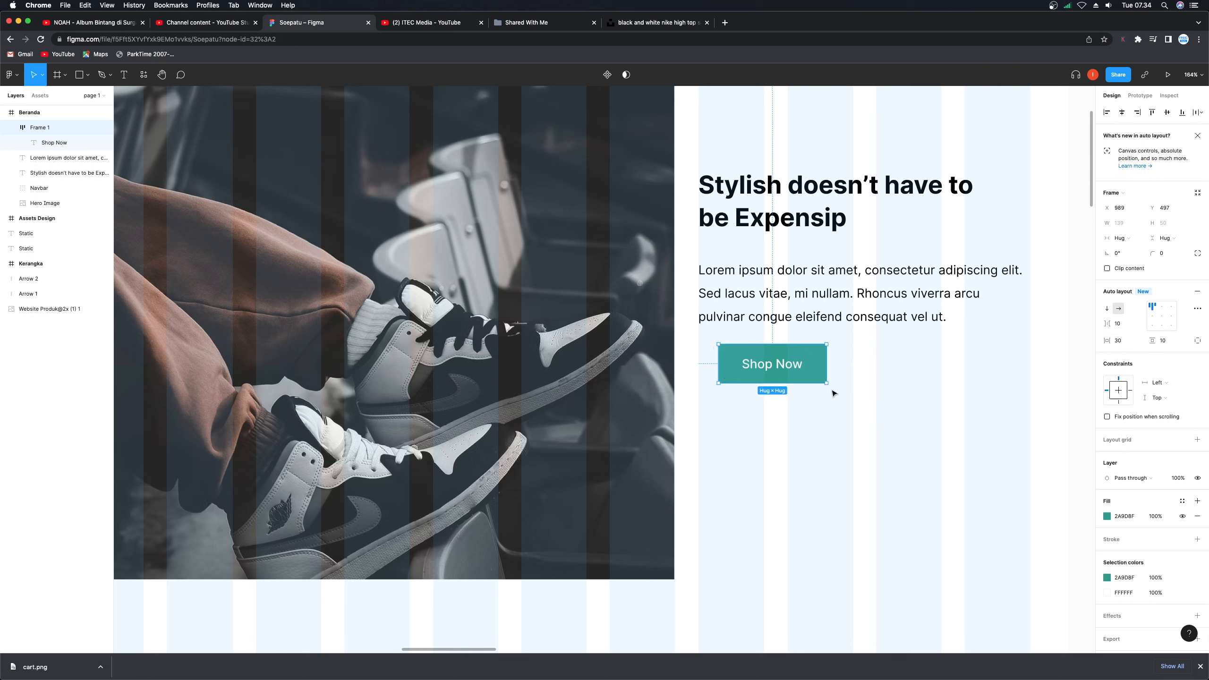
- Round the Shop Now button's corners with a radius of 4
{"action": "left_click", "coordinate": [1162, 255]}
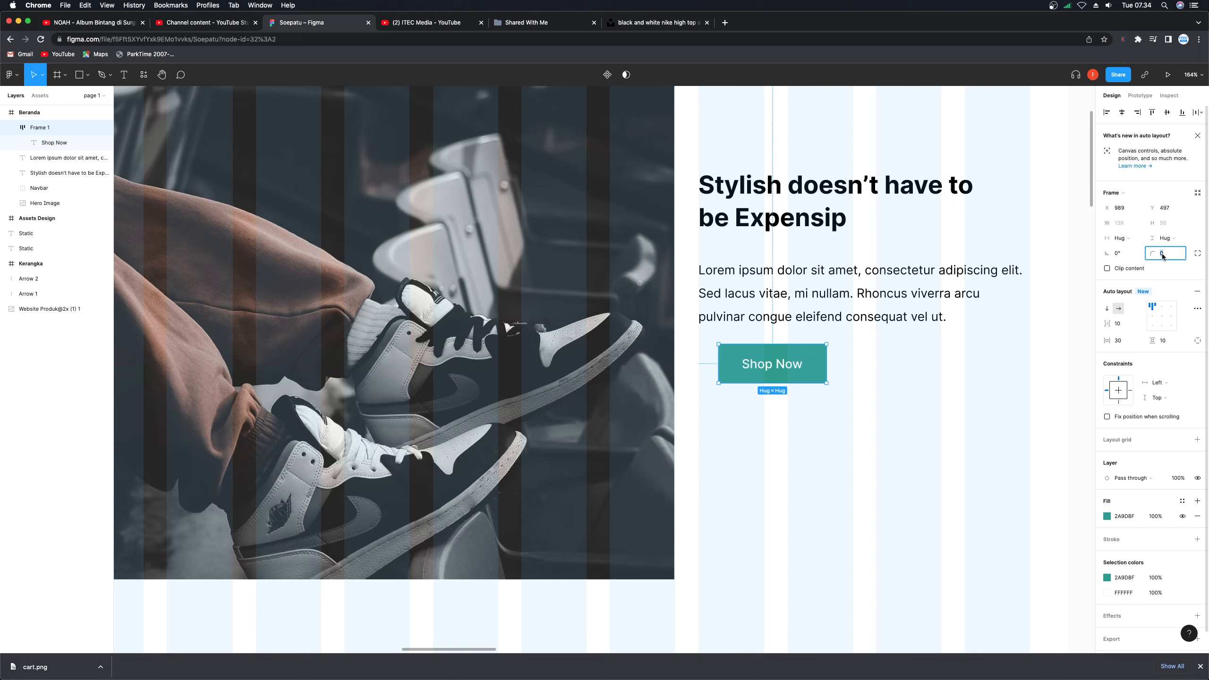
{"action": "type", "text": "4"}
{"action": "key", "text": "Return"}
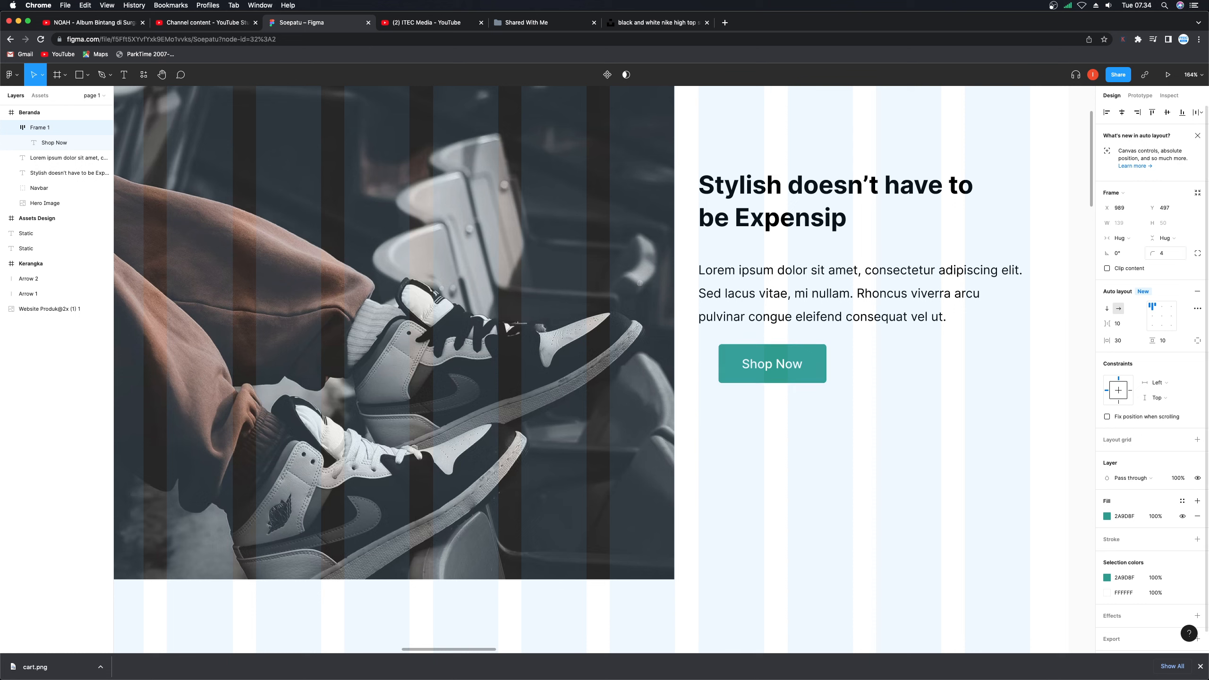
- Move the Shop Now button to X 963, Y 504, aligned with the paragraph's left edge
{"action": "left_click", "coordinate": [809, 445]}
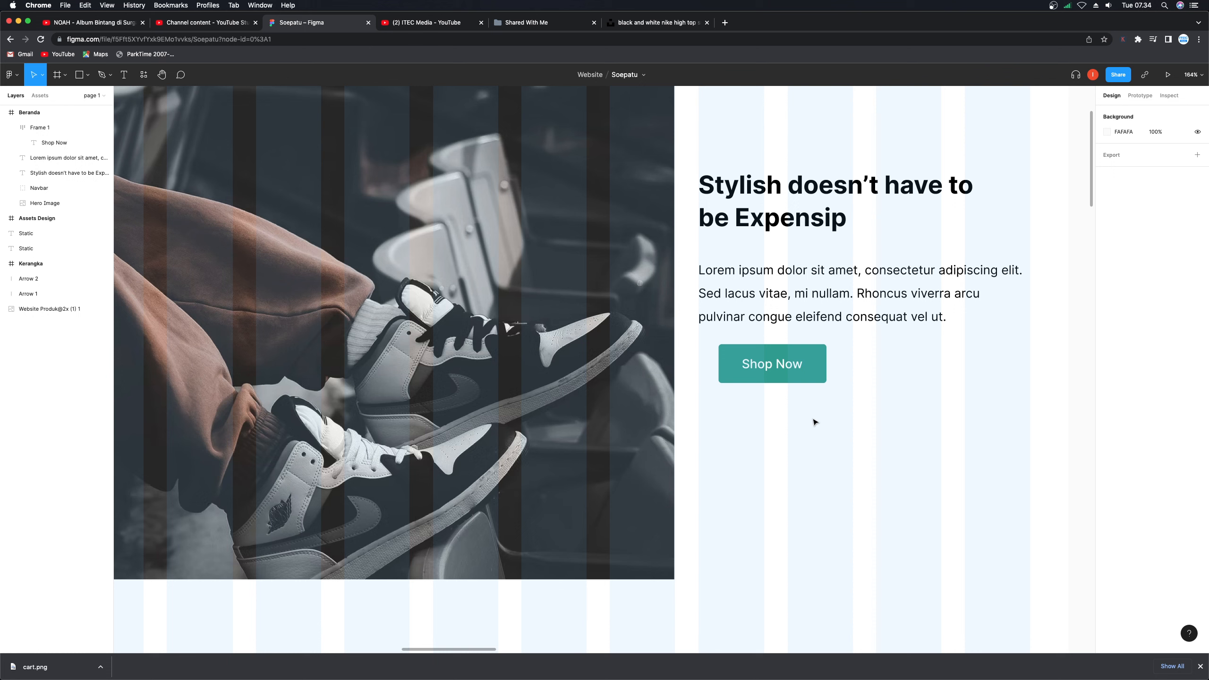
{"action": "left_click_drag", "start_coordinate": [811, 374], "coordinate": [793, 380]}
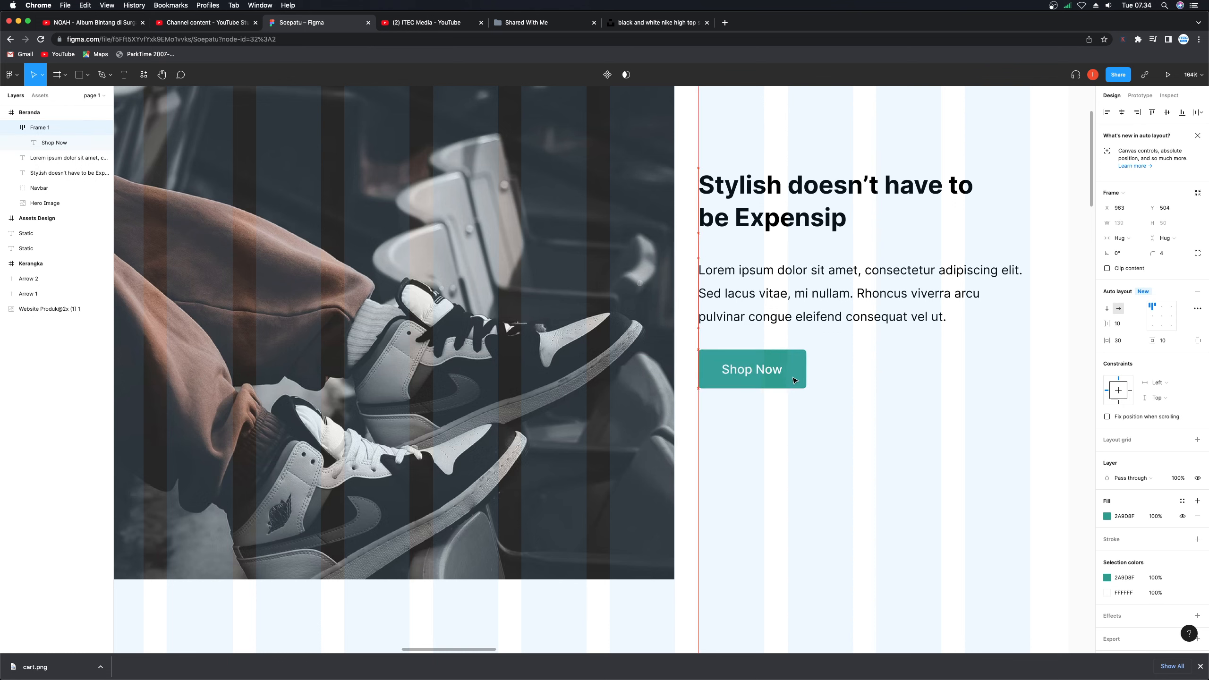
{"action": "left_click", "coordinate": [812, 298]}
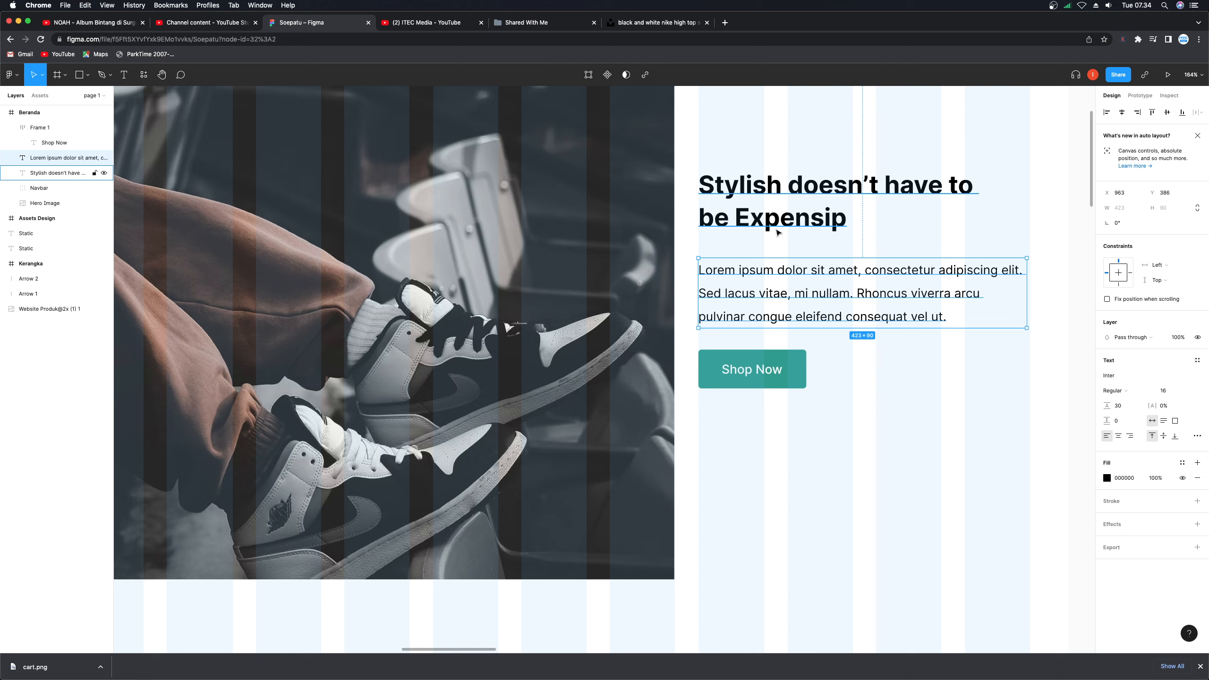
- Move the lorem ipsum paragraph up to Y 374, leaving a 20 px gap below the headline
{"action": "left_click", "coordinate": [778, 232]}
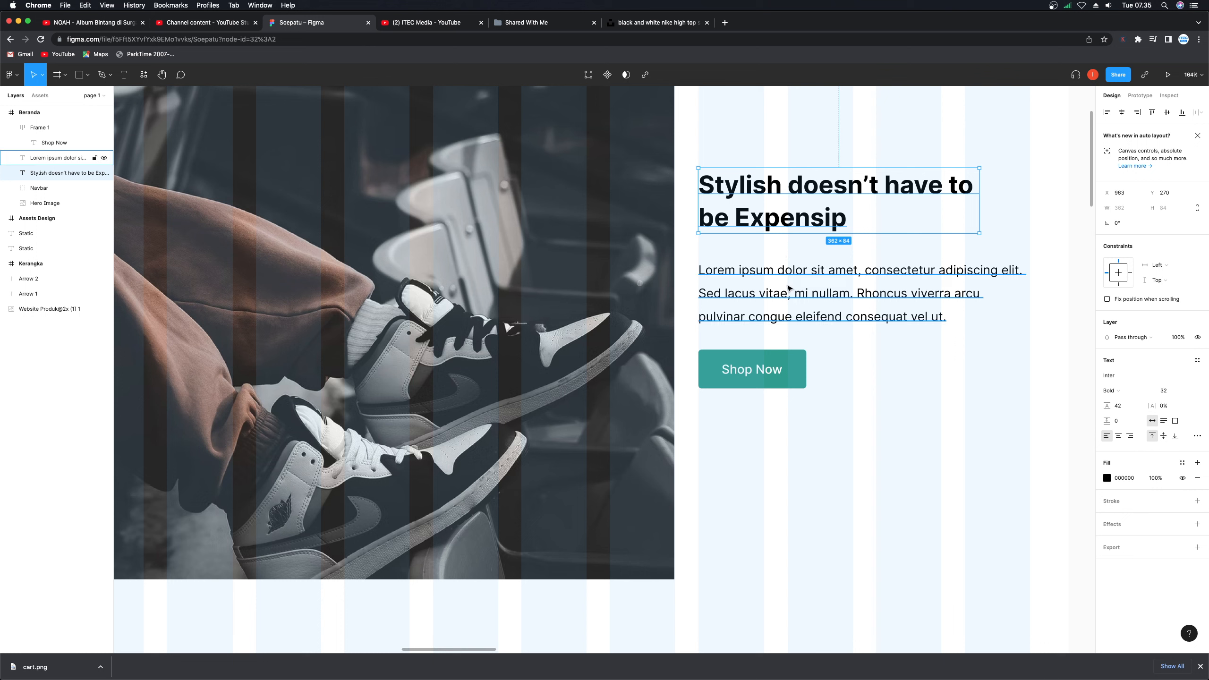
{"action": "left_click", "coordinate": [777, 299]}
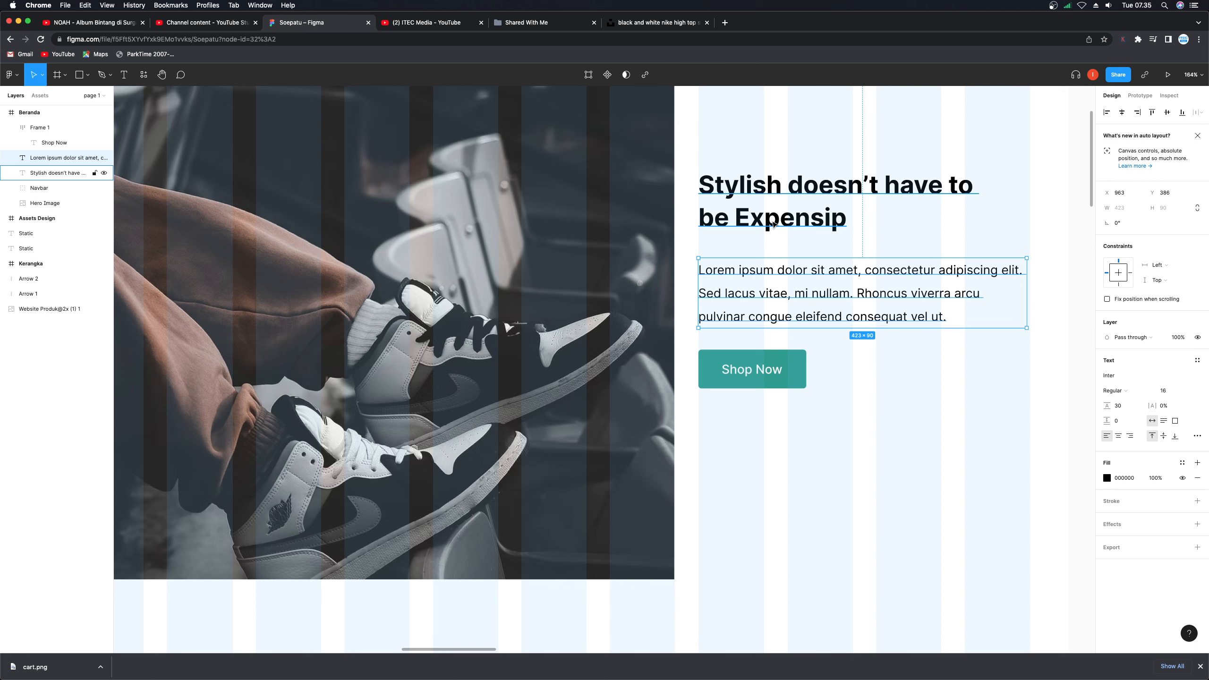
{"action": "key", "text": "alt"}
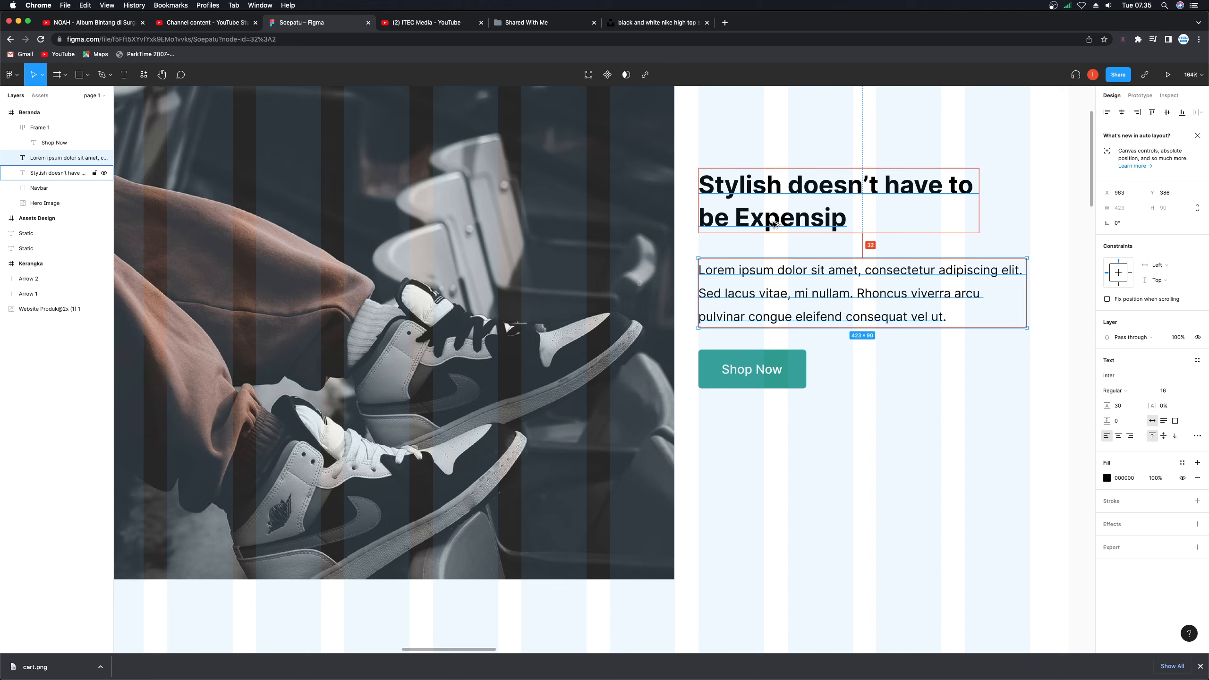
{"action": "key", "text": "Up"}
{"action": "key", "text": "Up"}
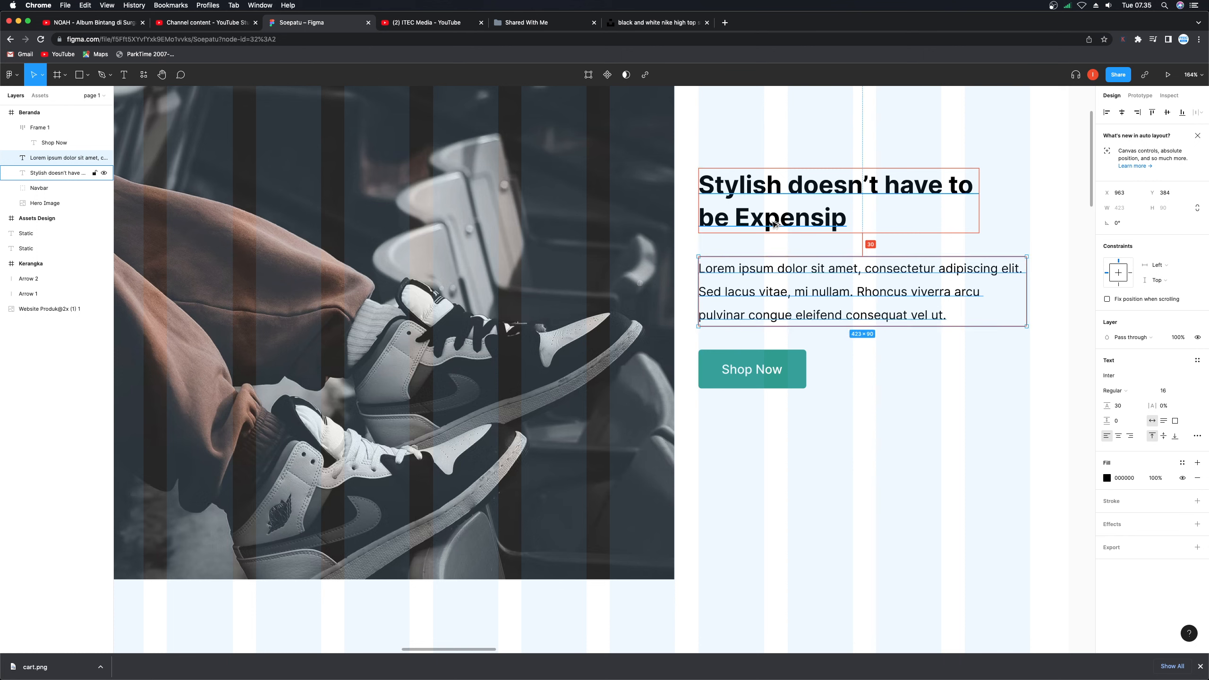
{"action": "key", "text": "shift+Up"}
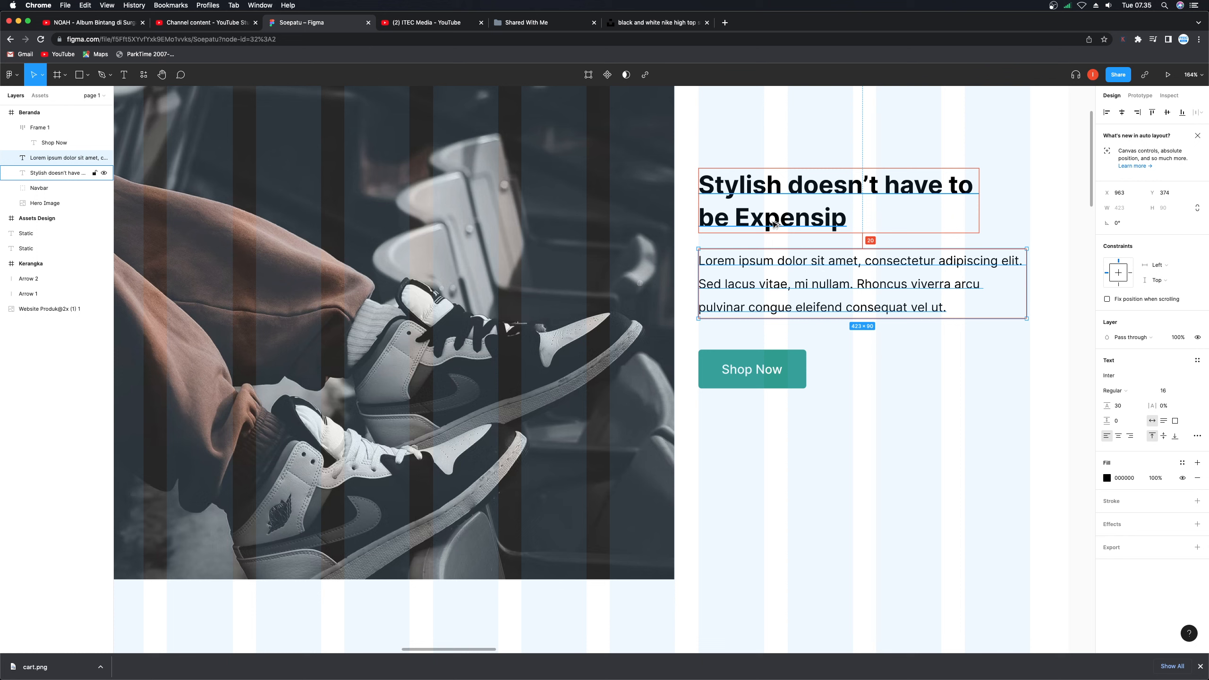
{"action": "key", "text": "Down"}
{"action": "key", "text": "Down"}
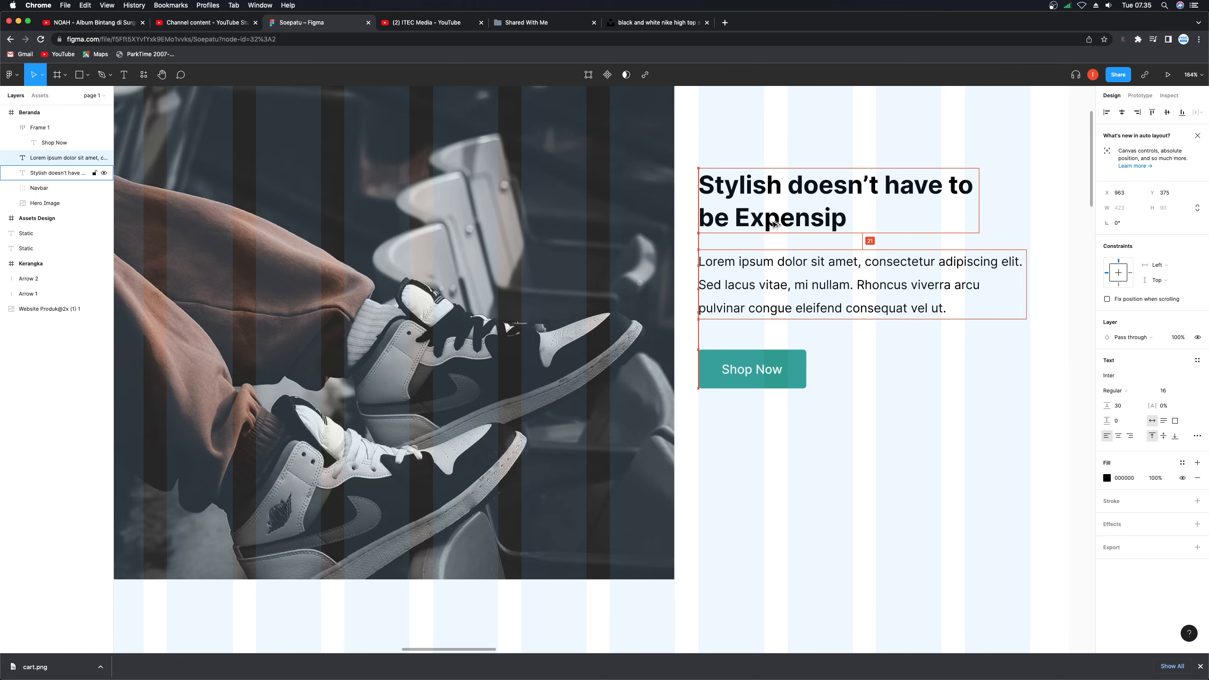
{"action": "key", "text": "Up"}
{"action": "key", "text": "Up"}
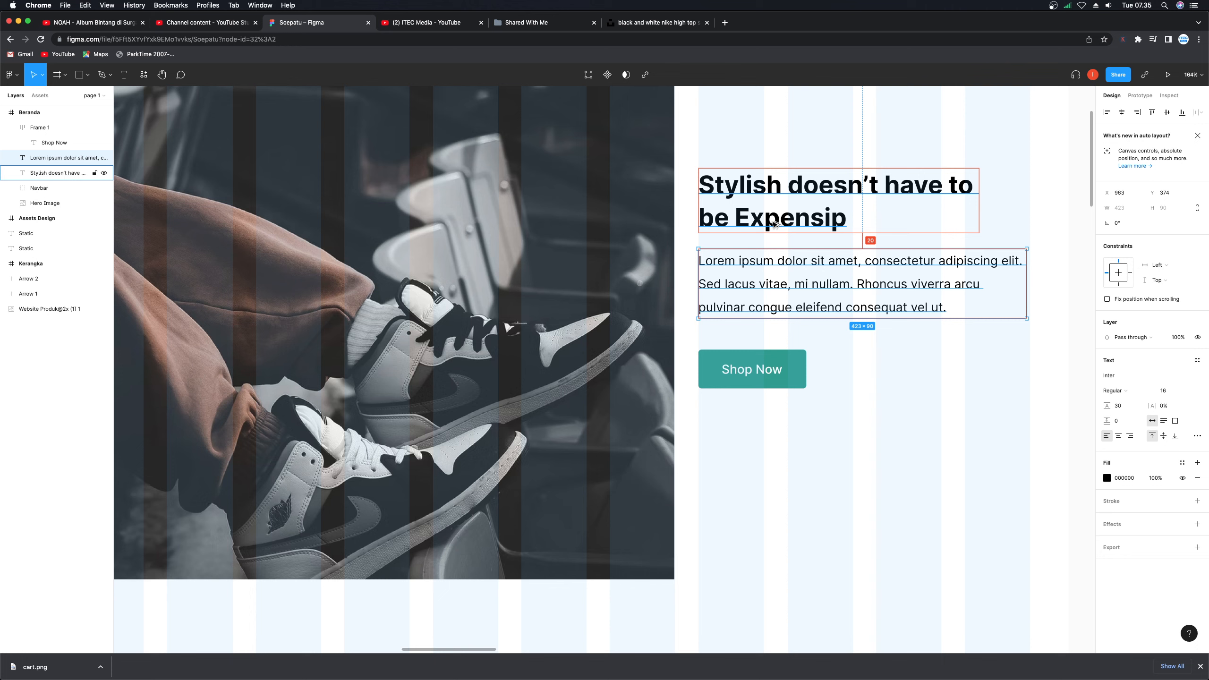
{"action": "key", "text": "shift+Down"}
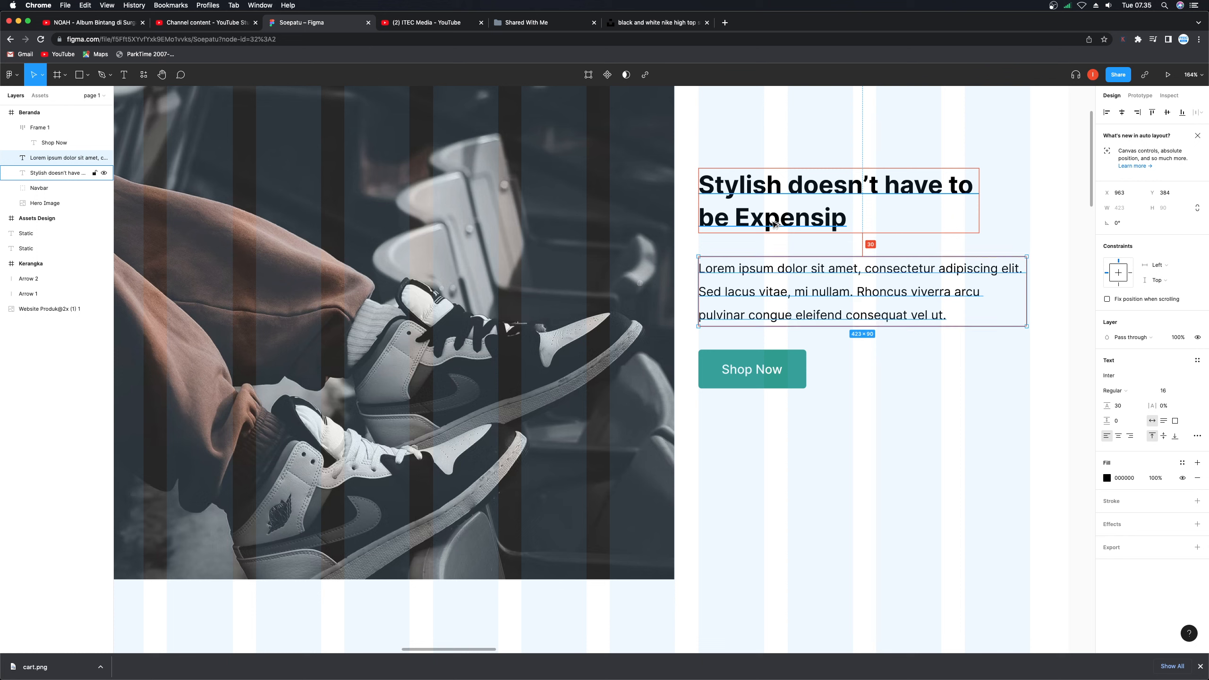
{"action": "key", "text": "shift+Up"}
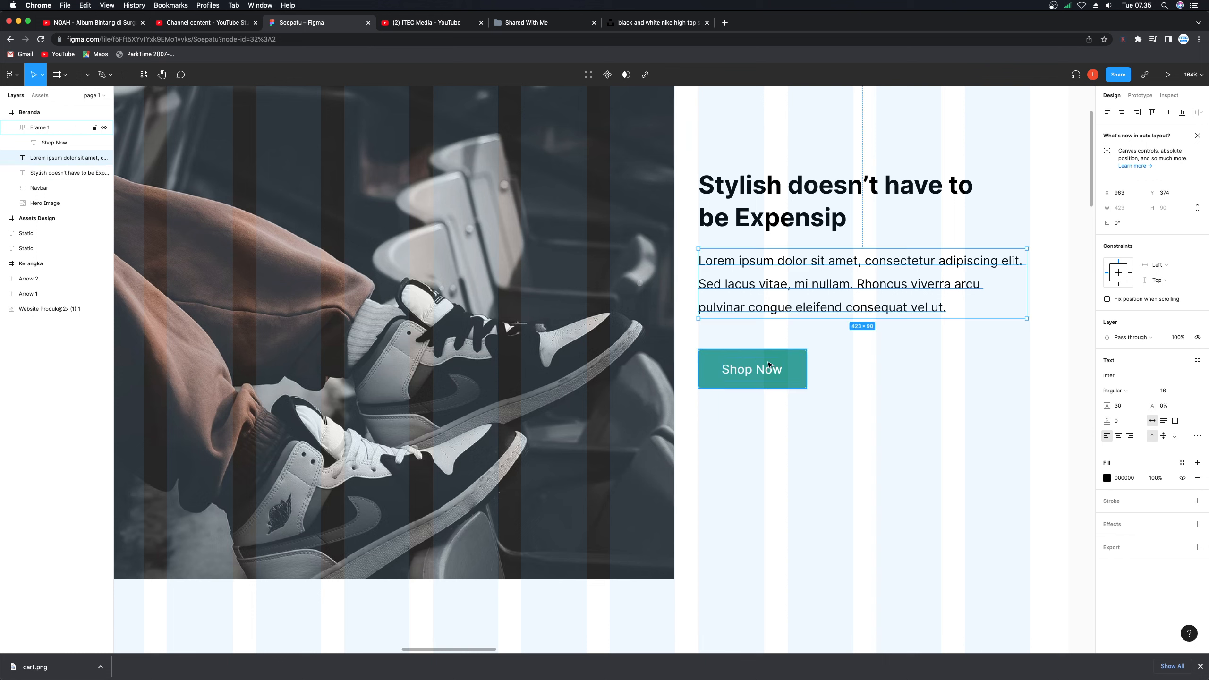
- Raise the Shop Now button to Y 494 so it sits 30 px below the paragraph
{"action": "left_click", "coordinate": [798, 374]}
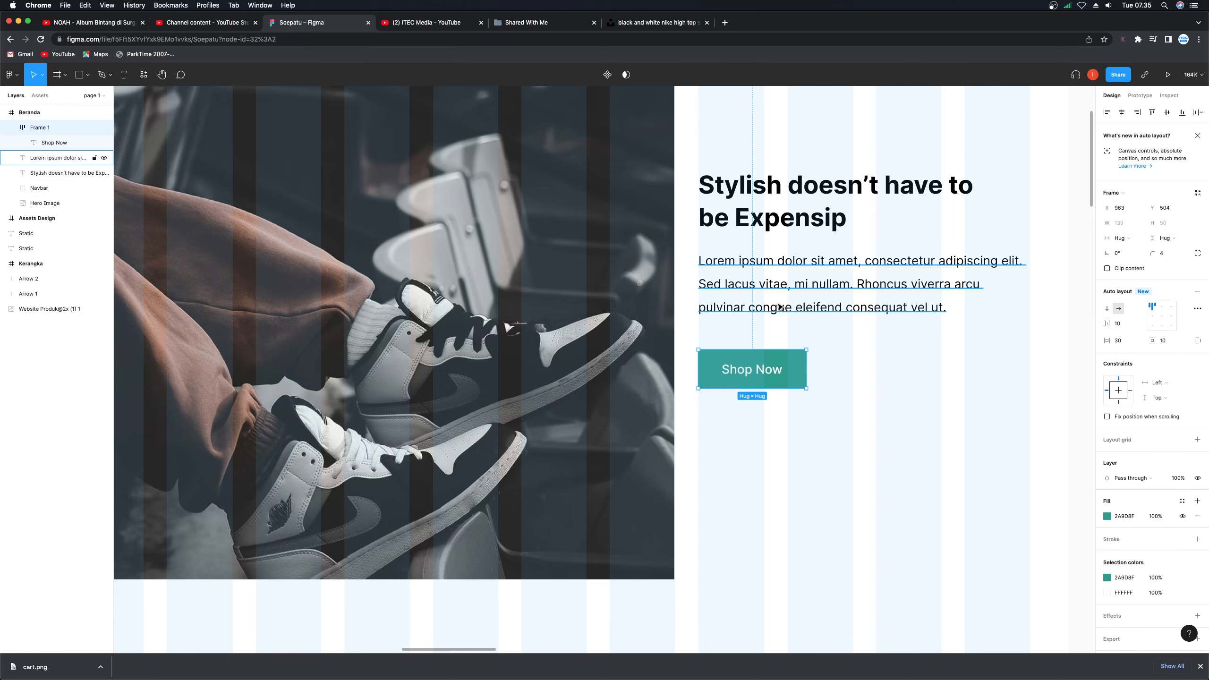
{"action": "key", "text": "alt"}
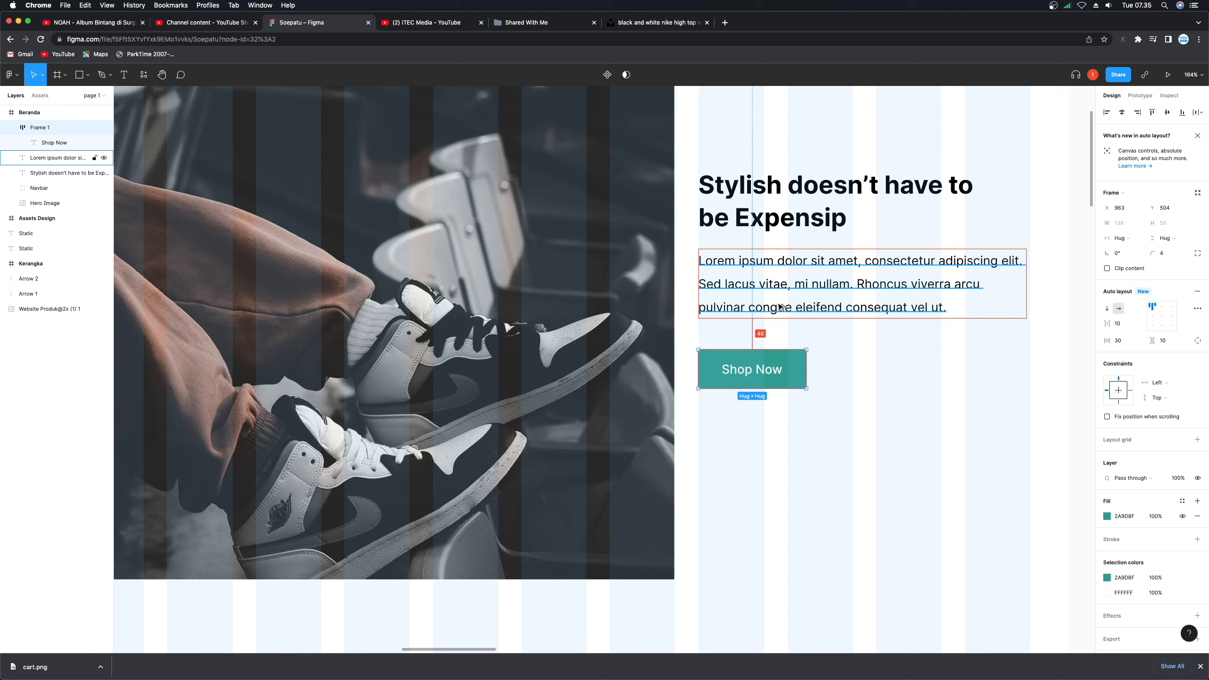
{"action": "key", "text": "shift+Up"}
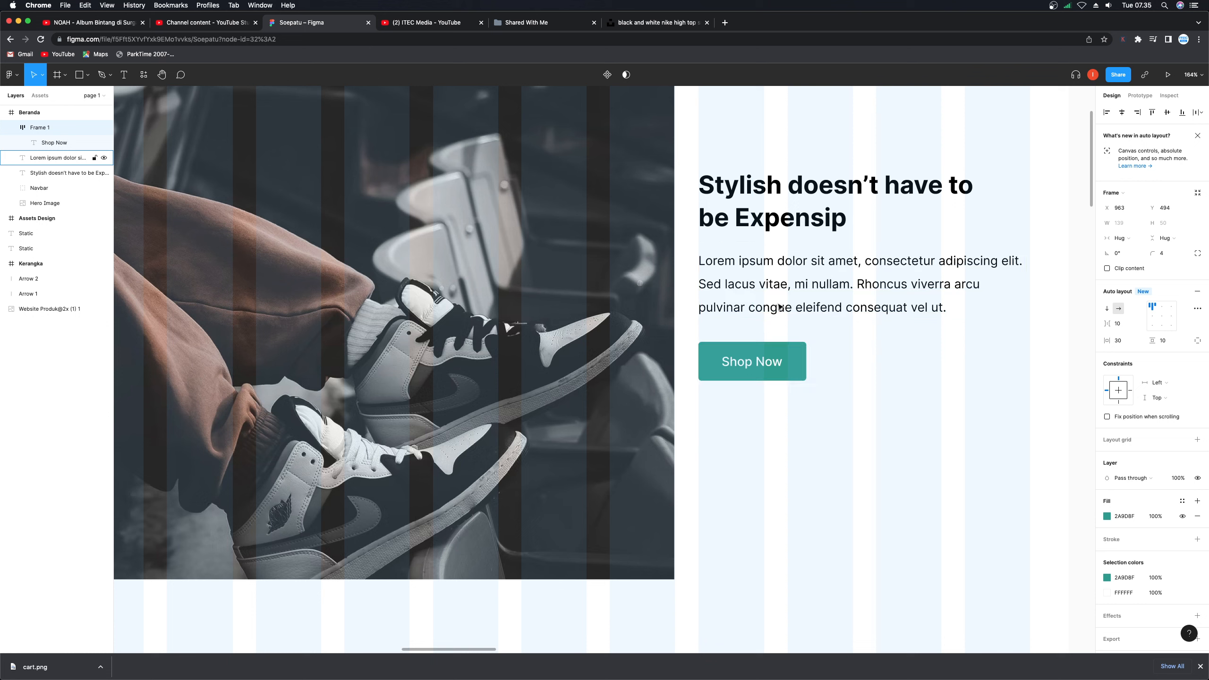
- Group the headline, paragraph and Shop Now button, and name the group Hero Text
{"action": "left_click", "coordinate": [949, 523]}
{"action": "left_click_drag", "start_coordinate": [873, 475], "coordinate": [776, 209]}
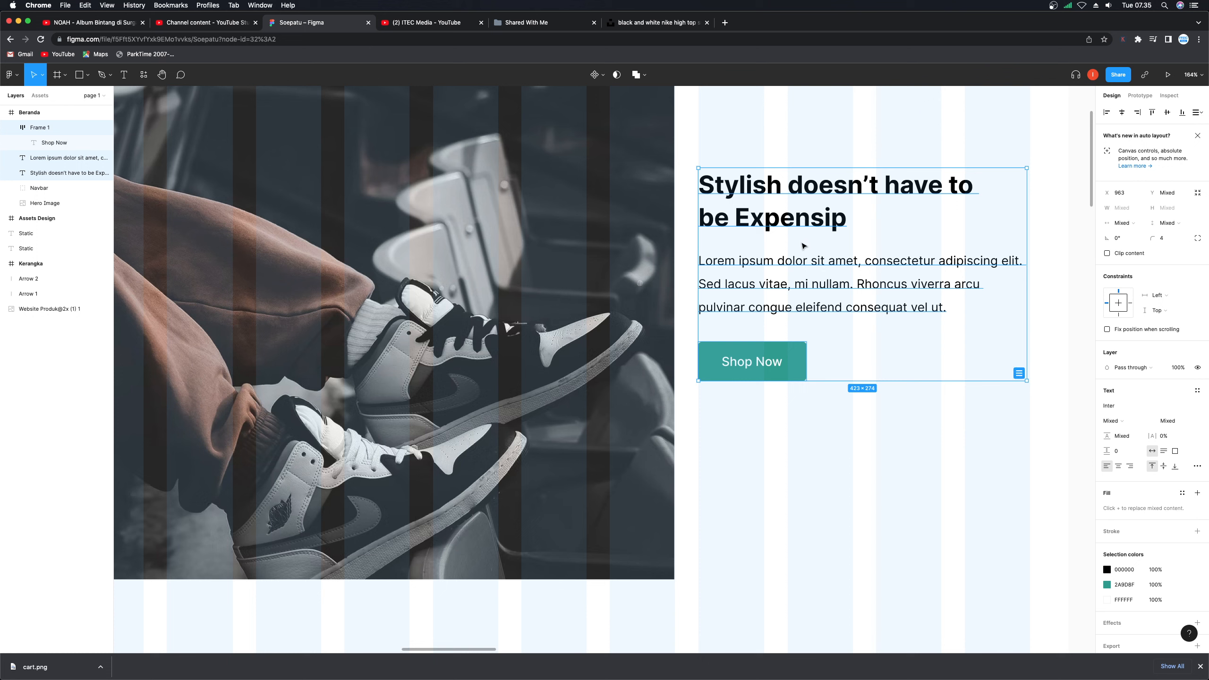
{"action": "key", "text": "super+g"}
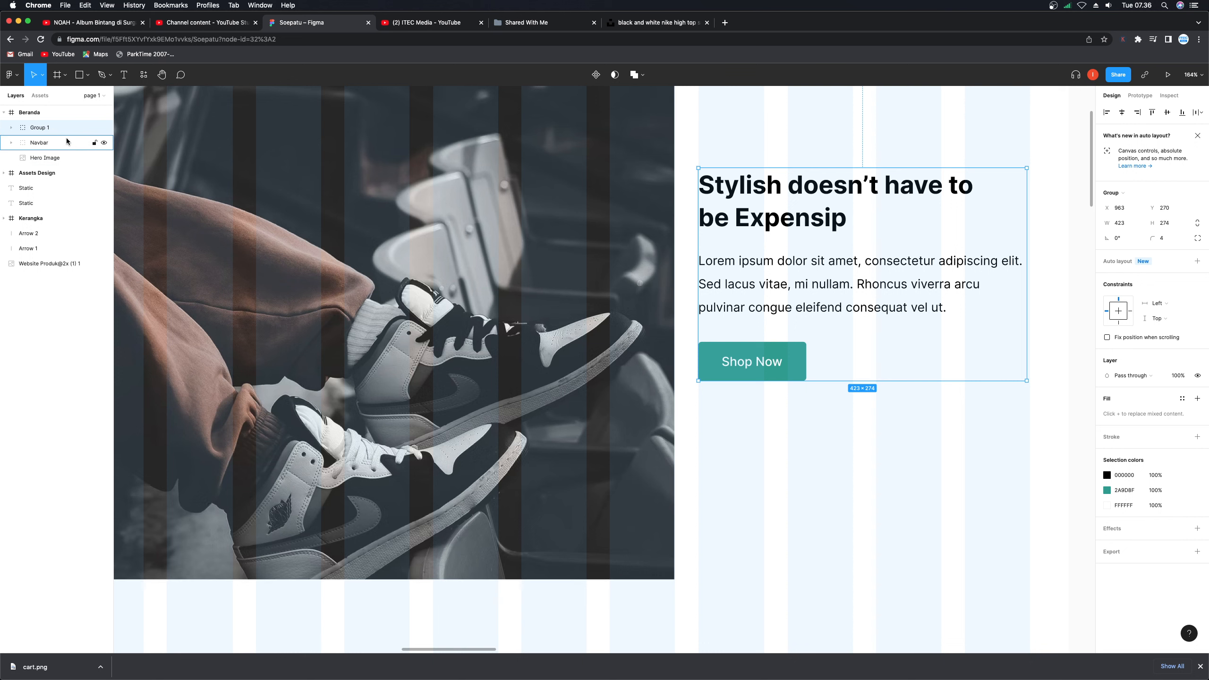
{"action": "double_click", "coordinate": [46, 128]}
{"action": "type", "text": "Hero Text"}
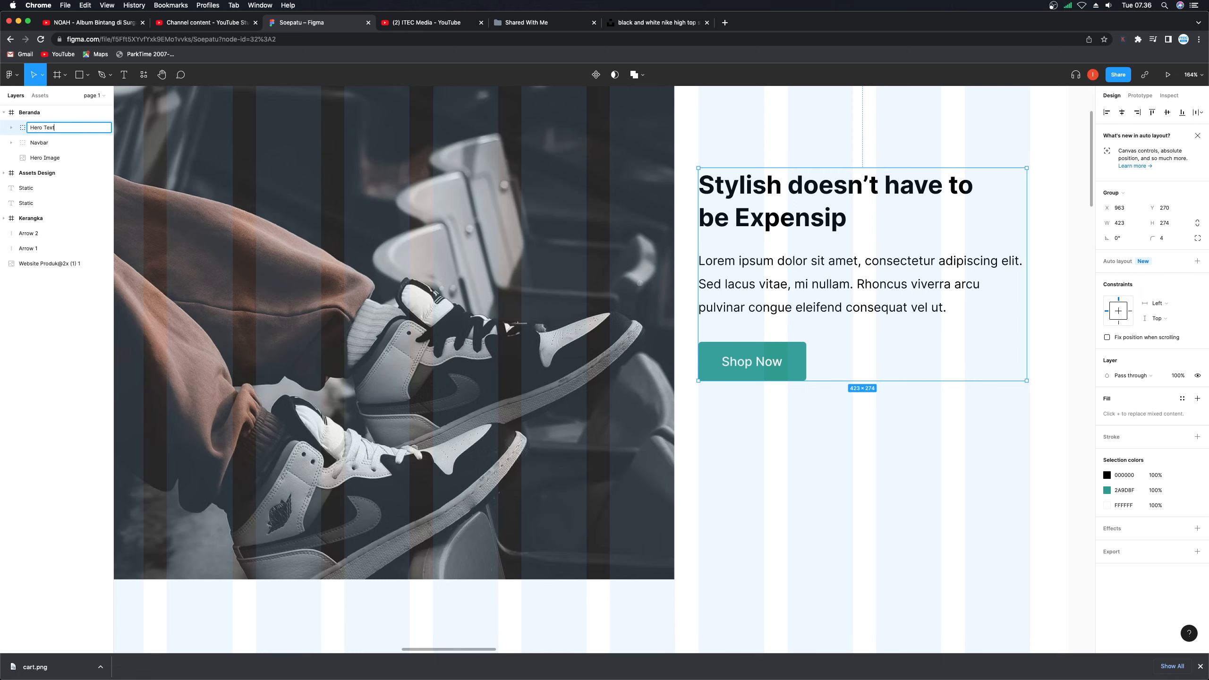
{"action": "key", "text": "Return"}
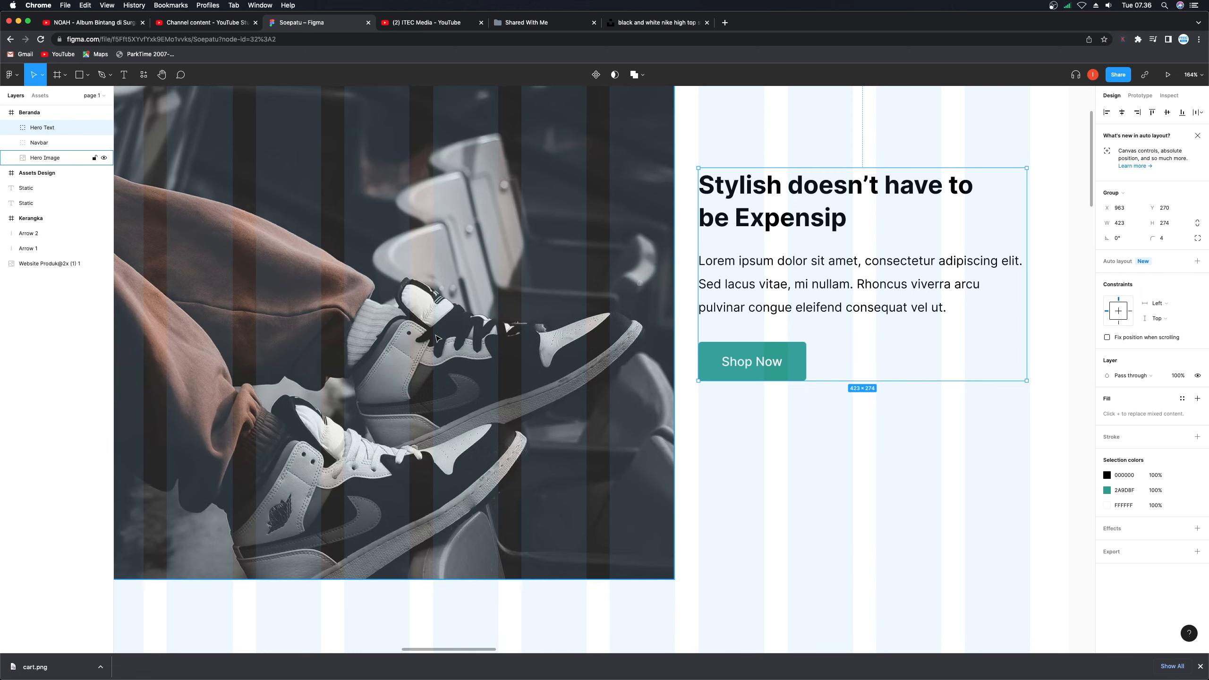
- Move the Hero Text group straight up to Y 225, keeping it at X 963
{"action": "scroll", "coordinate": [524, 341], "scroll_direction": "down", "scroll_amount": 5}
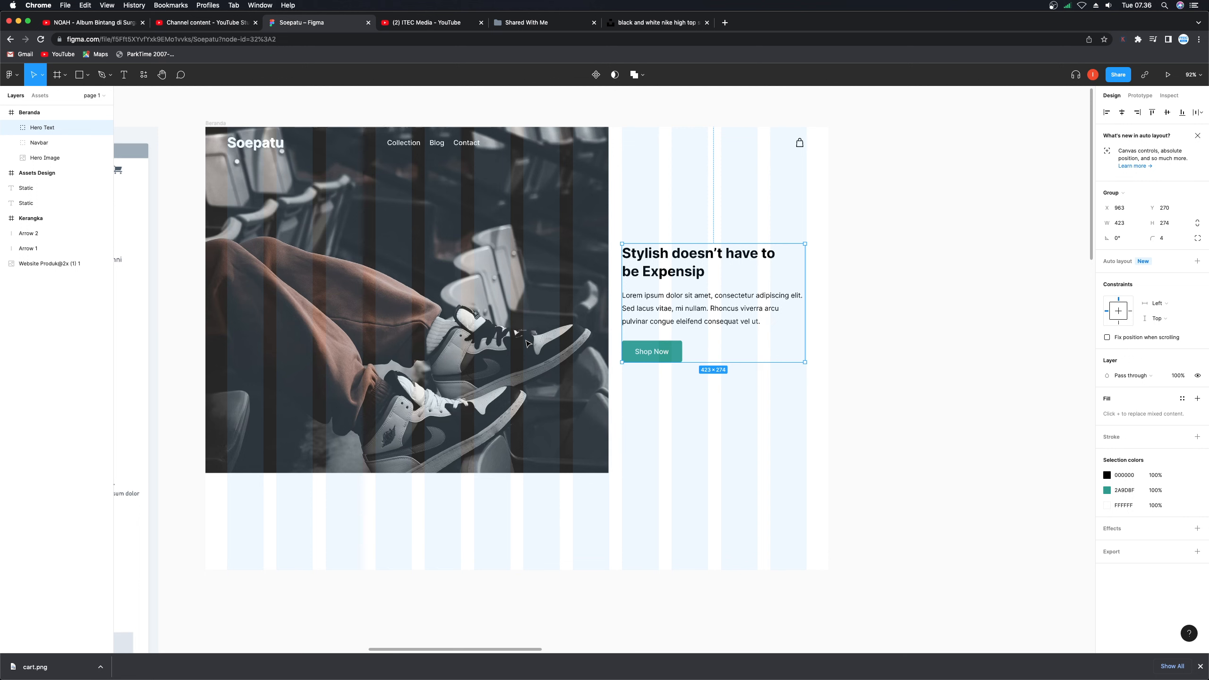
{"action": "scroll", "coordinate": [527, 343], "scroll_direction": "up", "scroll_amount": 1}
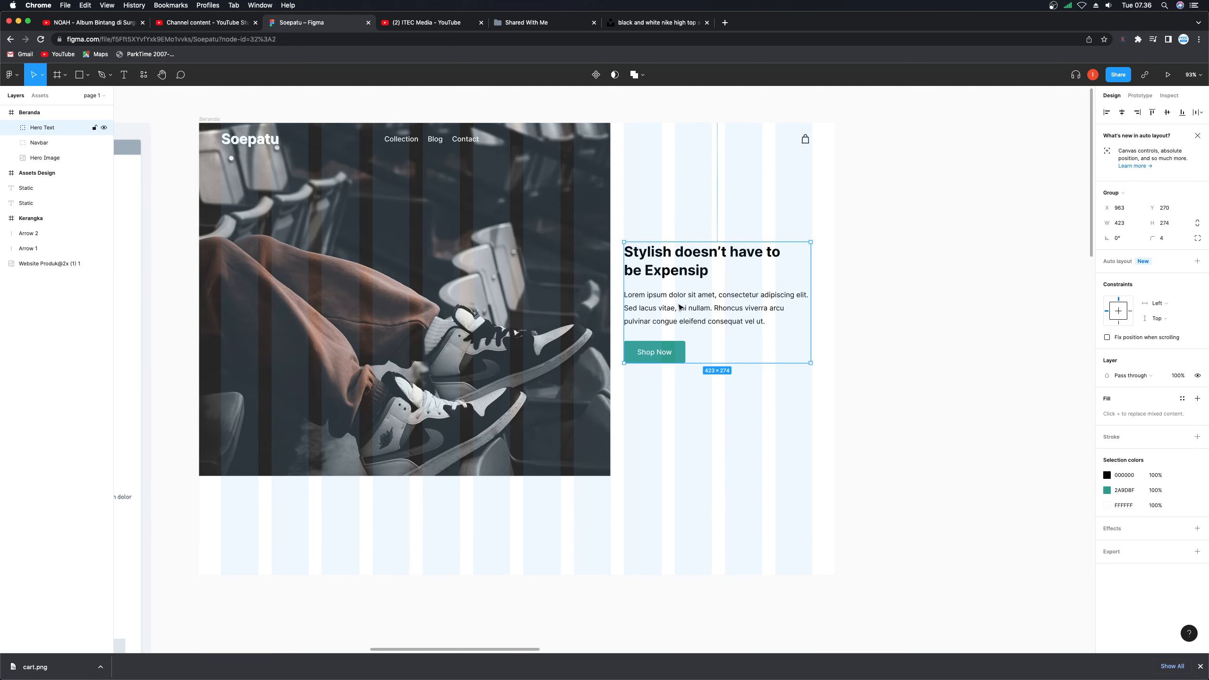
{"action": "left_click_drag", "start_coordinate": [672, 308], "coordinate": [669, 288]}
{"action": "left_click", "coordinate": [719, 376]}
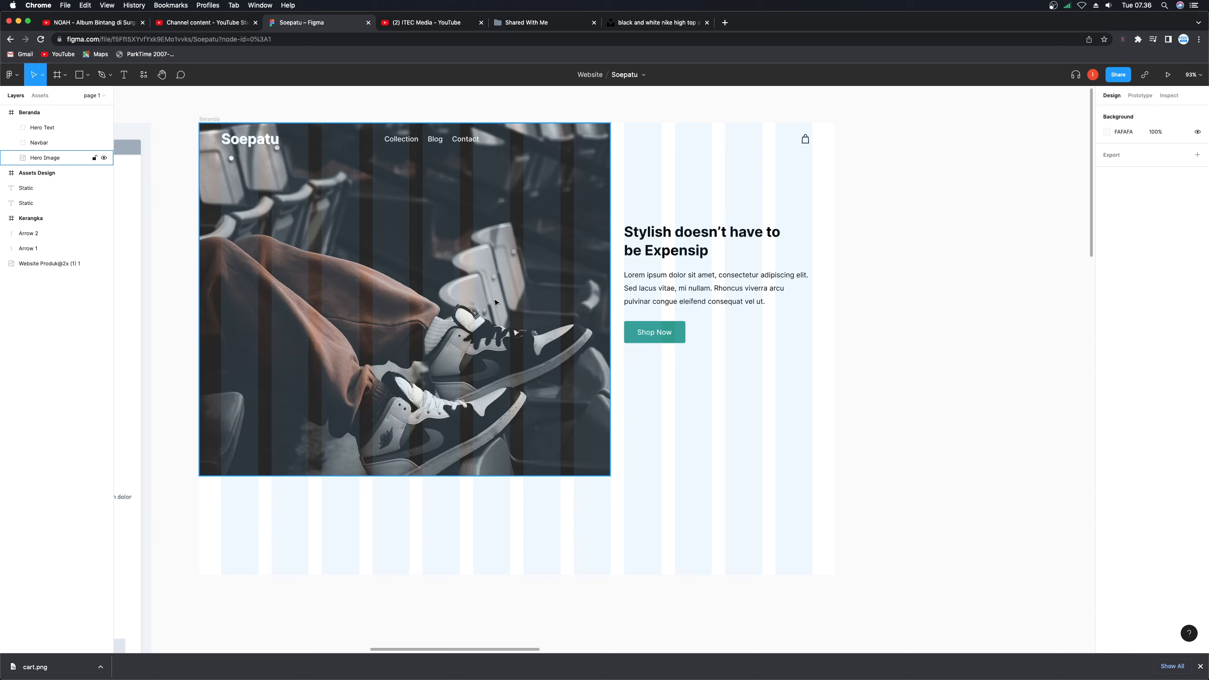
{"action": "left_click", "coordinate": [653, 285]}
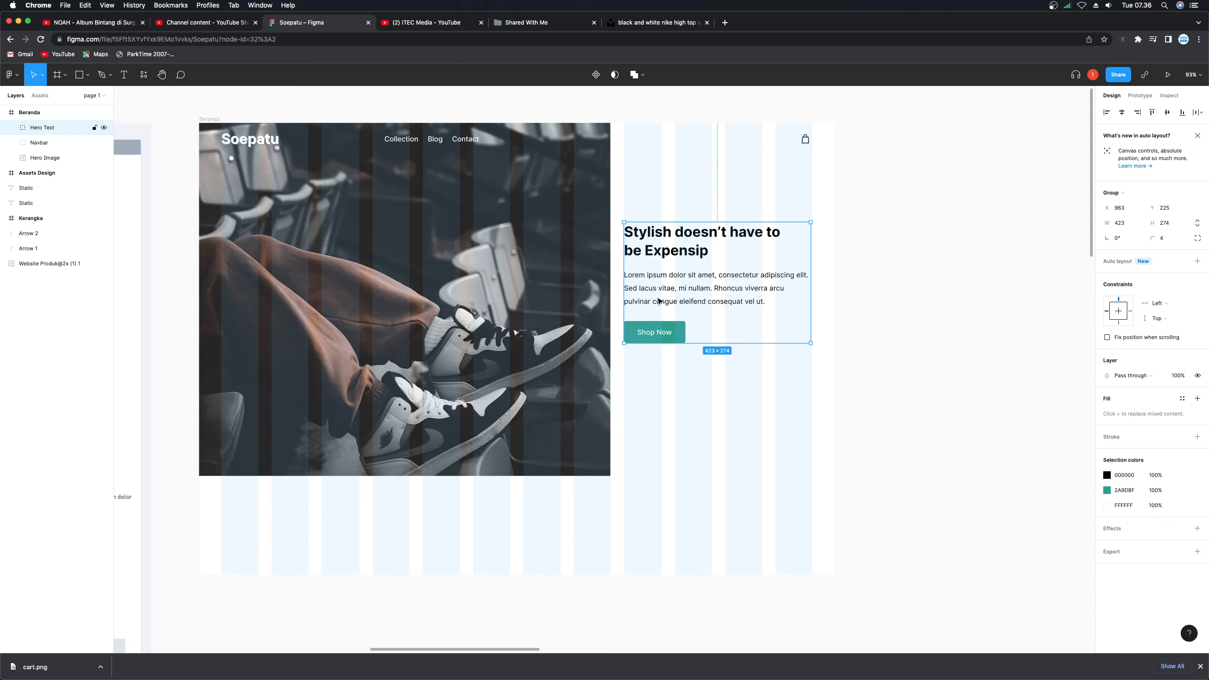
{"action": "left_click", "coordinate": [480, 291], "text": "shift"}
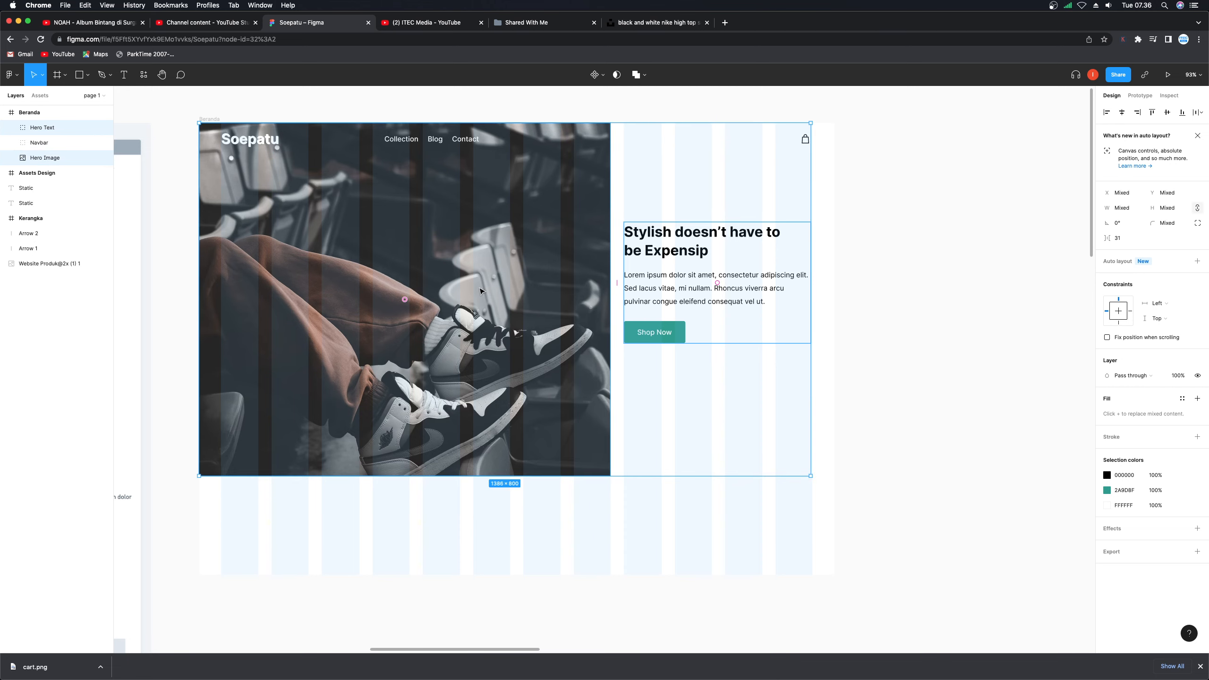
{"action": "key", "text": "cmd+g"}
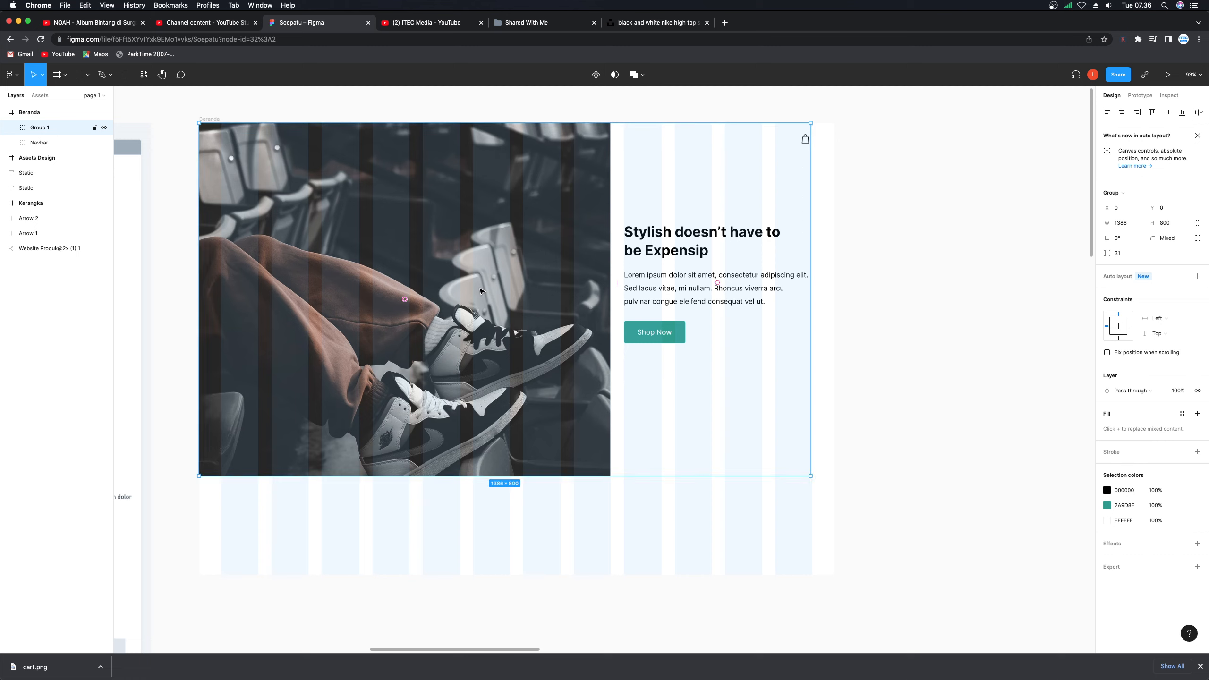
{"action": "key", "text": "super+shift+g"}
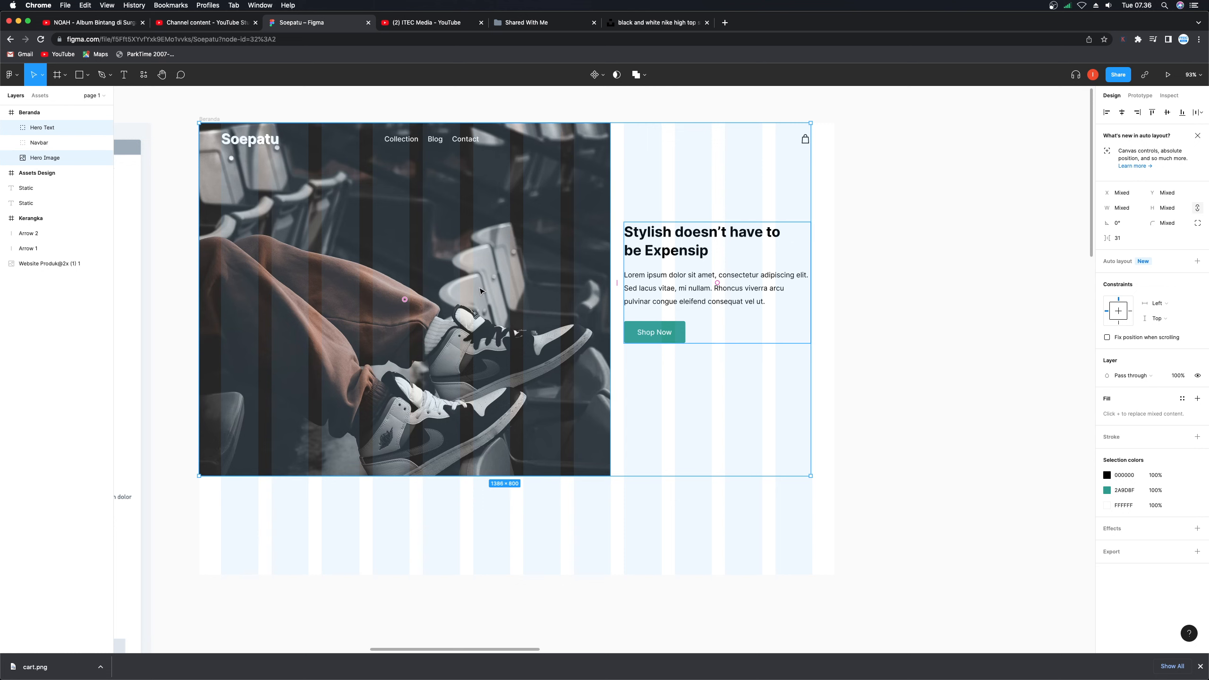
{"action": "left_click", "coordinate": [899, 224]}
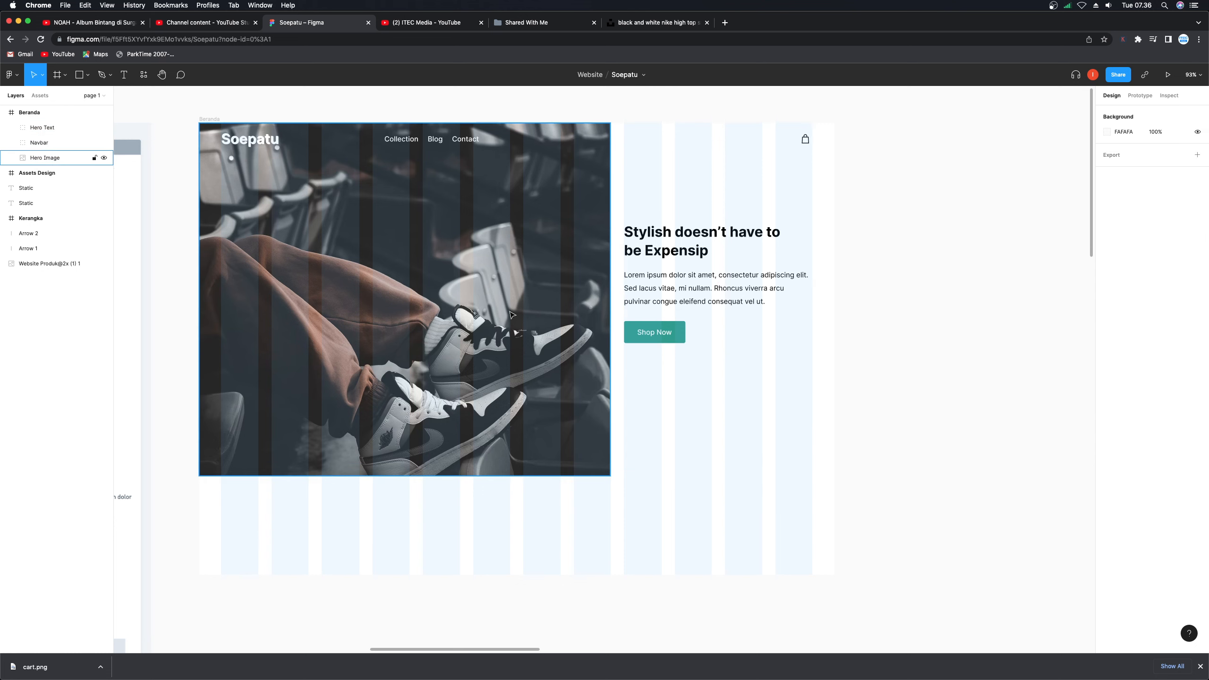
- Reorder the Beranda frame's layers so that Navbar sits above Hero Text
{"action": "left_click", "coordinate": [448, 330]}
{"action": "left_click", "coordinate": [52, 145]}
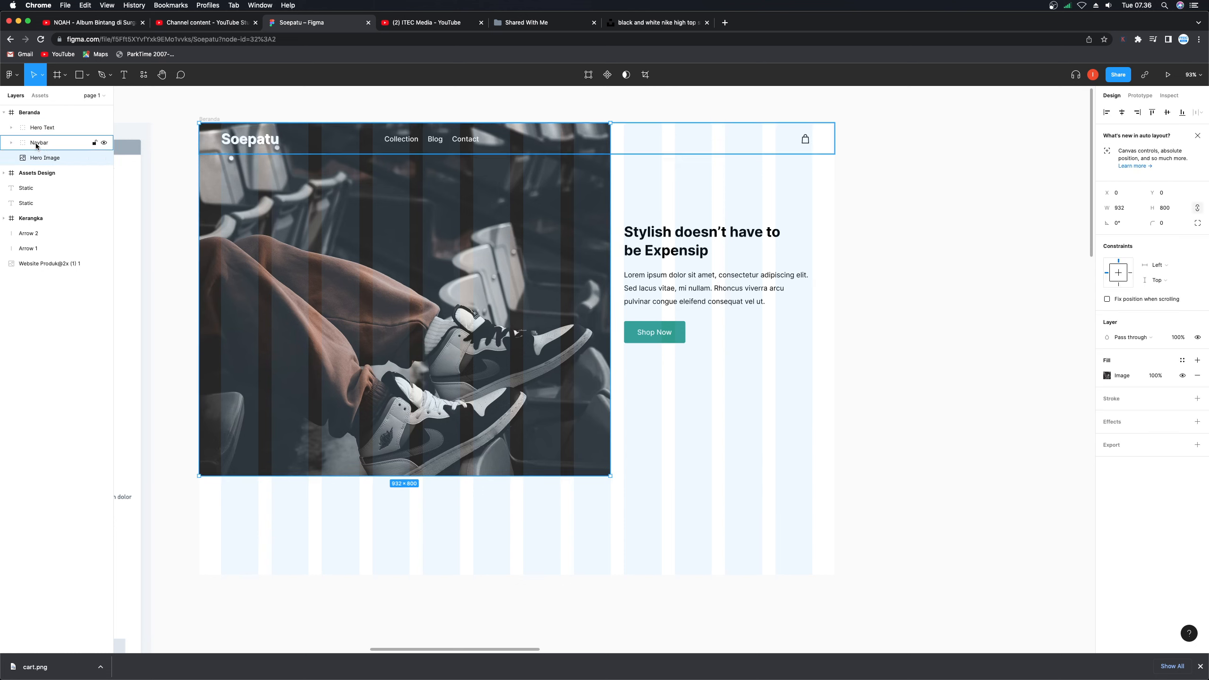
{"action": "left_click_drag", "start_coordinate": [53, 145], "coordinate": [52, 124]}
- Group Hero Text with Hero Image beneath the Navbar layer and name the group Hero
{"action": "left_click", "coordinate": [51, 144]}
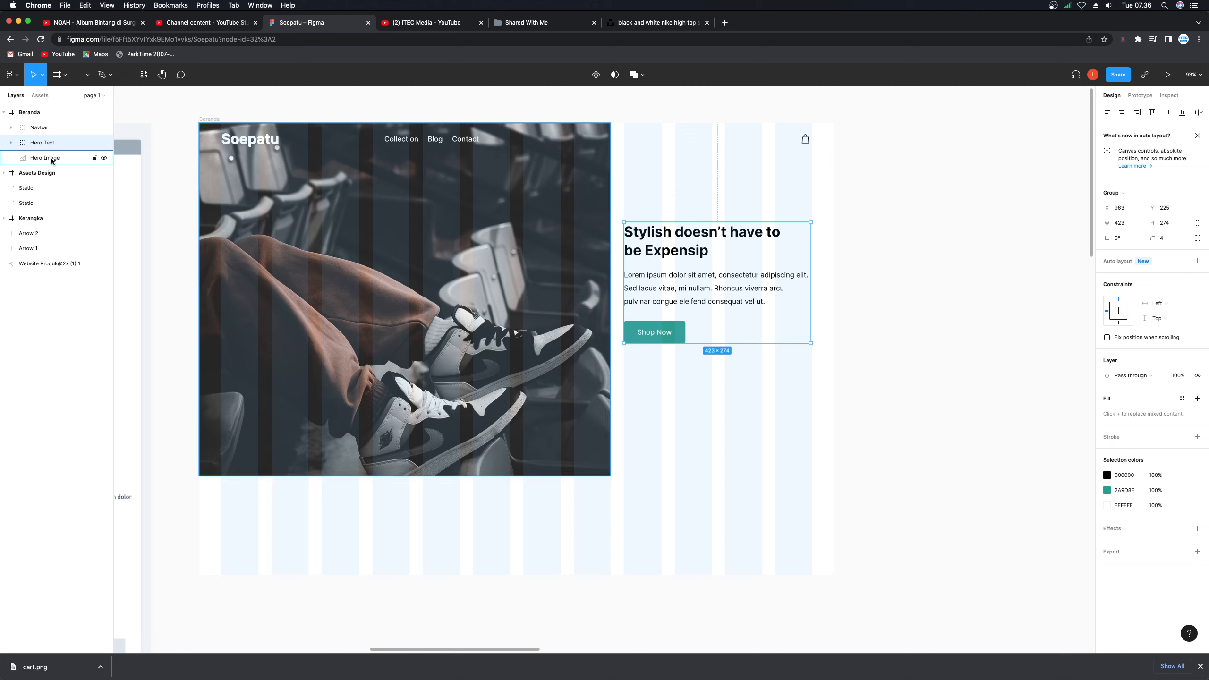
{"action": "left_click", "coordinate": [51, 160], "text": "shift"}
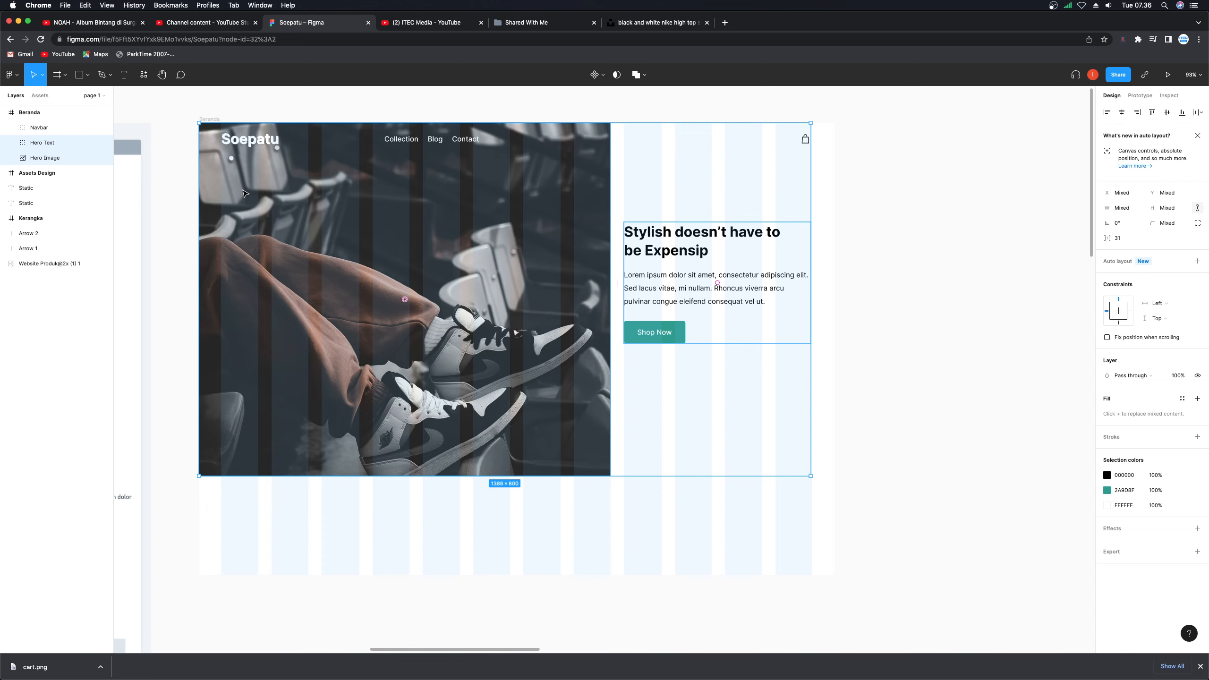
{"action": "key", "text": "ctrl+g"}
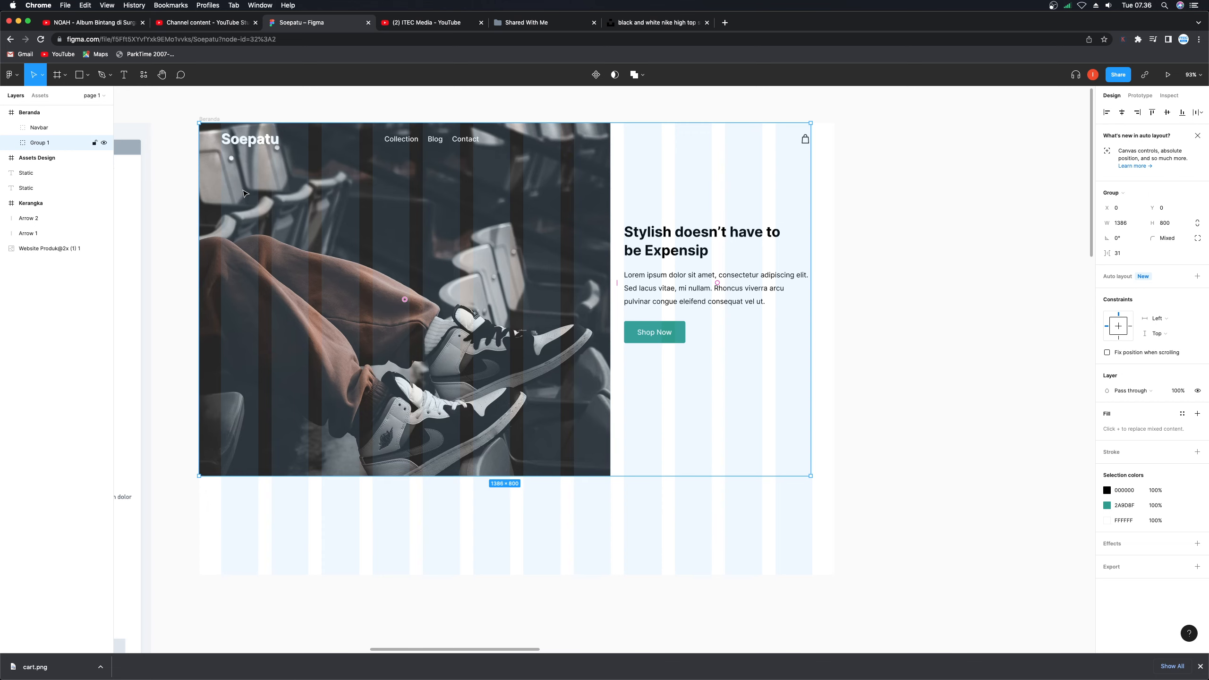
{"action": "double_click", "coordinate": [42, 142]}
{"action": "type", "text": "Hero"}
{"action": "key", "text": "Return"}
{"action": "left_click", "coordinate": [885, 237]}
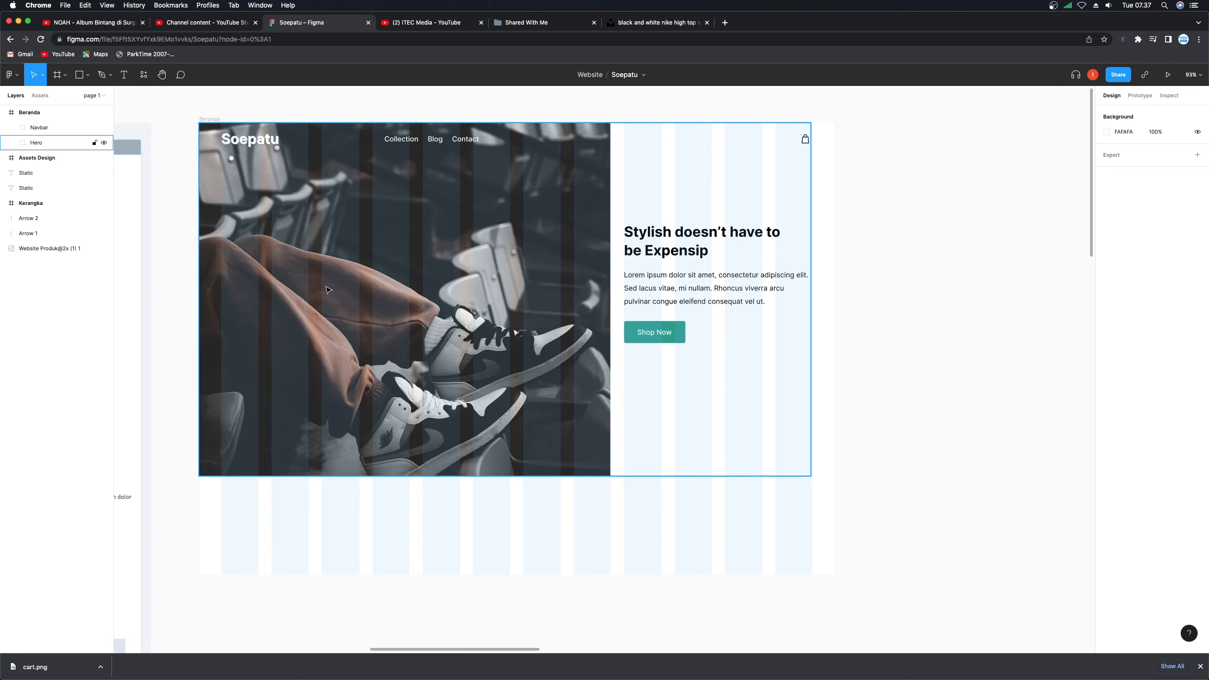
- Examine the Beranda wireframe for the section that follows the hero
{"action": "scroll", "coordinate": [343, 281], "scroll_direction": "right", "scroll_amount": 2}
{"action": "scroll", "coordinate": [333, 286], "scroll_direction": "left", "scroll_amount": 8}
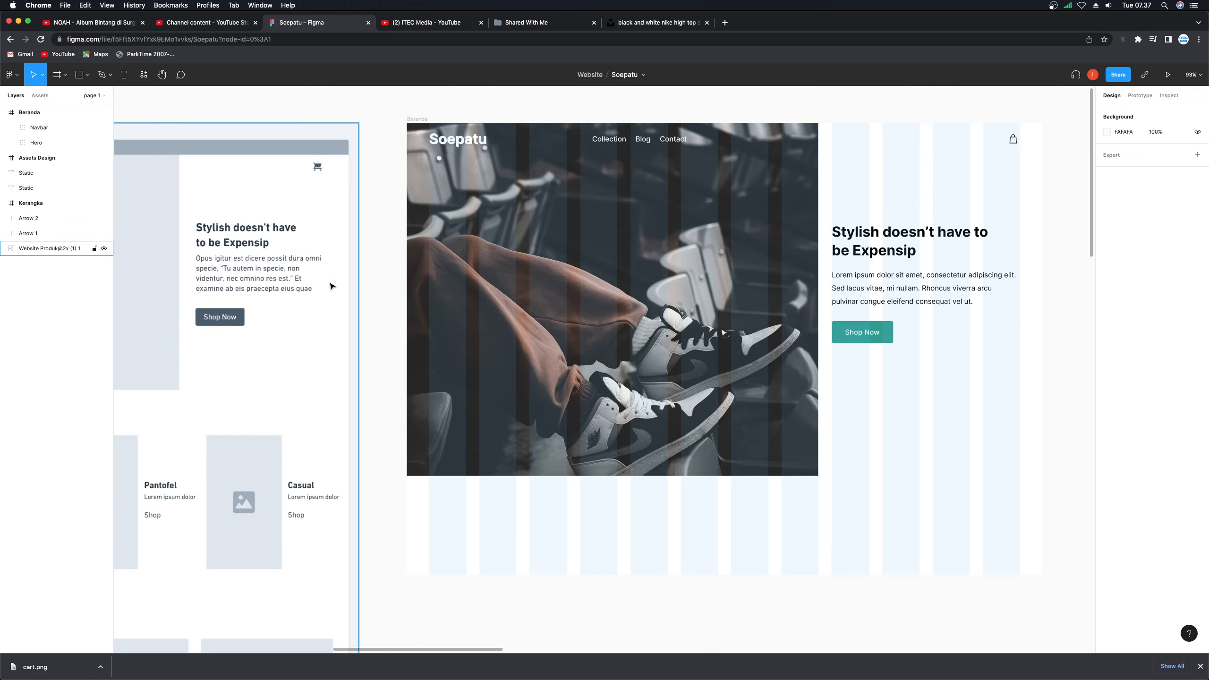
{"action": "scroll", "coordinate": [331, 286], "scroll_direction": "left", "scroll_amount": 6}
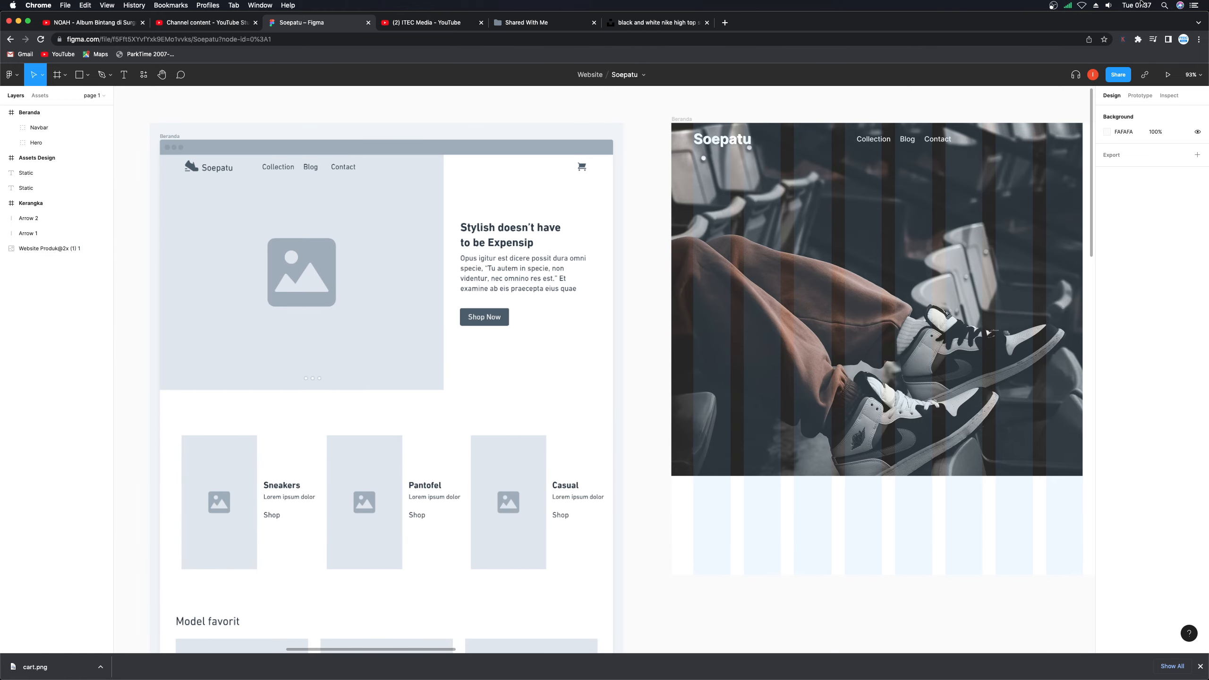